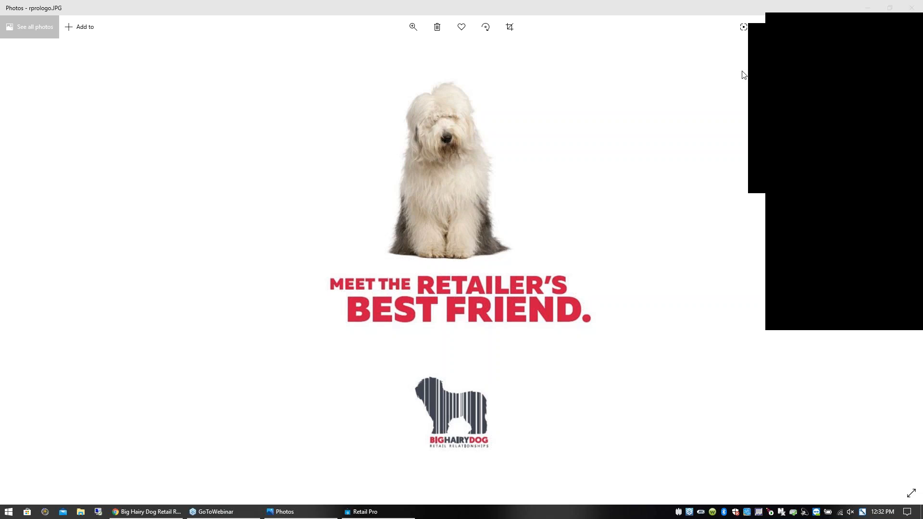
- Put the logo picture away, bring Retail Pro to full screen and dismiss the Prism Menu
{"action": "left_click", "coordinate": [789, 52]}
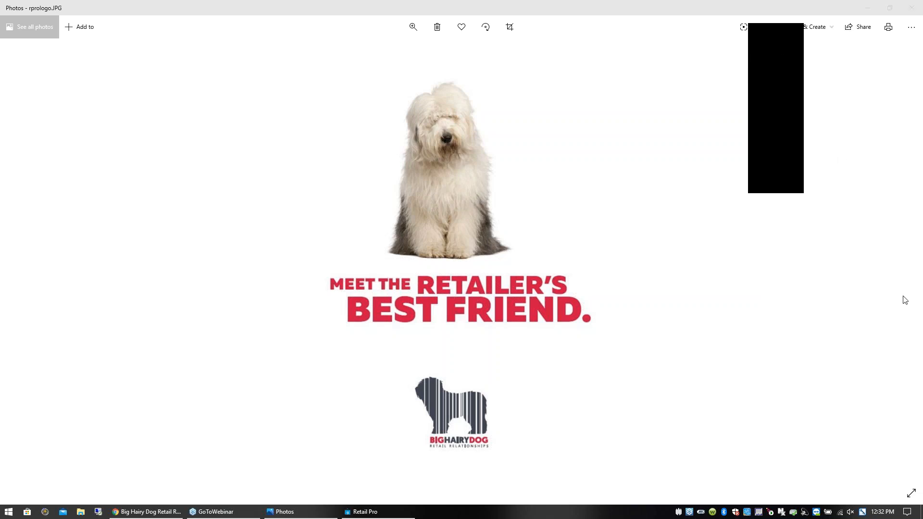
{"action": "left_click", "coordinate": [868, 8]}
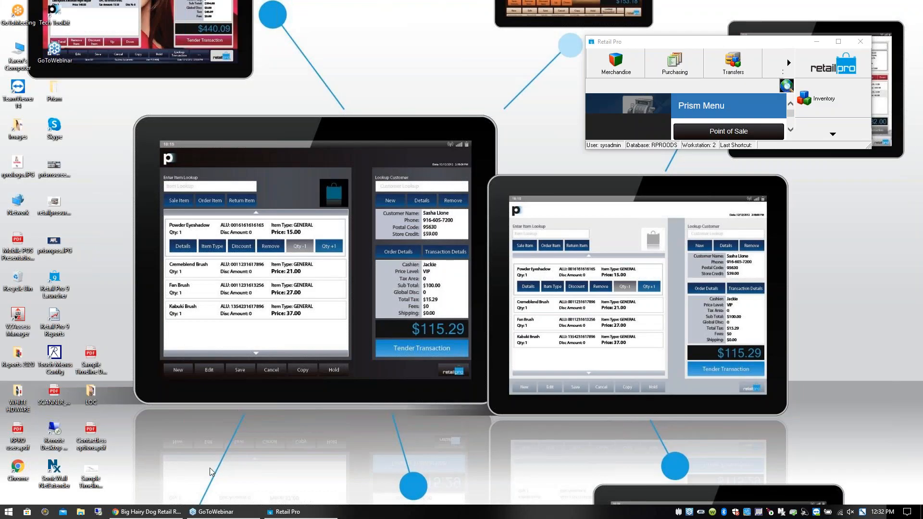
{"action": "left_click", "coordinate": [278, 512]}
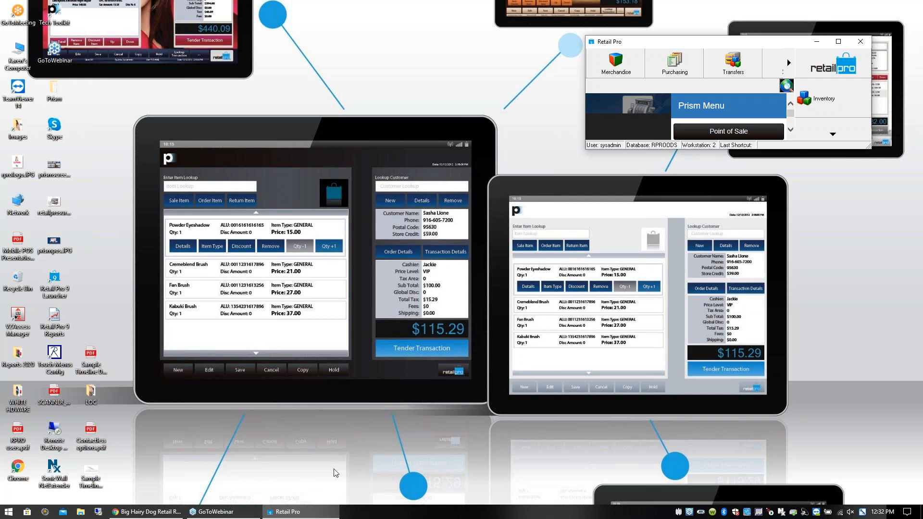
{"action": "left_click", "coordinate": [839, 42]}
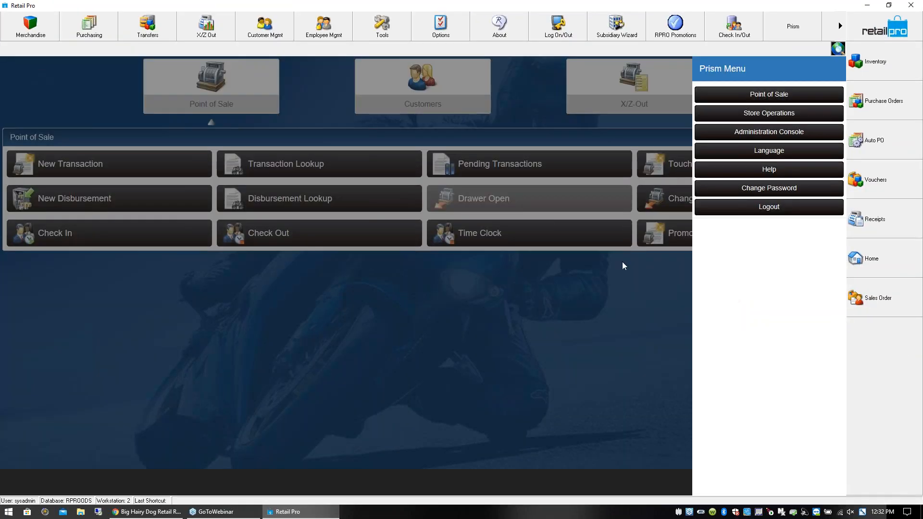
{"action": "left_click", "coordinate": [626, 325]}
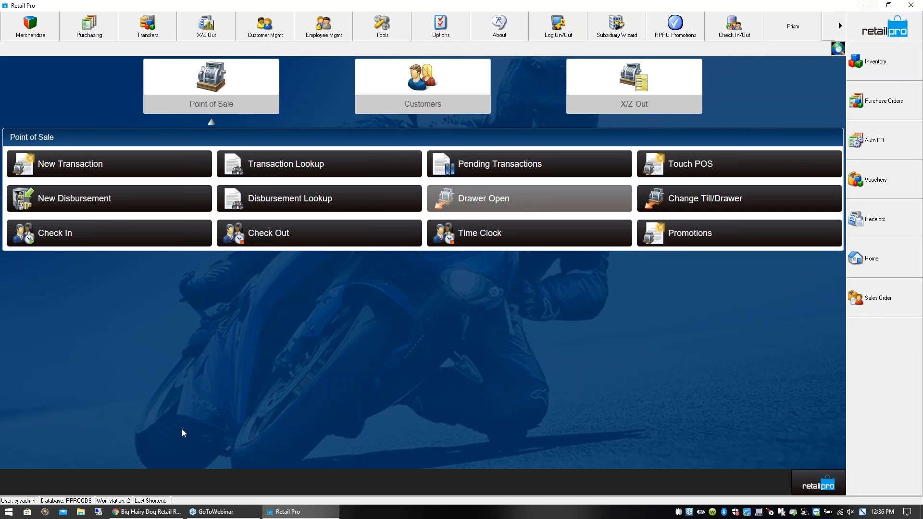
- Switch to the YouTube channel in Chrome, look through the customer videos found for "museum" and return to Retail Pro
{"action": "left_click", "coordinate": [145, 513]}
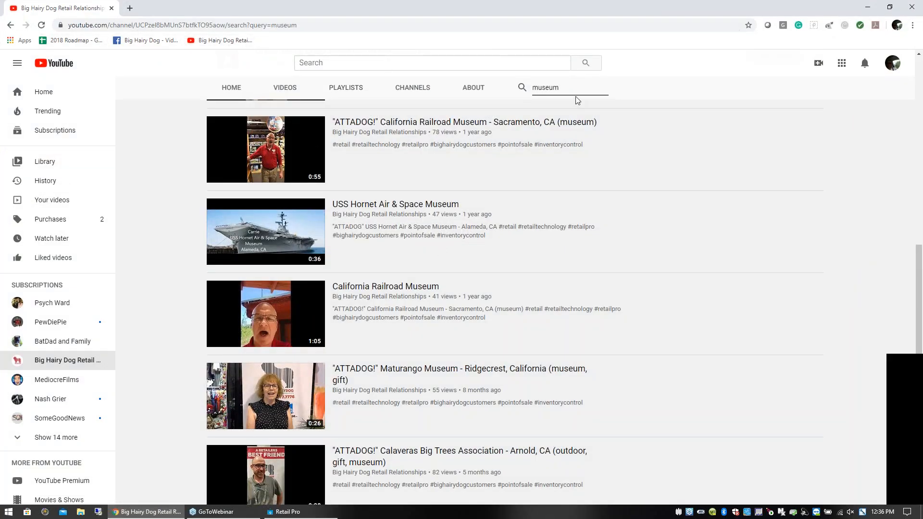
{"action": "left_click_drag", "start_coordinate": [564, 88], "coordinate": [528, 90]}
{"action": "mouse_move", "coordinate": [919, 265]}
{"action": "left_mouse_down"}
{"action": "mouse_move", "coordinate": [919, 252]}
{"action": "mouse_move", "coordinate": [919, 265]}
{"action": "left_mouse_up"}
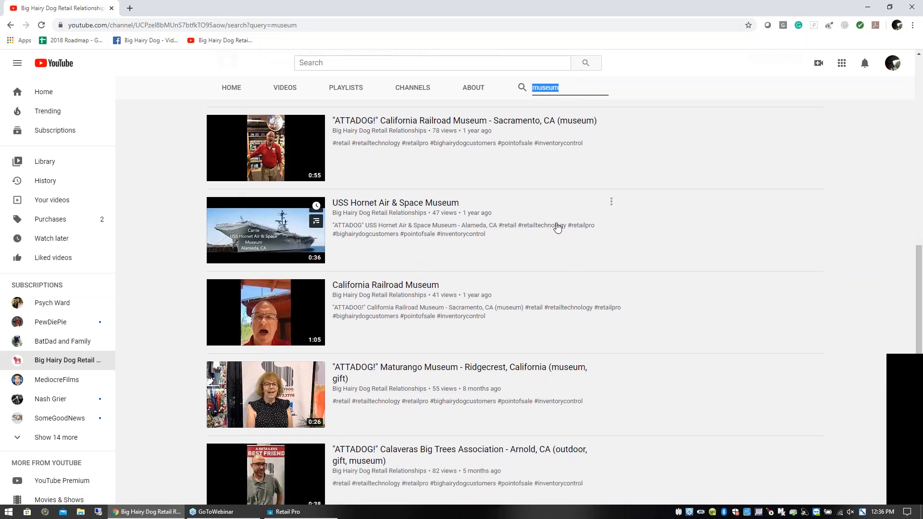
{"action": "left_click_drag", "start_coordinate": [921, 258], "coordinate": [918, 394]}
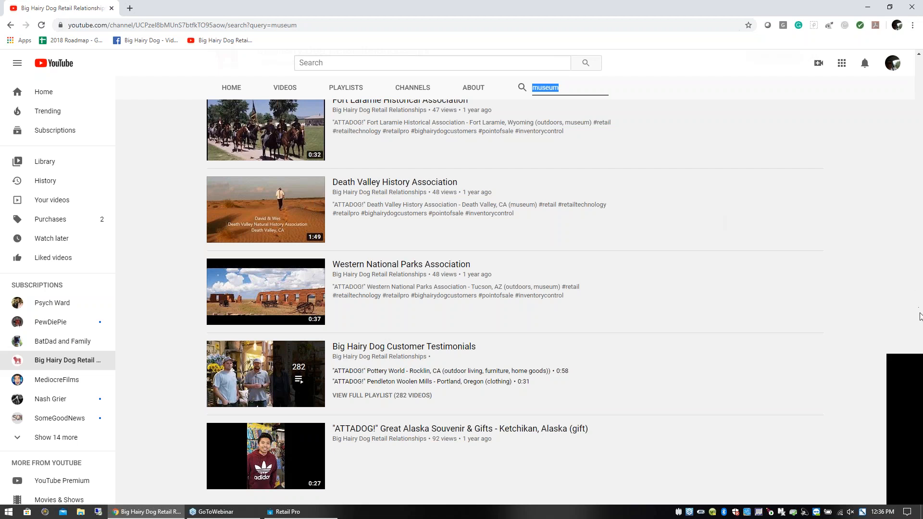
{"action": "scroll", "coordinate": [920, 85], "scroll_direction": "up", "scroll_amount": 14}
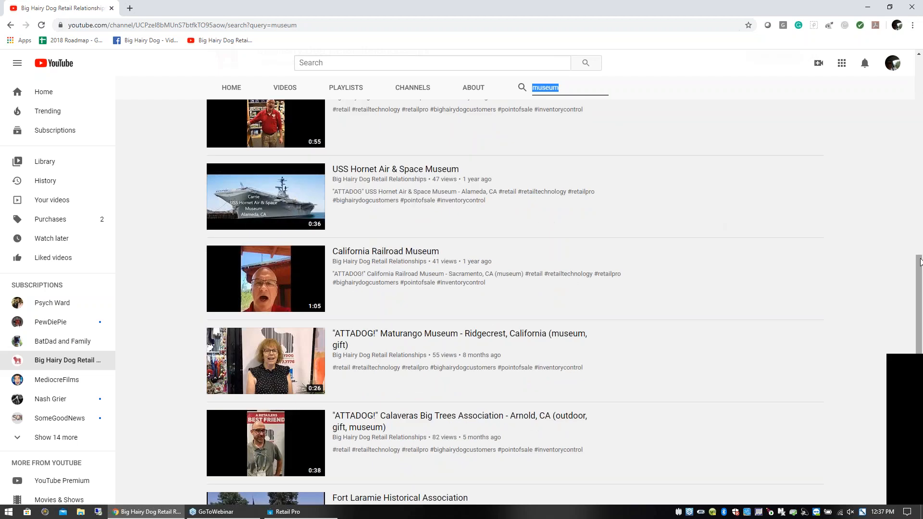
{"action": "scroll", "coordinate": [920, 172], "scroll_direction": "up", "scroll_amount": 5}
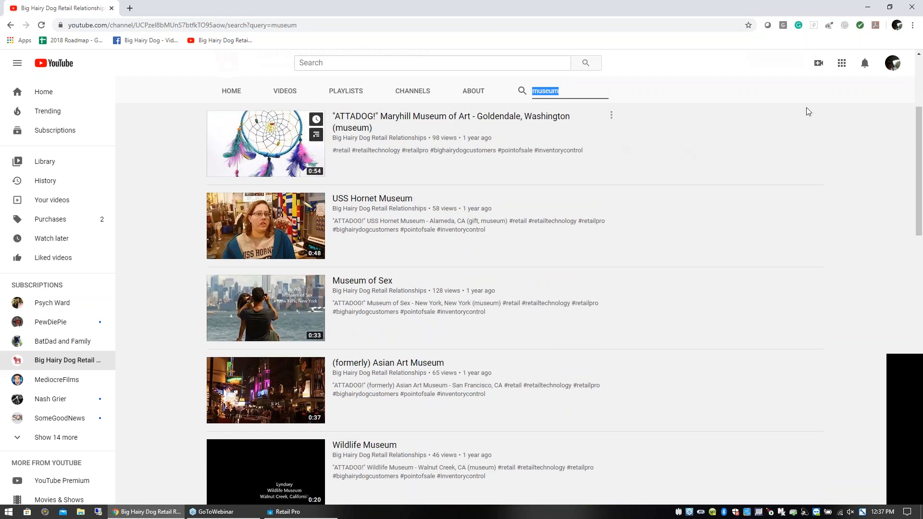
{"action": "left_click", "coordinate": [869, 10]}
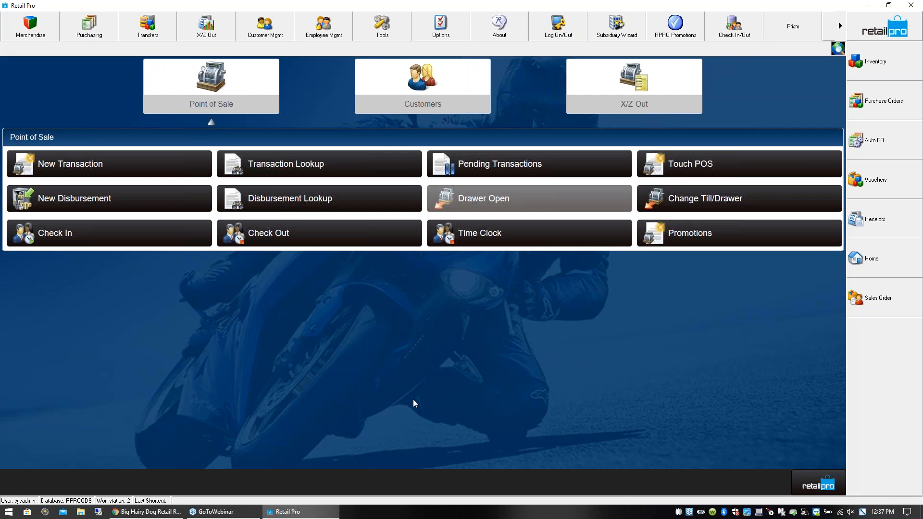
- Go to Store Operations in Prism and open the Inventory list
{"action": "left_click", "coordinate": [818, 484]}
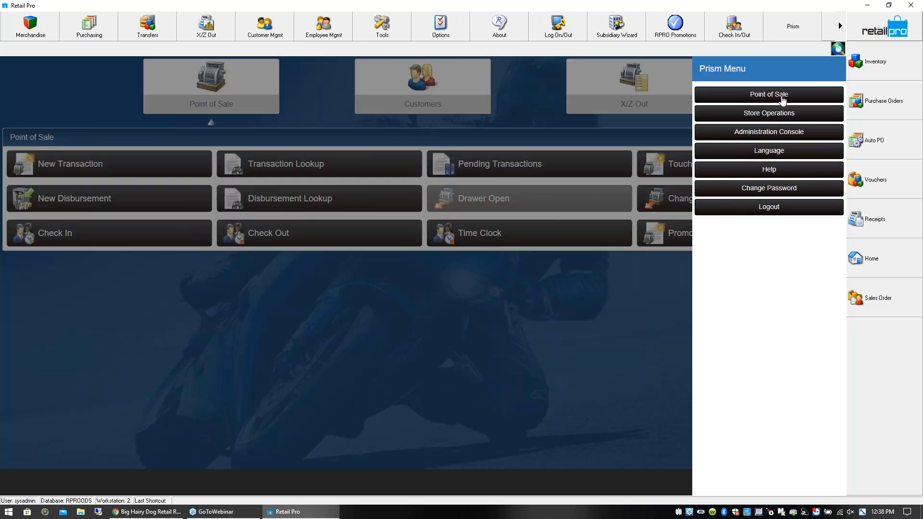
{"action": "left_click", "coordinate": [783, 118]}
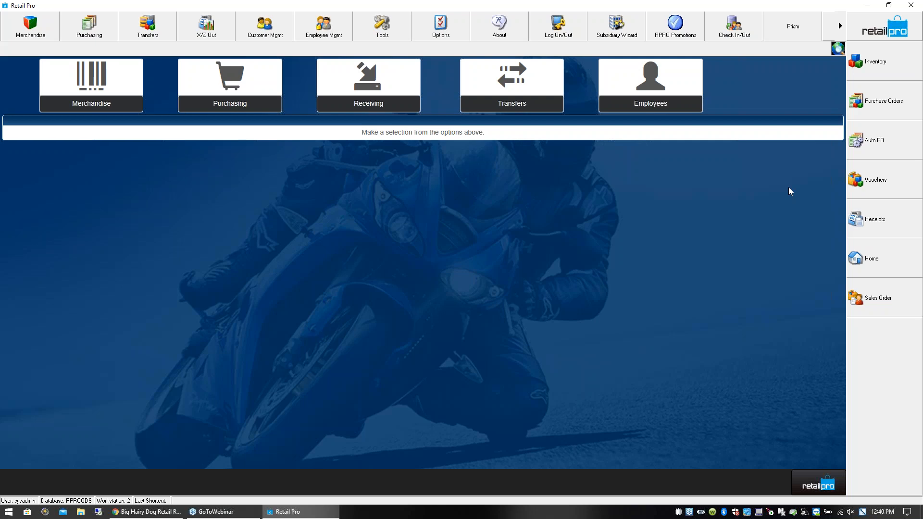
{"action": "left_click", "coordinate": [890, 71]}
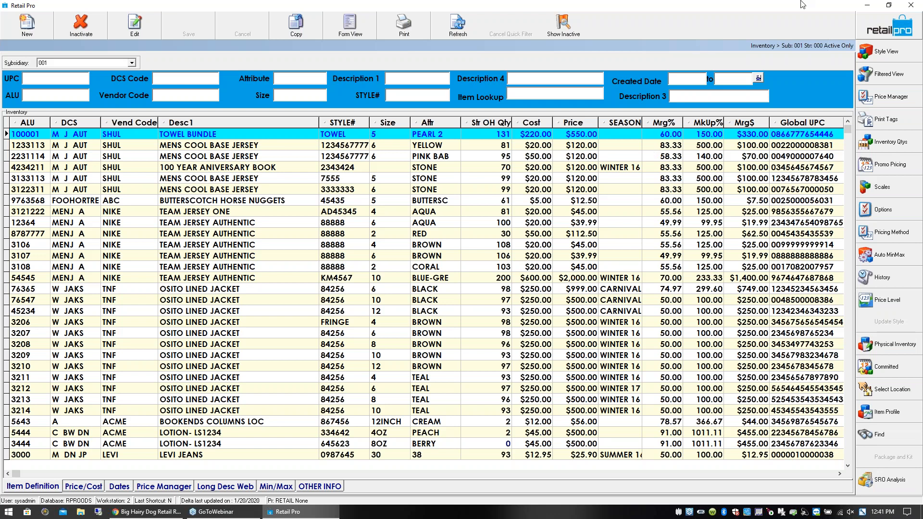
- From the desktop, view the pictures prismpos.JPG, retailprosurfacepro.JPG and prismscreendes.JPG one after another, closing each
{"action": "left_click", "coordinate": [868, 5]}
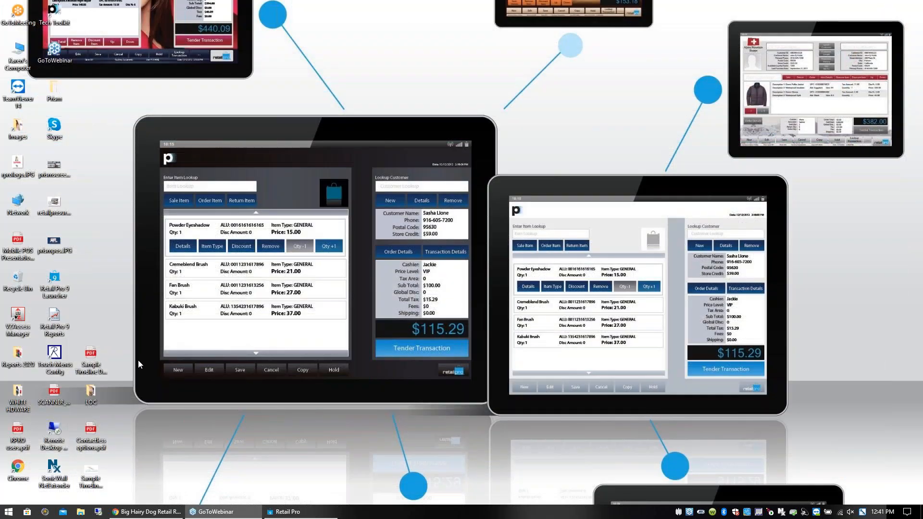
{"action": "double_click", "coordinate": [54, 243]}
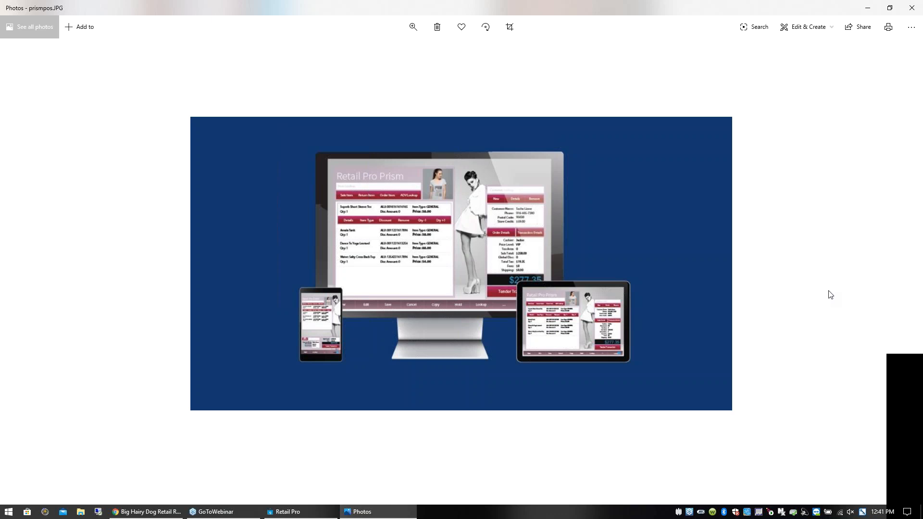
{"action": "left_click", "coordinate": [911, 8]}
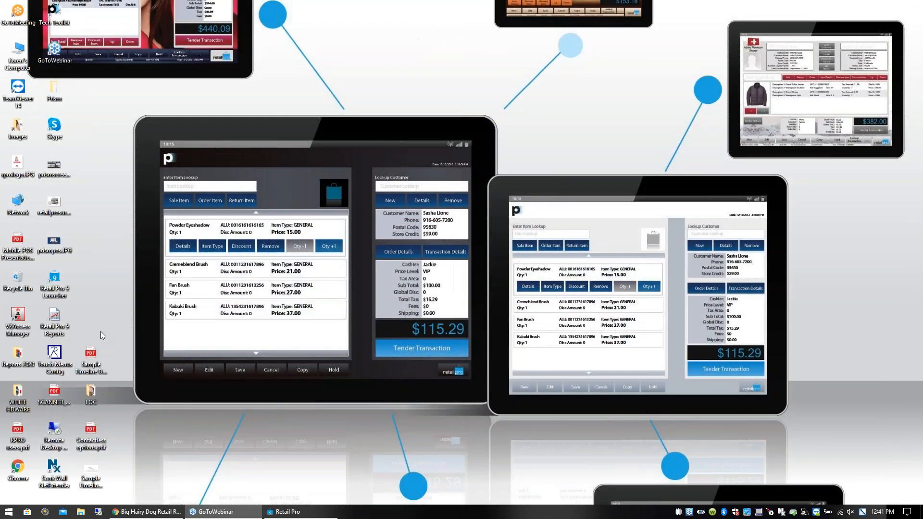
{"action": "double_click", "coordinate": [54, 204]}
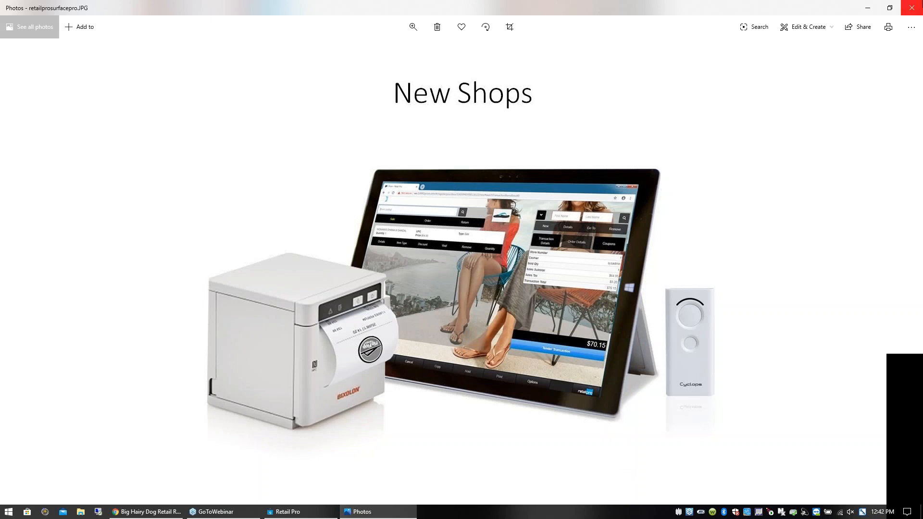
{"action": "left_click", "coordinate": [911, 8]}
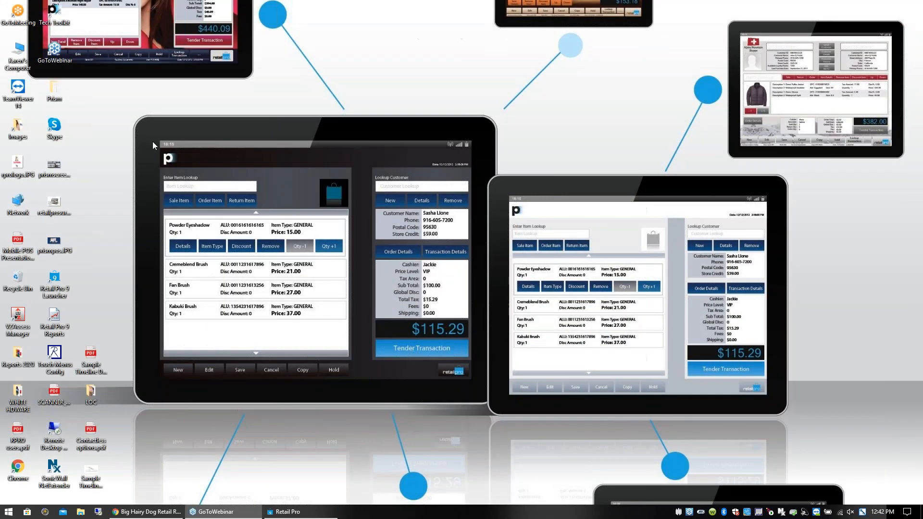
{"action": "double_click", "coordinate": [61, 164]}
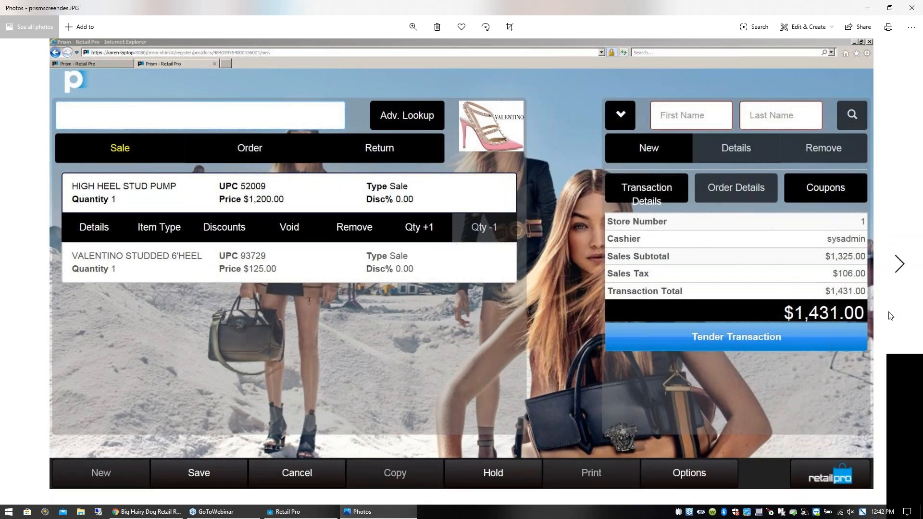
{"action": "left_click", "coordinate": [913, 8]}
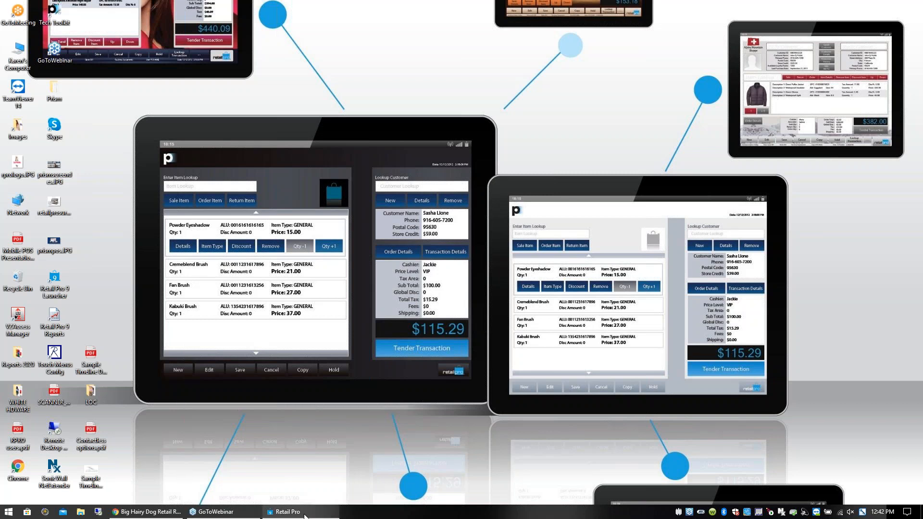
- Switch back to Retail Pro and filter the inventory by Description 1 with "bloss"
{"action": "mouse_move", "coordinate": [304, 516]}
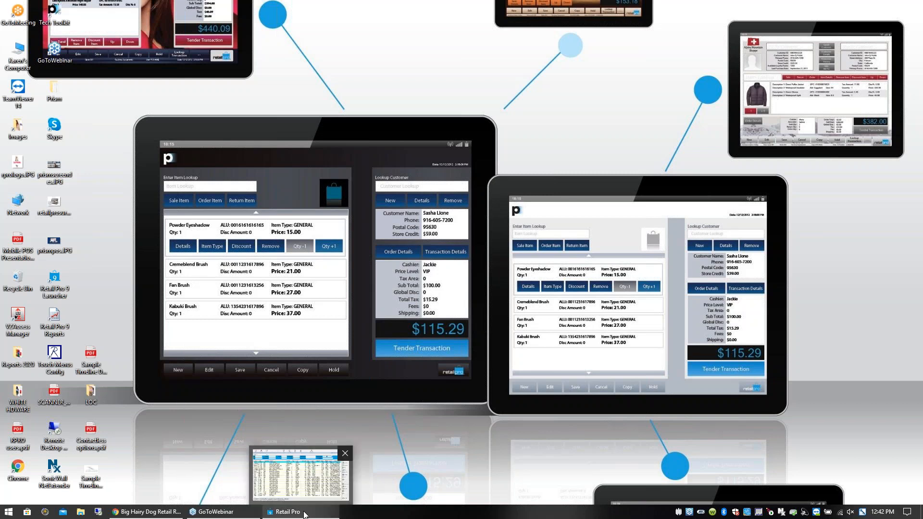
{"action": "left_click", "coordinate": [305, 516]}
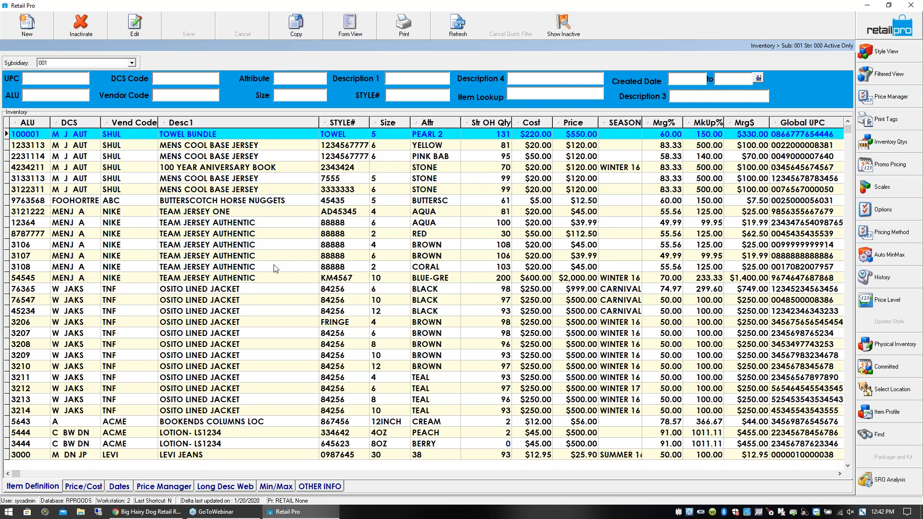
{"action": "left_click", "coordinate": [252, 145]}
{"action": "left_click", "coordinate": [256, 135]}
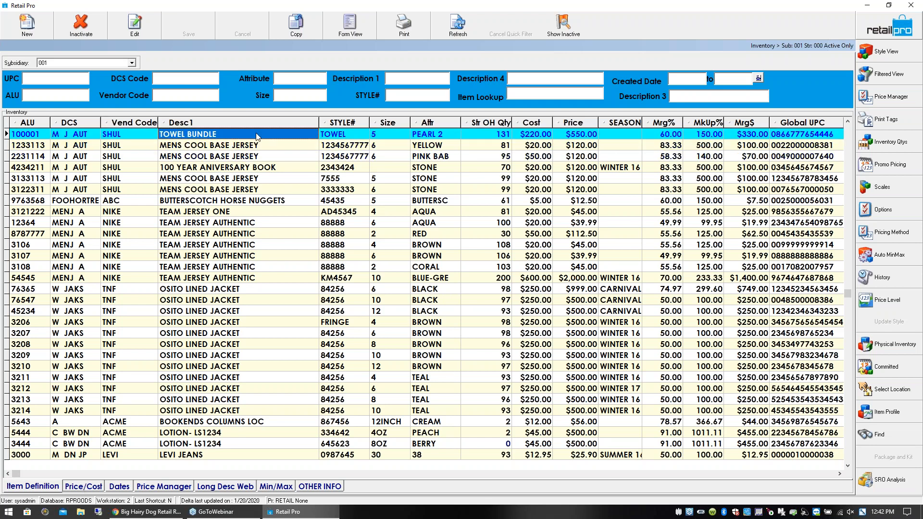
{"action": "left_click", "coordinate": [404, 79]}
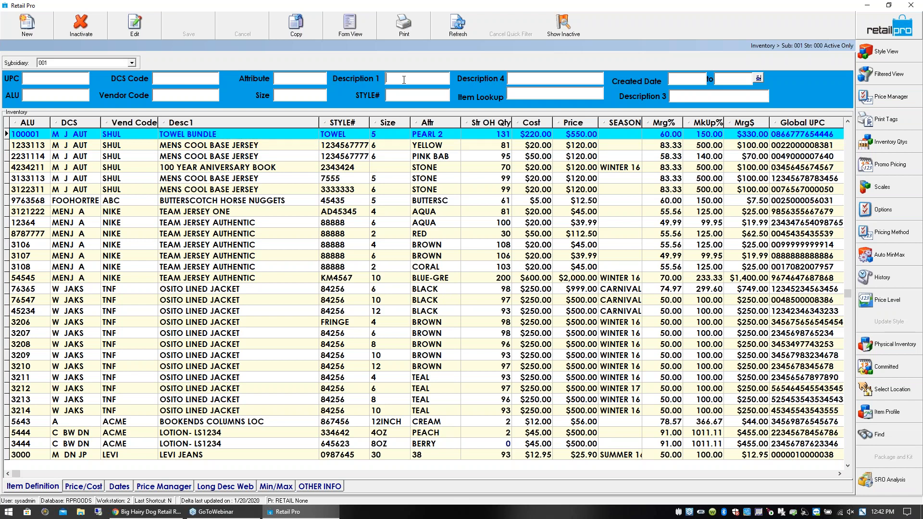
{"action": "type", "text": "bloss"}
{"action": "key", "text": "Return"}
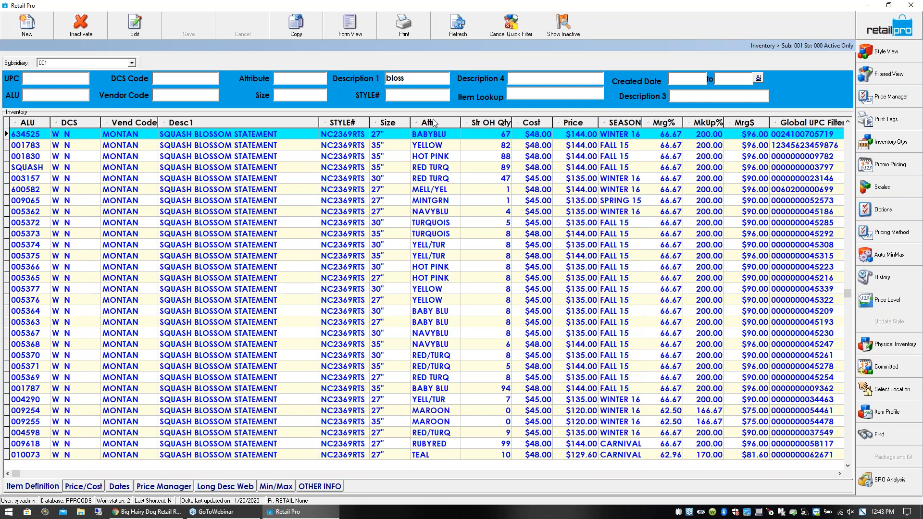
- Look through the filtered Squash Blossom items to the end of the list and return to the first one
{"action": "left_click", "coordinate": [286, 134]}
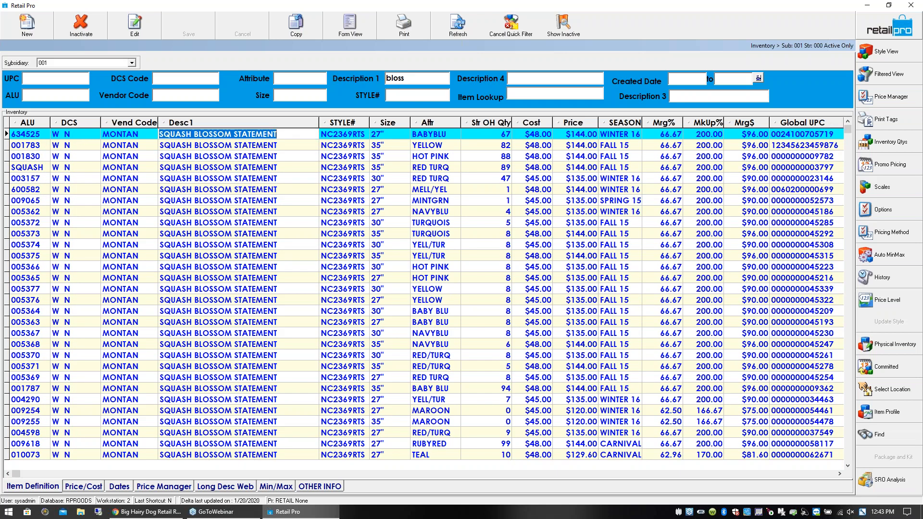
{"action": "scroll", "coordinate": [285, 134], "scroll_direction": "down", "scroll_amount": 2}
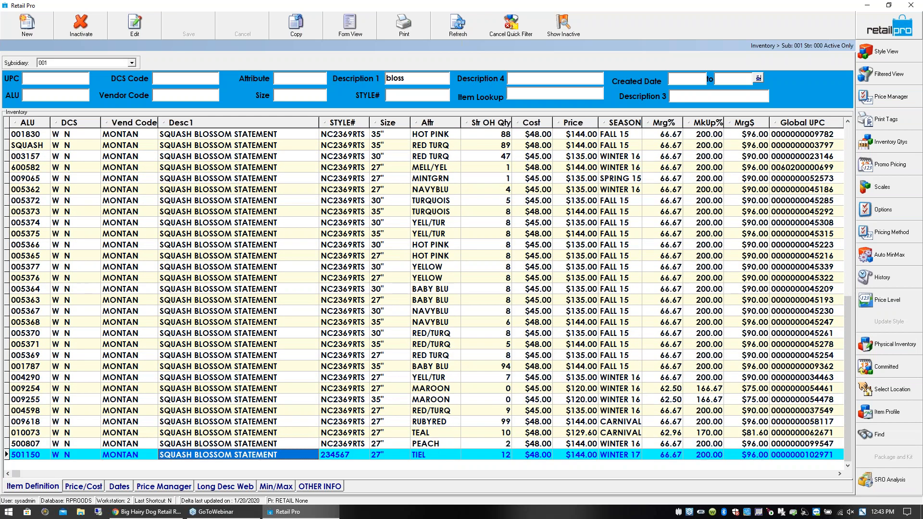
{"action": "key", "text": "ctrl+Home"}
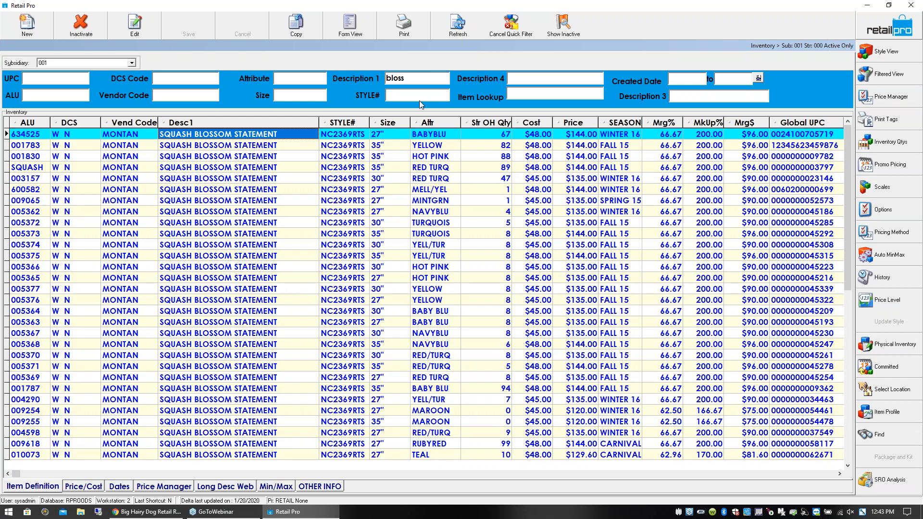
- Clear the Description 1 filter and filter the inventory by the attribute "hardb"
{"action": "double_click", "coordinate": [419, 78]}
{"action": "key", "text": "BackSpace"}
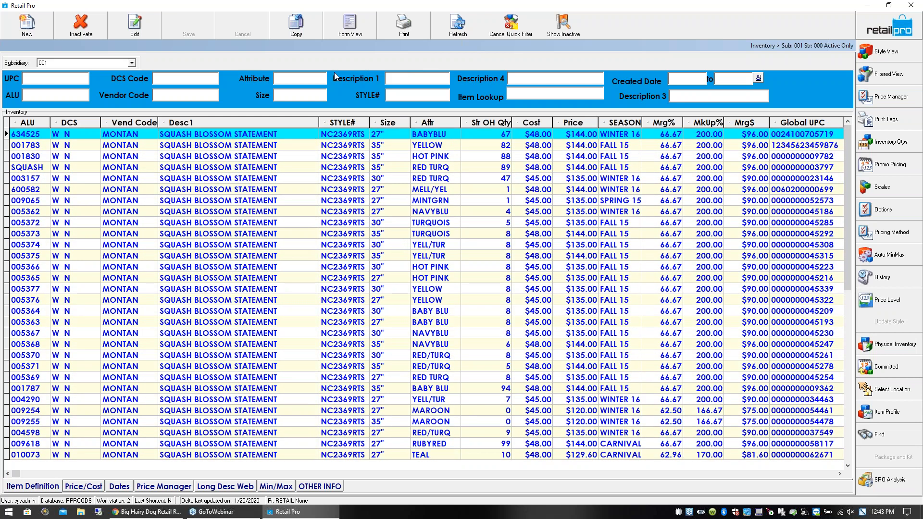
{"action": "left_click", "coordinate": [286, 79]}
{"action": "type", "text": "hardb"}
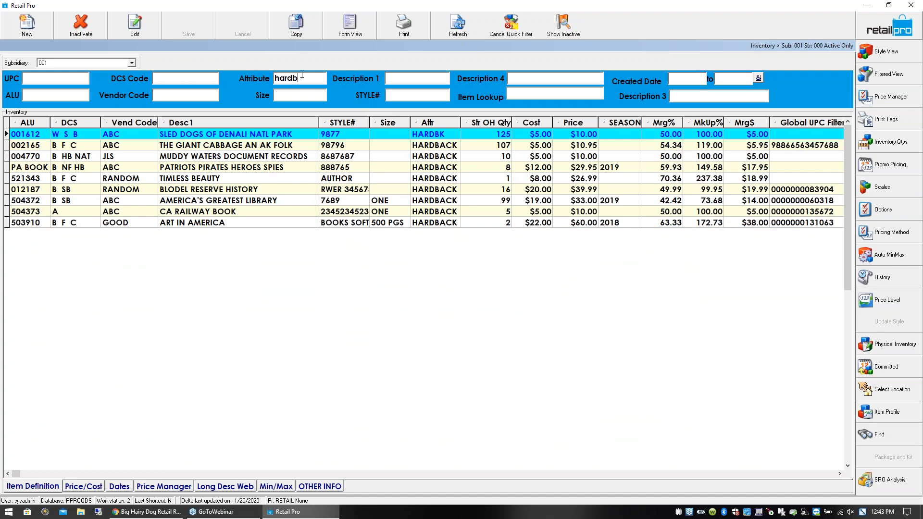
- Look through the hardback items' attributes and titles, finishing on Muddy Waters Document Records
{"action": "left_click", "coordinate": [436, 145]}
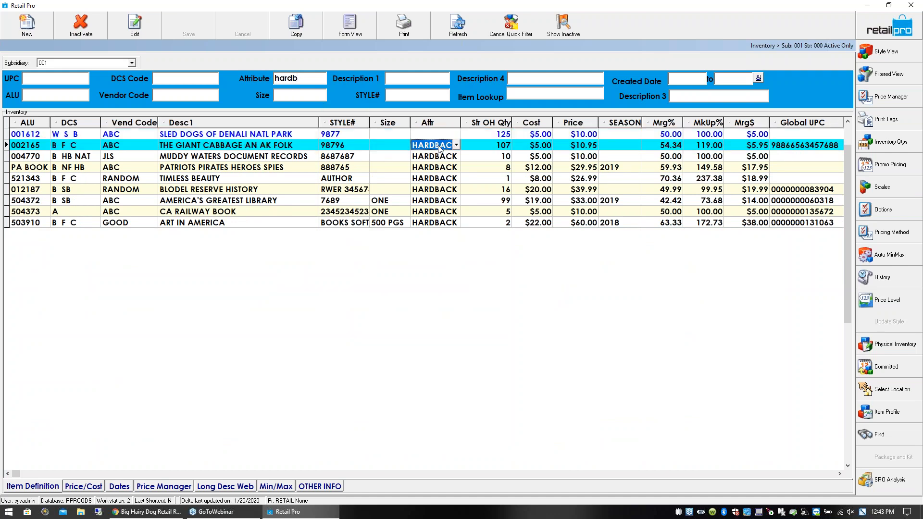
{"action": "left_click", "coordinate": [443, 156]}
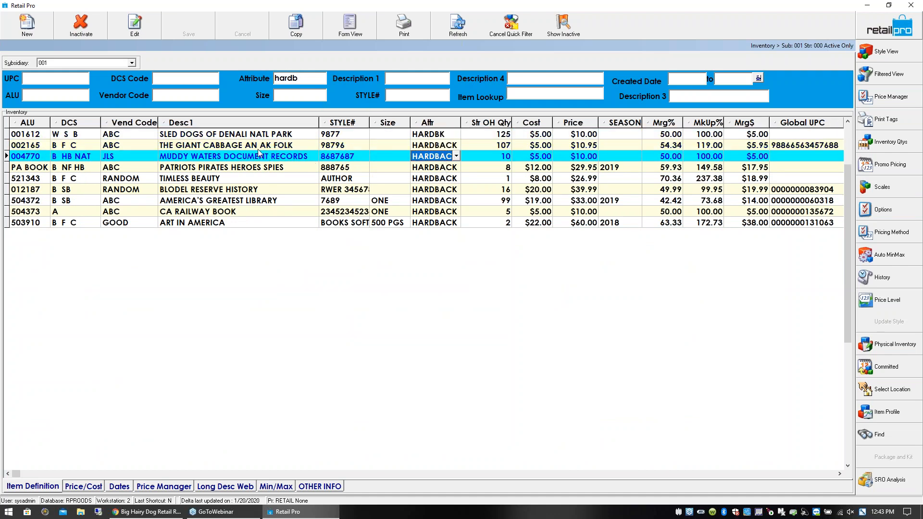
{"action": "left_click", "coordinate": [209, 223]}
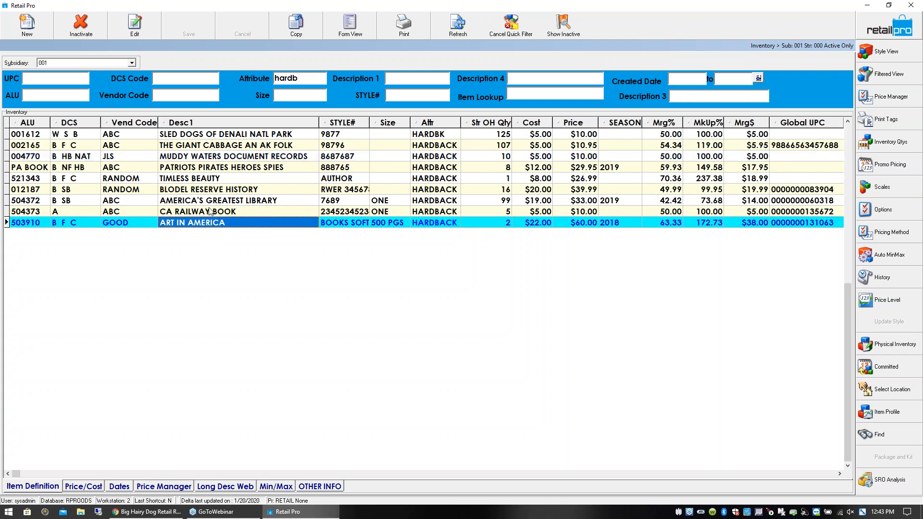
{"action": "left_click", "coordinate": [211, 201]}
{"action": "left_click", "coordinate": [224, 158]}
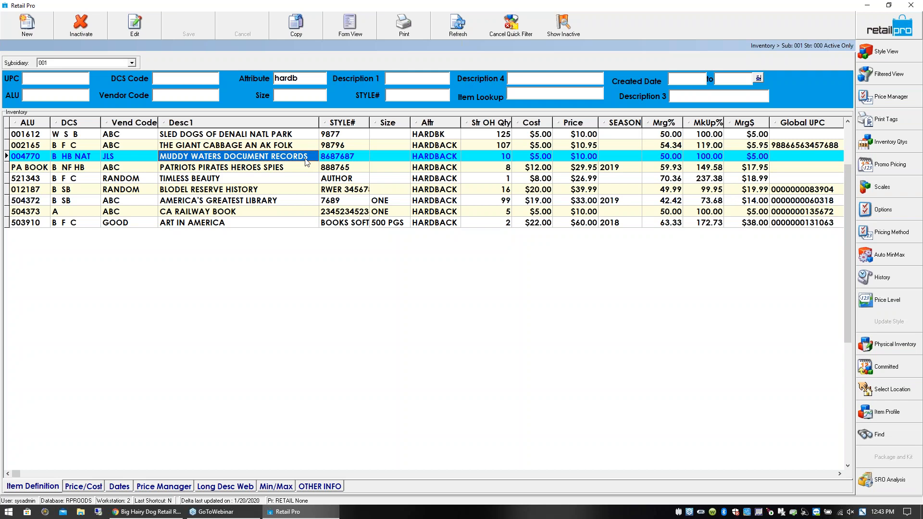
- Open the Muddy Waters Document Records item in form view, look over its fields and picture, and return to the list
{"action": "left_click", "coordinate": [363, 32]}
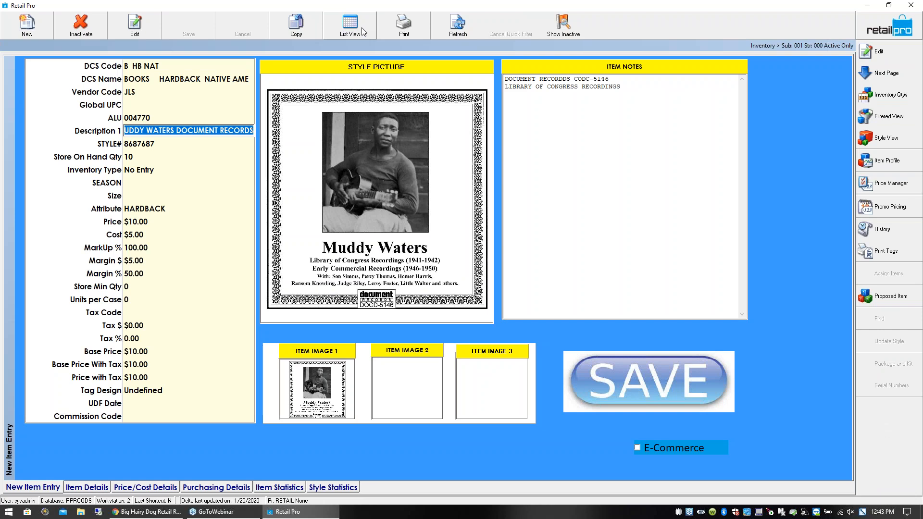
{"action": "key", "text": "Tab"}
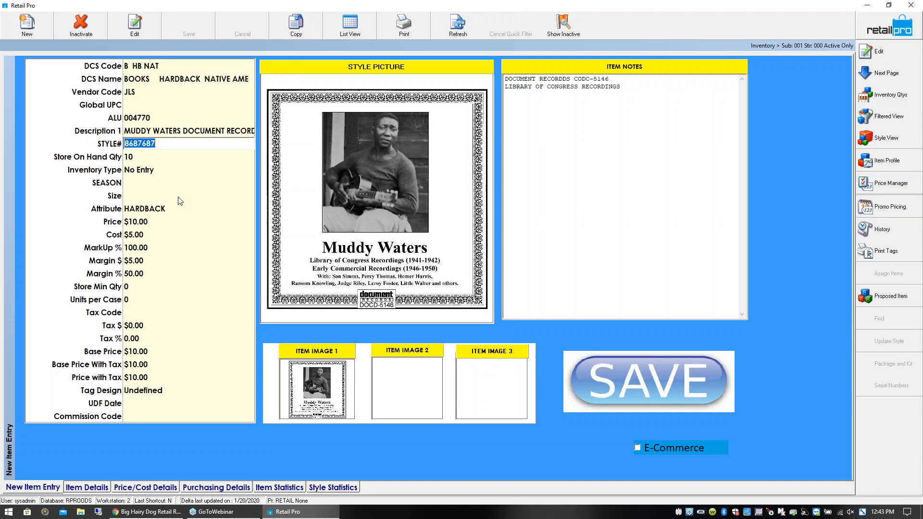
{"action": "key", "text": "Tab"}
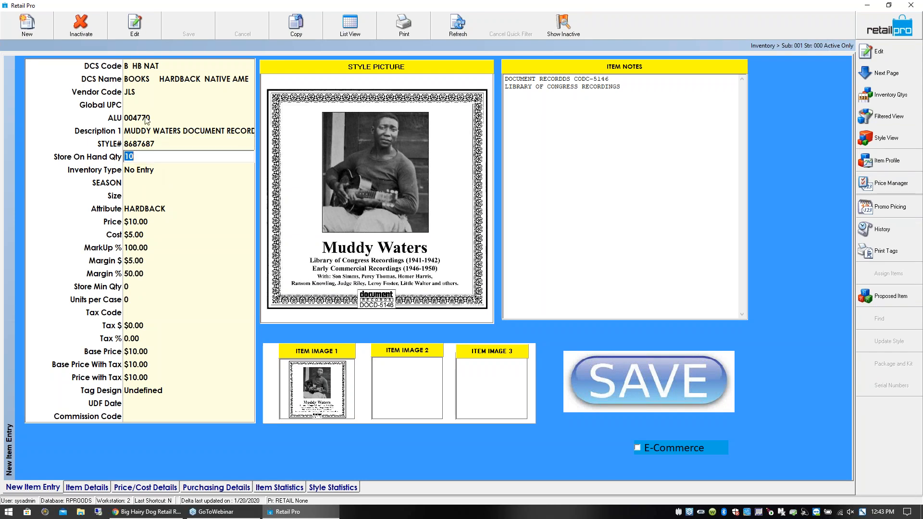
{"action": "left_click", "coordinate": [139, 68]}
{"action": "left_click", "coordinate": [156, 183]}
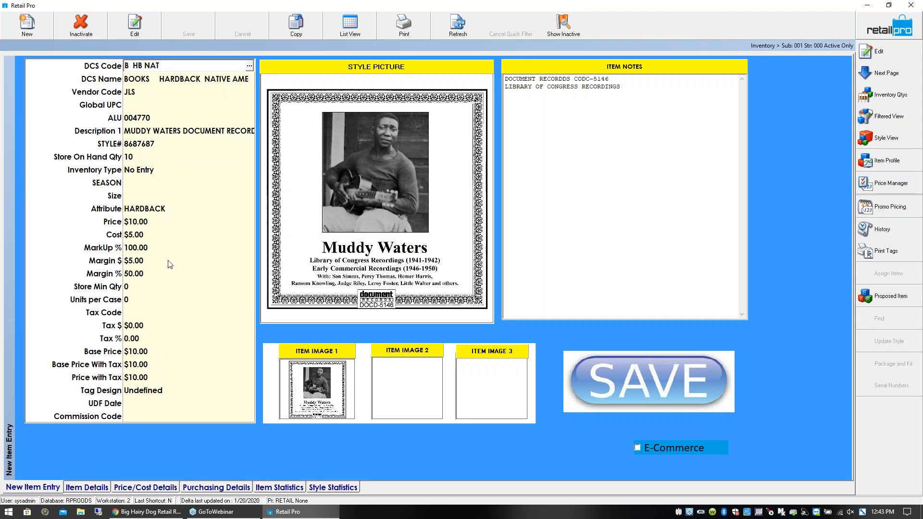
{"action": "left_click", "coordinate": [364, 26]}
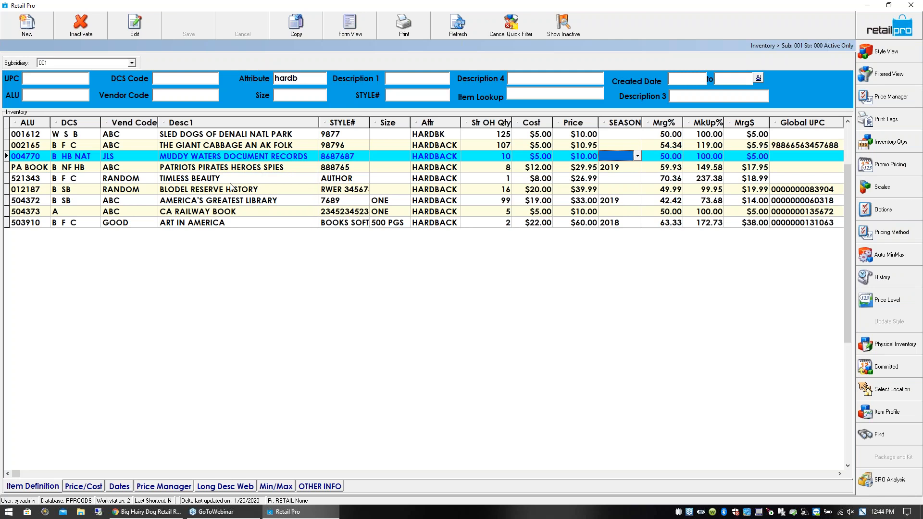
- Open America's Greatest Library in form view and examine its cover picture and item notes
{"action": "left_click", "coordinate": [224, 203]}
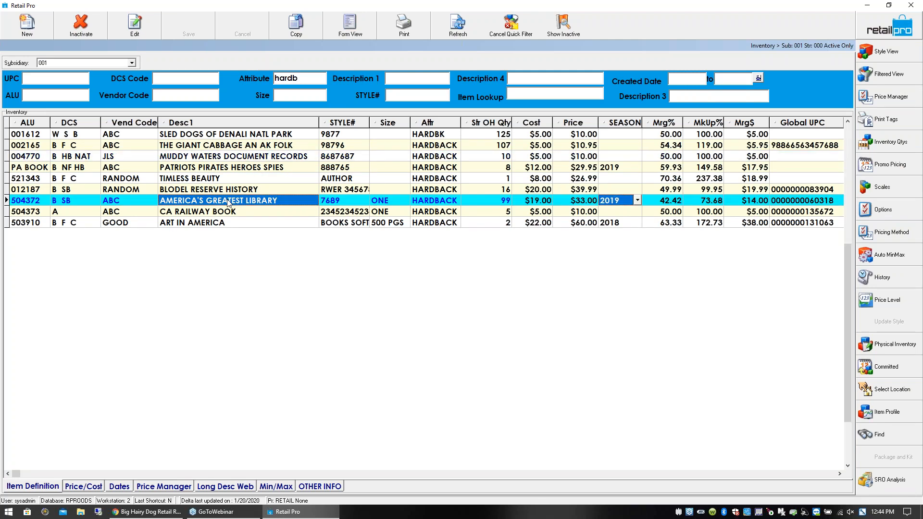
{"action": "left_click", "coordinate": [351, 27]}
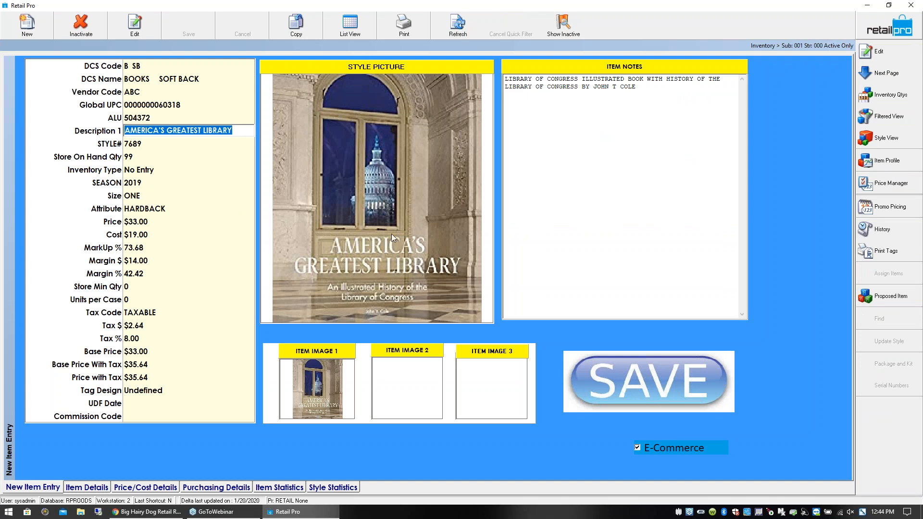
{"action": "left_click", "coordinate": [647, 95]}
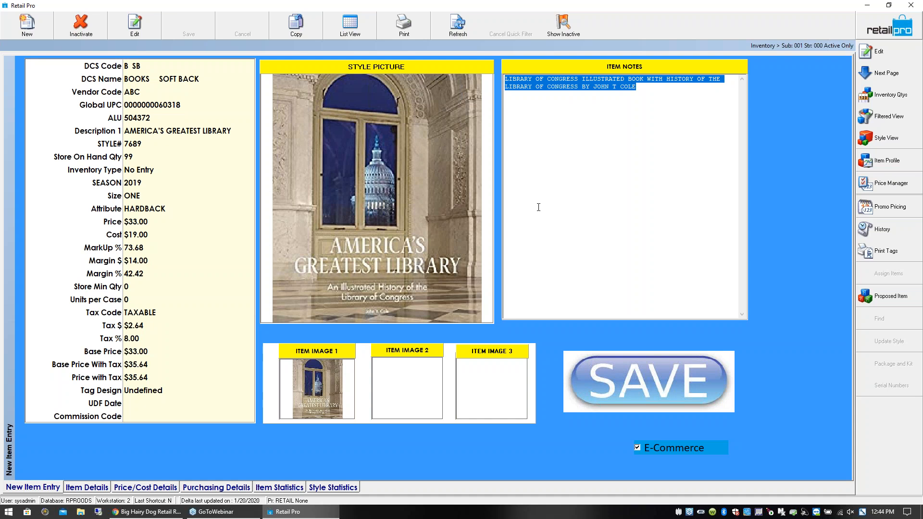
- Preview the book's price tag with the Standard label design and close the preview without saving the report
{"action": "left_click", "coordinate": [898, 255]}
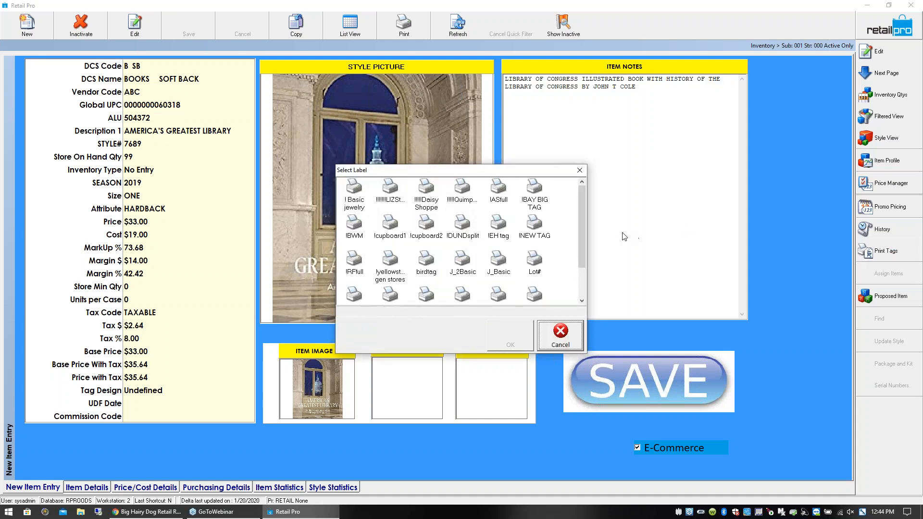
{"action": "left_click_drag", "start_coordinate": [582, 251], "coordinate": [581, 293]}
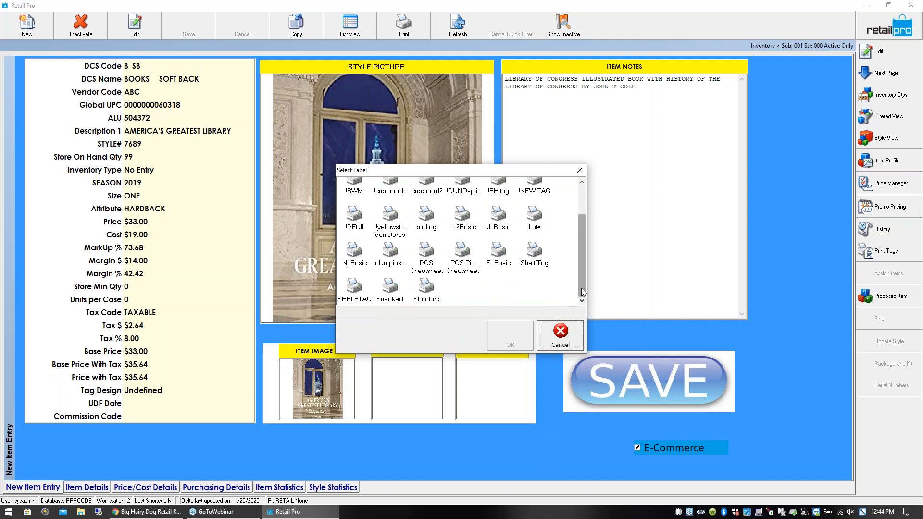
{"action": "left_click", "coordinate": [426, 288]}
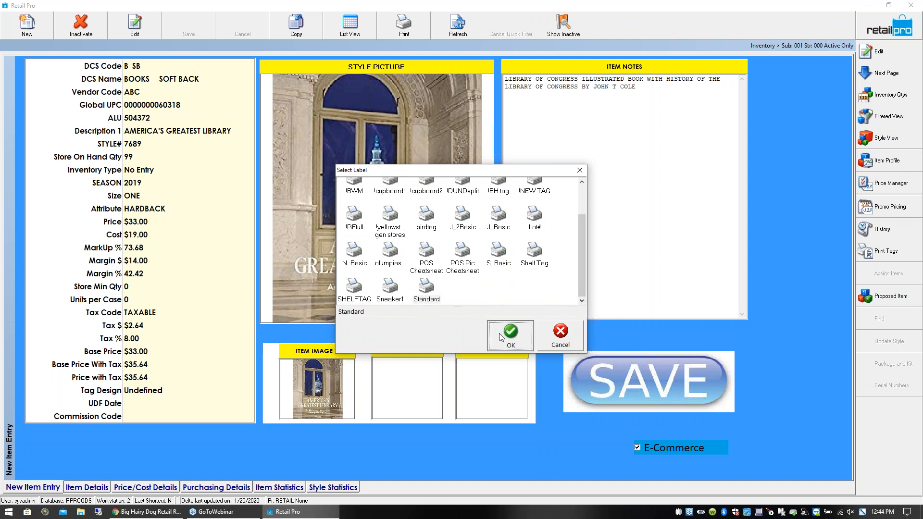
{"action": "left_click", "coordinate": [499, 336]}
{"action": "left_click", "coordinate": [500, 358]}
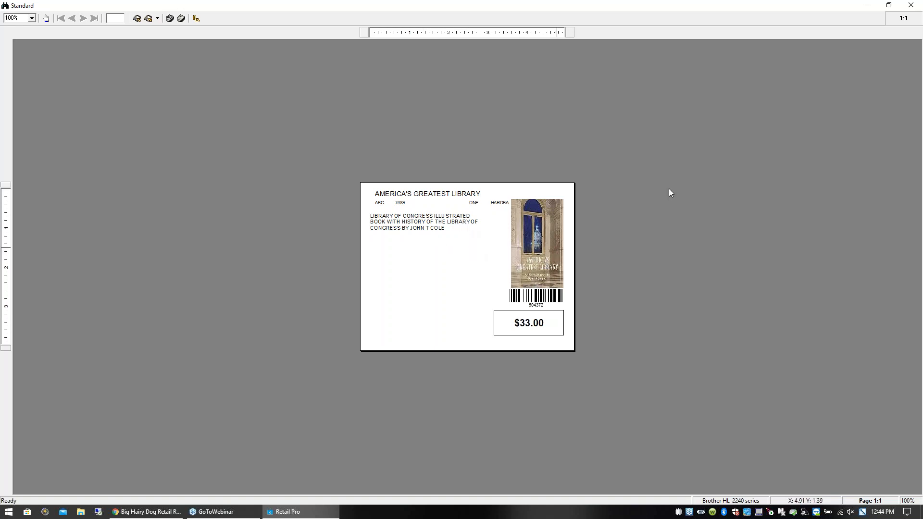
{"action": "left_click", "coordinate": [912, 5]}
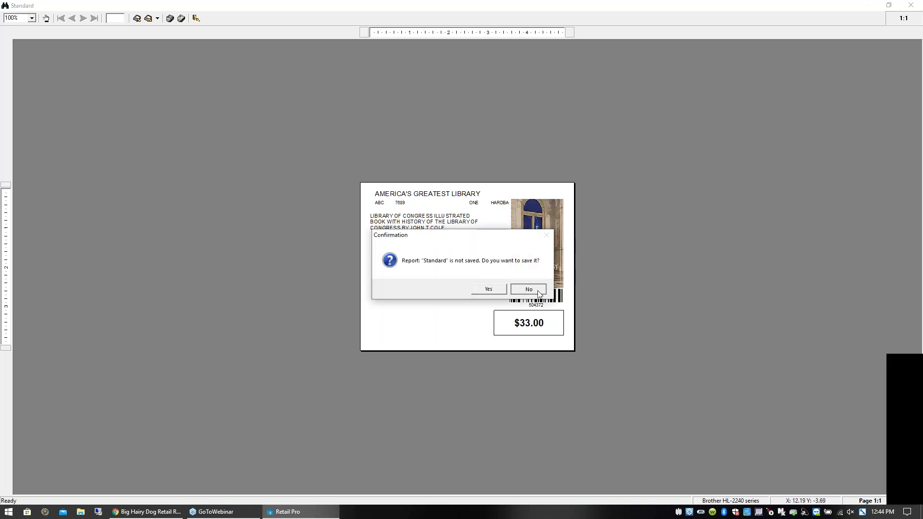
{"action": "left_click", "coordinate": [538, 294]}
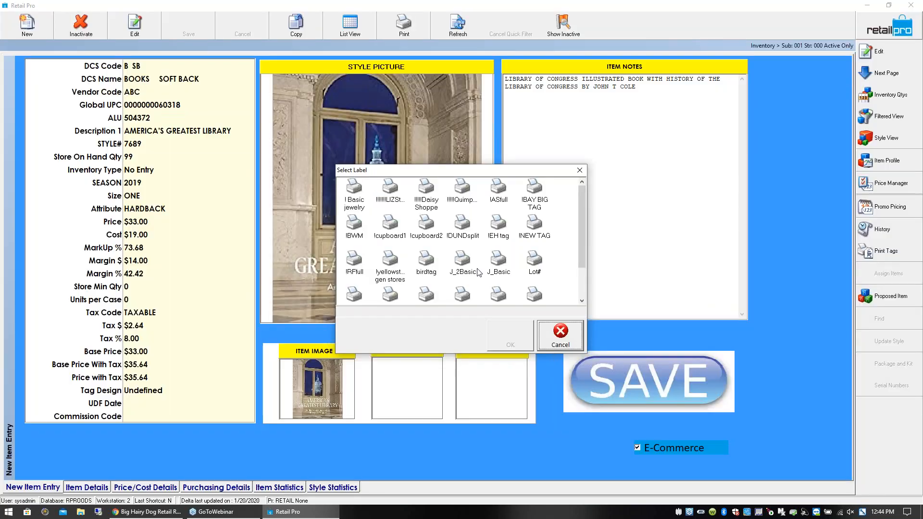
- Preview the price tag with the "!yellowstone gen stores" label at 200% zoom and close it without saving the report
{"action": "left_click", "coordinate": [390, 266]}
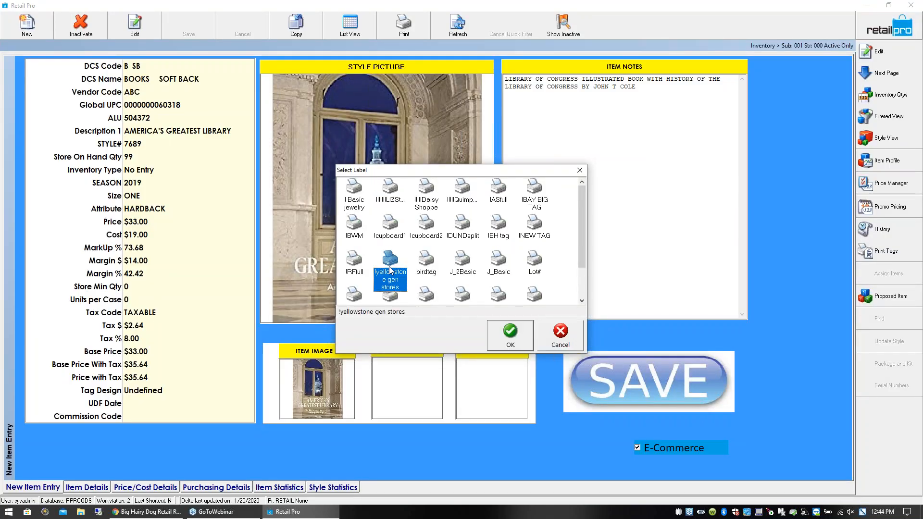
{"action": "left_click", "coordinate": [511, 337]}
{"action": "left_click", "coordinate": [495, 357]}
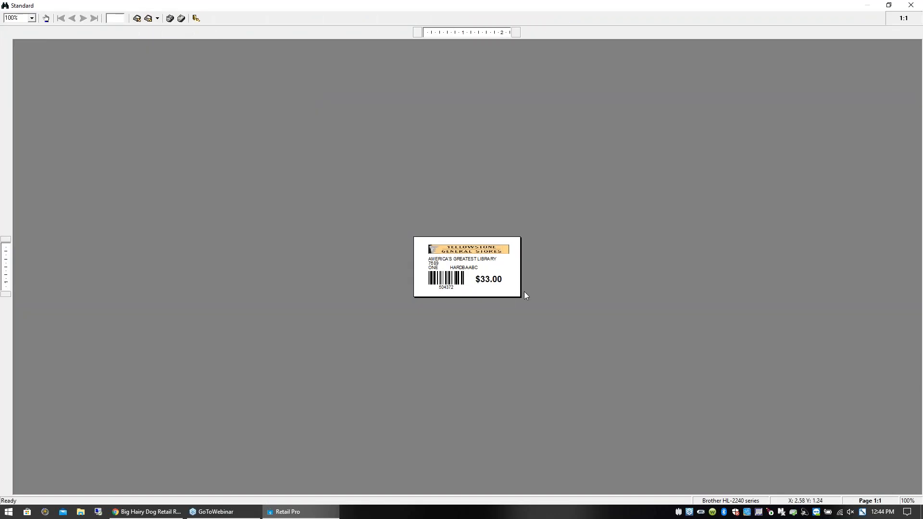
{"action": "left_click", "coordinate": [32, 18]}
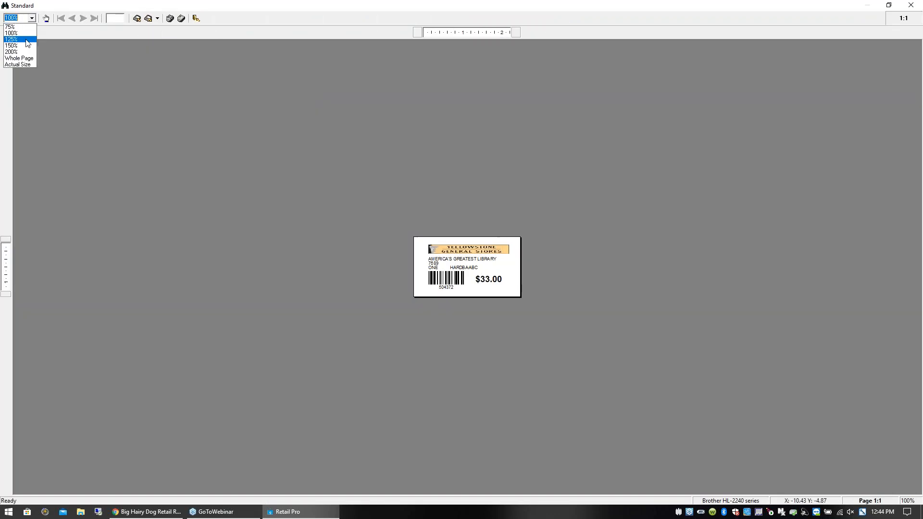
{"action": "left_click", "coordinate": [21, 51]}
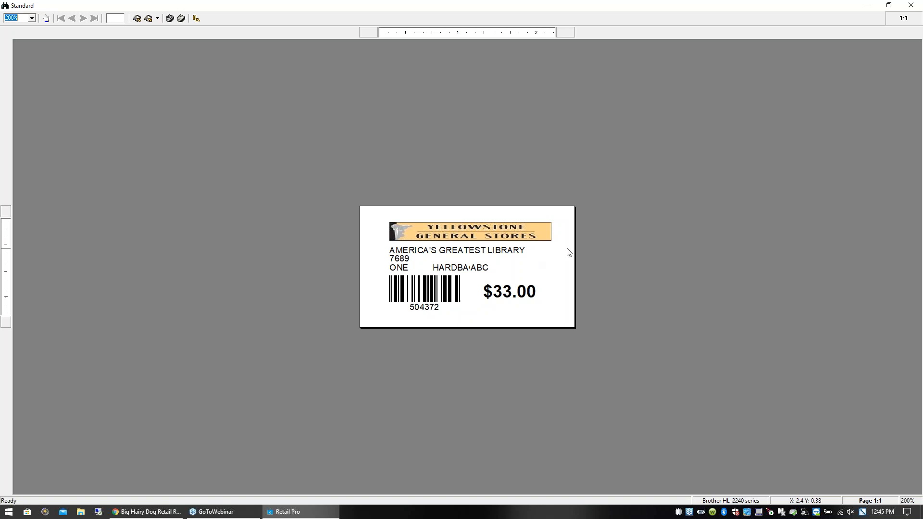
{"action": "left_click", "coordinate": [911, 5]}
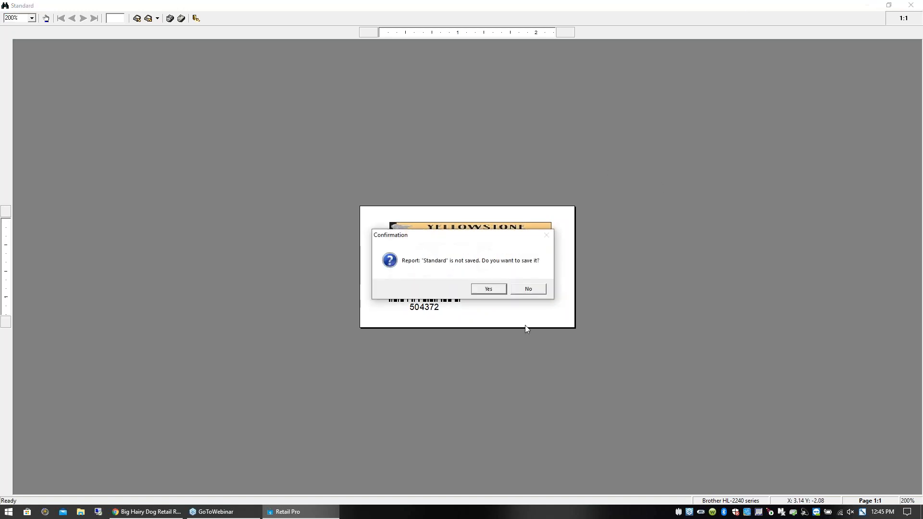
{"action": "left_click", "coordinate": [538, 290]}
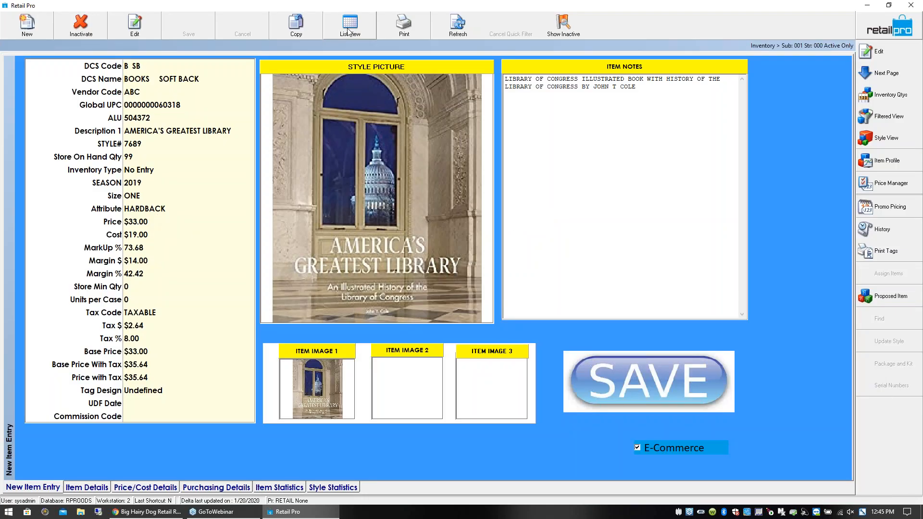
- Return to the inventory list and examine the ALU, DCS, vendor code and description of America's Greatest Library
{"action": "left_click", "coordinate": [349, 32]}
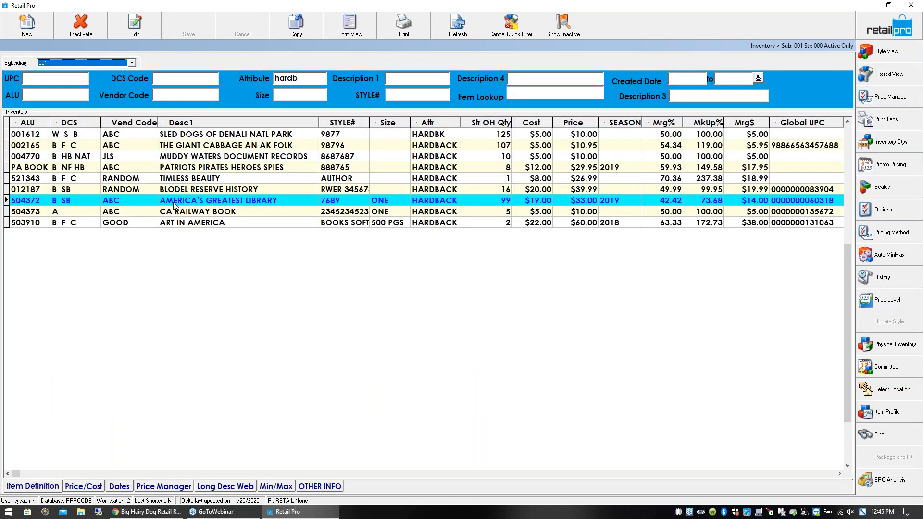
{"action": "left_click", "coordinate": [47, 202]}
{"action": "left_click", "coordinate": [72, 201]}
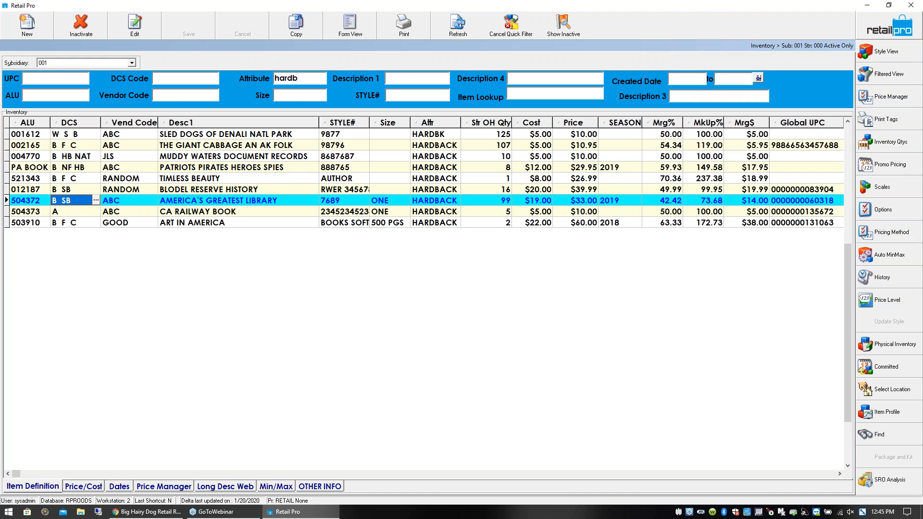
{"action": "left_click", "coordinate": [123, 204]}
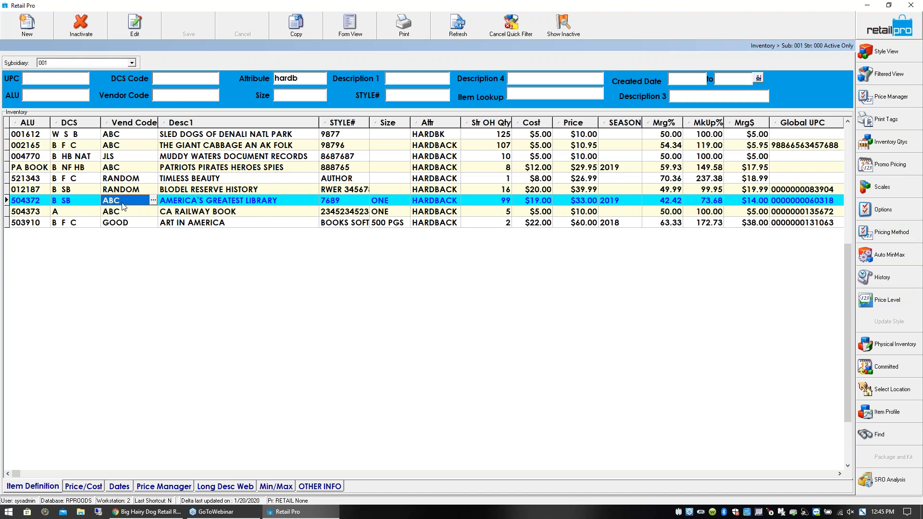
{"action": "left_click", "coordinate": [220, 204]}
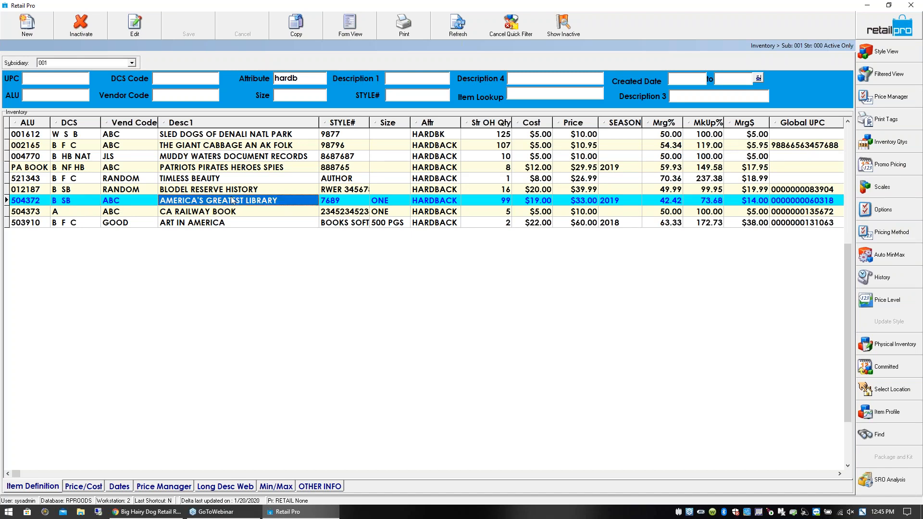
{"action": "left_click", "coordinate": [15, 202]}
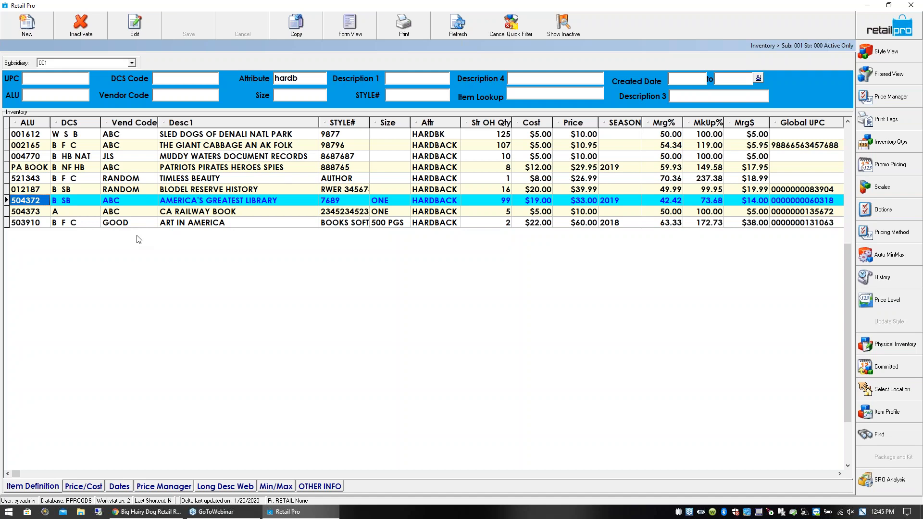
{"action": "left_click", "coordinate": [180, 203]}
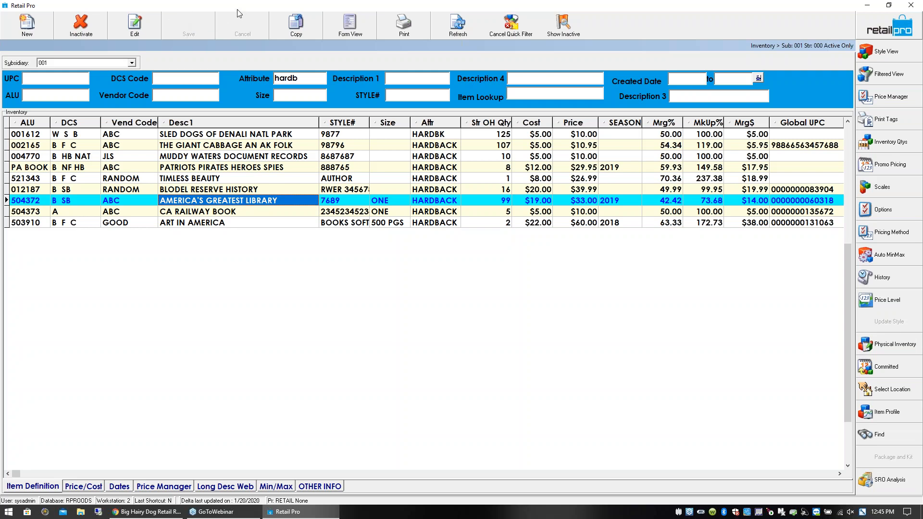
{"action": "left_click", "coordinate": [34, 202]}
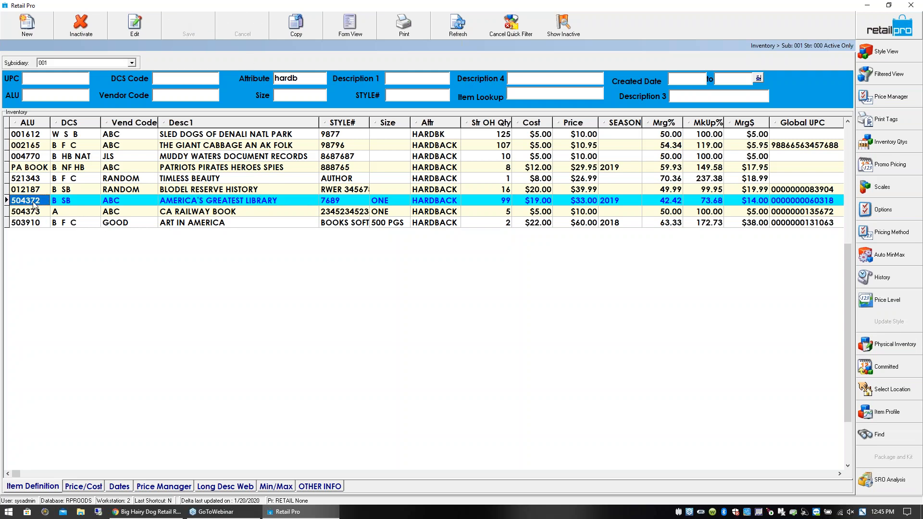
{"action": "left_click", "coordinate": [78, 201]}
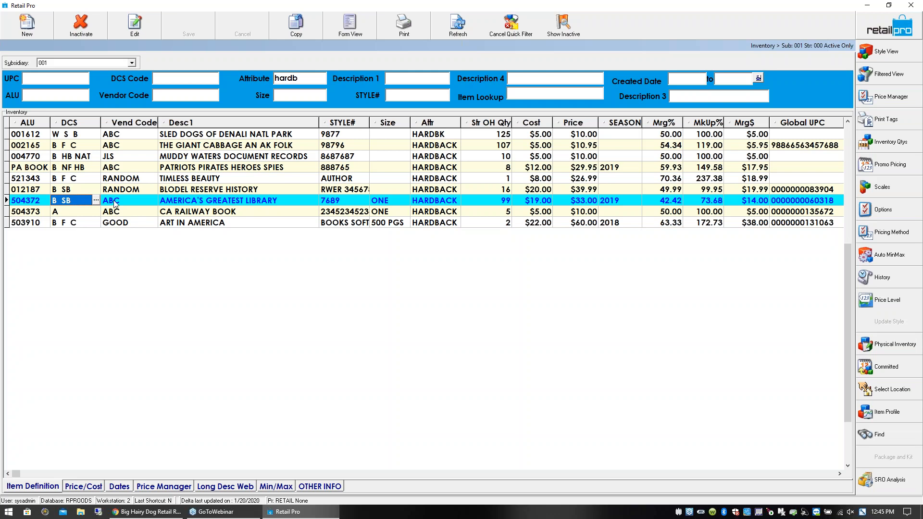
{"action": "left_click", "coordinate": [134, 201]}
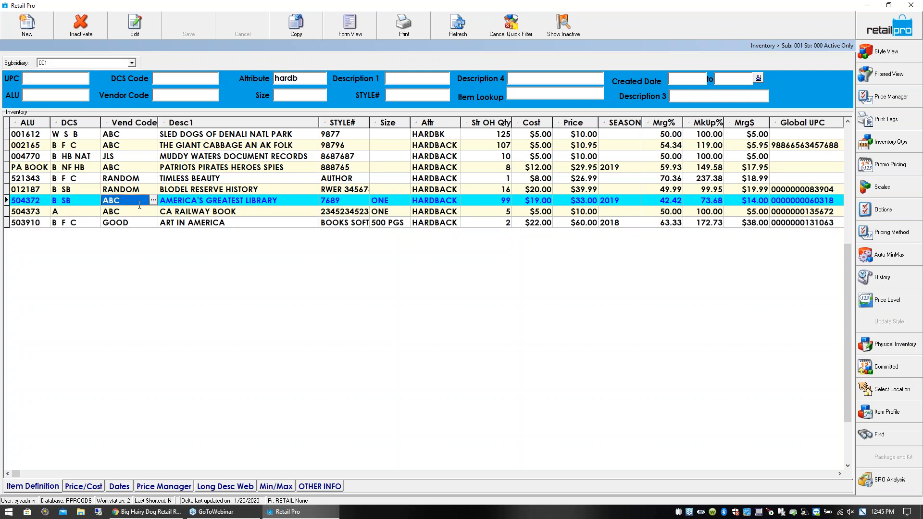
{"action": "left_click", "coordinate": [77, 202]}
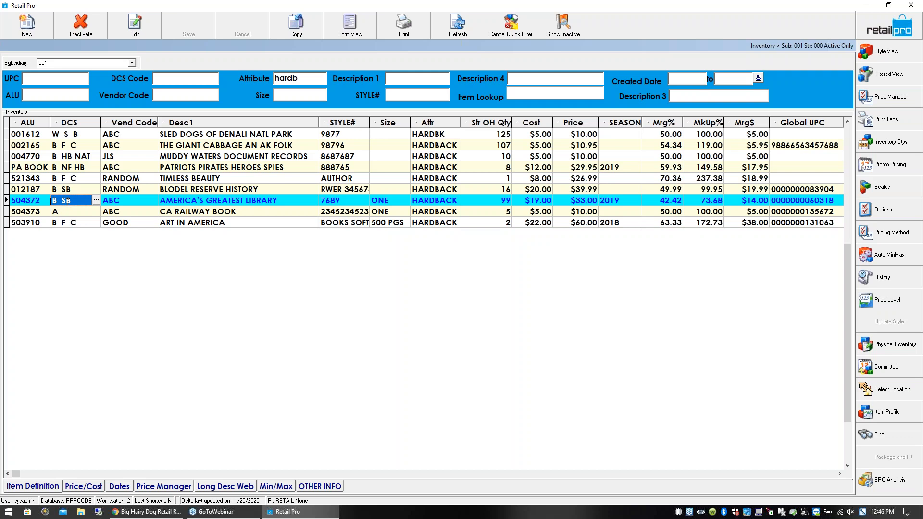
- Examine the on-hand quantities of America's Greatest Library for the company, the warehouse and Stores 1 to 4
{"action": "left_click", "coordinate": [508, 202]}
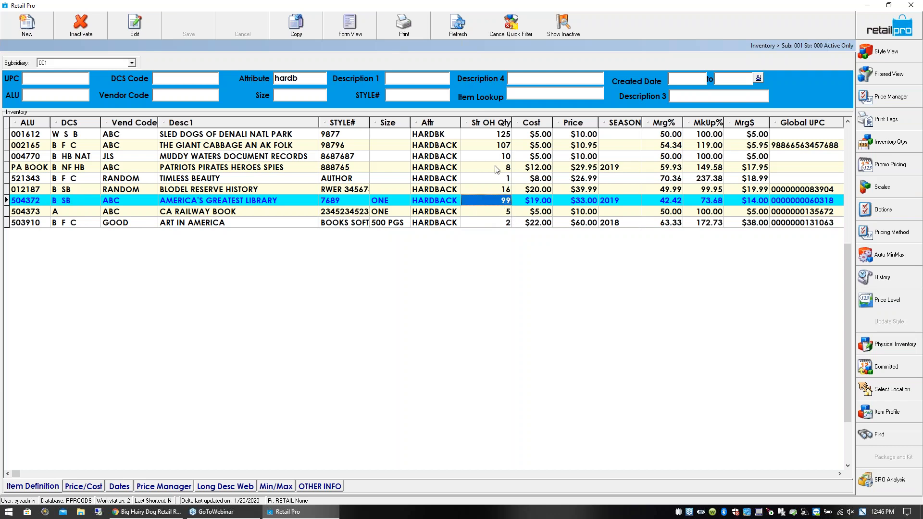
{"action": "left_click", "coordinate": [889, 142]}
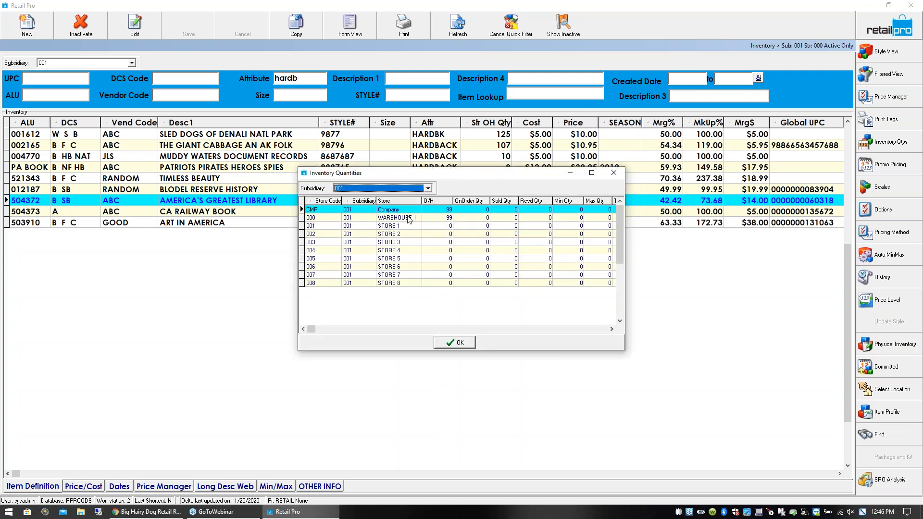
{"action": "left_click", "coordinate": [440, 211]}
{"action": "left_click", "coordinate": [441, 219]}
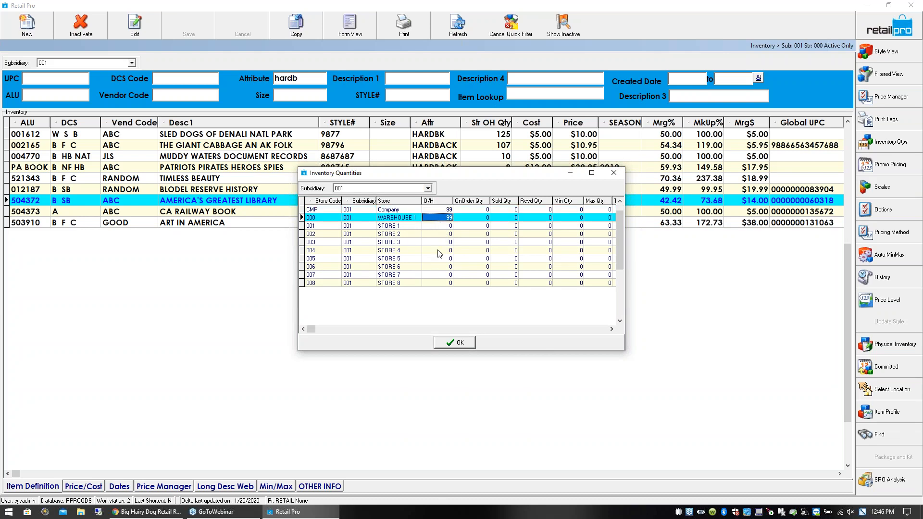
{"action": "left_click", "coordinate": [444, 228]}
{"action": "left_click", "coordinate": [444, 236]}
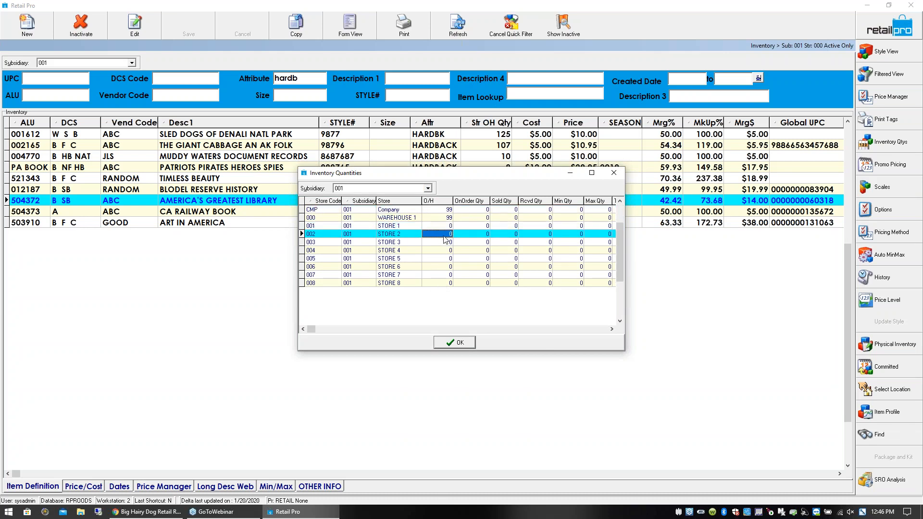
{"action": "left_click", "coordinate": [443, 243]}
{"action": "left_click", "coordinate": [445, 251]}
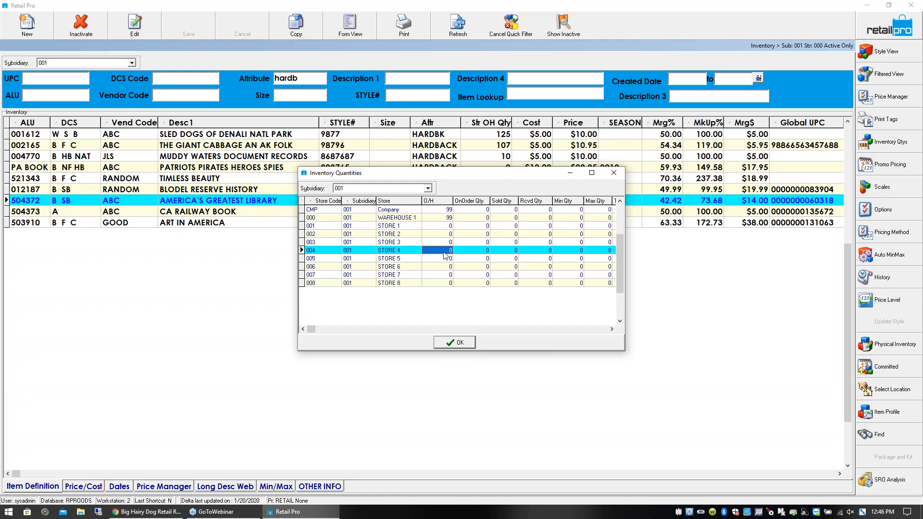
{"action": "left_click", "coordinate": [613, 175]}
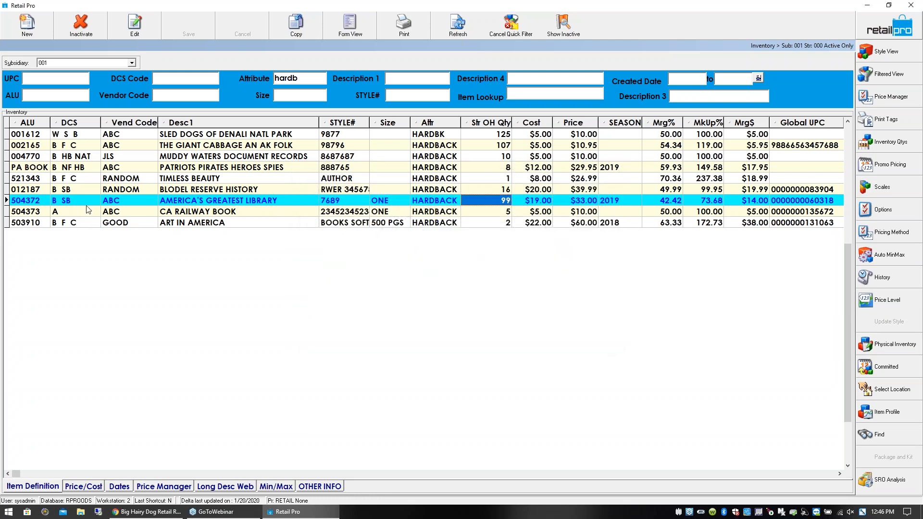
- Filter the hardback inventory list by "great" in Description 1 and select America's Greatest Library
{"action": "left_click", "coordinate": [27, 204]}
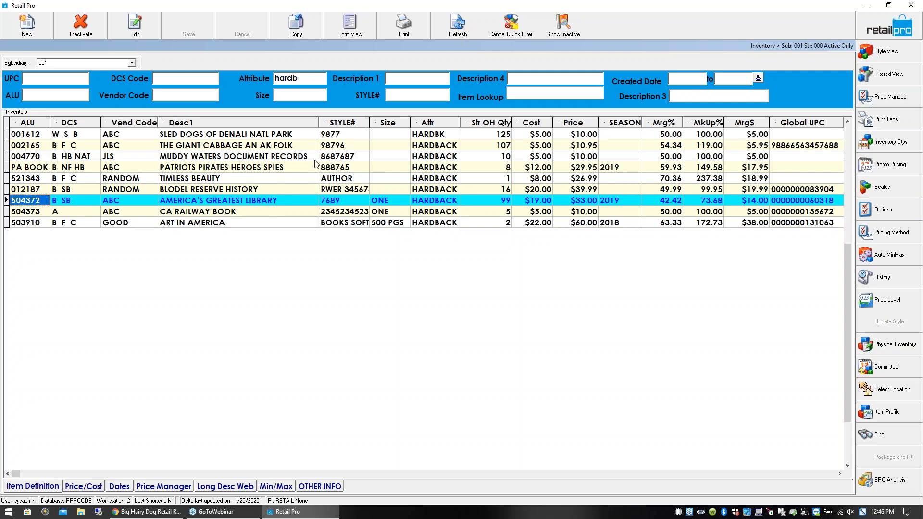
{"action": "left_click", "coordinate": [398, 78]}
{"action": "type", "text": "great"}
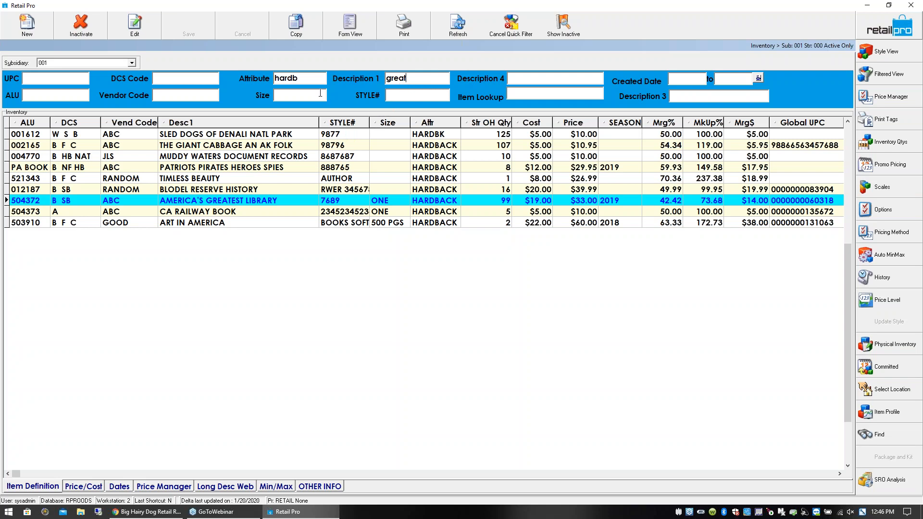
{"action": "key", "text": "Return"}
{"action": "left_click", "coordinate": [254, 136]}
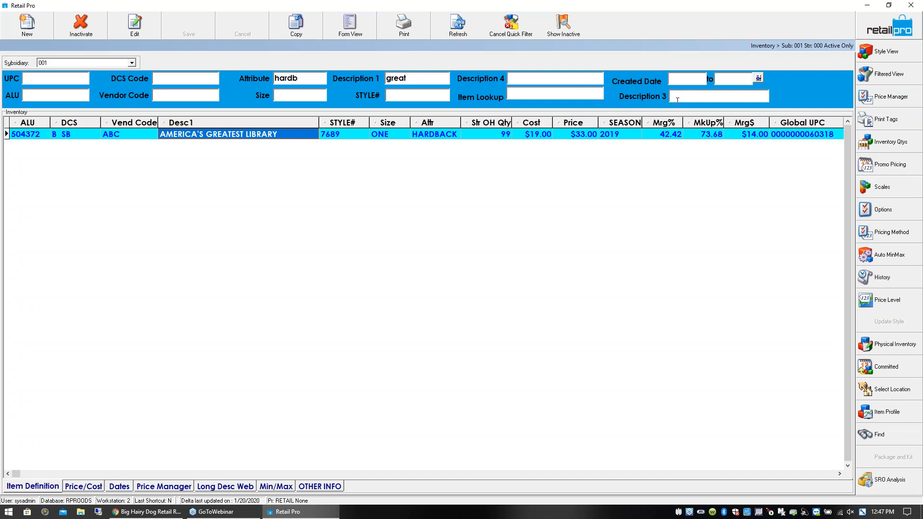
- Open the quick filter area in the page designer and delete its Description 3 field
{"action": "right_click", "coordinate": [613, 102]}
{"action": "left_click", "coordinate": [618, 107]}
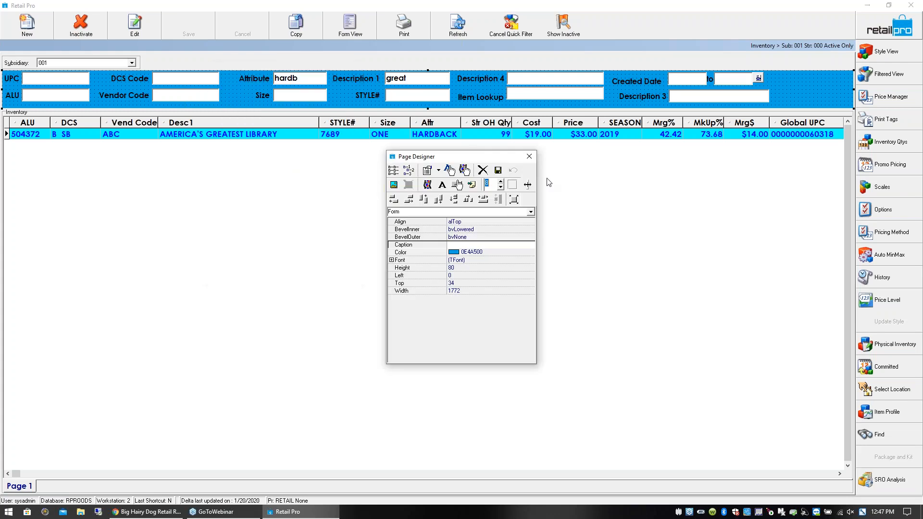
{"action": "right_click", "coordinate": [700, 97]}
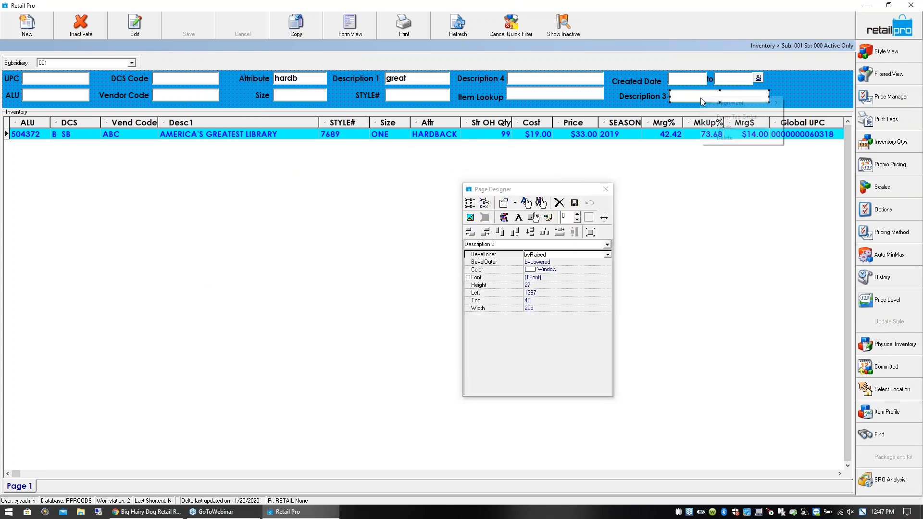
{"action": "left_click", "coordinate": [712, 140]}
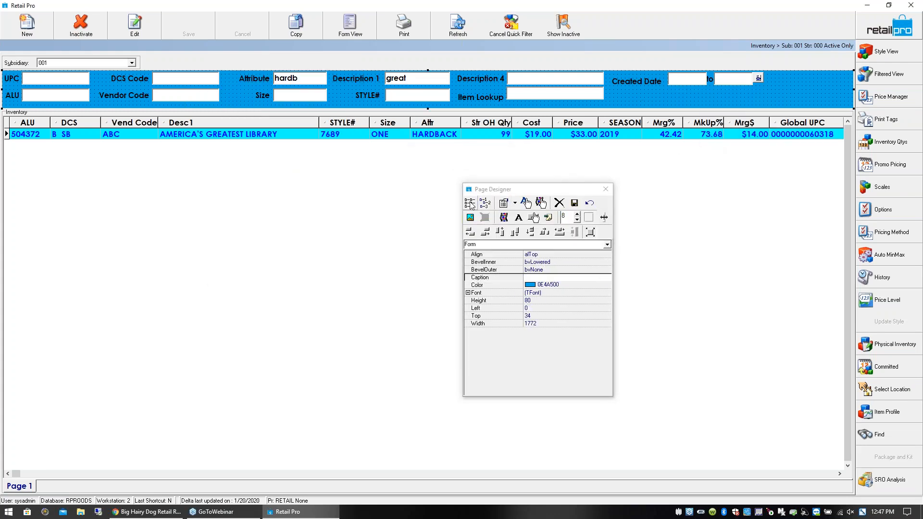
- Add the Weight Unit field to the quick filter area below Created Date and save the layout
{"action": "left_click_drag", "start_coordinate": [463, 197], "coordinate": [466, 305]}
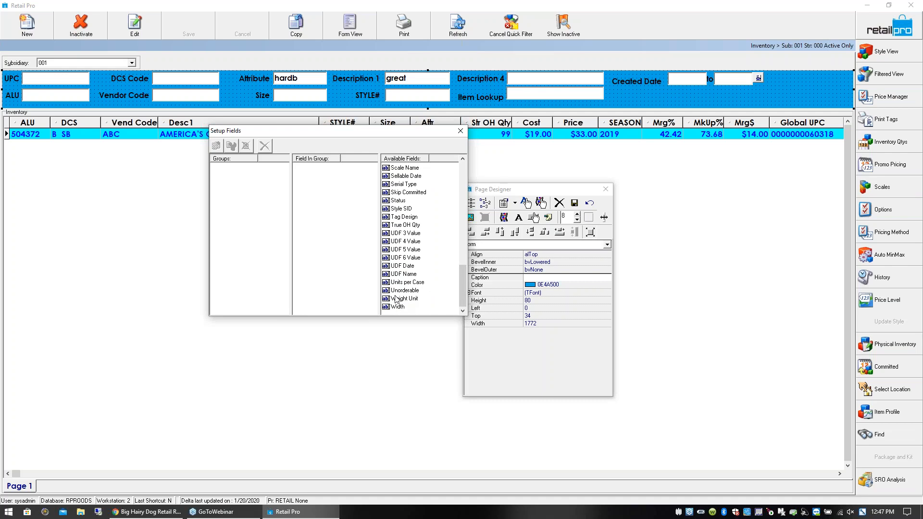
{"action": "left_click_drag", "start_coordinate": [398, 299], "coordinate": [657, 97]}
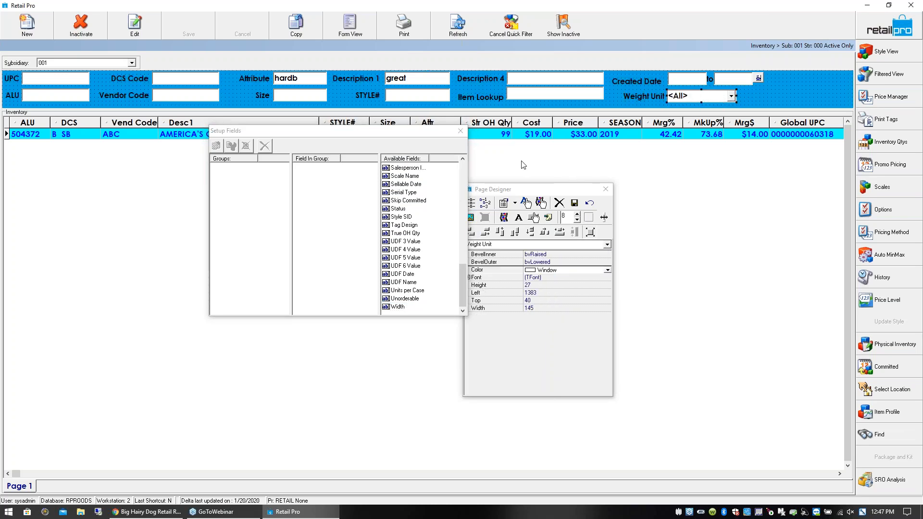
{"action": "left_click", "coordinate": [575, 203]}
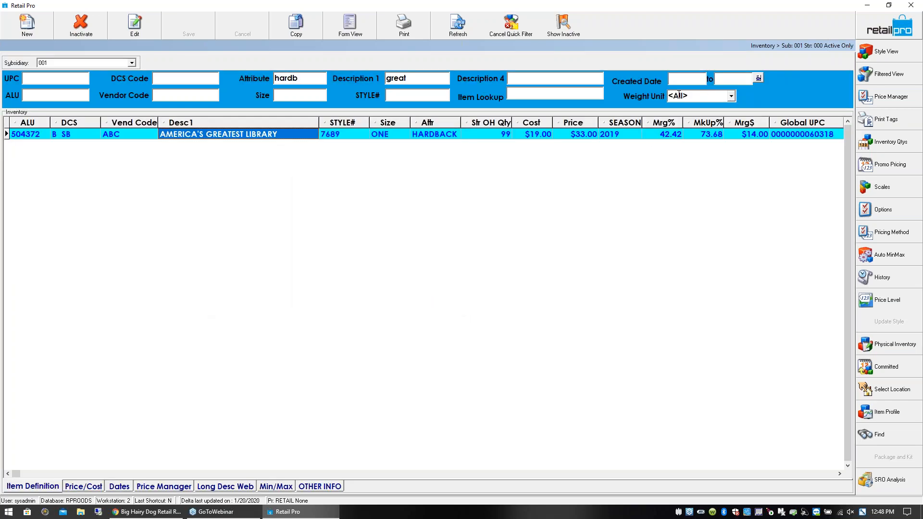
- Check the choices of the Weight Unit filter and review the ALU, DCS, description and size of America's Greatest Library
{"action": "left_click", "coordinate": [284, 136]}
{"action": "left_click", "coordinate": [392, 137]}
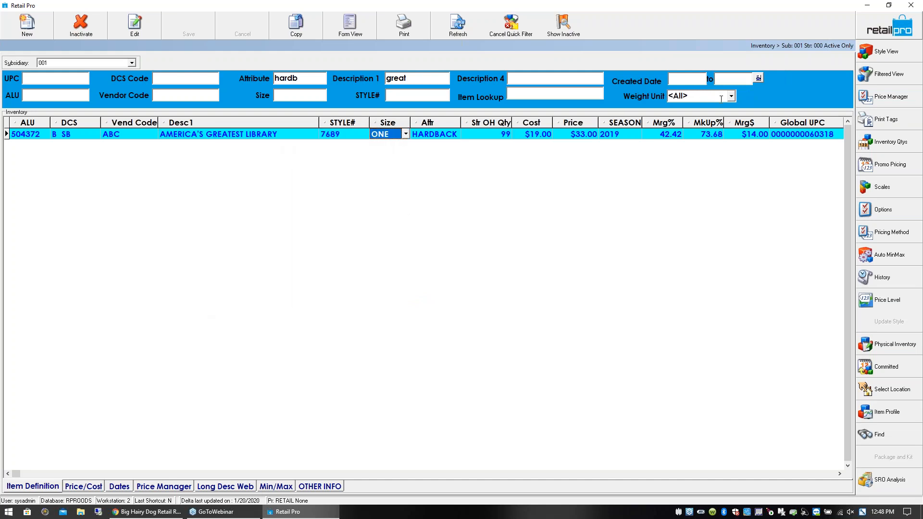
{"action": "left_click", "coordinate": [732, 96]}
{"action": "left_click", "coordinate": [732, 97]}
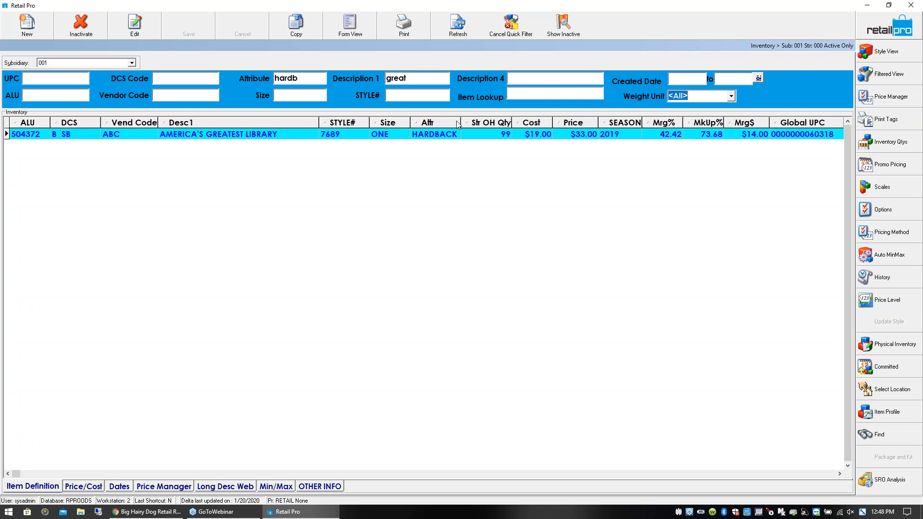
{"action": "left_click", "coordinate": [277, 138]}
{"action": "left_click", "coordinate": [22, 137]}
{"action": "left_click", "coordinate": [72, 137]}
{"action": "left_click", "coordinate": [41, 137]}
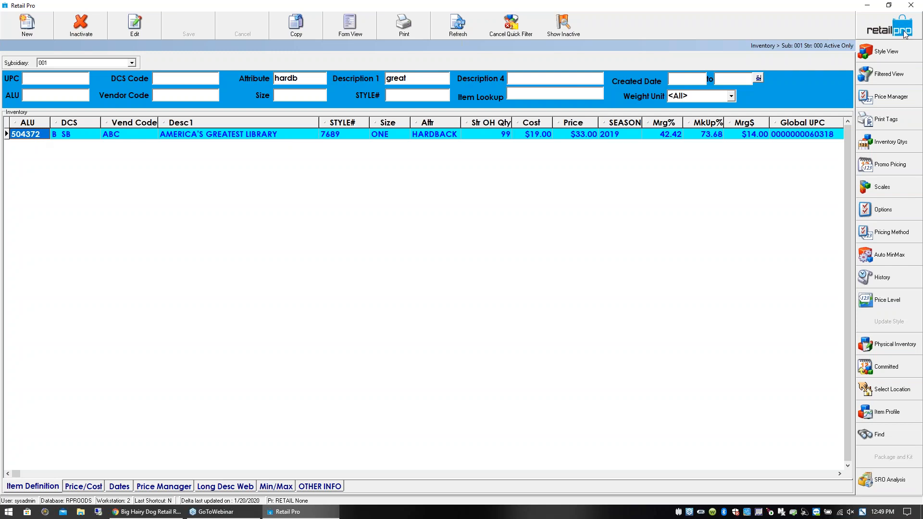
- Open the employee security groups, look through the listed groups and check the password and logon policies
{"action": "key", "text": "Return"}
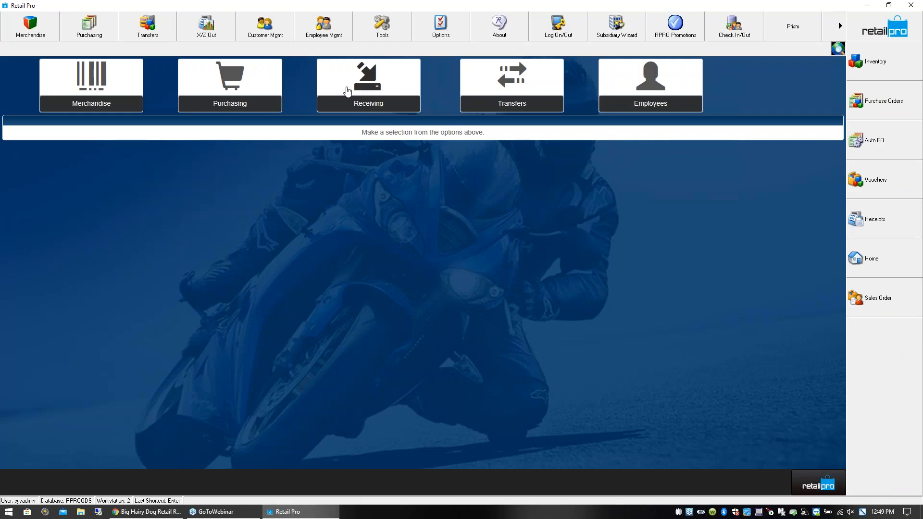
{"action": "left_click", "coordinate": [320, 38]}
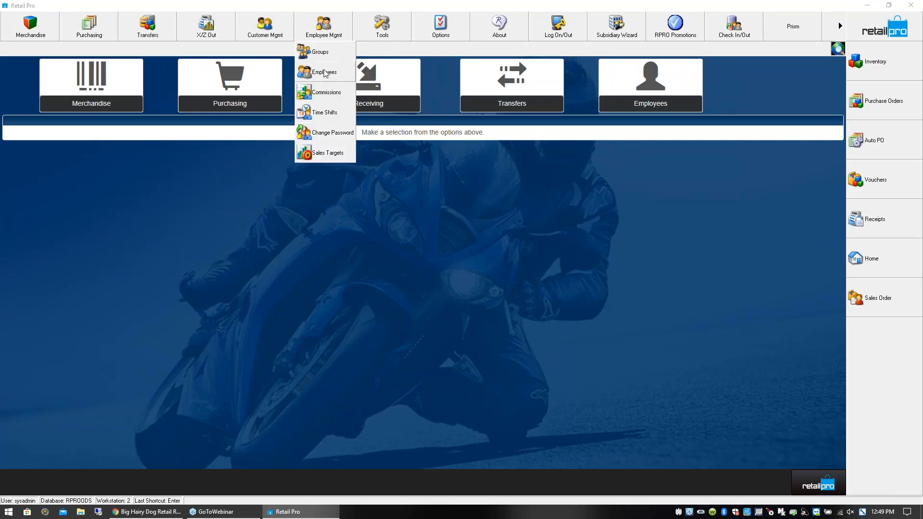
{"action": "left_click", "coordinate": [323, 53]}
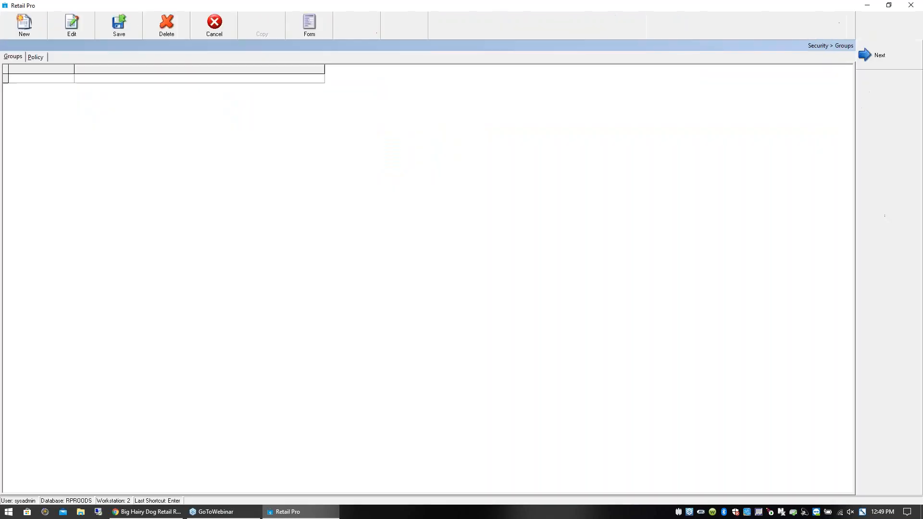
{"action": "left_click", "coordinate": [129, 92]}
{"action": "left_click", "coordinate": [142, 103]}
{"action": "left_click", "coordinate": [142, 114]}
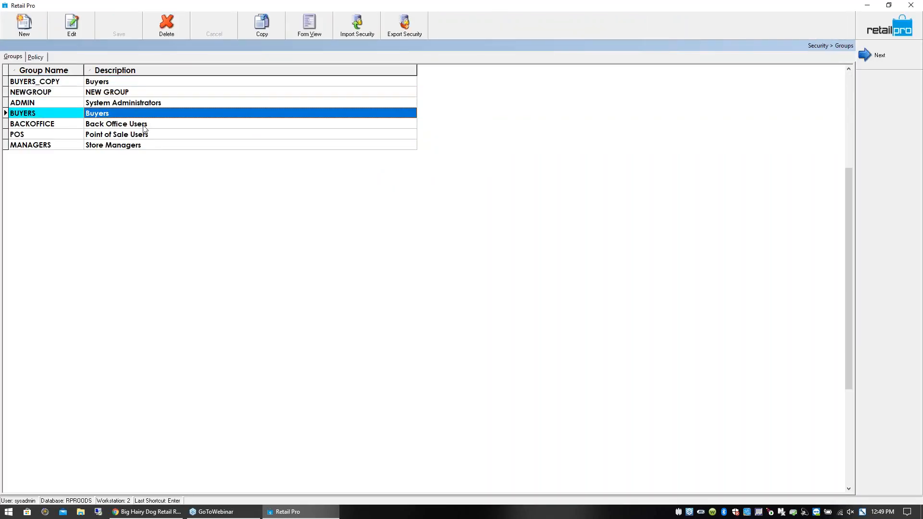
{"action": "left_click", "coordinate": [141, 136]}
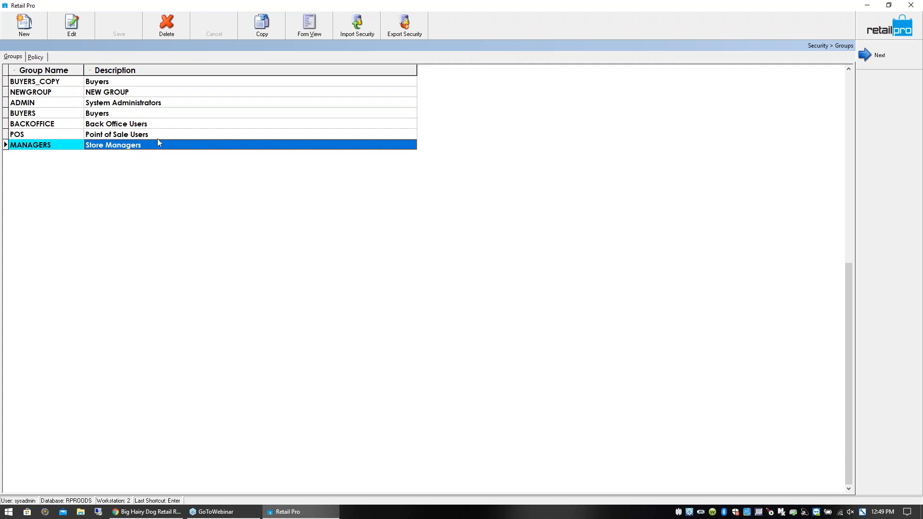
{"action": "left_click", "coordinate": [38, 57]}
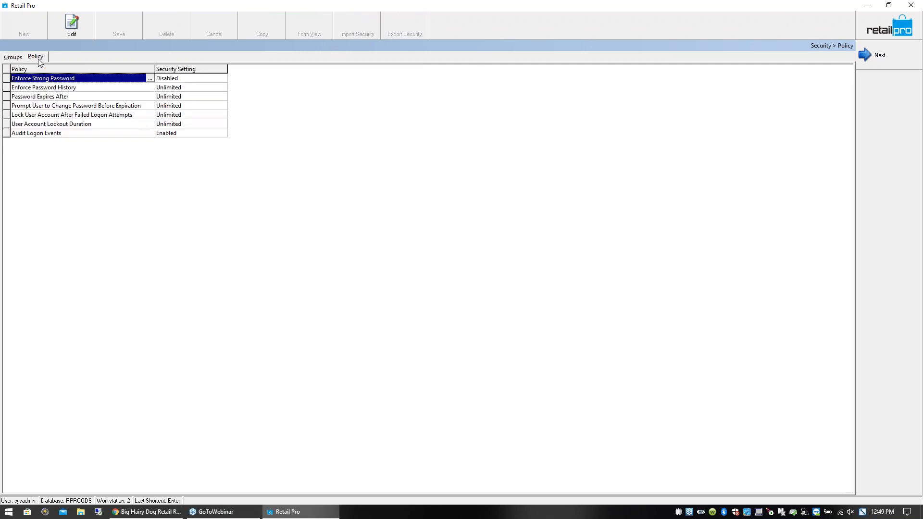
{"action": "left_click", "coordinate": [11, 57]}
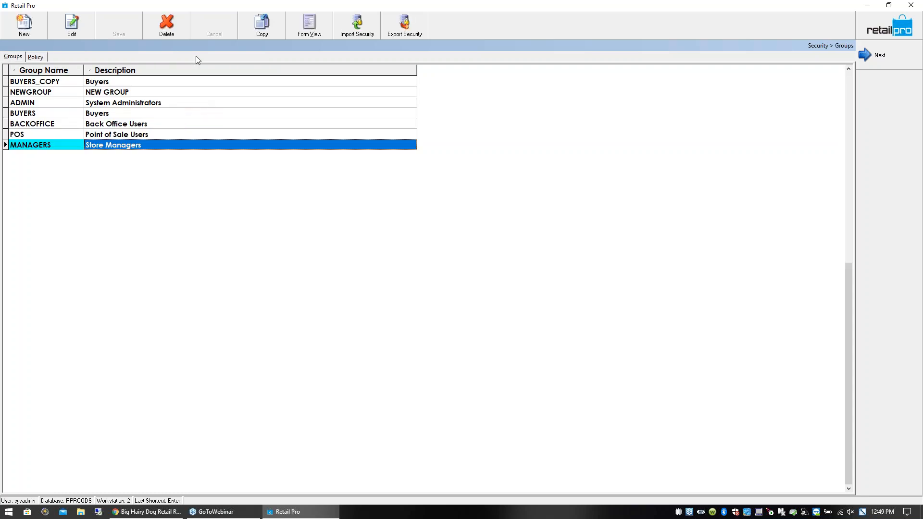
- Open the employee list from the home screen, examine the employee records and return home
{"action": "left_click", "coordinate": [889, 27]}
{"action": "left_click", "coordinate": [342, 34]}
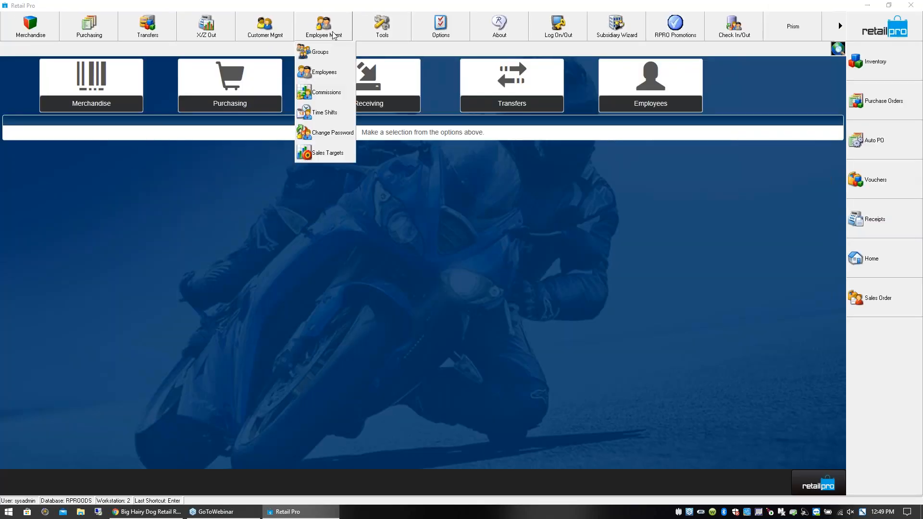
{"action": "key", "text": "Return"}
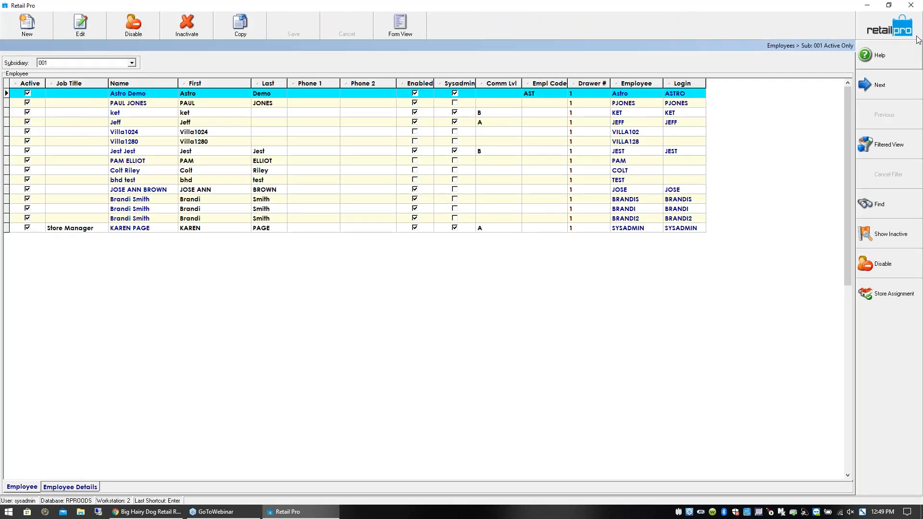
{"action": "left_click", "coordinate": [897, 30]}
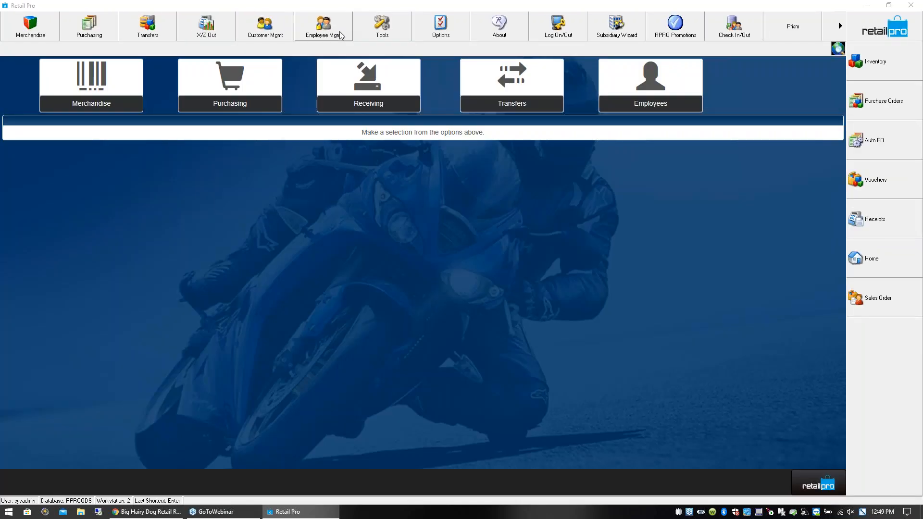
- Reopen the security groups and show the BUYERS_COPY group in form view
{"action": "left_click", "coordinate": [340, 34]}
{"action": "left_click", "coordinate": [331, 51]}
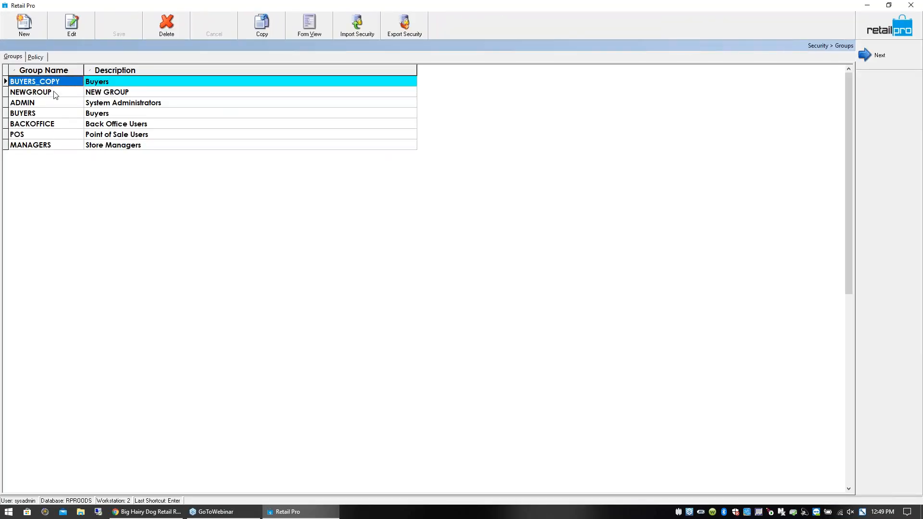
{"action": "left_click", "coordinate": [43, 114]}
{"action": "left_click", "coordinate": [39, 83]}
{"action": "left_click", "coordinate": [37, 58]}
{"action": "left_click", "coordinate": [17, 58]}
{"action": "left_click", "coordinate": [309, 26]}
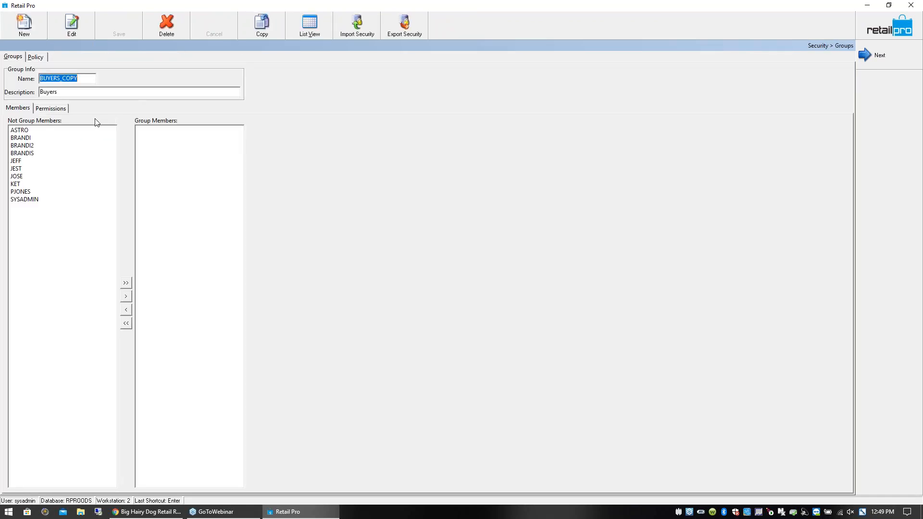
- Show the BUYERS_COPY permissions and expand the Document Designer, Accounting Link, Business Intelligence and Retail Pro Promo levels
{"action": "left_click", "coordinate": [53, 109]}
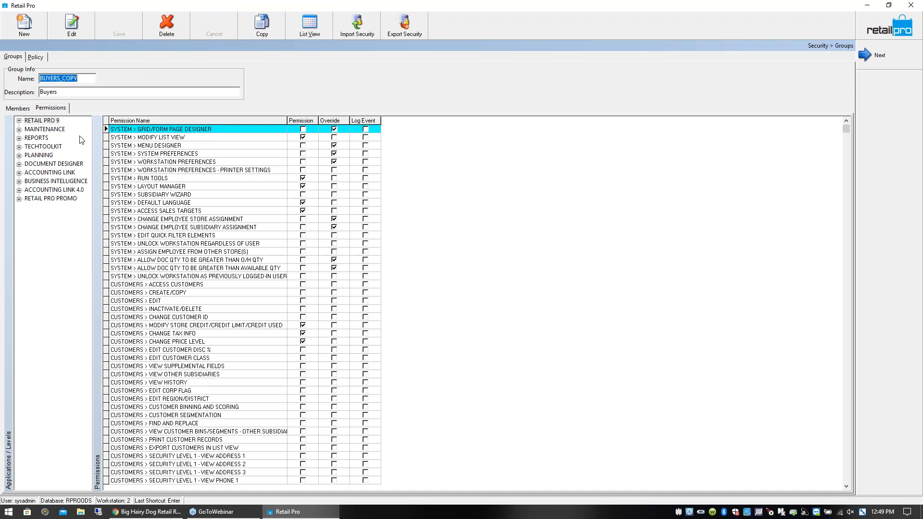
{"action": "left_click", "coordinate": [20, 165]}
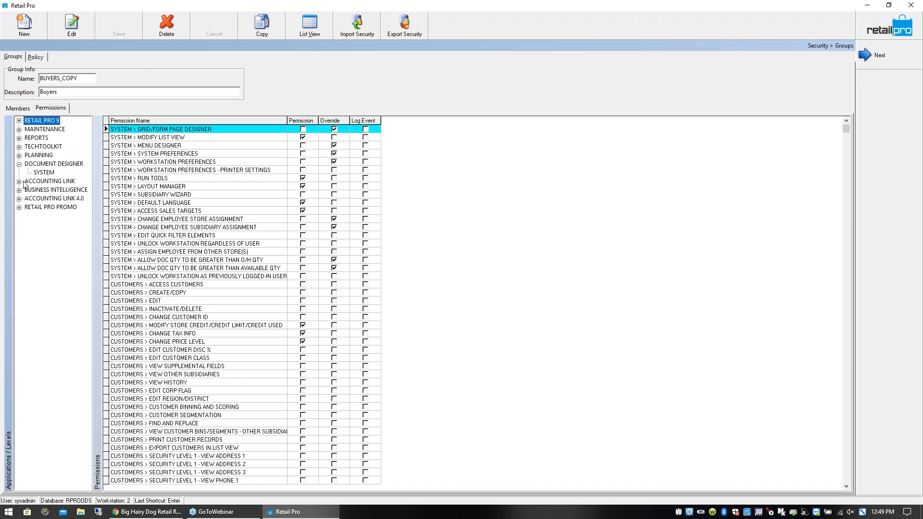
{"action": "left_click", "coordinate": [19, 182]}
{"action": "left_click", "coordinate": [20, 217]}
{"action": "left_click", "coordinate": [19, 243]}
- Grant BUYERS_COPY the system permissions to edit quick filter elements, unlock a workstation regardless of user, and assign employees from other stores
{"action": "left_click", "coordinate": [214, 235]}
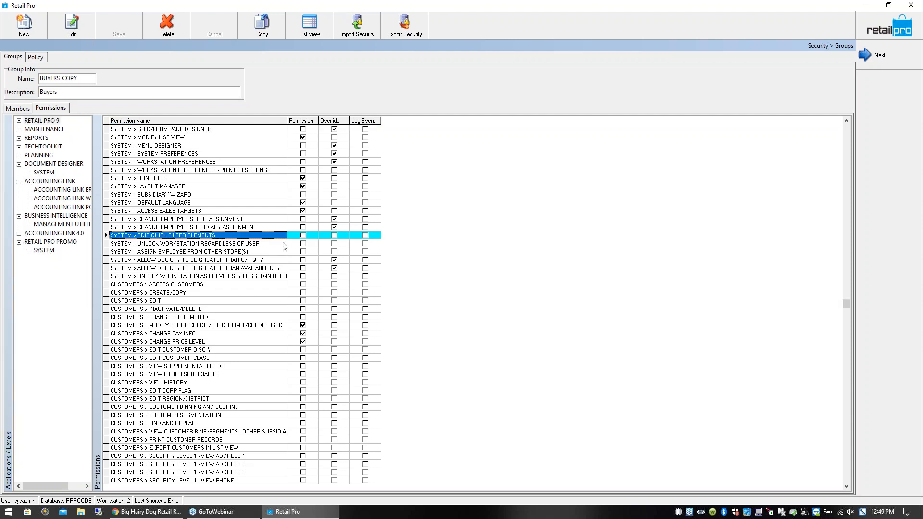
{"action": "left_click", "coordinate": [304, 236]}
{"action": "left_click", "coordinate": [305, 243]}
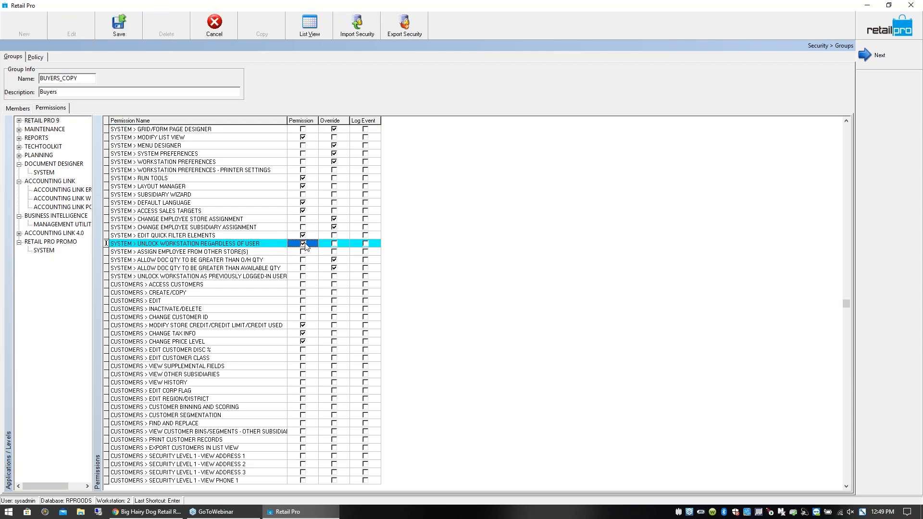
{"action": "left_click", "coordinate": [303, 252]}
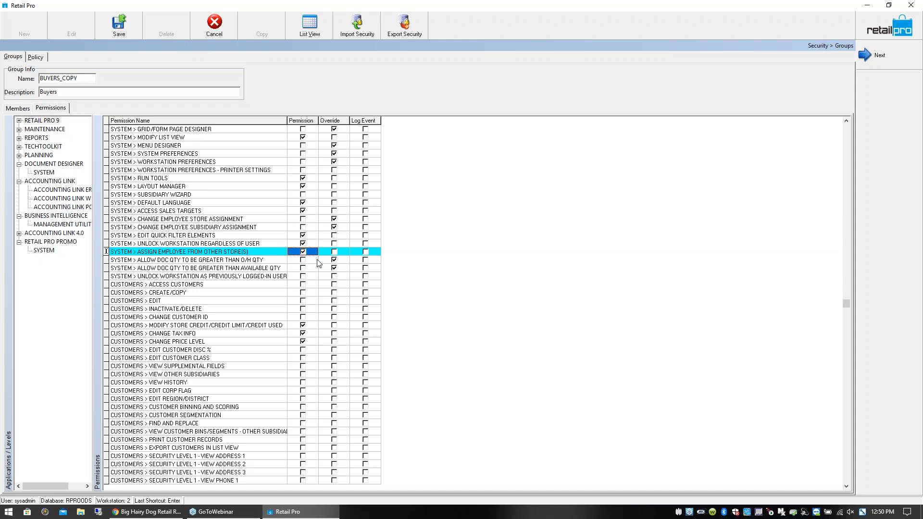
- Return from the security group to the home screen and open the inventory list
{"action": "left_click_drag", "start_coordinate": [58, 92], "coordinate": [39, 92]}
{"action": "left_click", "coordinate": [894, 27]}
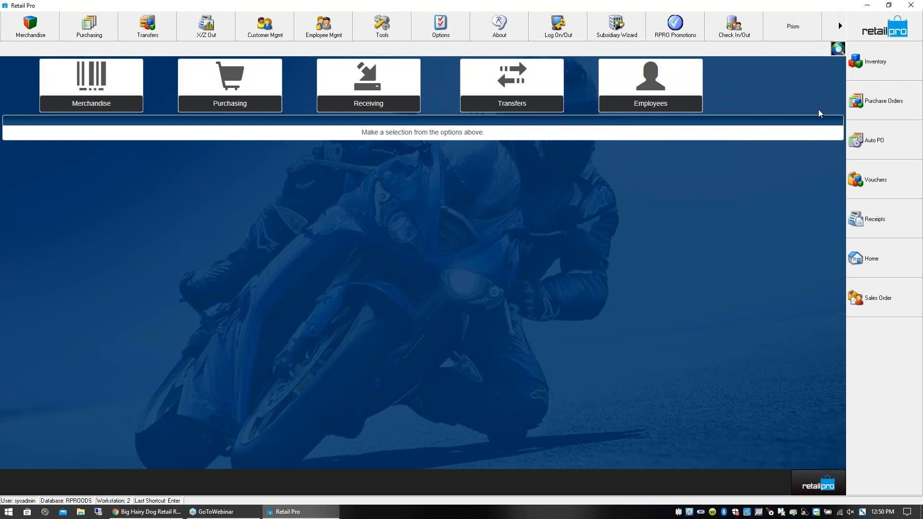
{"action": "left_click", "coordinate": [874, 70]}
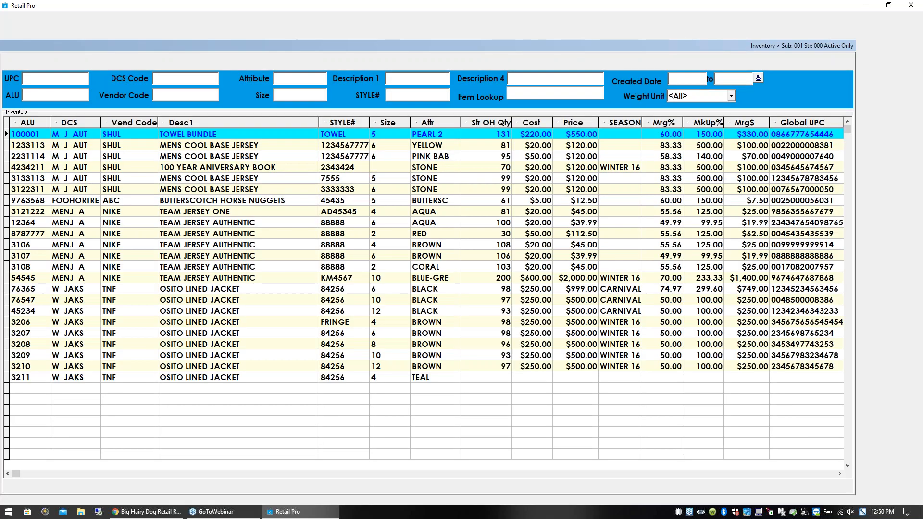
{"action": "left_click", "coordinate": [229, 147]}
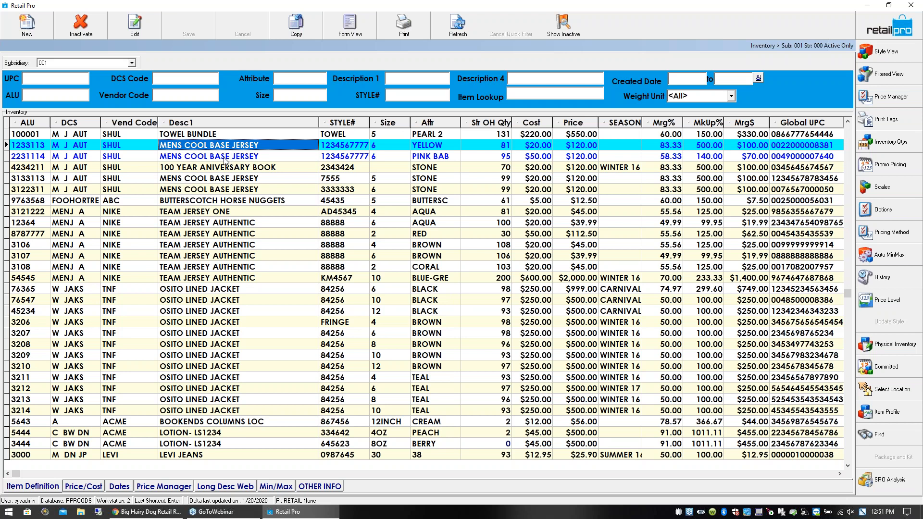
- Filter the inventory list by attribute "hardb" and Description 1 "libr"
{"action": "left_click", "coordinate": [280, 77]}
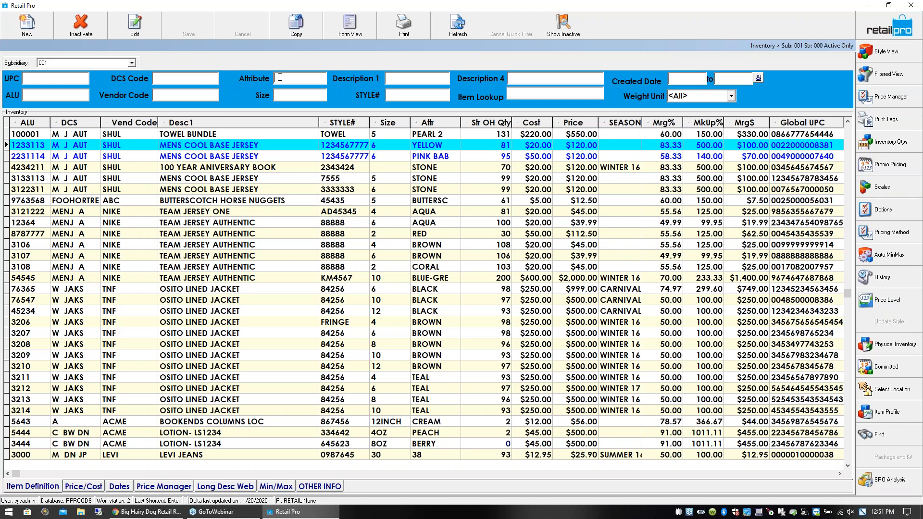
{"action": "type", "text": "hard"}
{"action": "key", "text": "Return"}
{"action": "type", "text": "b"}
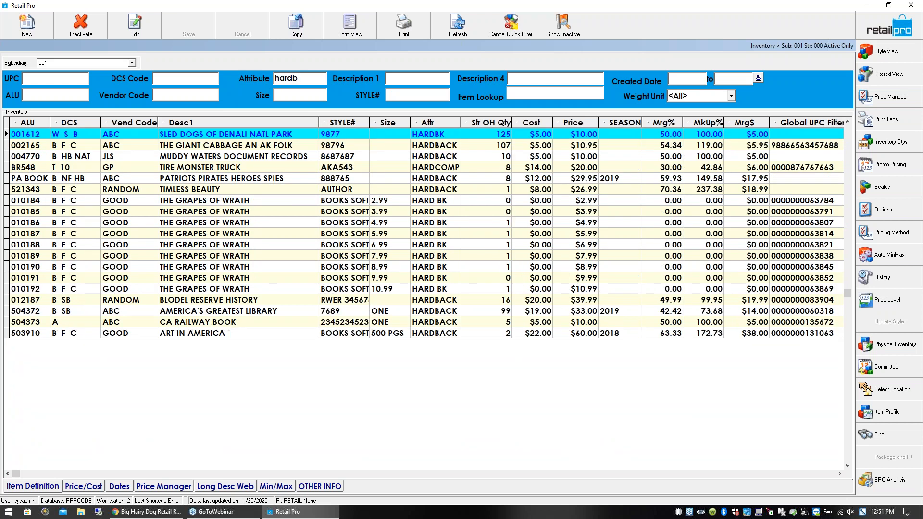
{"action": "key", "text": "Return"}
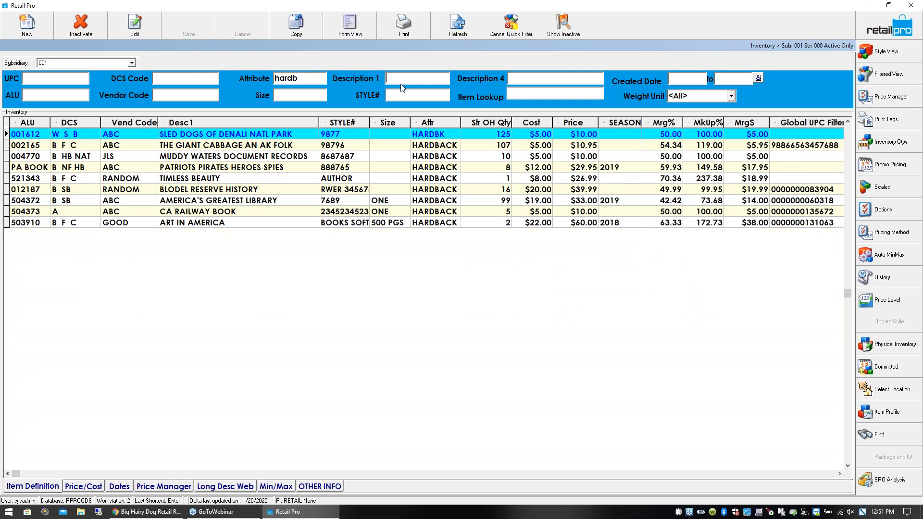
{"action": "type", "text": "libr"}
{"action": "key", "text": "Return"}
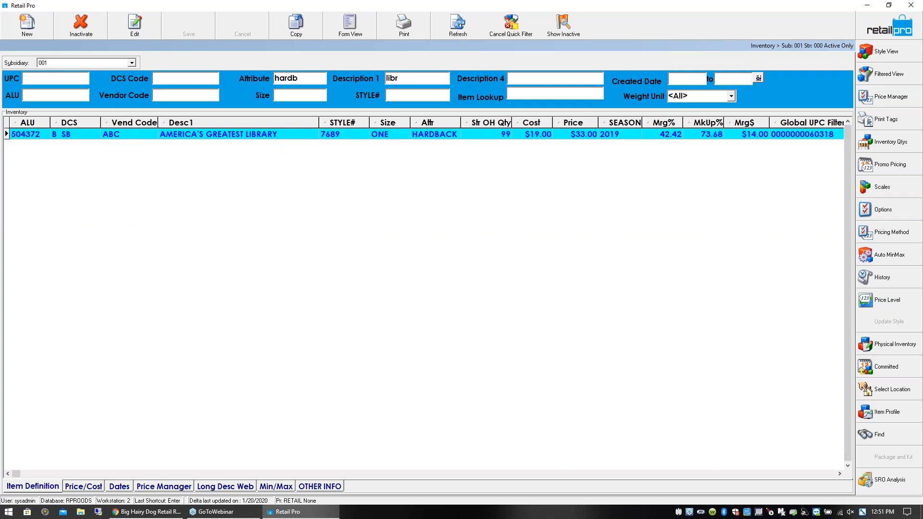
- Set the ALU of the AMERICA'S GREATEST LIBRARY item to 5678565
{"action": "left_click", "coordinate": [282, 135]}
{"action": "left_click", "coordinate": [404, 77]}
{"action": "left_click", "coordinate": [210, 136]}
{"action": "left_click", "coordinate": [42, 139]}
{"action": "left_click", "coordinate": [44, 138]}
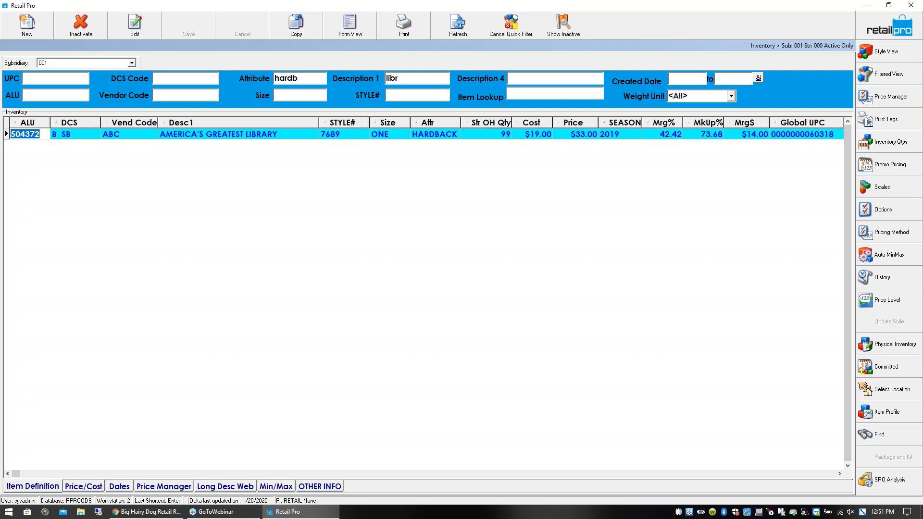
{"action": "type", "text": "5678565"}
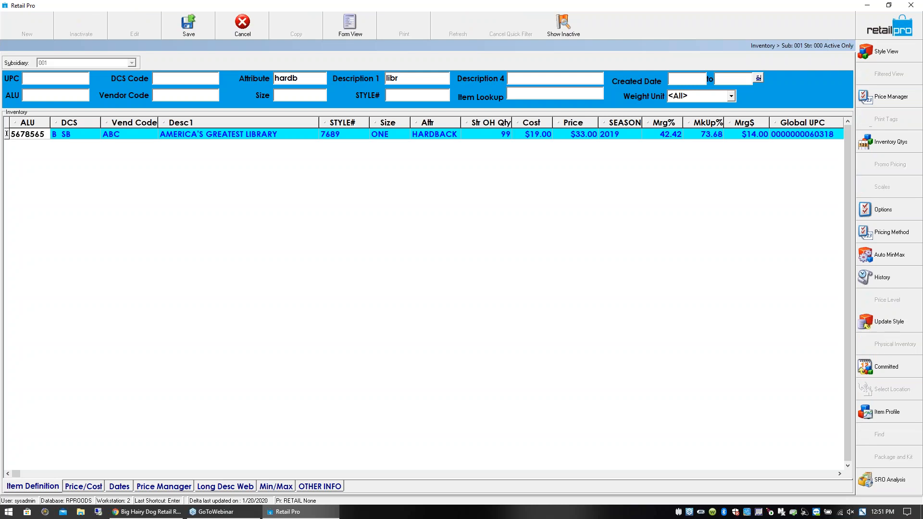
{"action": "left_click", "coordinate": [71, 136]}
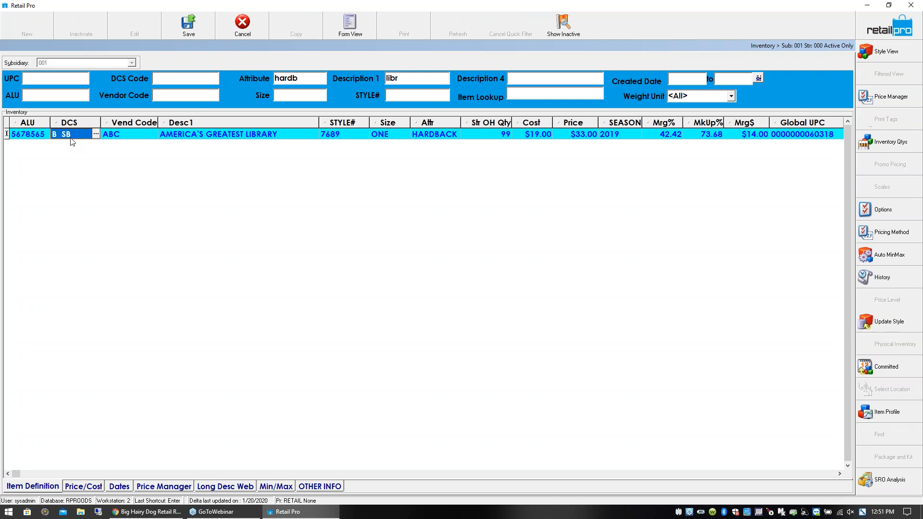
{"action": "left_click", "coordinate": [40, 137]}
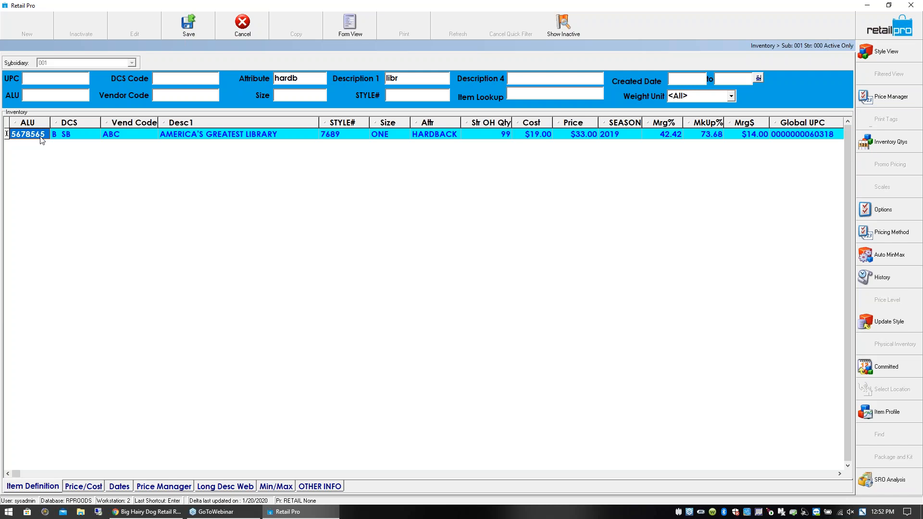
- Open the department lookup for the item's DCS code and show the B SB department in form view
{"action": "left_click", "coordinate": [79, 135]}
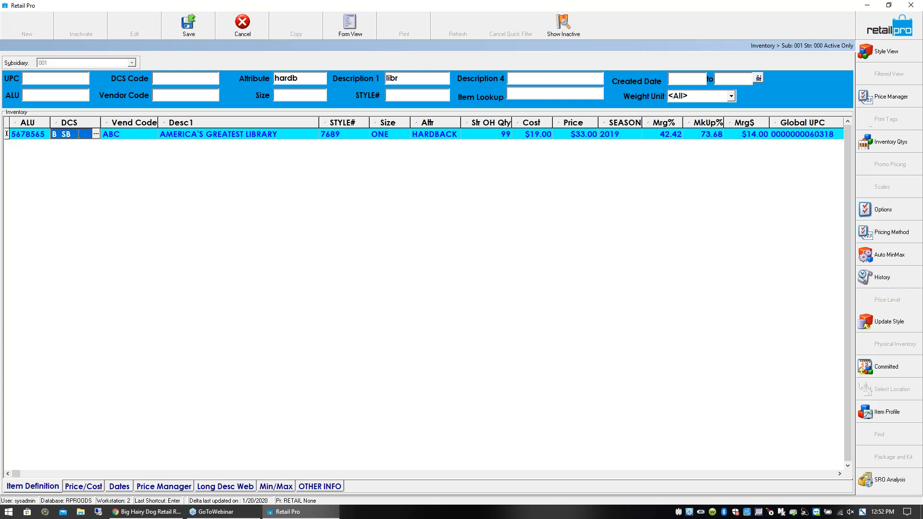
{"action": "left_click", "coordinate": [97, 135]}
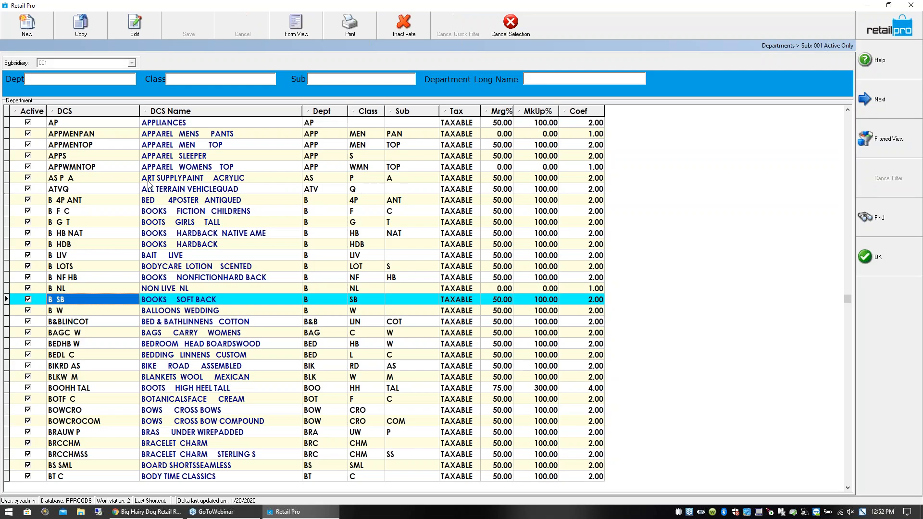
{"action": "left_click", "coordinate": [296, 27]}
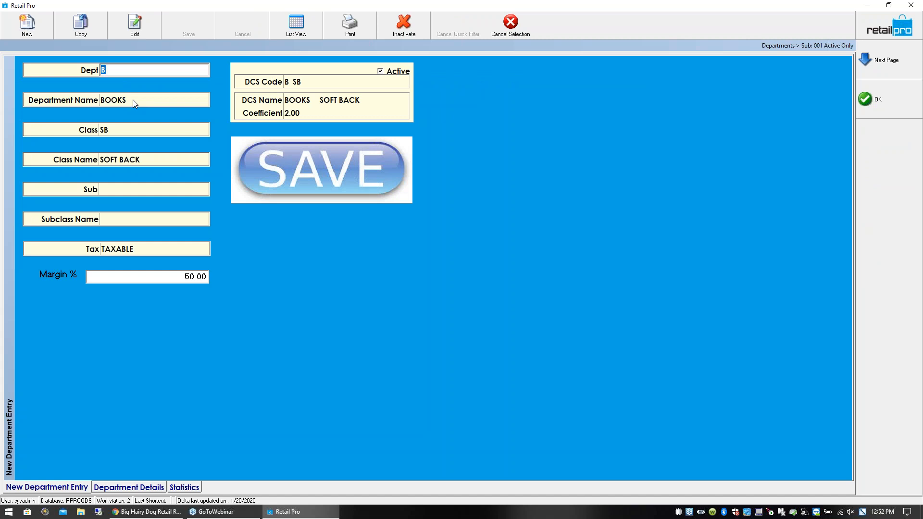
- Examine the department, class and subclass codes and names that make up the B SB record
{"action": "left_click", "coordinate": [133, 100]}
{"action": "left_click", "coordinate": [113, 71]}
{"action": "left_click", "coordinate": [121, 130]}
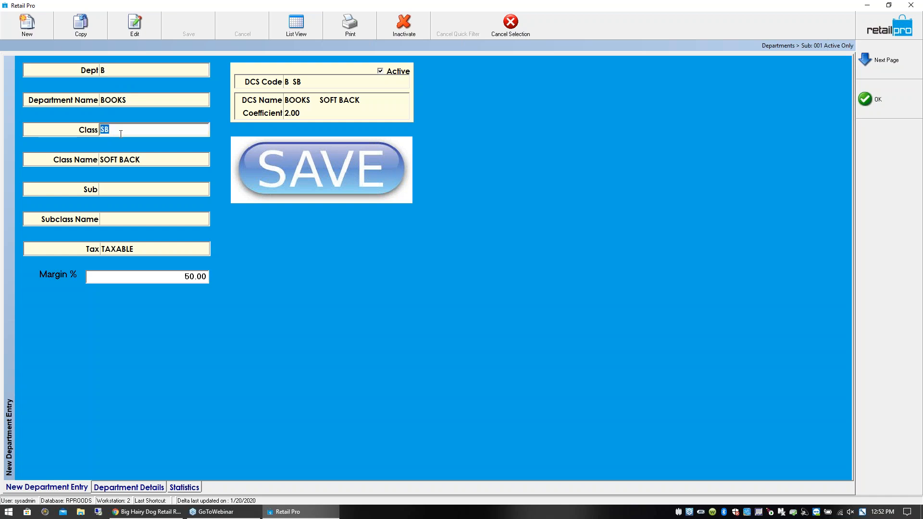
{"action": "left_click", "coordinate": [131, 160]}
{"action": "left_click", "coordinate": [118, 192]}
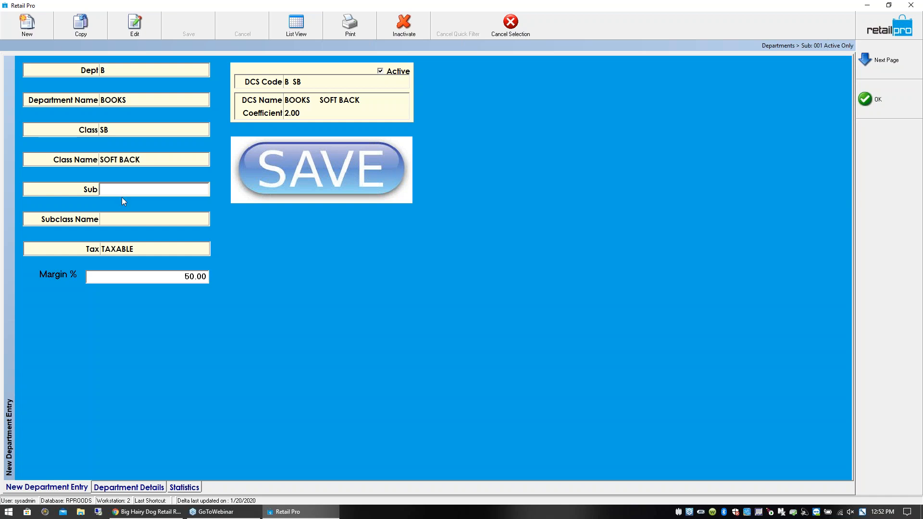
{"action": "left_click", "coordinate": [116, 71]}
{"action": "left_click", "coordinate": [116, 129]}
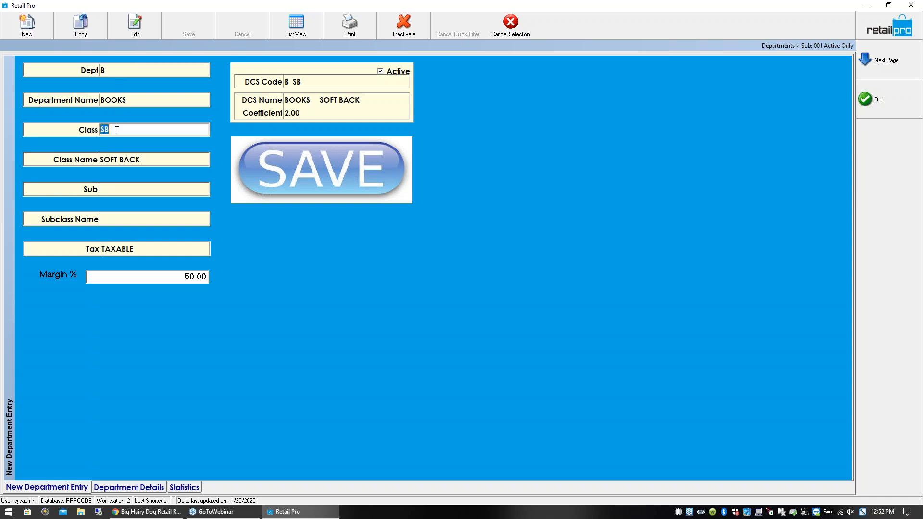
{"action": "left_click", "coordinate": [117, 190]}
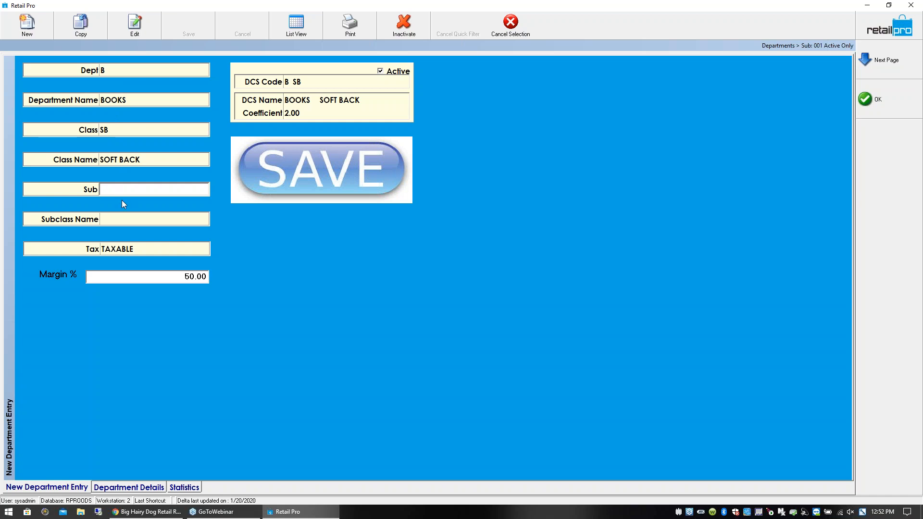
{"action": "left_click", "coordinate": [129, 70]}
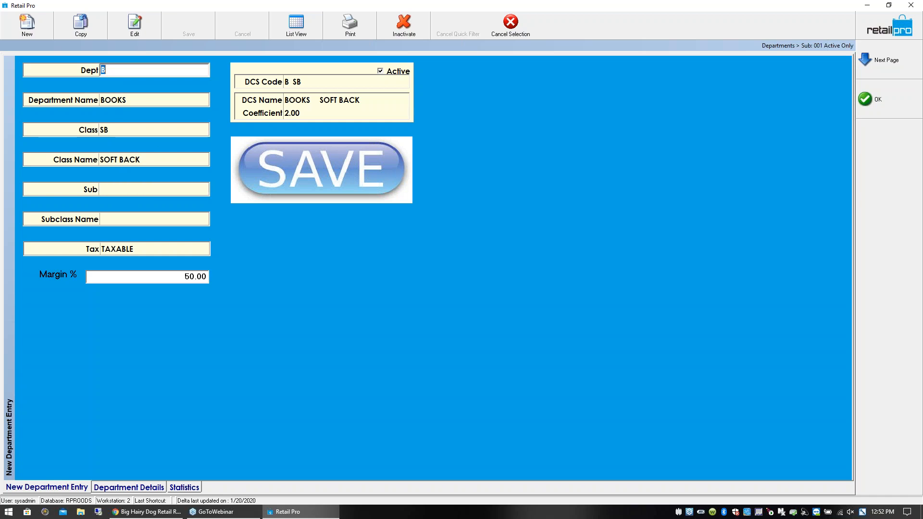
{"action": "left_click", "coordinate": [124, 131]}
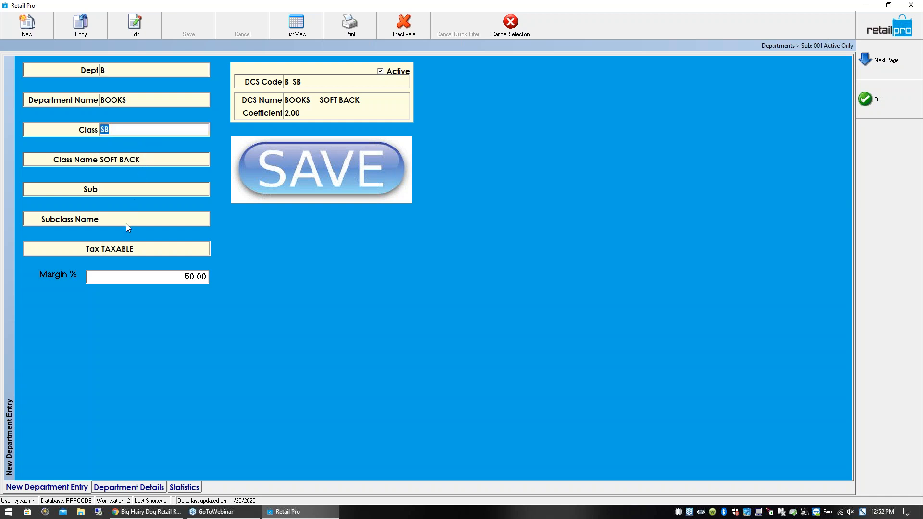
{"action": "left_click", "coordinate": [124, 192]}
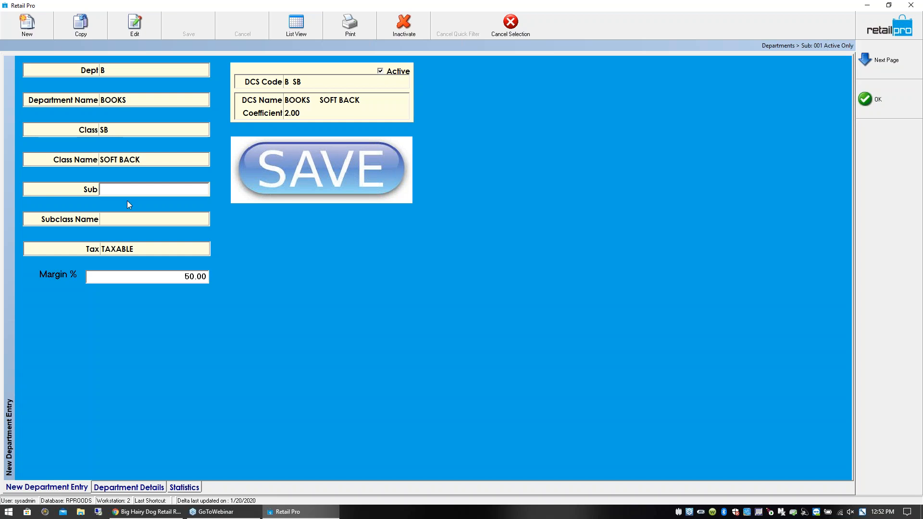
- Switch the departments back to list view and examine the Dept, Class and Sub values of the B SB row
{"action": "left_click", "coordinate": [312, 31]}
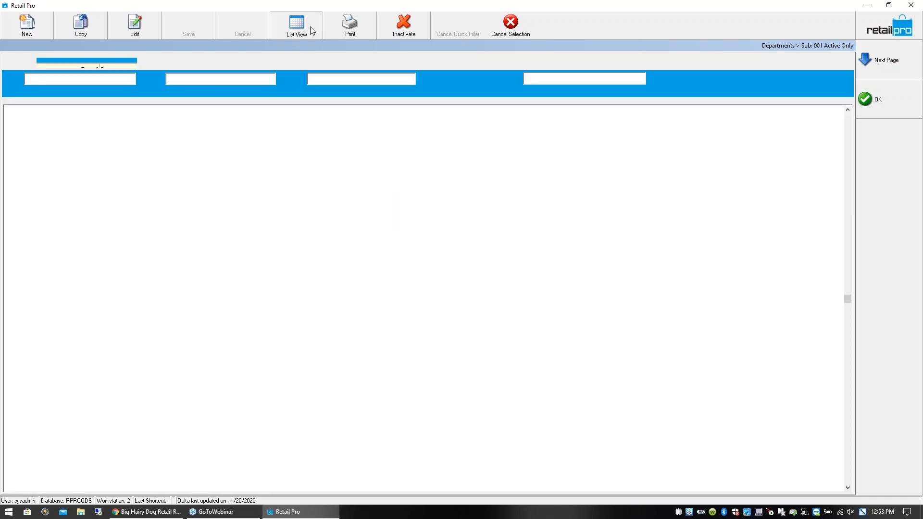
{"action": "left_click", "coordinate": [327, 300]}
{"action": "left_click", "coordinate": [369, 302]}
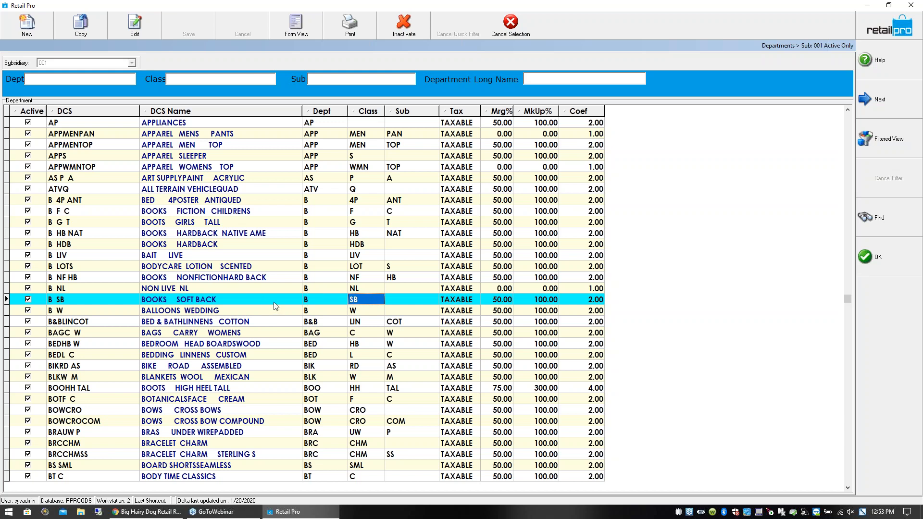
{"action": "left_click", "coordinate": [327, 299]}
{"action": "left_click", "coordinate": [364, 302]}
{"action": "left_click", "coordinate": [321, 300]}
{"action": "left_click", "coordinate": [374, 303]}
{"action": "left_click", "coordinate": [403, 302]}
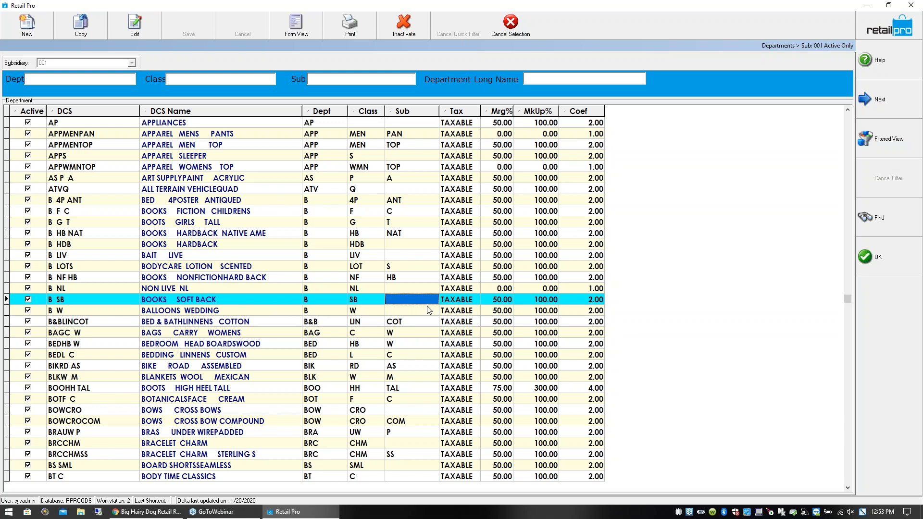
{"action": "left_click", "coordinate": [331, 302]}
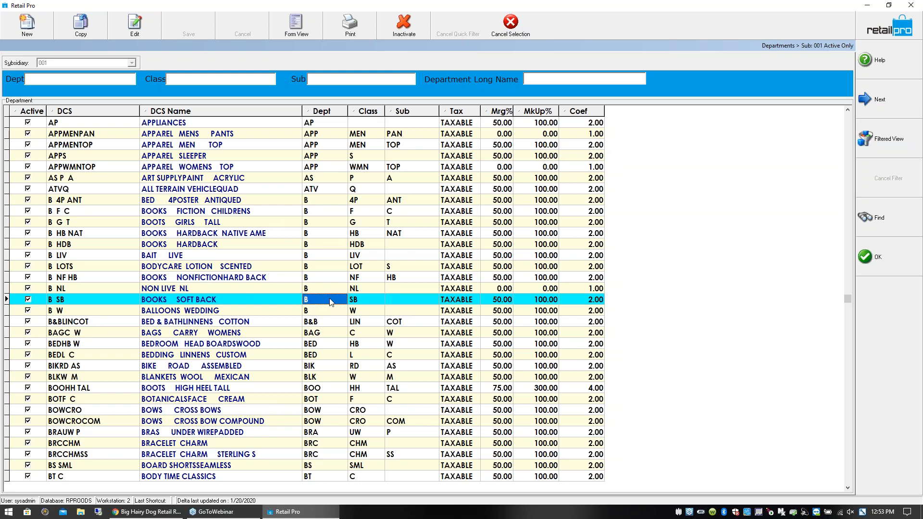
- Bring up a search on the Class column, dismiss it, and accept B SB as the item's DCS code
{"action": "left_click", "coordinate": [361, 302]}
{"action": "key", "text": "ctrl+f"}
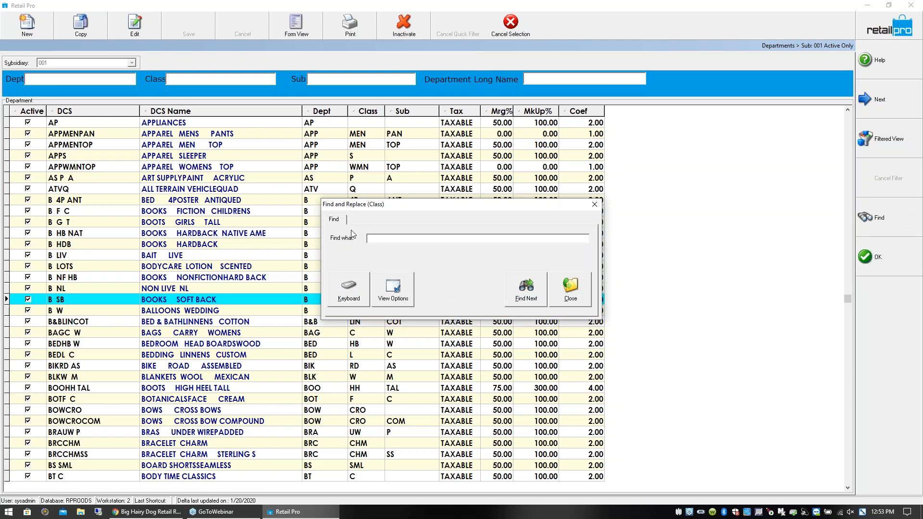
{"action": "left_click", "coordinate": [571, 289]}
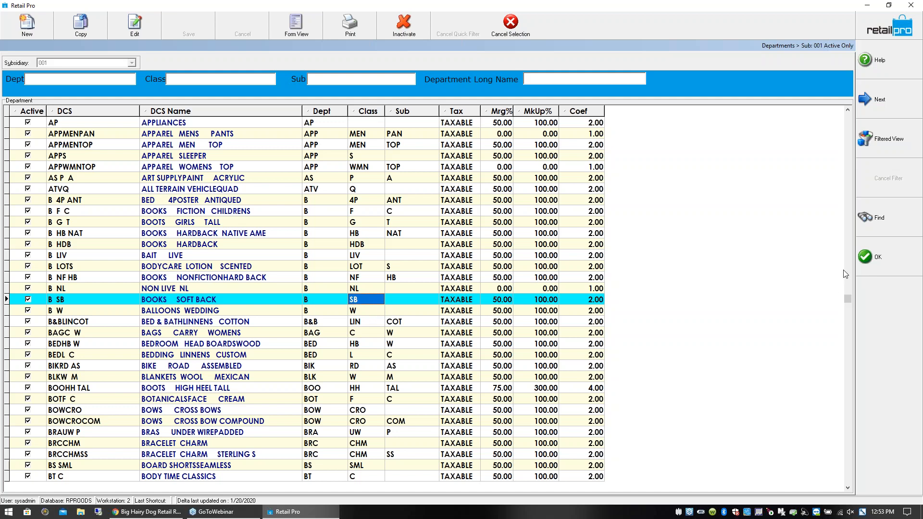
{"action": "left_click", "coordinate": [869, 260]}
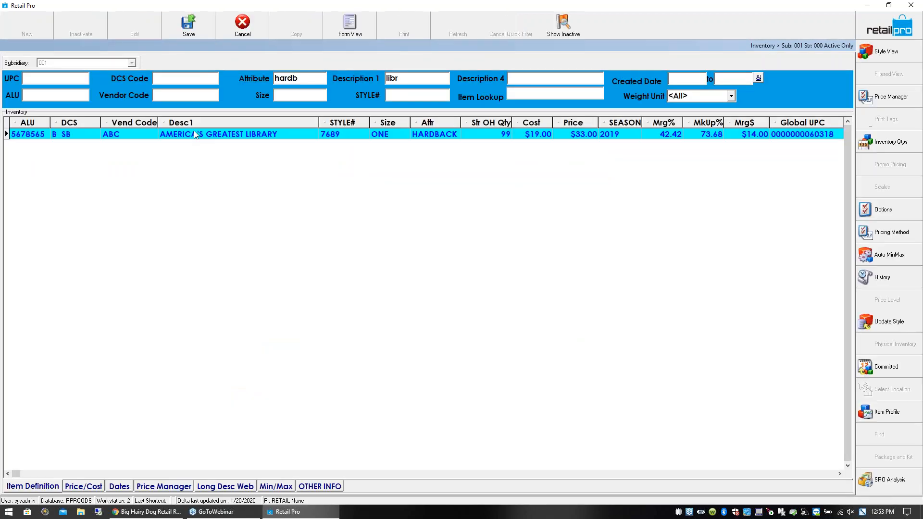
- Examine the library book's DCS, vendor code, description and attribute fields
{"action": "left_click", "coordinate": [123, 136]}
{"action": "left_click", "coordinate": [82, 133]}
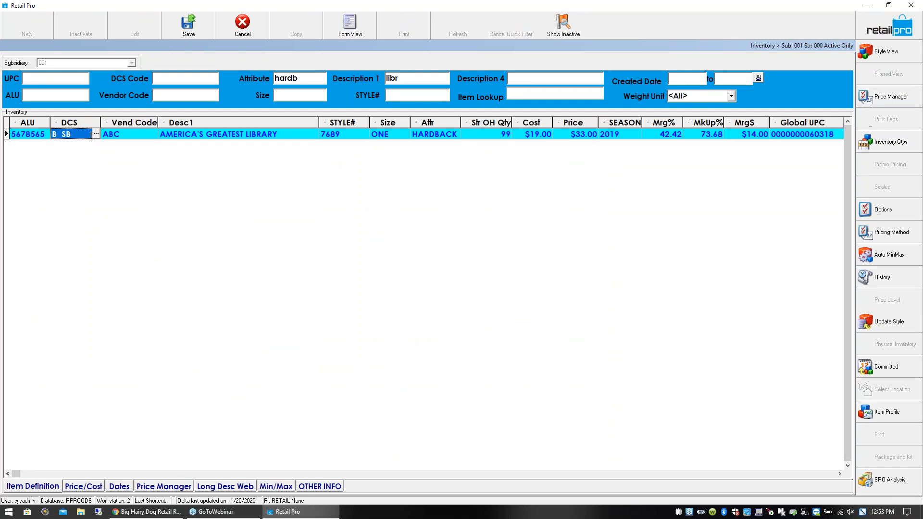
{"action": "left_click", "coordinate": [129, 138]}
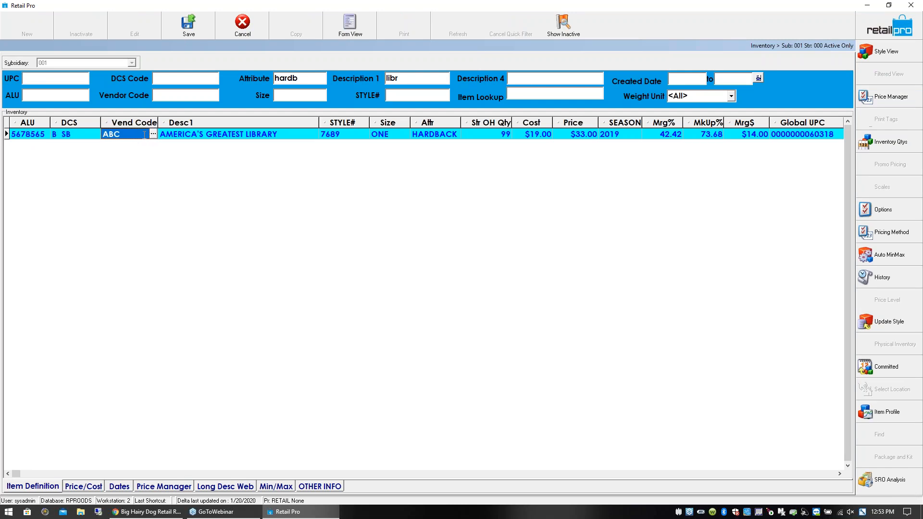
{"action": "left_click", "coordinate": [270, 136]}
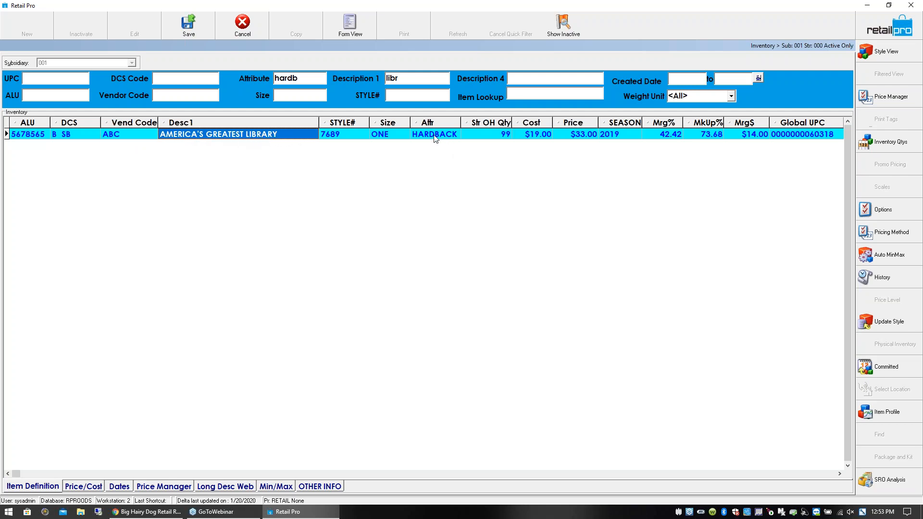
{"action": "left_click", "coordinate": [434, 137]}
{"action": "left_click", "coordinate": [277, 135]}
- Open the vendor lookup for the item, accept vendor ABC, and select the item's Desc1 field
{"action": "left_click", "coordinate": [130, 134]}
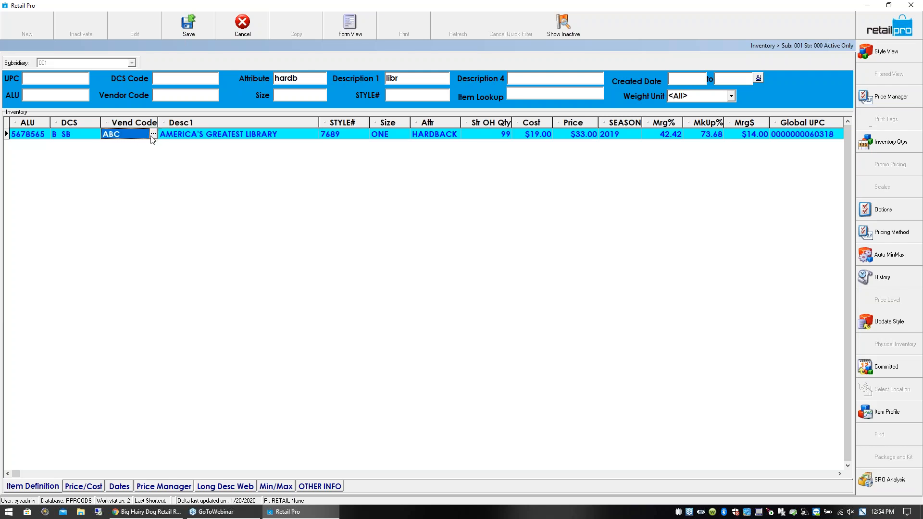
{"action": "left_click", "coordinate": [153, 135]}
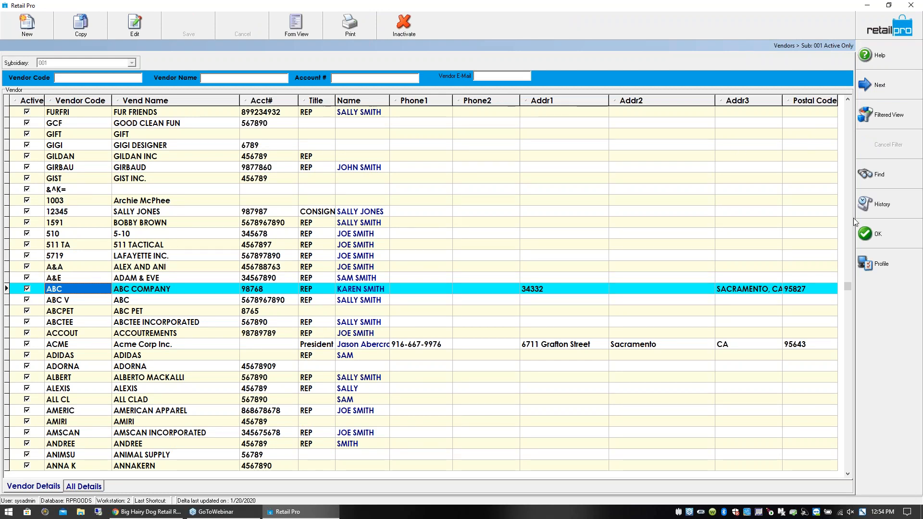
{"action": "left_click", "coordinate": [876, 240]}
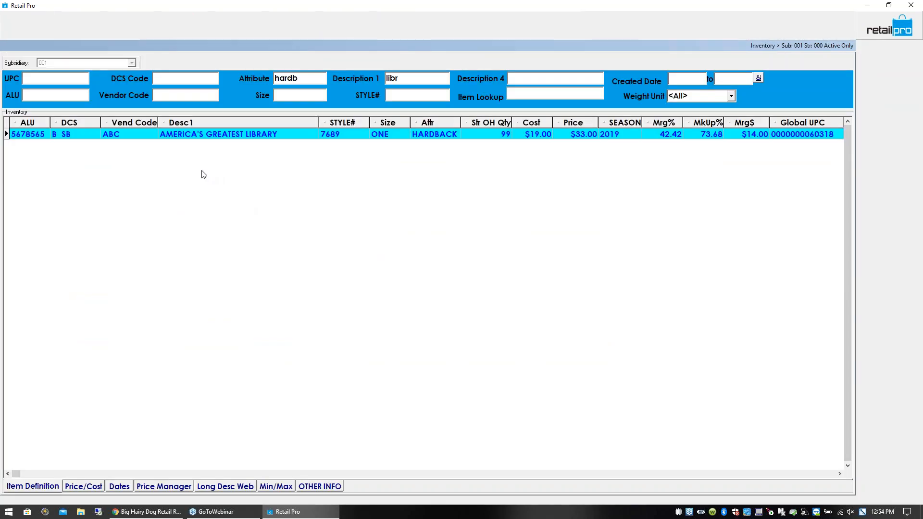
{"action": "left_click", "coordinate": [173, 136]}
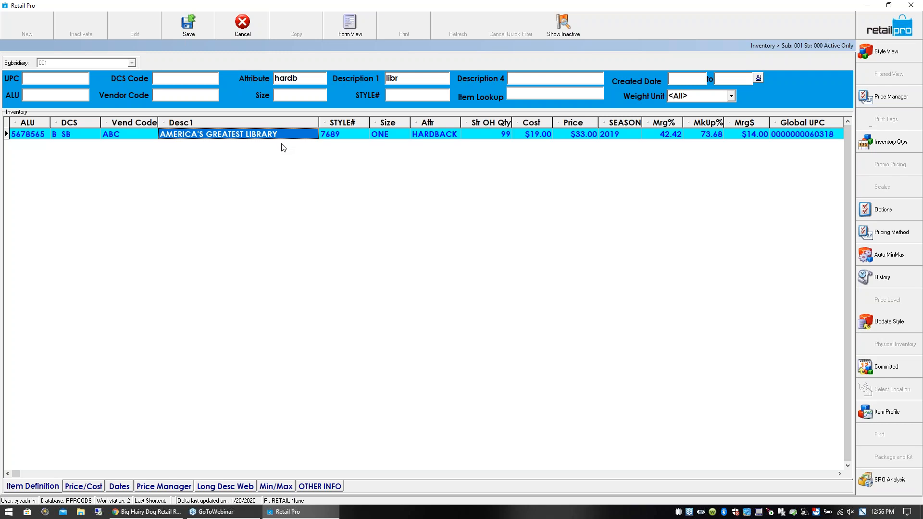
- Examine the library book's Desc1, STYLE#, Size and store on-hand quantity fields
{"action": "left_click", "coordinate": [351, 133]}
{"action": "left_click", "coordinate": [309, 135]}
{"action": "left_click", "coordinate": [293, 136]}
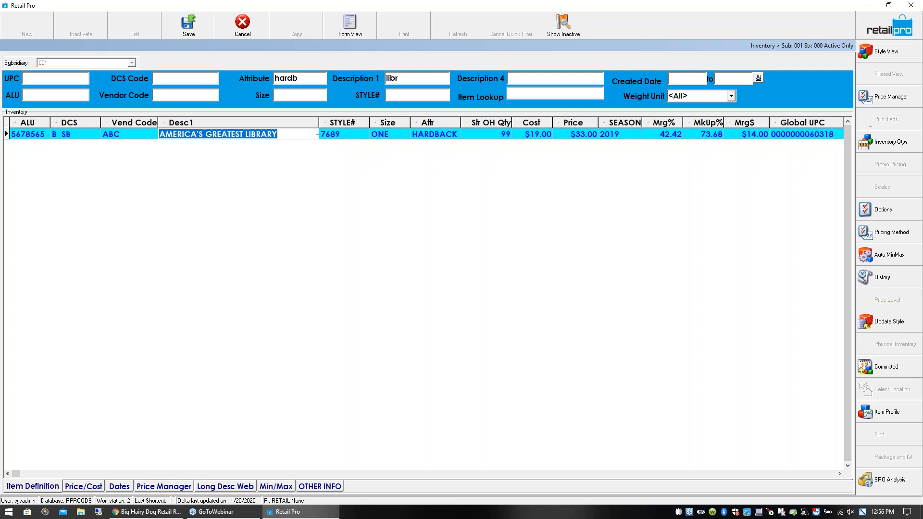
{"action": "left_click", "coordinate": [332, 138]}
{"action": "left_click_drag", "start_coordinate": [343, 123], "coordinate": [303, 120]}
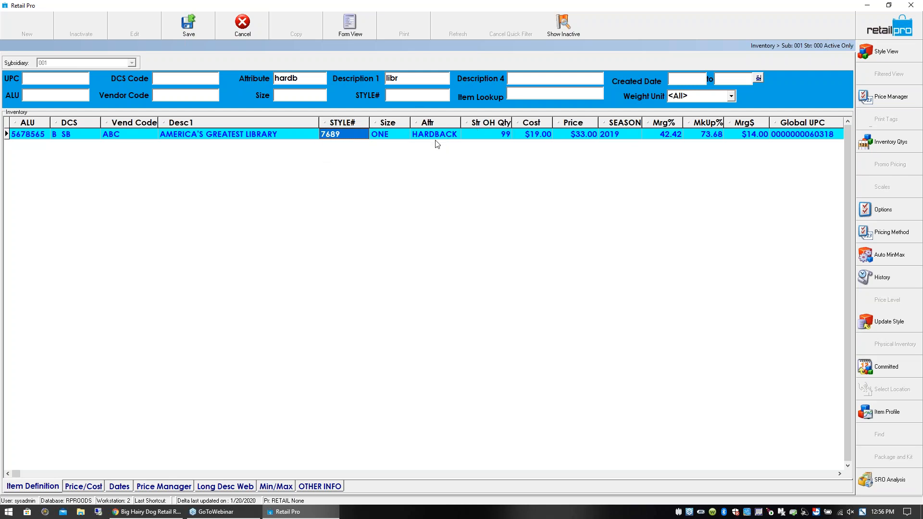
{"action": "left_click", "coordinate": [385, 138]}
{"action": "left_click", "coordinate": [491, 135]}
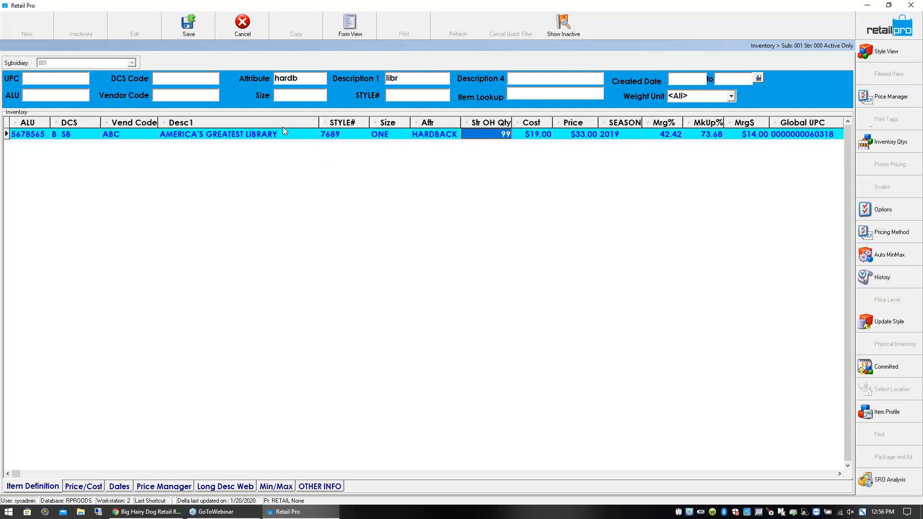
- Narrow the Desc1 column of the inventory list slightly and save the hardback item
{"action": "left_click_drag", "start_coordinate": [319, 123], "coordinate": [301, 128]}
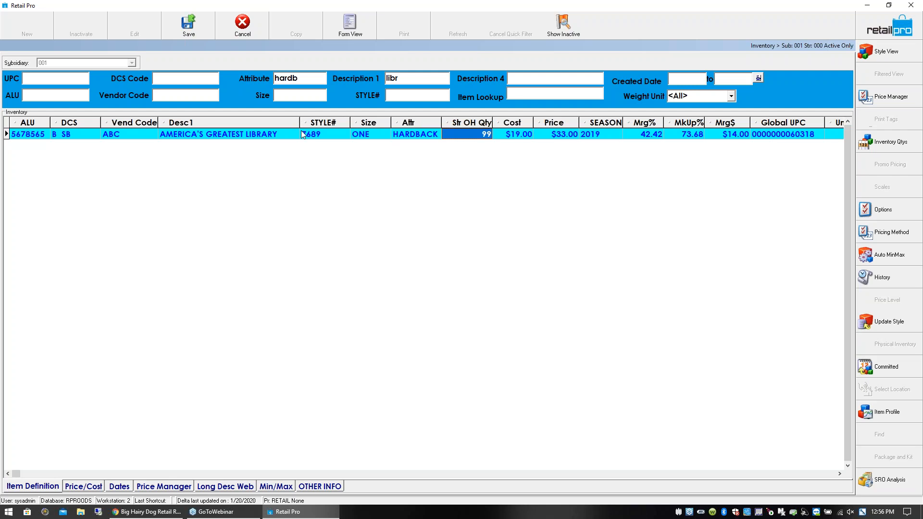
{"action": "left_click", "coordinate": [281, 137]}
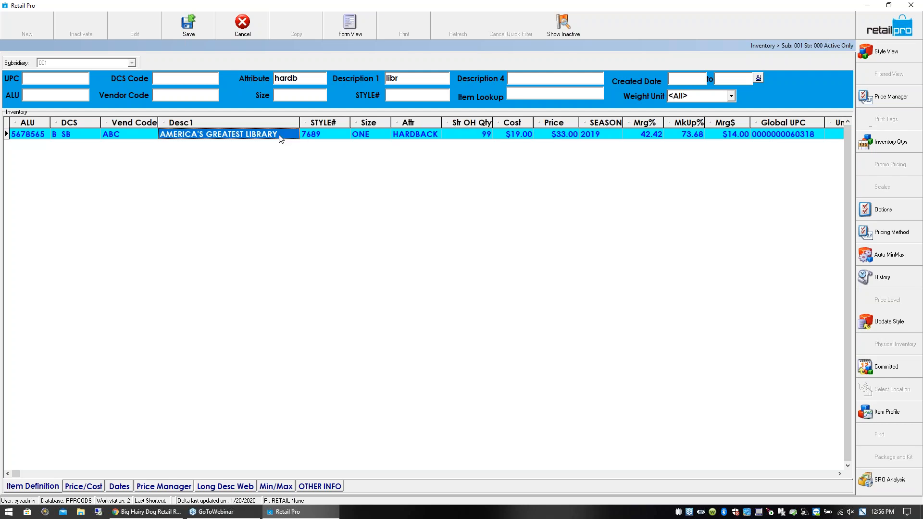
{"action": "left_click", "coordinate": [199, 32]}
- Copy the hardback library book as a new item with the attribute SOFTBACK and save it with a system-assigned ALU
{"action": "left_click", "coordinate": [296, 26]}
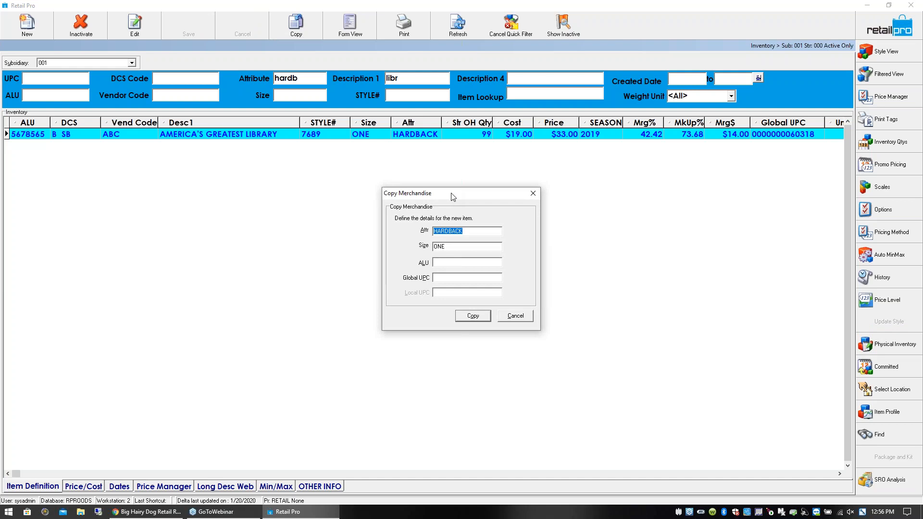
{"action": "type", "text": "softBACK"}
{"action": "left_click", "coordinate": [484, 316]}
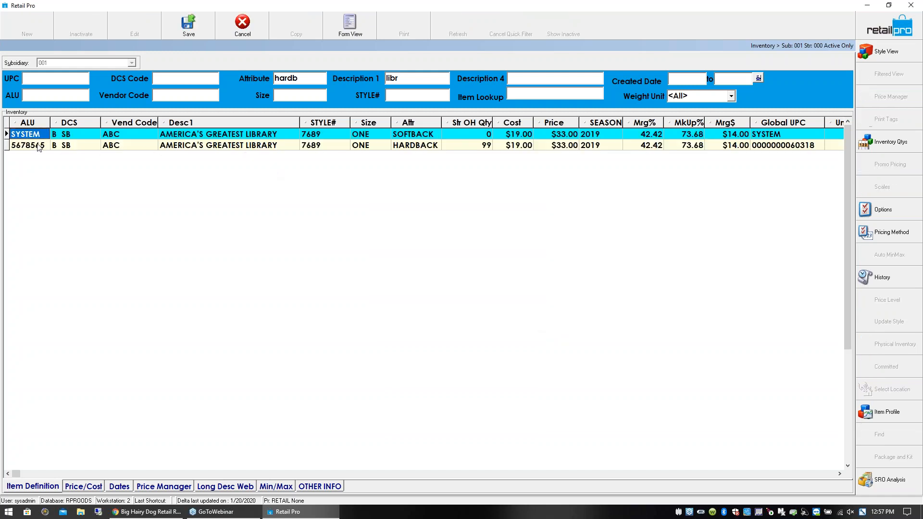
{"action": "left_click", "coordinate": [37, 142]}
{"action": "left_click", "coordinate": [39, 136]}
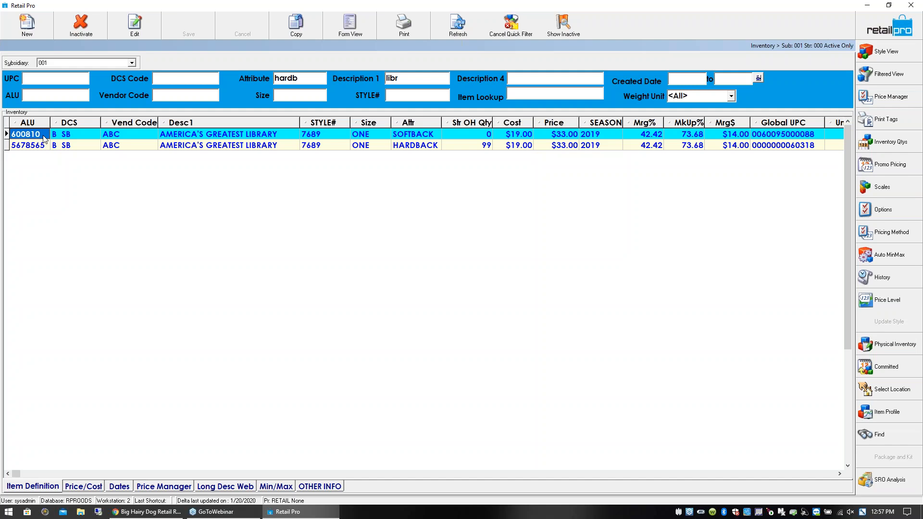
- Set the new SOFTBACK item's store on-hand quantity to 10
{"action": "left_click", "coordinate": [67, 138]}
{"action": "left_click", "coordinate": [129, 139]}
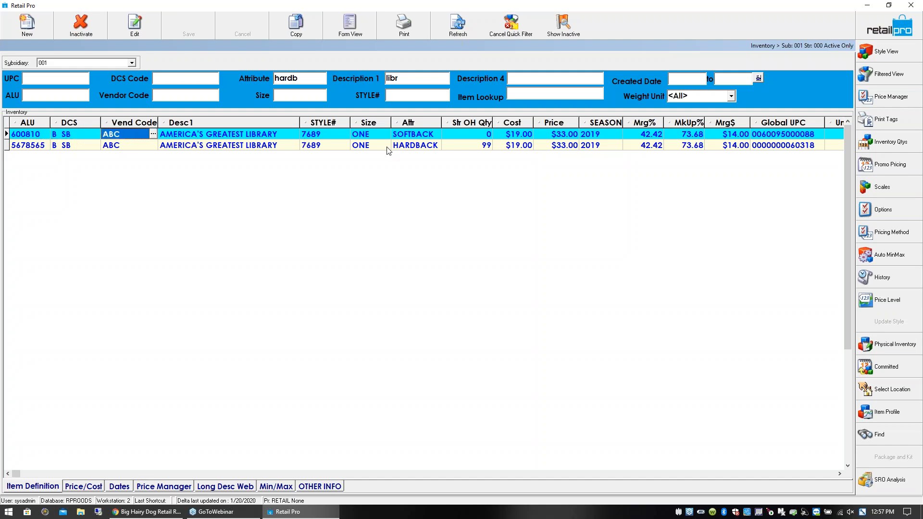
{"action": "left_click", "coordinate": [484, 138]}
{"action": "type", "text": "10"}
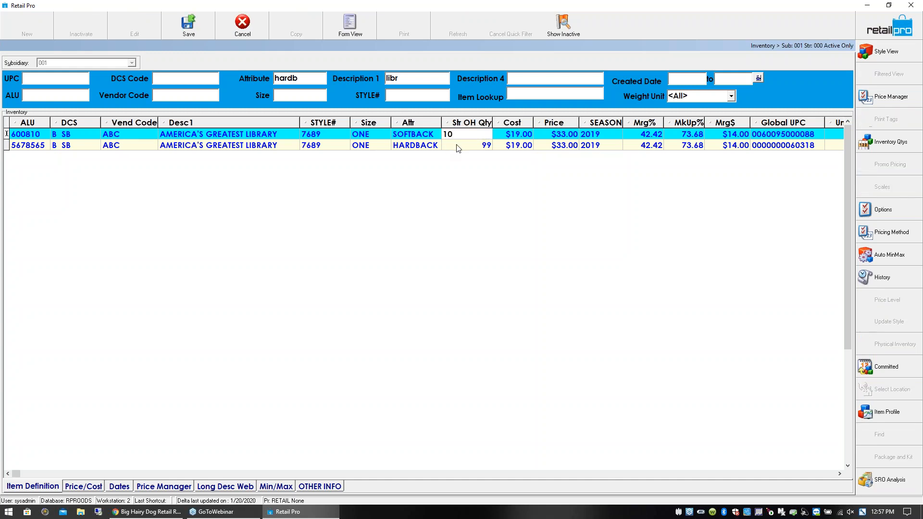
{"action": "key", "text": "Down"}
{"action": "left_click", "coordinate": [423, 137]}
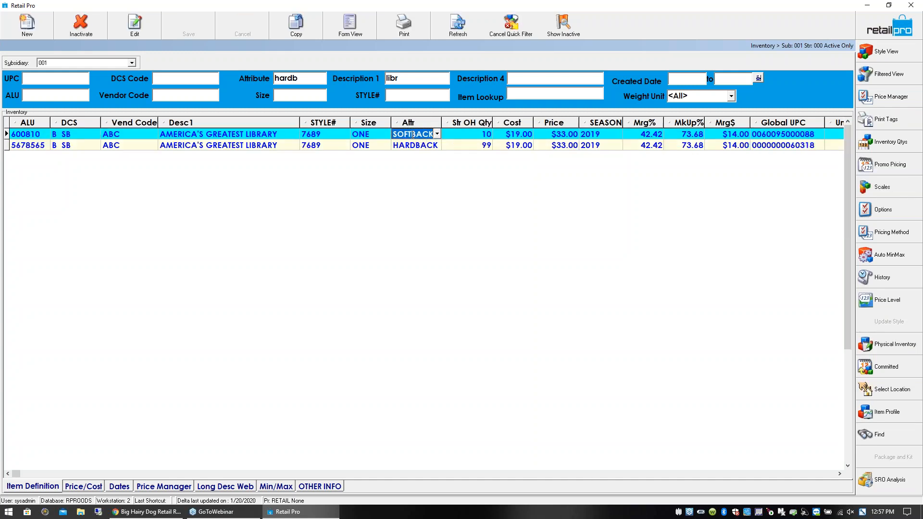
- Change the SOFTBACK item's STYLE# to 7688, applying the change to the item only rather than the whole style
{"action": "left_click", "coordinate": [321, 136]}
{"action": "left_click", "coordinate": [322, 136]}
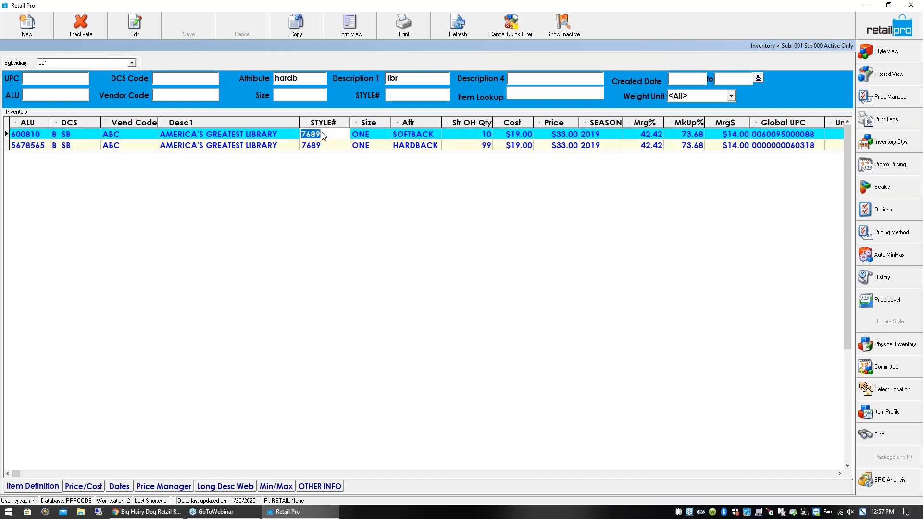
{"action": "left_click", "coordinate": [322, 135]}
{"action": "key", "text": "BackSpace"}
{"action": "type", "text": "8"}
{"action": "left_click", "coordinate": [318, 144]}
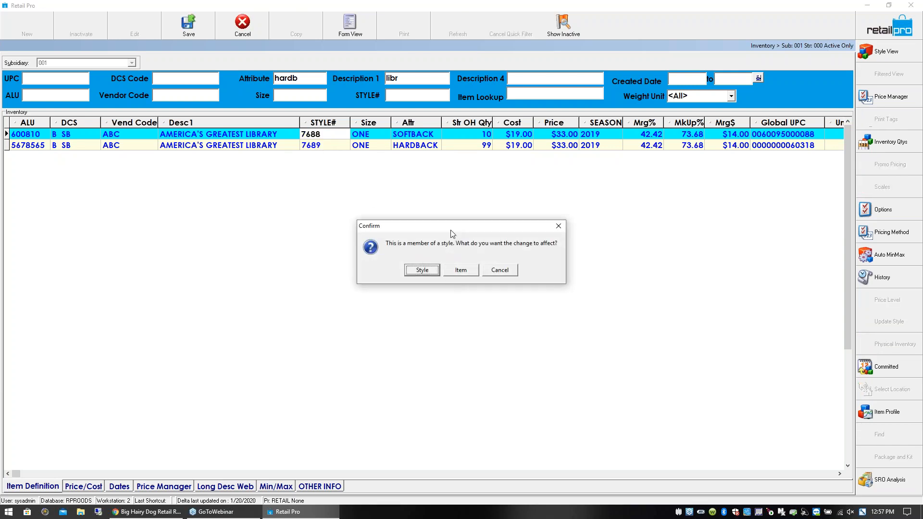
{"action": "left_click", "coordinate": [461, 270]}
{"action": "left_click", "coordinate": [447, 270]}
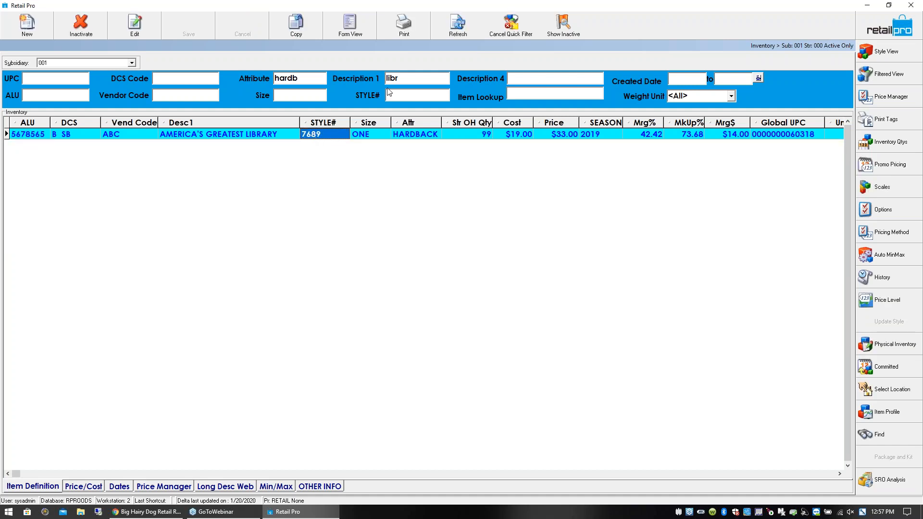
- Clear the Attribute filter, keep the libr description filter, and select the item with ALU BOOK
{"action": "double_click", "coordinate": [290, 78]}
{"action": "key", "text": "BackSpace"}
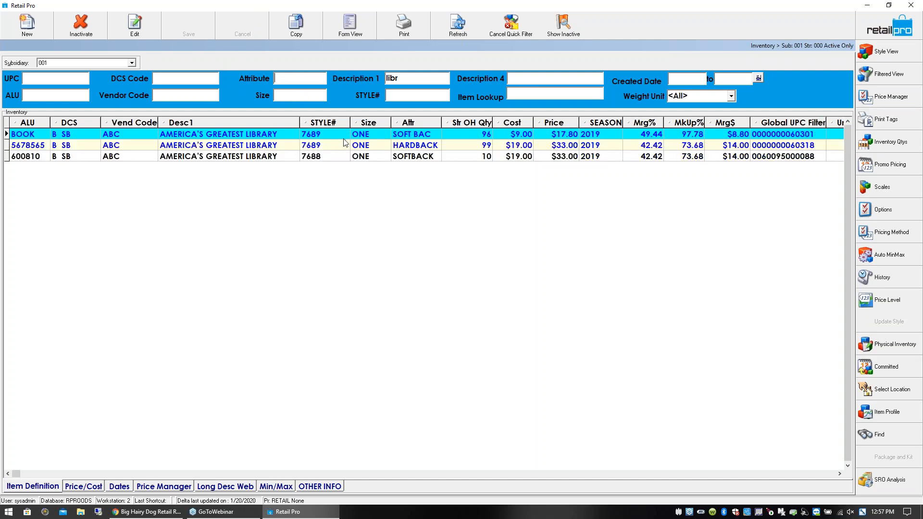
{"action": "left_click", "coordinate": [230, 153]}
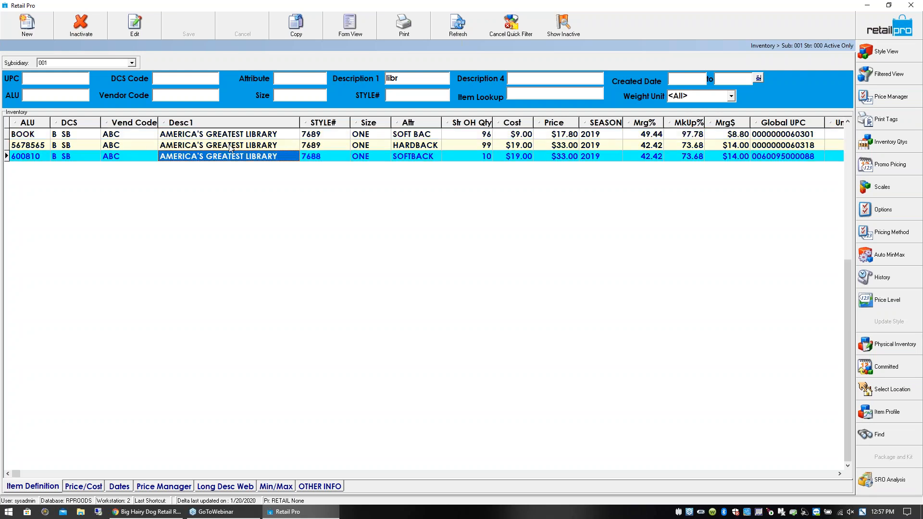
{"action": "left_click", "coordinate": [236, 137]}
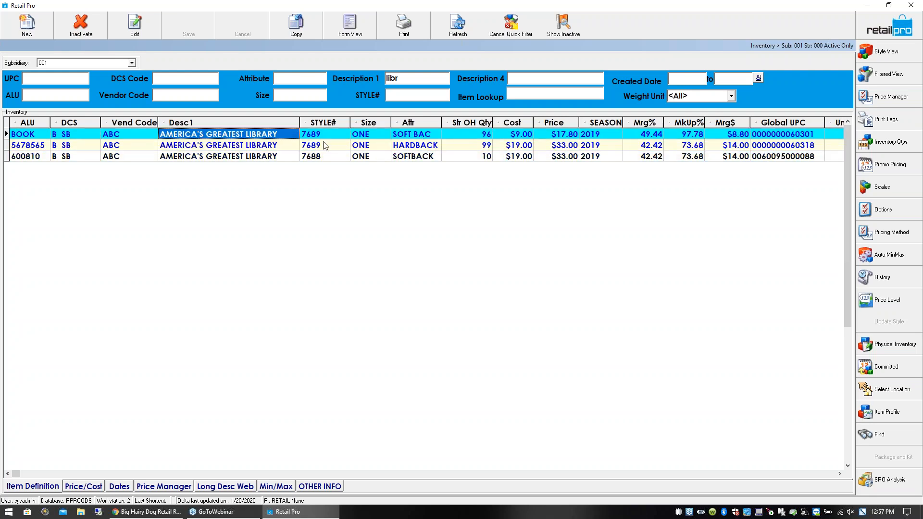
- Open the BOOK item in form view and clear its Item Image 1 and Item Image 2
{"action": "left_click", "coordinate": [339, 31]}
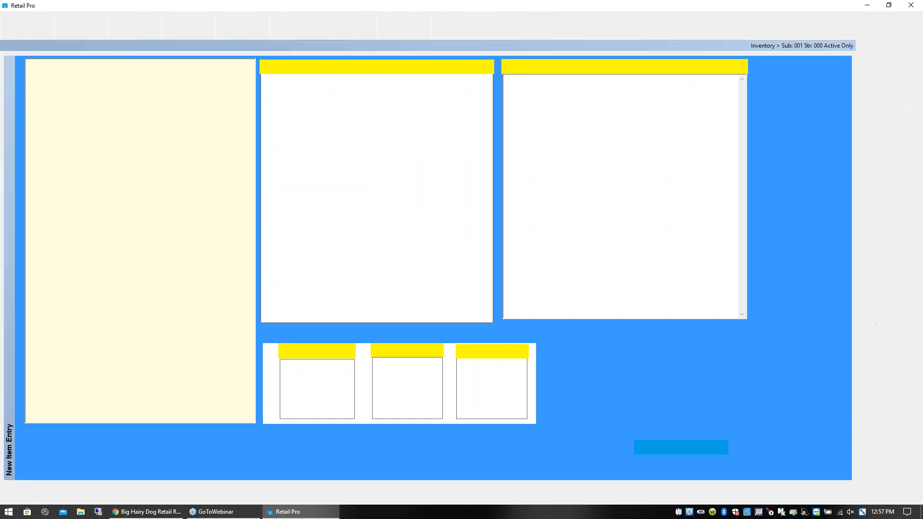
{"action": "right_click", "coordinate": [330, 378]}
{"action": "left_click", "coordinate": [348, 418]}
{"action": "right_click", "coordinate": [406, 383]}
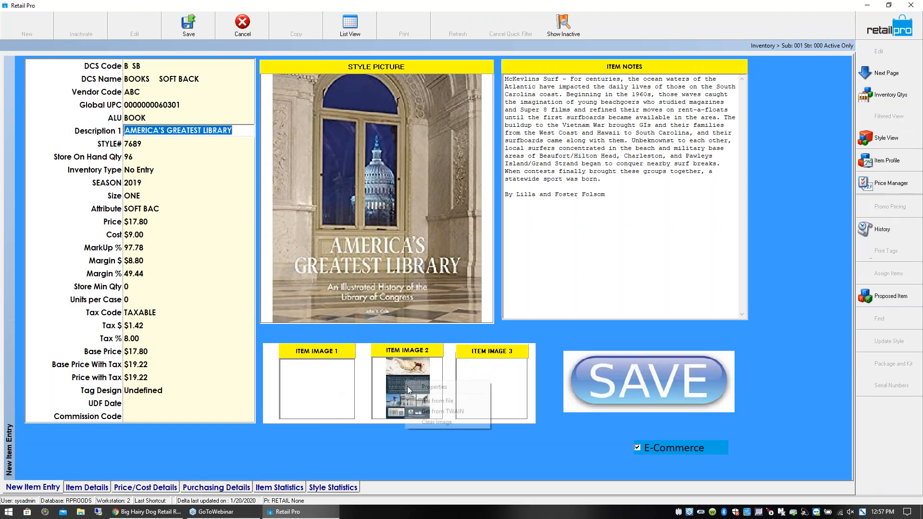
{"action": "left_click", "coordinate": [418, 422]}
- Load the cherry blossoms book cover from the LOC folder into Item Image 1
{"action": "right_click", "coordinate": [302, 385]}
{"action": "left_click", "coordinate": [316, 405]}
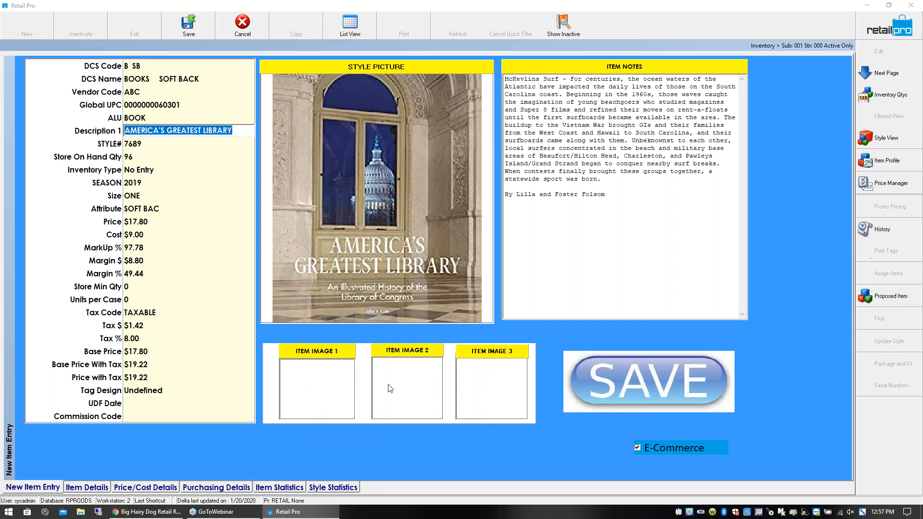
{"action": "left_click", "coordinate": [483, 182]}
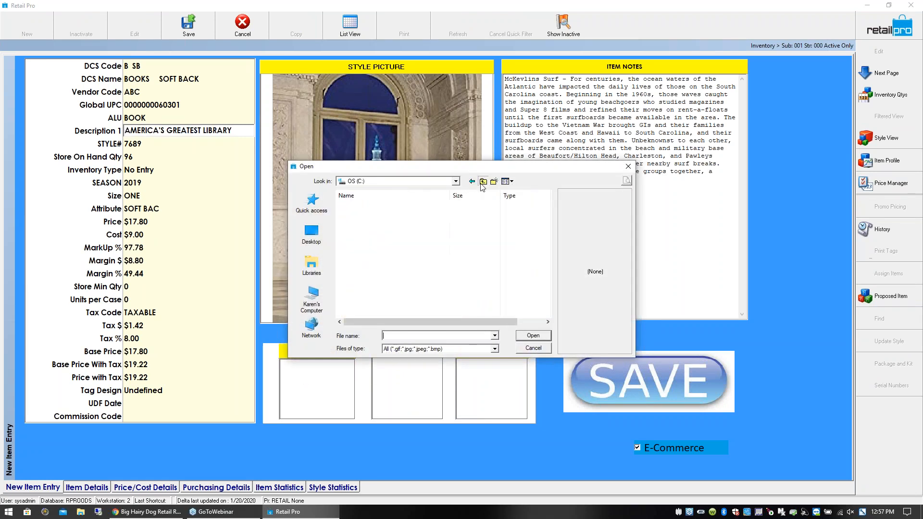
{"action": "left_click", "coordinate": [482, 183]}
{"action": "left_click", "coordinate": [482, 182]}
{"action": "left_click_drag", "start_coordinate": [547, 232], "coordinate": [578, 212]}
{"action": "double_click", "coordinate": [365, 281]}
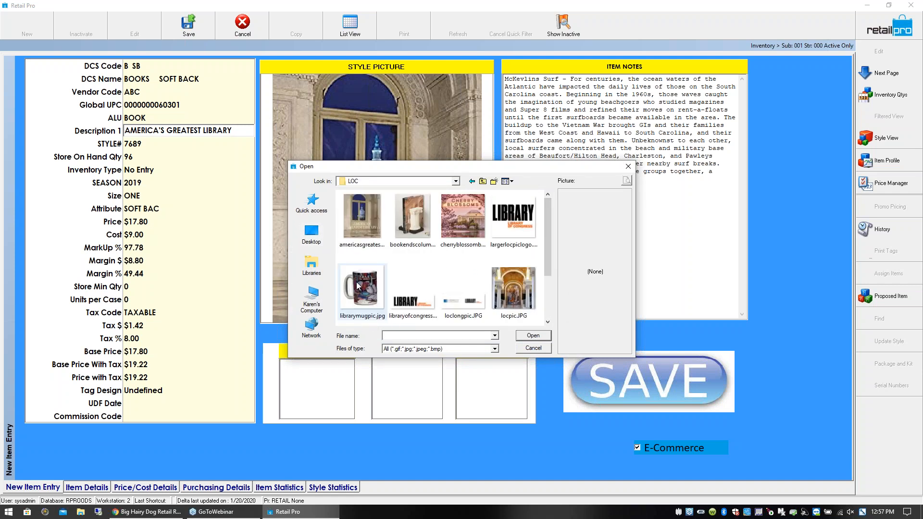
{"action": "double_click", "coordinate": [462, 223]}
- Replace the style picture with the cherry blossoms cover image from file
{"action": "right_click", "coordinate": [360, 153]}
{"action": "left_click", "coordinate": [377, 198]}
{"action": "right_click", "coordinate": [360, 131]}
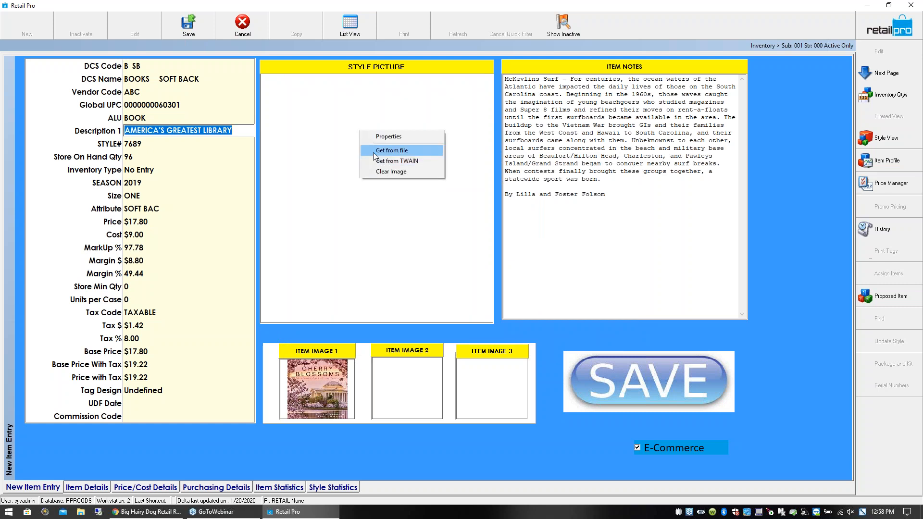
{"action": "left_click", "coordinate": [373, 152]}
{"action": "double_click", "coordinate": [458, 209]}
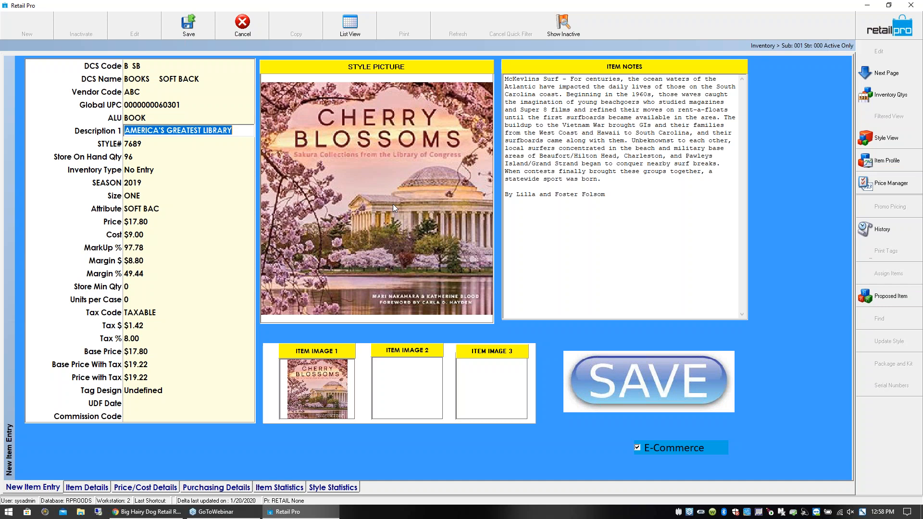
- Examine the item notes and the Store On Hand Qty, Size, Cost and Store Min Qty fields on the item form
{"action": "left_click", "coordinate": [617, 200]}
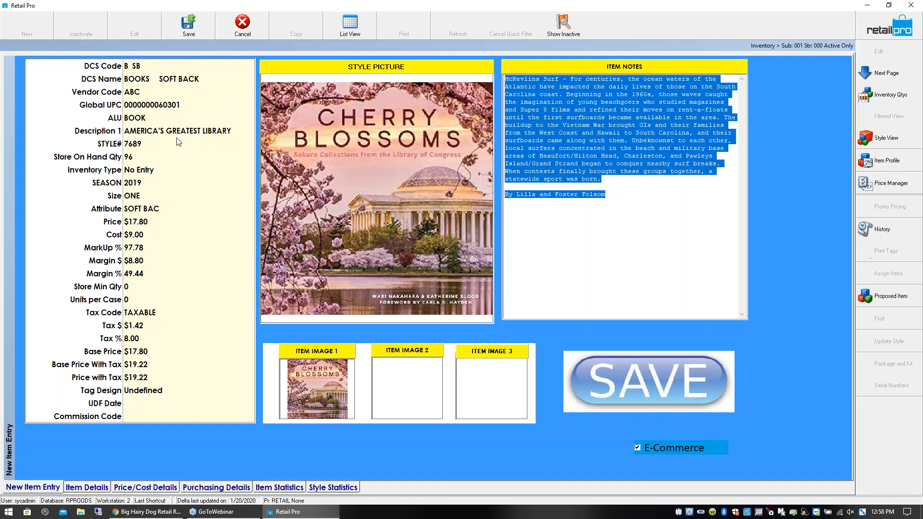
{"action": "left_click", "coordinate": [139, 154]}
{"action": "left_click", "coordinate": [137, 197]}
{"action": "left_click", "coordinate": [135, 235]}
{"action": "left_click", "coordinate": [134, 286]}
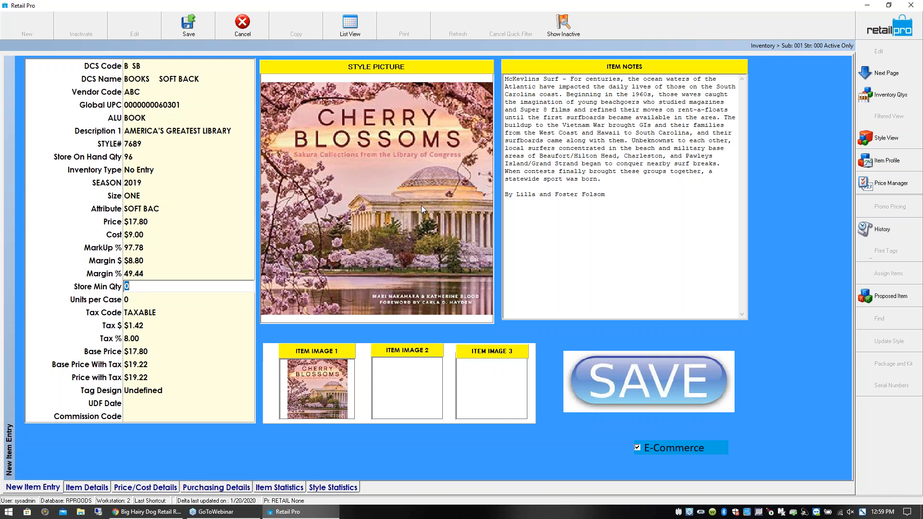
- Return to the inventory list, clear the previous Description 1 filter, and filter the items by Description 1 YELLOWST
{"action": "left_click", "coordinate": [357, 32]}
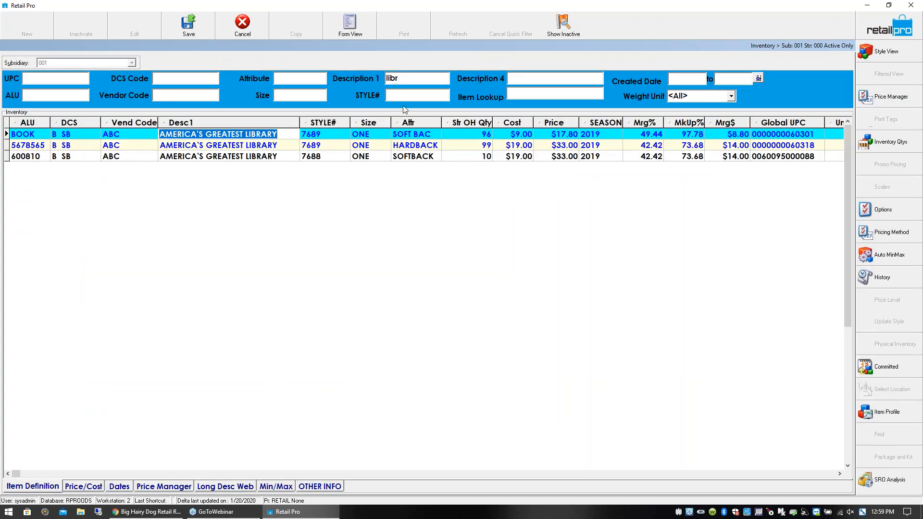
{"action": "left_click", "coordinate": [44, 135]}
{"action": "left_click_drag", "start_coordinate": [425, 73], "coordinate": [371, 72]}
{"action": "key", "text": "Delete"}
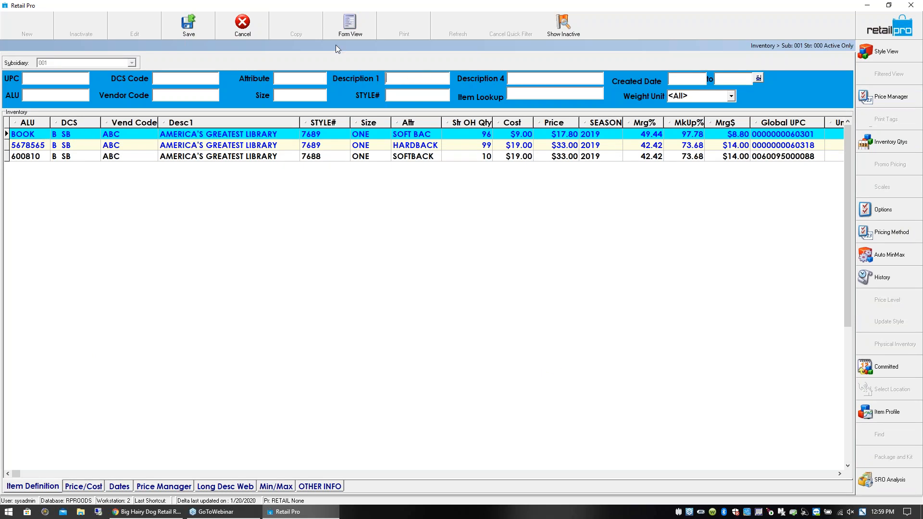
{"action": "type", "text": "YELLOWS"}
{"action": "left_click", "coordinate": [334, 144]}
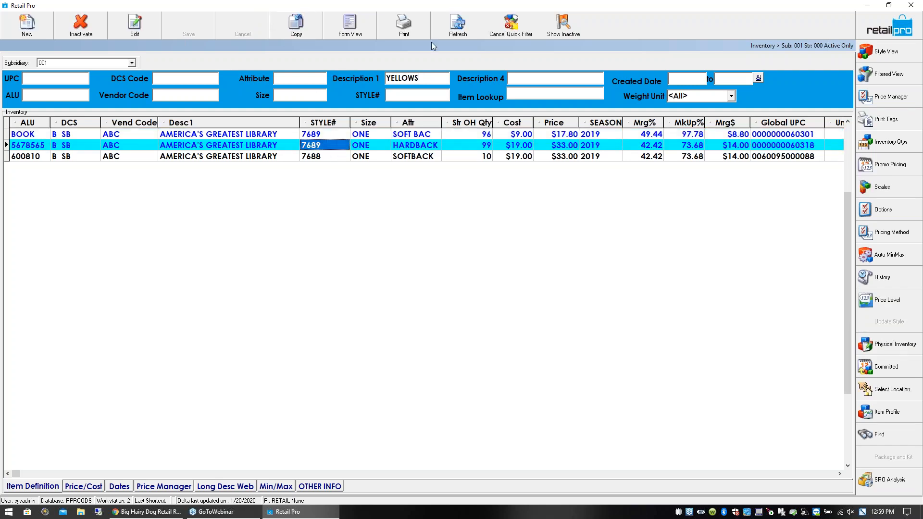
{"action": "left_click", "coordinate": [512, 25]}
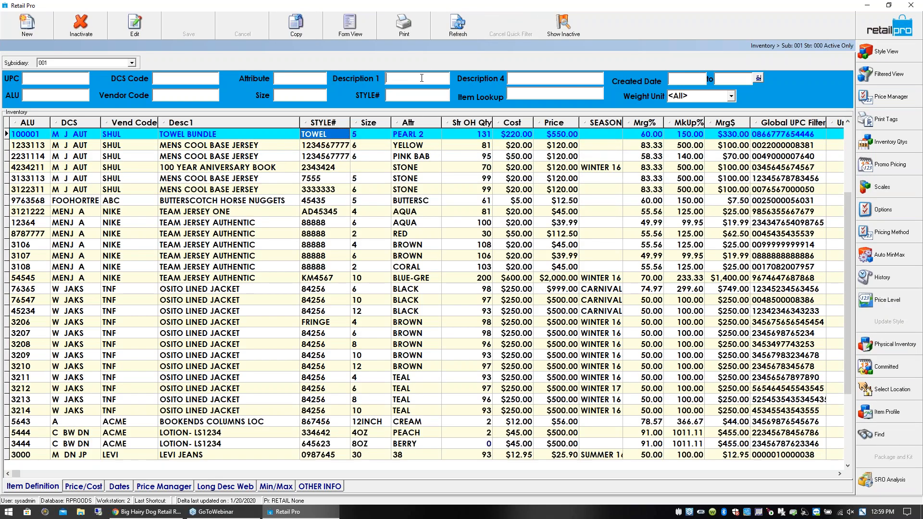
{"action": "type", "text": "YELLOWST"}
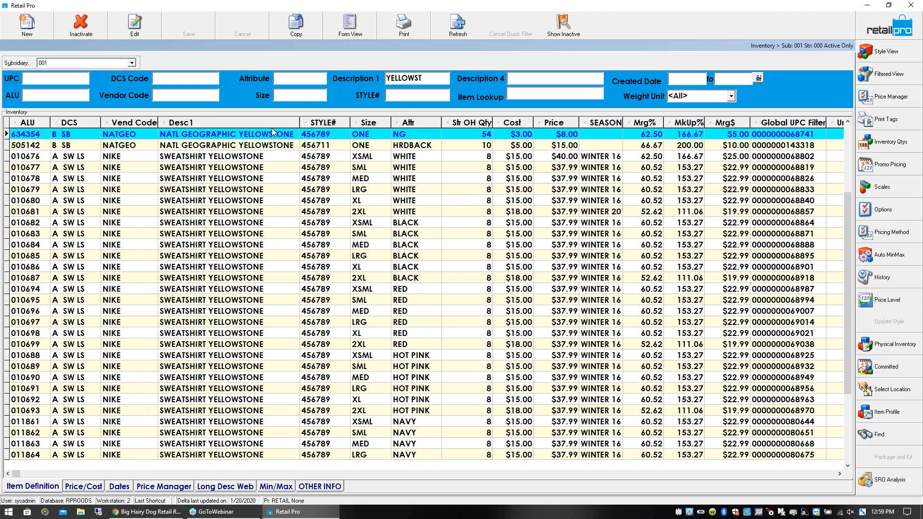
- Open the SWEATSHIRT YELLOWSTONE style in style view and enlarge the details area above the size grid
{"action": "left_click", "coordinate": [217, 158]}
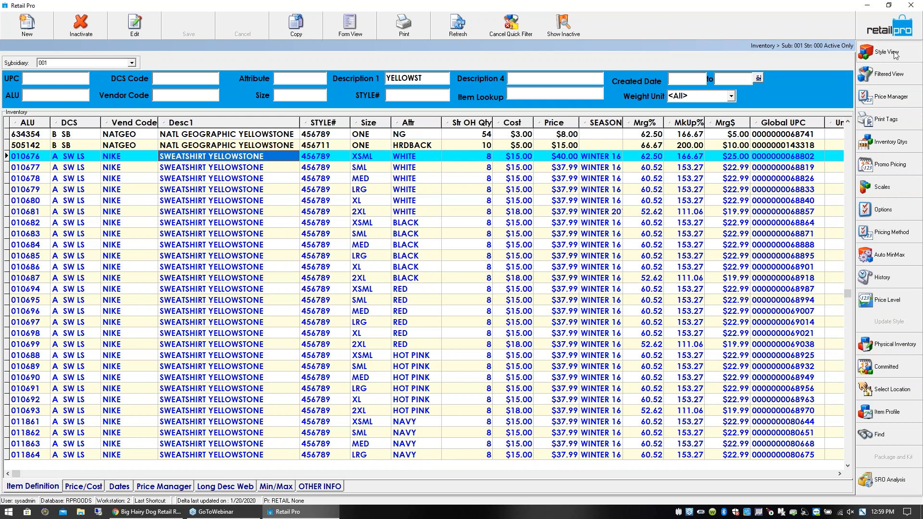
{"action": "left_click", "coordinate": [874, 65]}
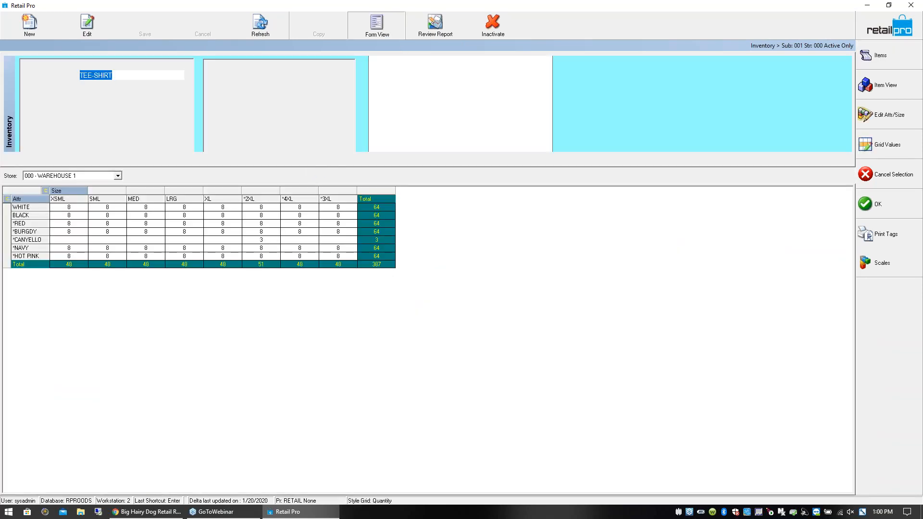
{"action": "left_click_drag", "start_coordinate": [337, 242], "coordinate": [338, 264]}
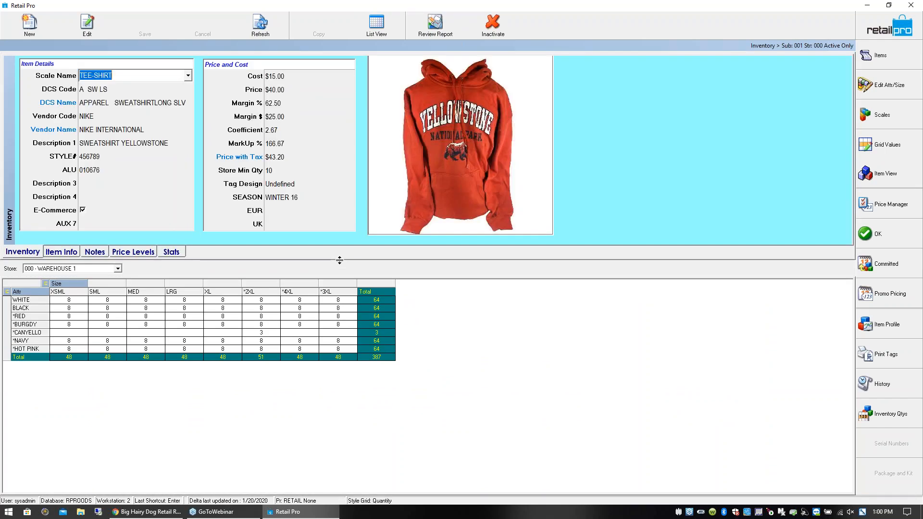
- Examine the sweatshirt's quantities by attribute and size in the style grid, from WHITE through NAVY
{"action": "left_click", "coordinate": [66, 301]}
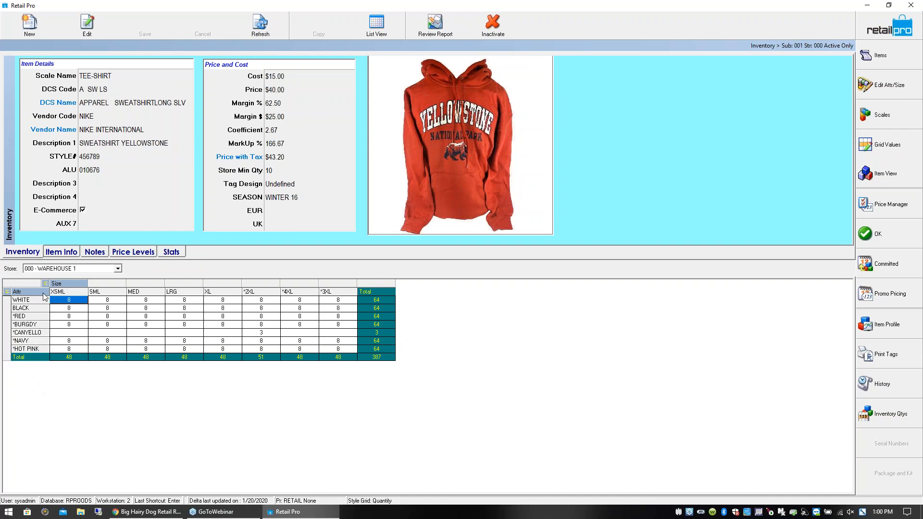
{"action": "left_click", "coordinate": [61, 309]}
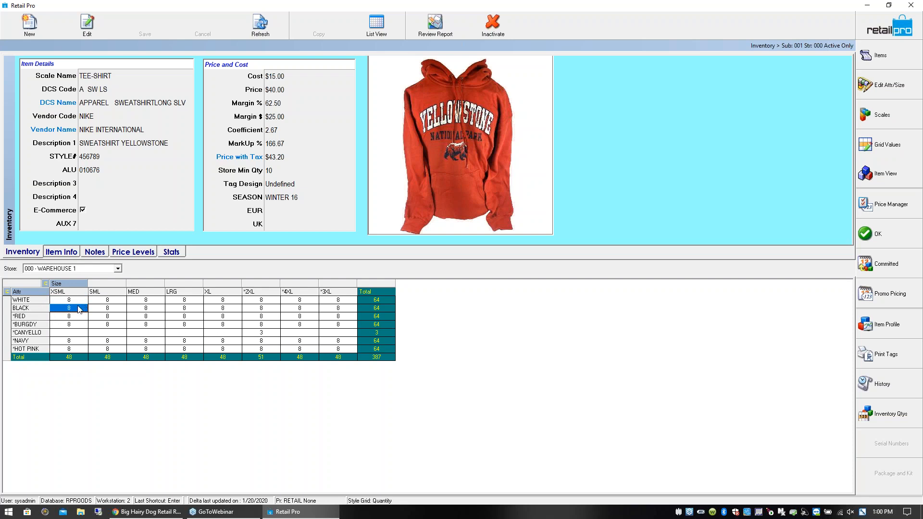
{"action": "left_click", "coordinate": [79, 316]}
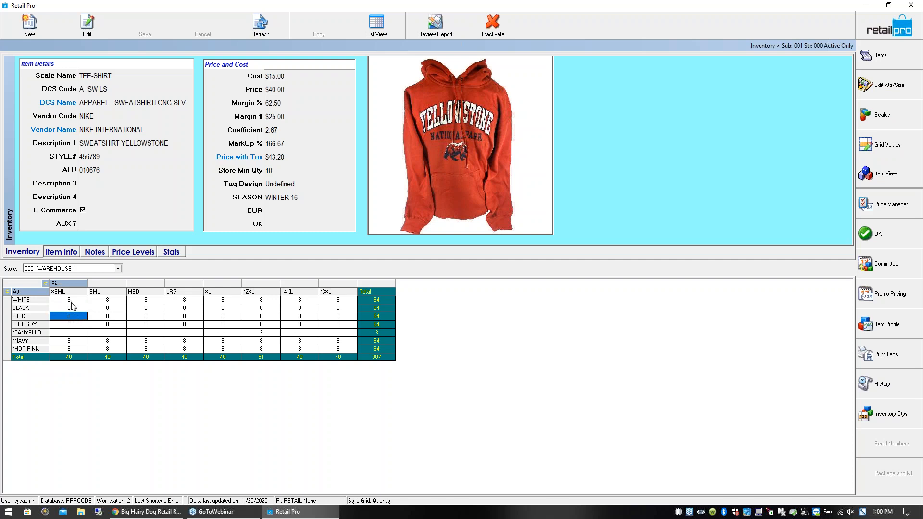
{"action": "left_click", "coordinate": [71, 303]}
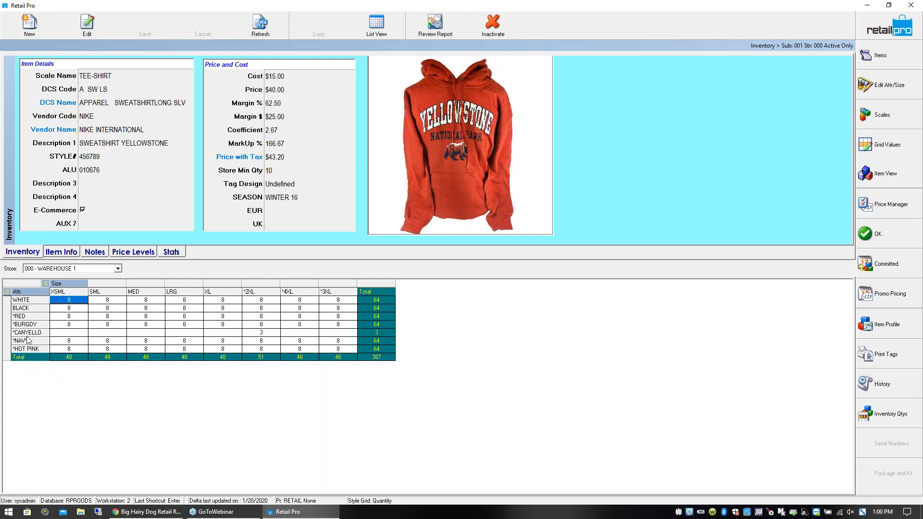
{"action": "left_click", "coordinate": [72, 325]}
{"action": "left_click", "coordinate": [99, 326]}
{"action": "left_click", "coordinate": [142, 326]}
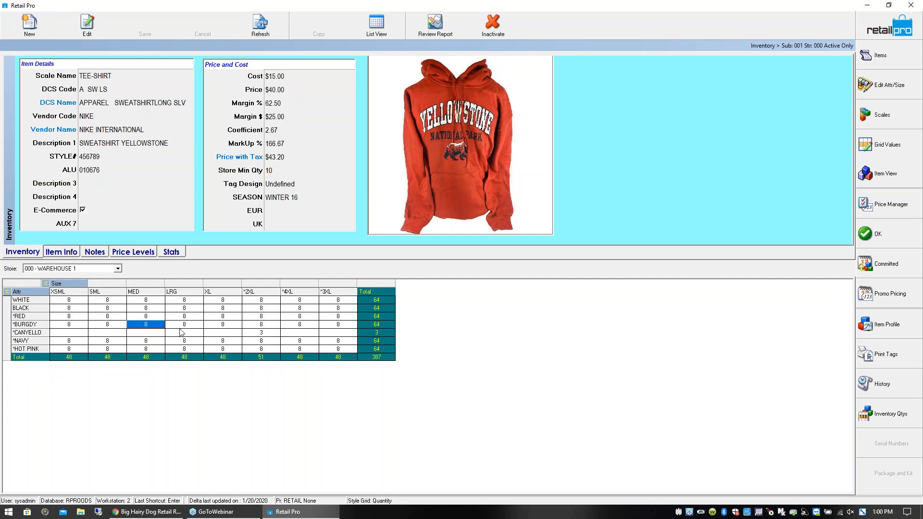
{"action": "left_click", "coordinate": [182, 327]}
{"action": "left_click", "coordinate": [73, 343]}
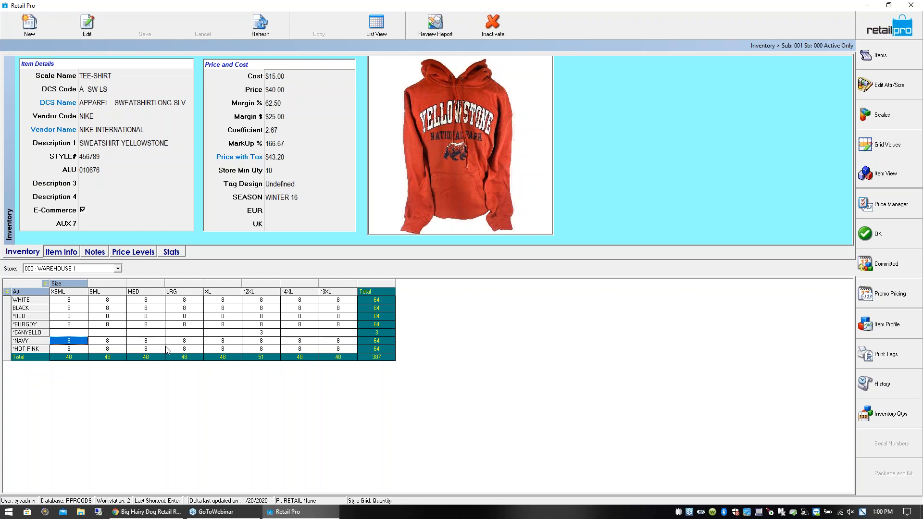
- Examine the style's Scale Name and the 4XL and 3XL quantities in the WHITE row
{"action": "left_click", "coordinate": [96, 76]}
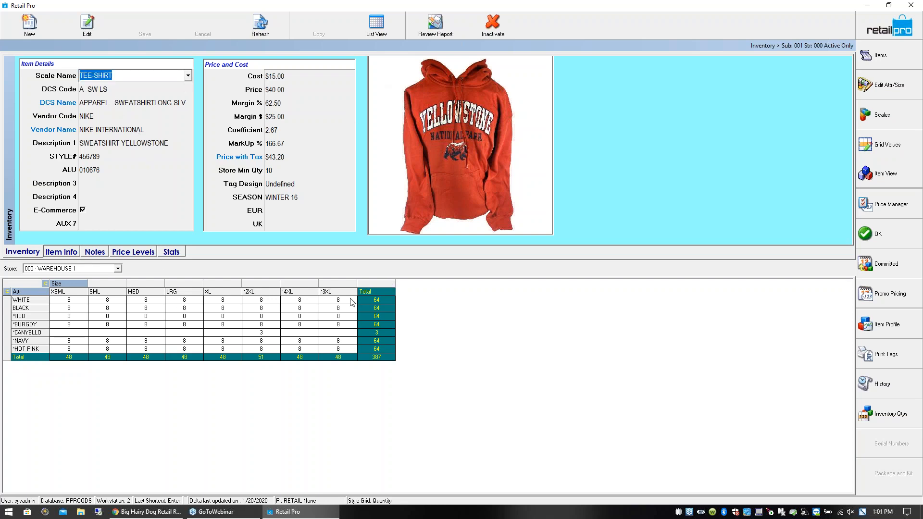
{"action": "left_click", "coordinate": [310, 300]}
{"action": "left_click", "coordinate": [327, 299]}
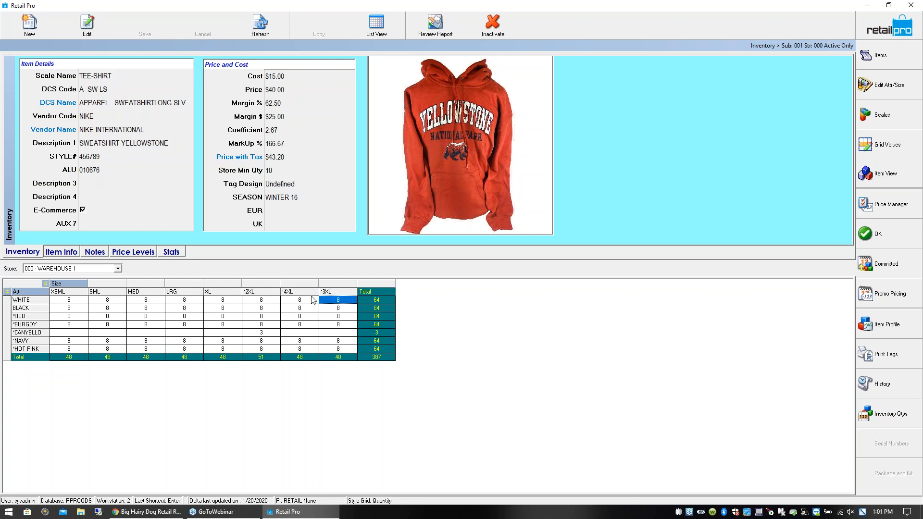
{"action": "left_click", "coordinate": [296, 299]}
{"action": "left_click", "coordinate": [329, 303]}
{"action": "left_click", "coordinate": [314, 301]}
{"action": "left_click", "coordinate": [336, 301]}
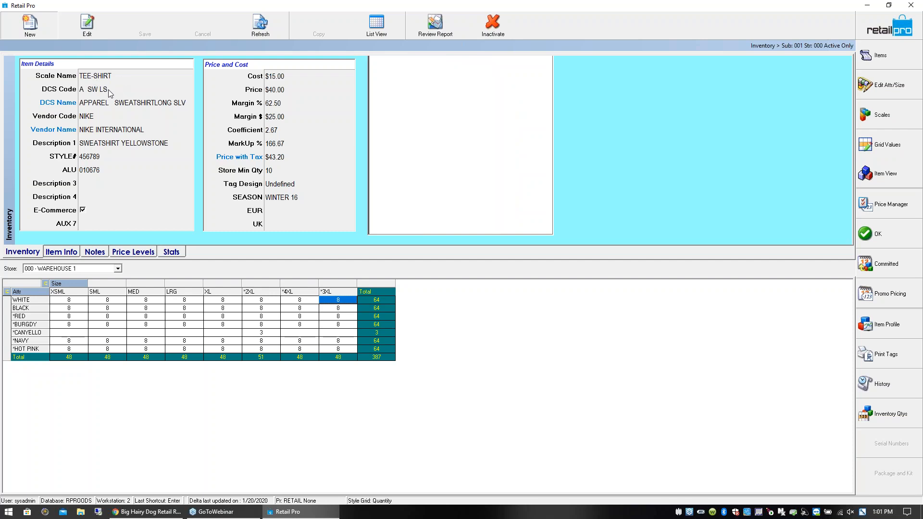
- Start a new style with the TEE SML-2XL scale and check the size cells of its BLACK row
{"action": "left_click", "coordinate": [87, 74]}
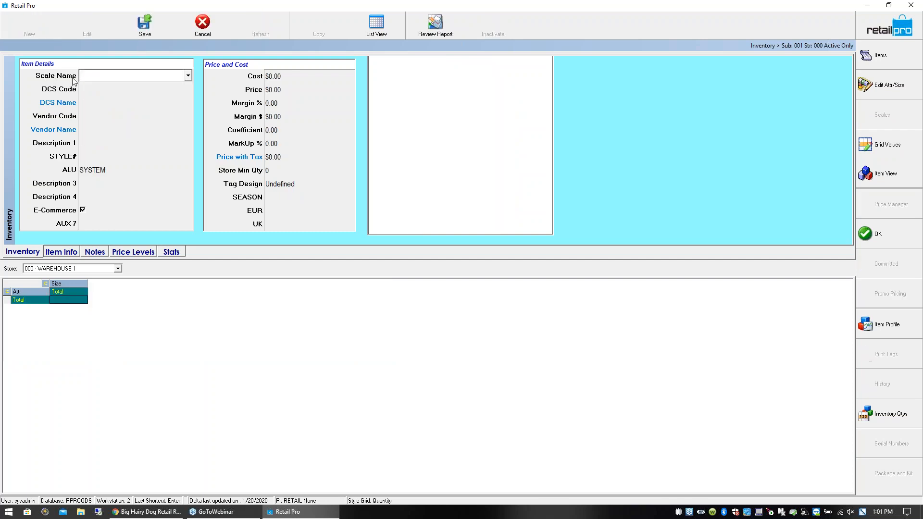
{"action": "left_click", "coordinate": [188, 76]}
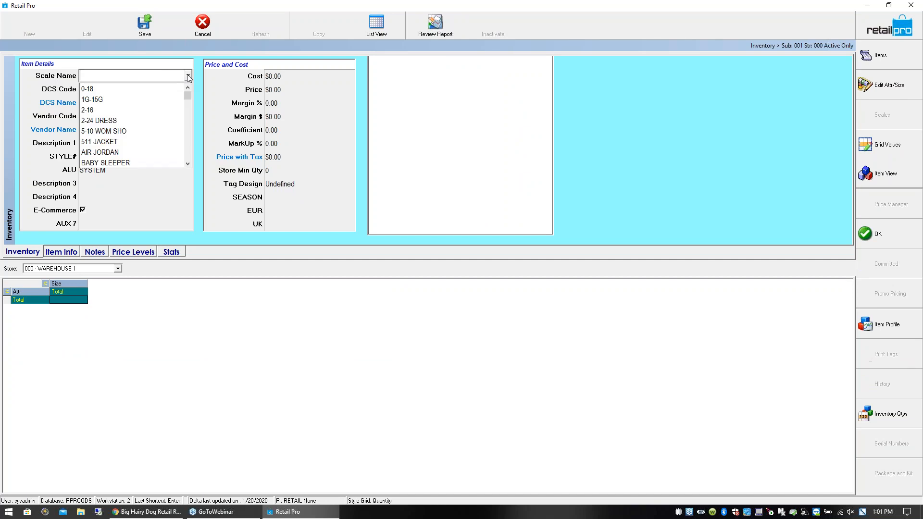
{"action": "type", "text": "TEE"}
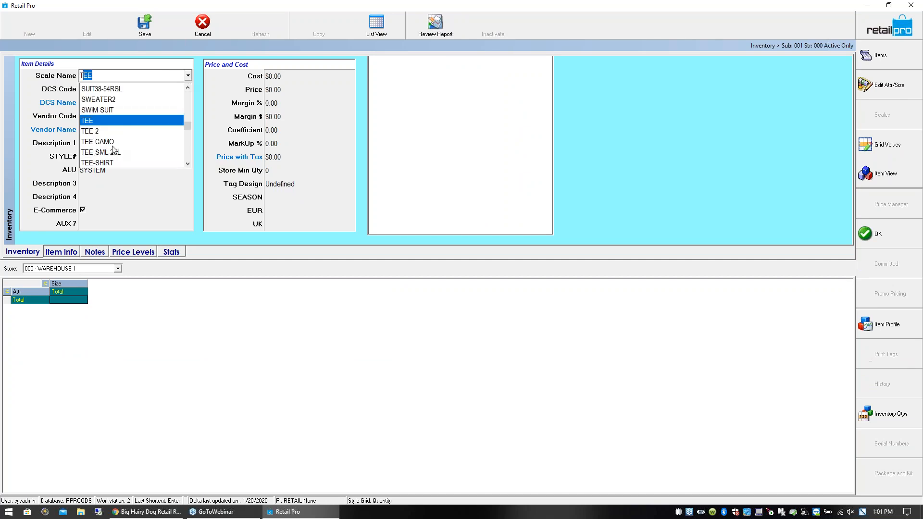
{"action": "left_click", "coordinate": [110, 152]}
{"action": "left_click", "coordinate": [214, 301]}
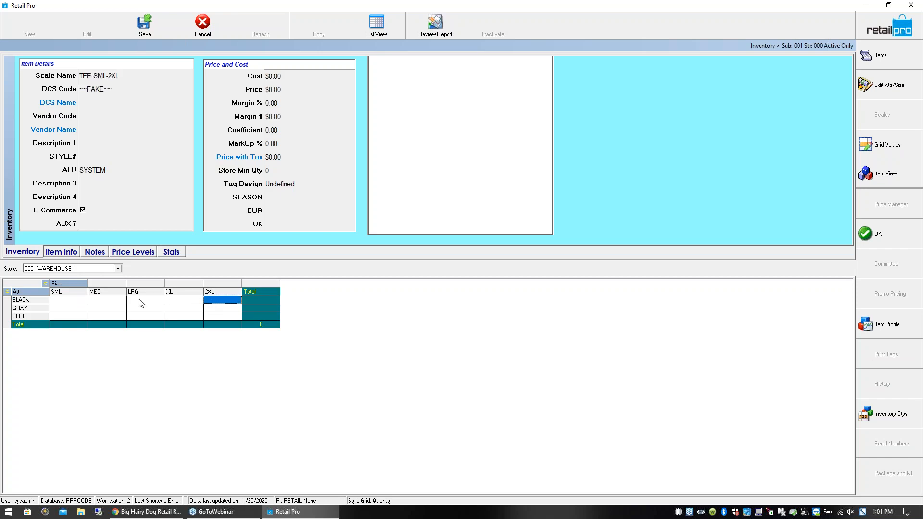
{"action": "left_click", "coordinate": [74, 301]}
{"action": "left_click", "coordinate": [201, 302]}
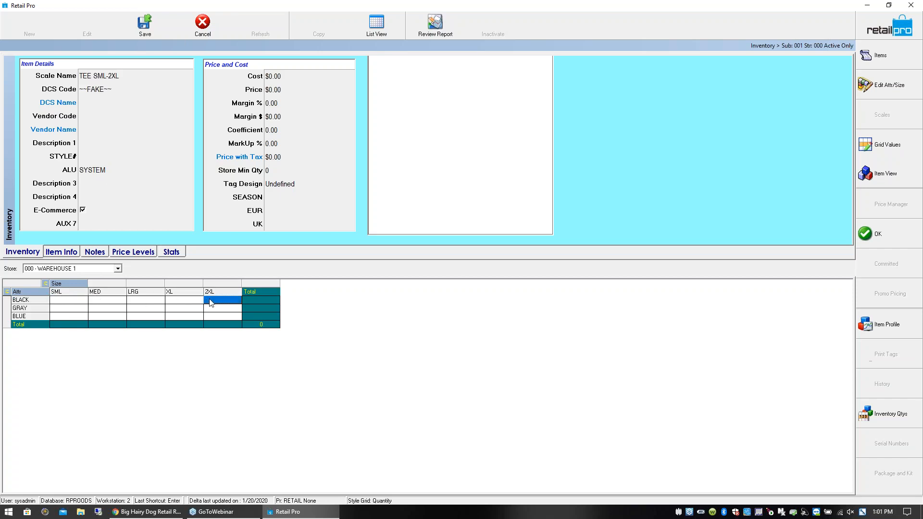
{"action": "left_click", "coordinate": [76, 303]}
- Filter the departments by WO and assign WOMTEESS, women's short-sleeve T-shirt, as the new style's DCS code
{"action": "left_click", "coordinate": [80, 90]}
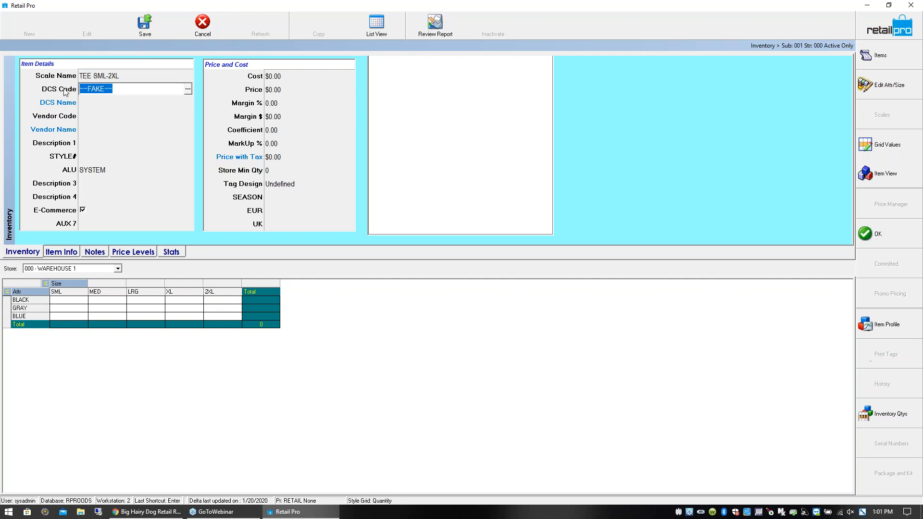
{"action": "left_click", "coordinate": [188, 90]}
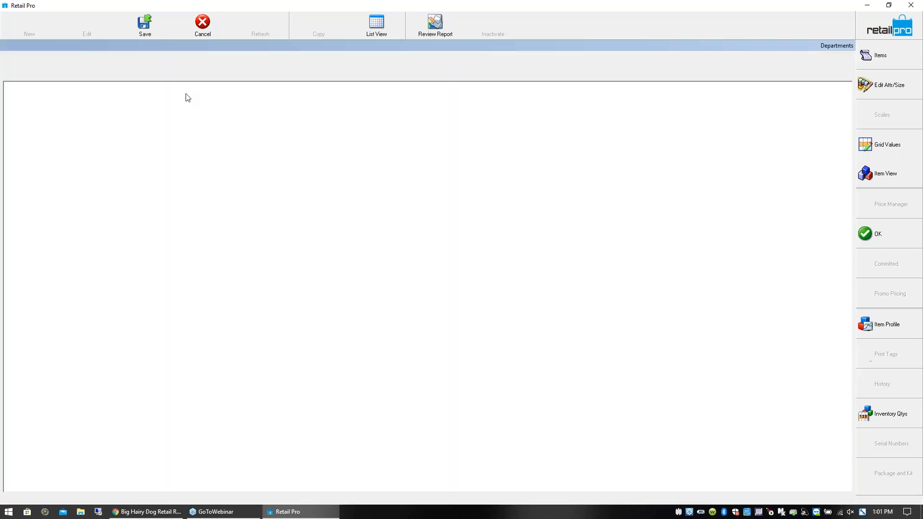
{"action": "left_click", "coordinate": [103, 75]}
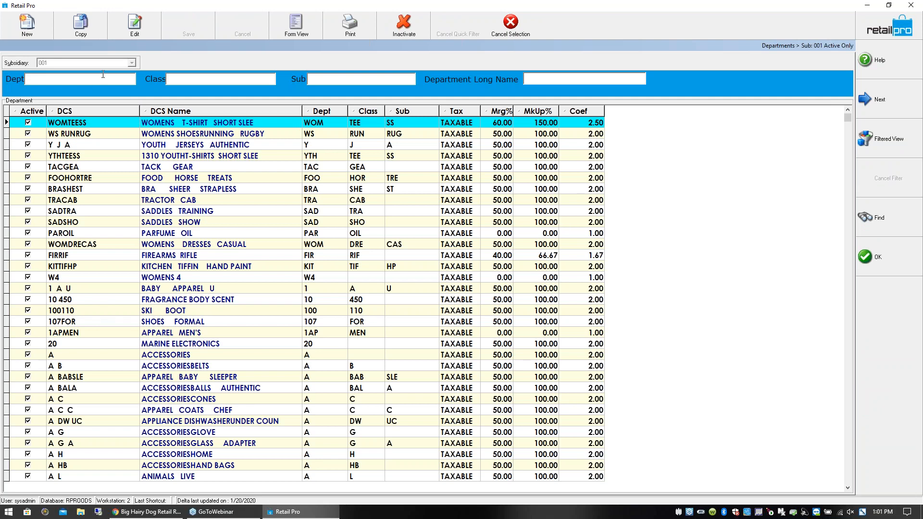
{"action": "type", "text": "WO"}
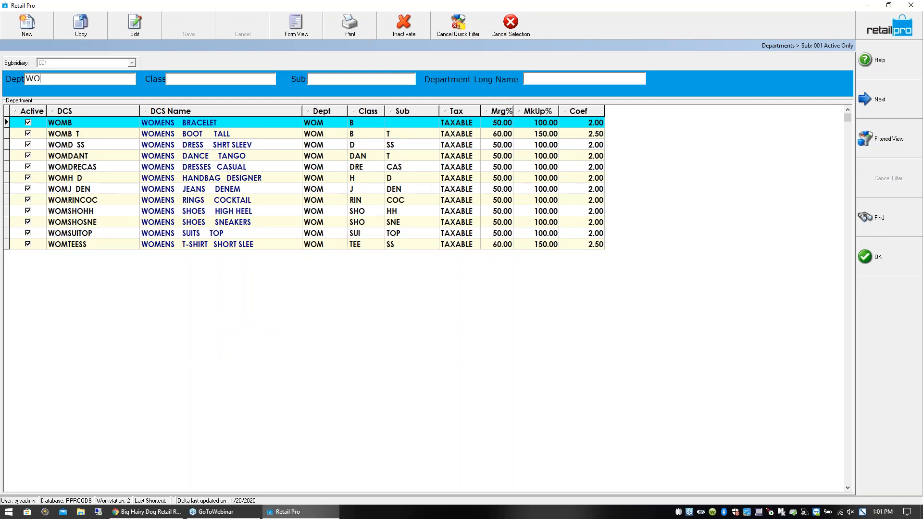
{"action": "left_click", "coordinate": [246, 245]}
{"action": "left_click", "coordinate": [394, 246]}
{"action": "left_click", "coordinate": [363, 246]}
{"action": "left_click", "coordinate": [402, 248]}
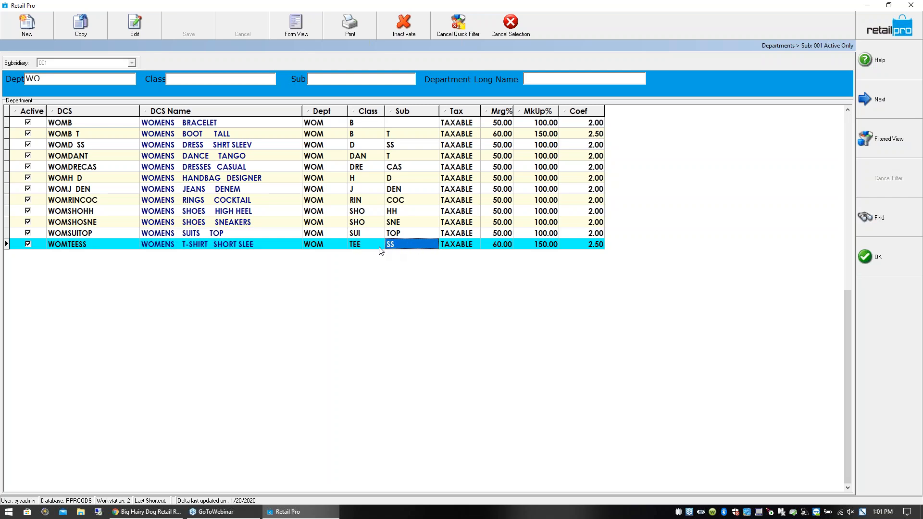
{"action": "left_click", "coordinate": [330, 247]}
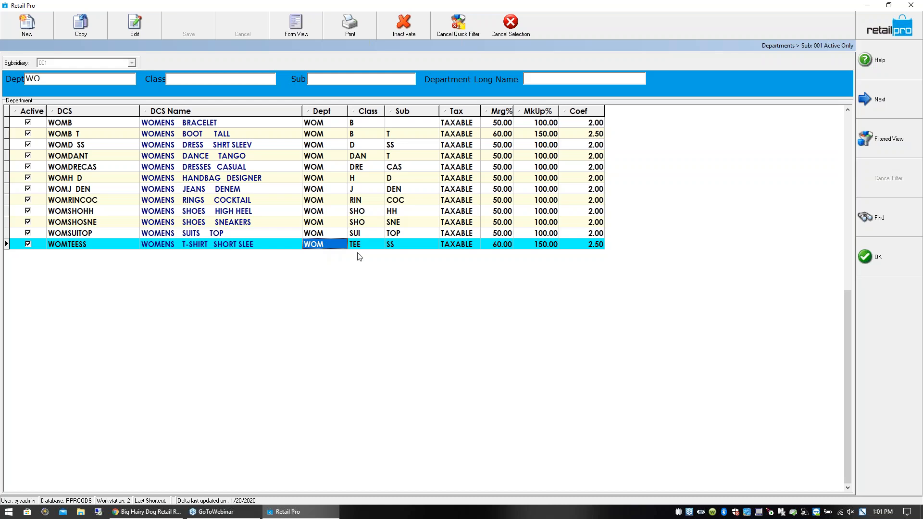
{"action": "left_click", "coordinate": [373, 251]}
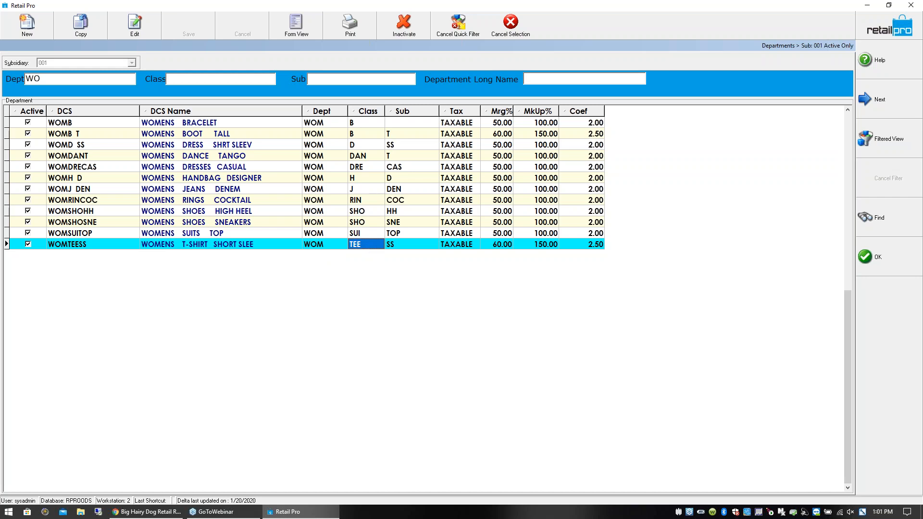
{"action": "left_click", "coordinate": [883, 264]}
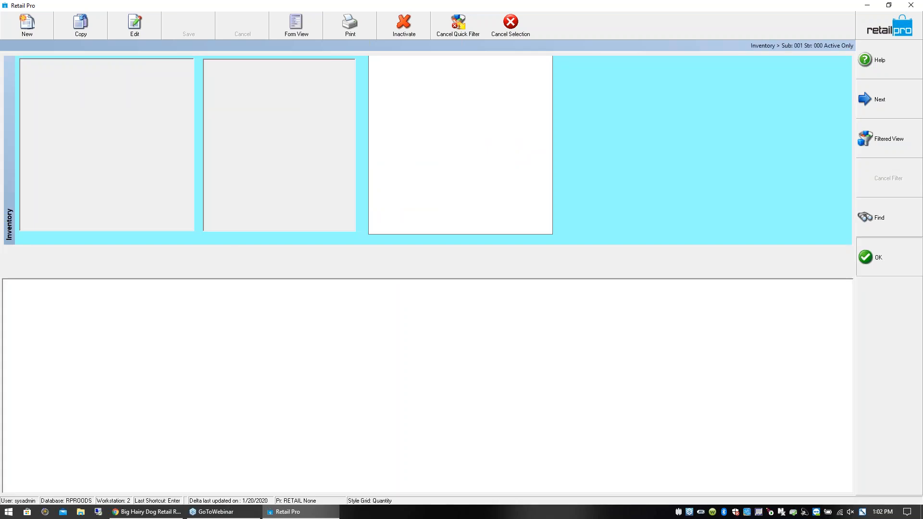
- Set the new style's Vendor Code to NIKE
{"action": "left_click", "coordinate": [98, 120]}
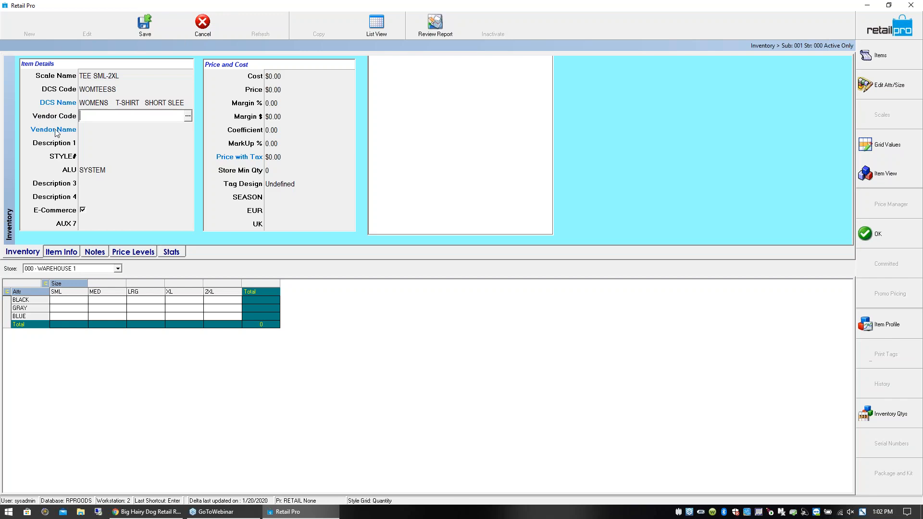
{"action": "type", "text": "NIKE"}
{"action": "key", "text": "Return"}
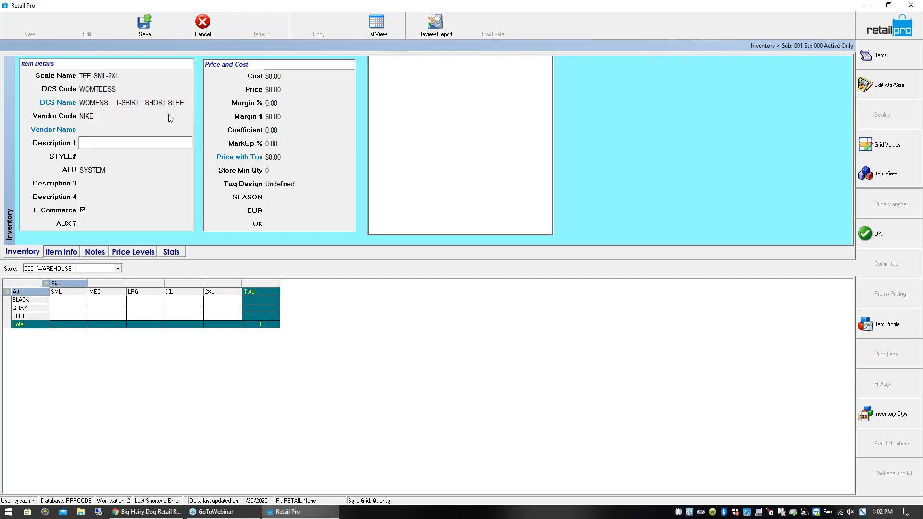
- Enter TEE-W LOGO FOR LOC as Description 1 and 3456789 as the STYLE# of the new style
{"action": "type", "text": "TEE-W LOGO FOR LOC"}
{"action": "key", "text": "Tab"}
{"action": "type", "text": "3456789"}
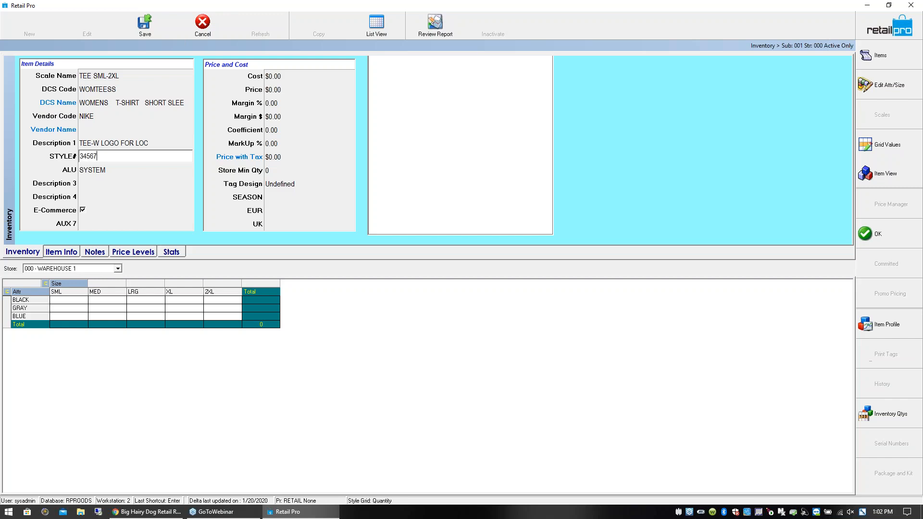
- Review the new style's Description 3, Description 4 and E-Commerce fields
{"action": "left_click", "coordinate": [119, 185]}
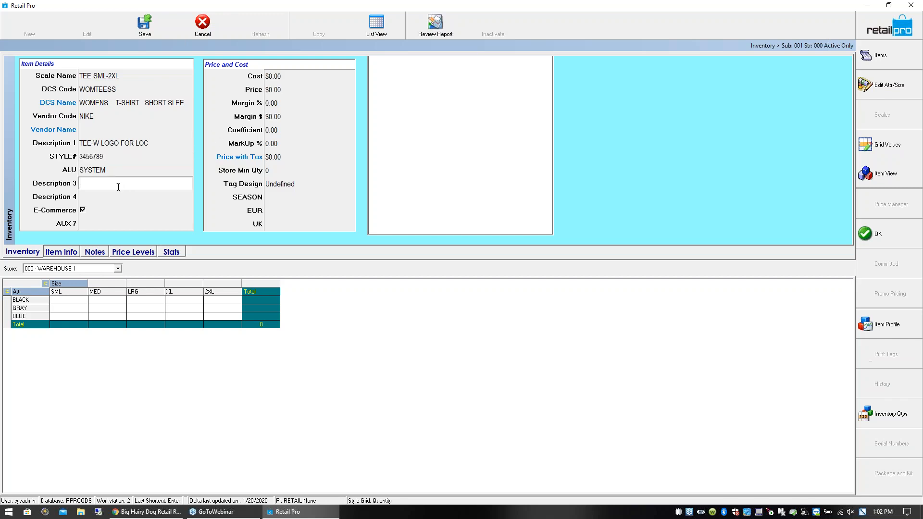
{"action": "left_click", "coordinate": [109, 198]}
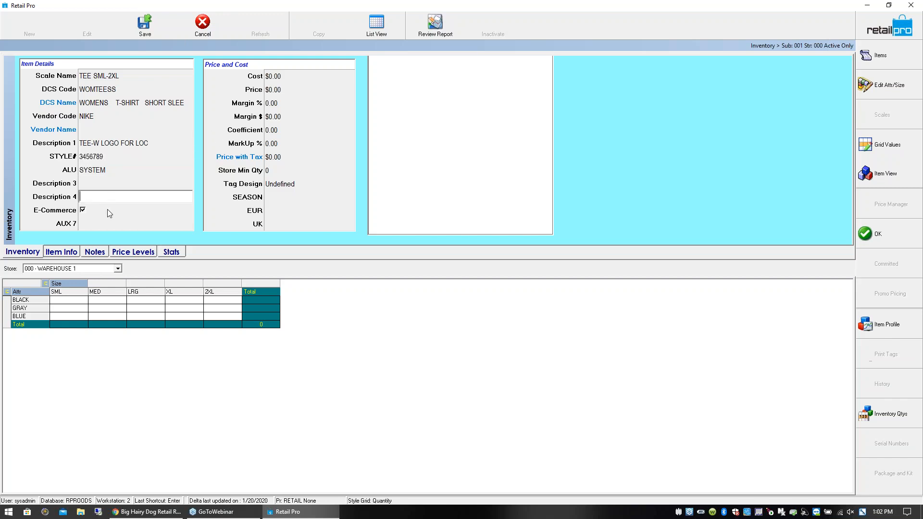
{"action": "left_click", "coordinate": [83, 211]}
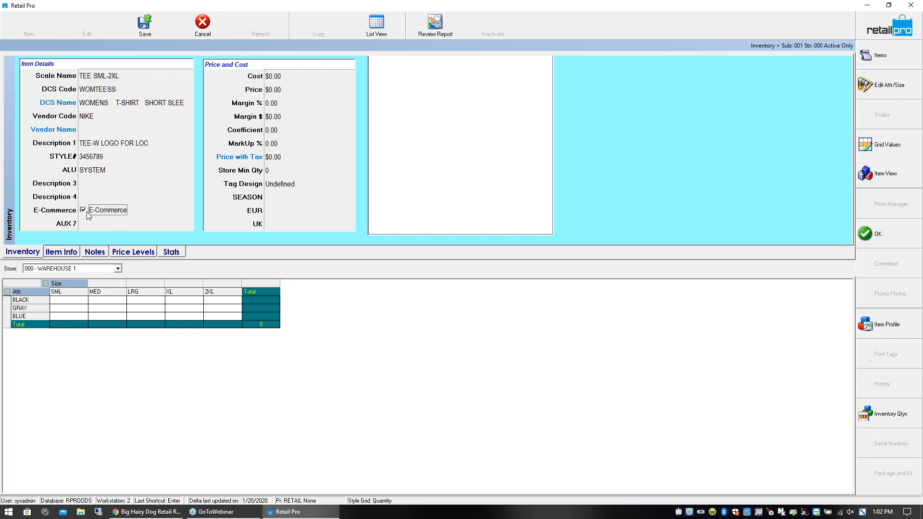
- Mark the new style for E-Commerce and set its Cost to 8.00
{"action": "left_click", "coordinate": [83, 210]}
{"action": "left_click", "coordinate": [281, 77]}
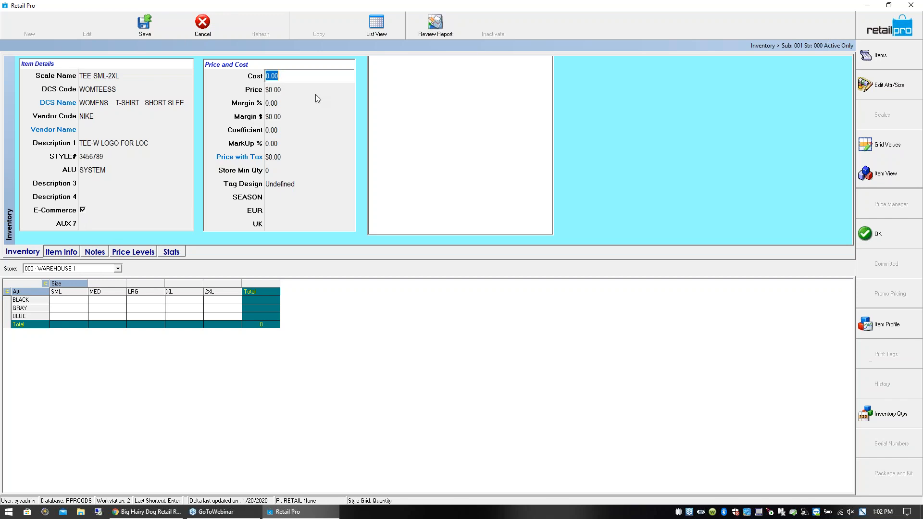
{"action": "type", "text": "8"}
{"action": "left_click", "coordinate": [282, 91]}
{"action": "left_click", "coordinate": [282, 107]}
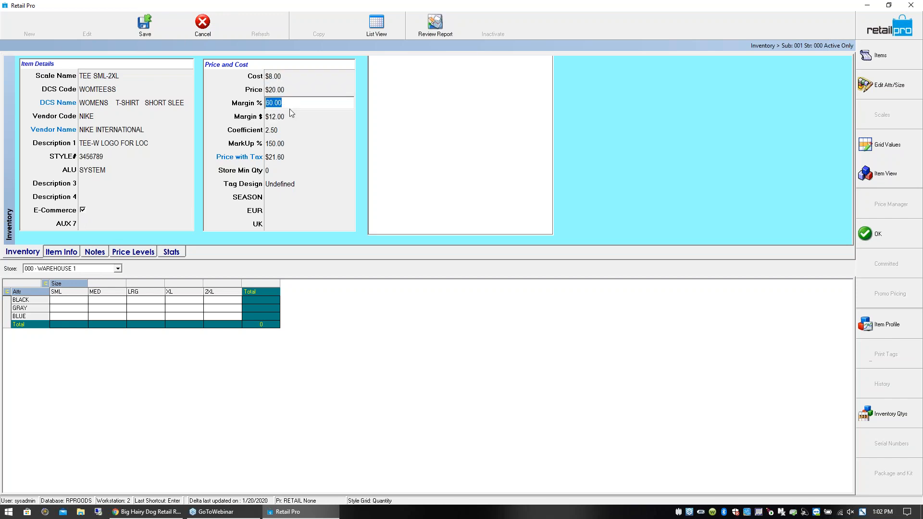
- Set the new style's Price to 22.99
{"action": "left_click", "coordinate": [297, 91]}
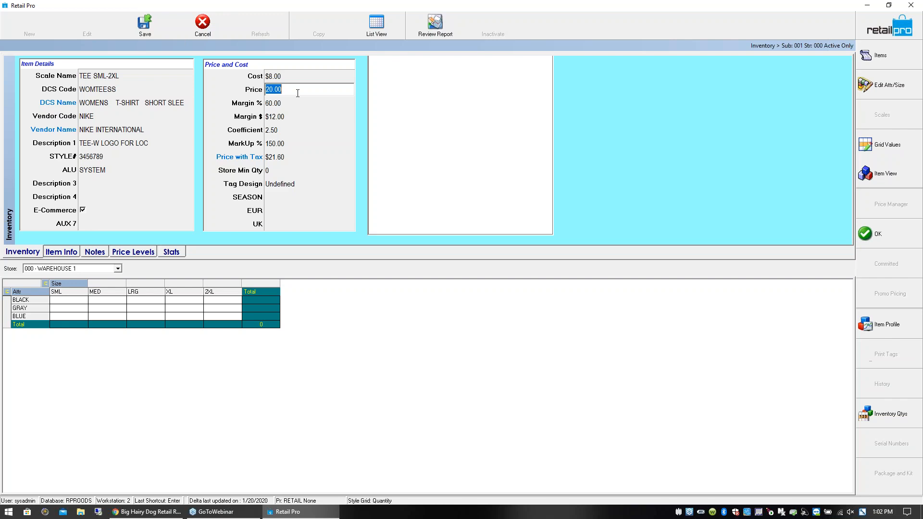
{"action": "type", "text": "22.99"}
{"action": "key", "text": "Tab"}
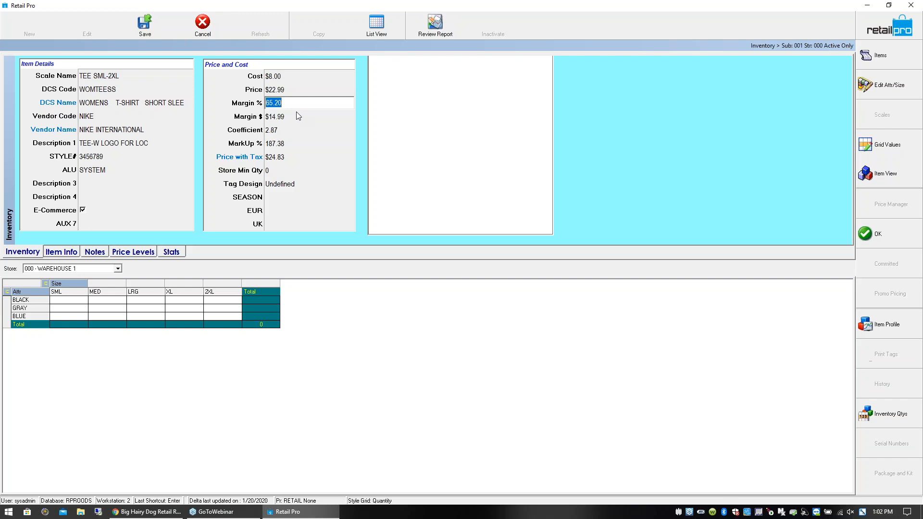
- Review how the new style's Margin %, Margin $, Coefficient and MarkUp % relate to its price
{"action": "left_click_drag", "start_coordinate": [275, 103], "coordinate": [285, 107]}
{"action": "key", "text": "Tab"}
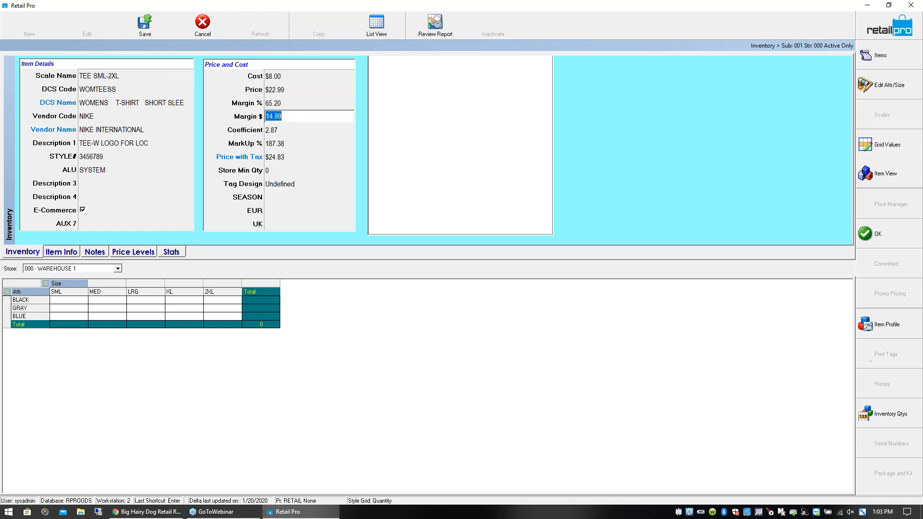
{"action": "left_click", "coordinate": [286, 105]}
{"action": "left_click", "coordinate": [289, 118]}
{"action": "left_click", "coordinate": [283, 130]}
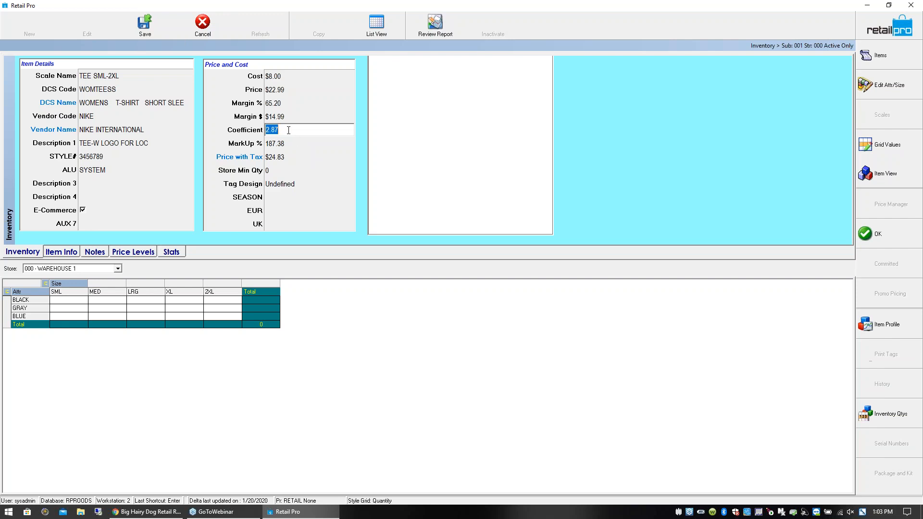
{"action": "left_click", "coordinate": [282, 102]}
{"action": "left_click", "coordinate": [282, 90]}
{"action": "left_click", "coordinate": [282, 144]}
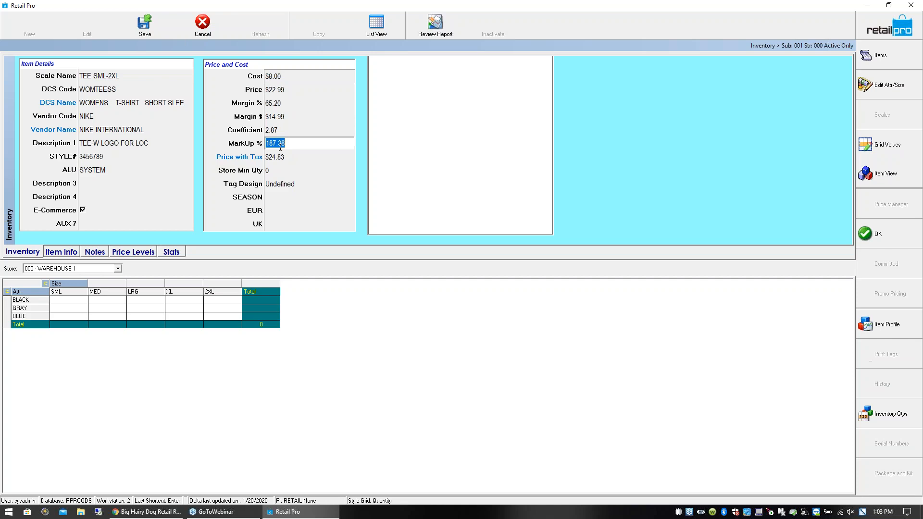
- Look through the available seasons and set the new style's SEASON to 2019
{"action": "left_click", "coordinate": [280, 197]}
{"action": "left_click", "coordinate": [349, 197]}
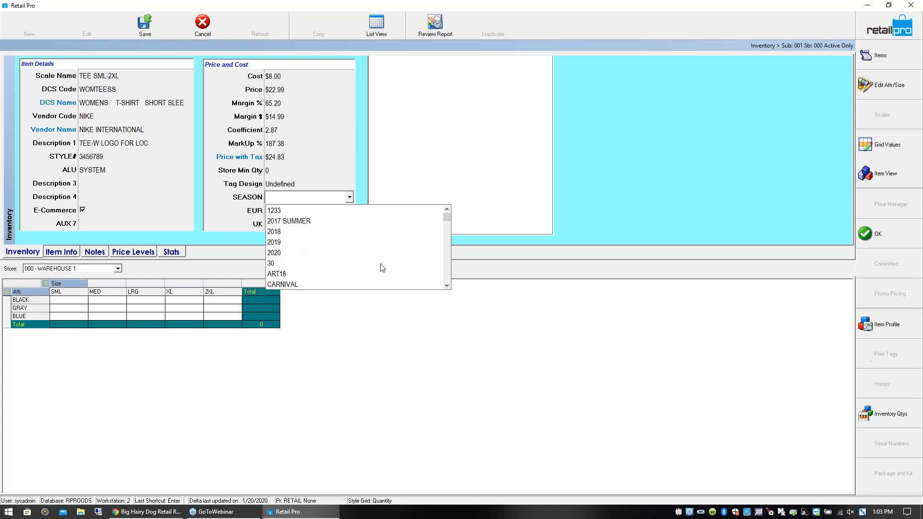
{"action": "left_click", "coordinate": [447, 285]}
{"action": "left_click", "coordinate": [446, 286]}
{"action": "left_click", "coordinate": [447, 286]}
{"action": "left_click", "coordinate": [447, 285]}
{"action": "left_click", "coordinate": [447, 286]}
{"action": "left_click", "coordinate": [446, 285]}
{"action": "left_click", "coordinate": [446, 285]}
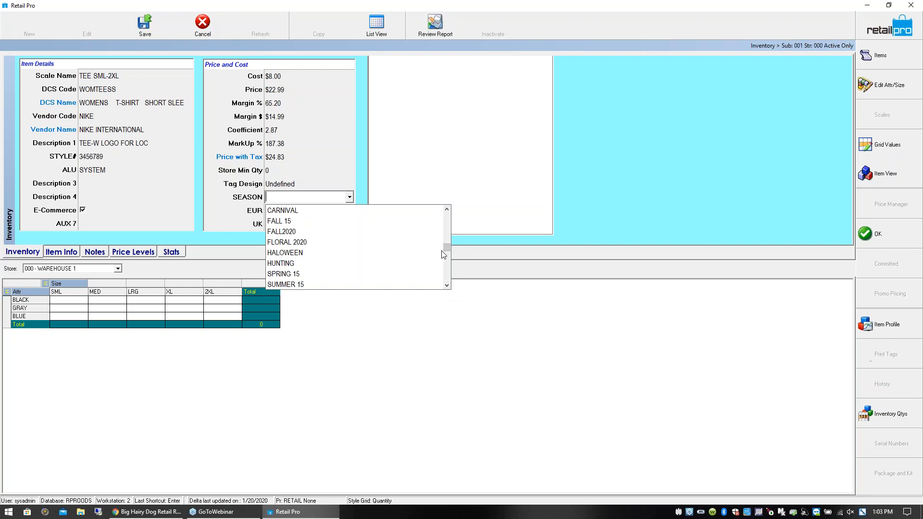
{"action": "left_click_drag", "start_coordinate": [446, 250], "coordinate": [441, 208]}
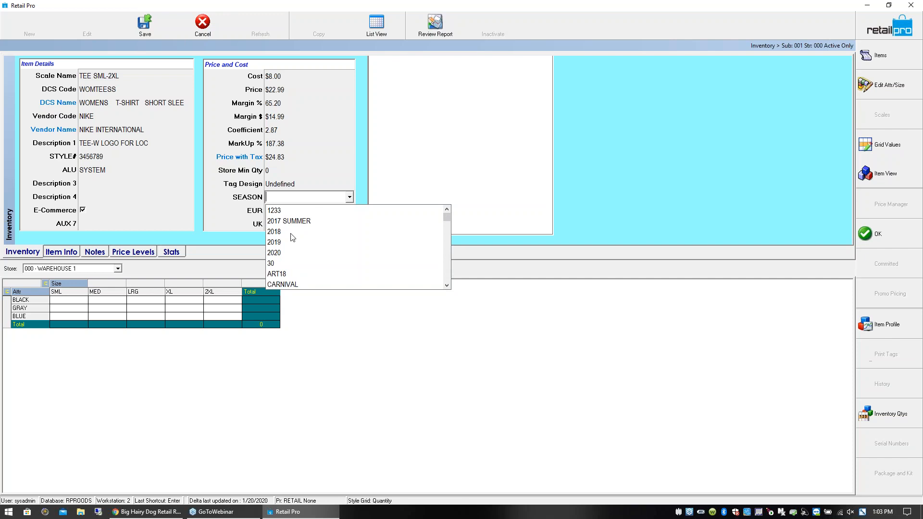
{"action": "left_click", "coordinate": [274, 242]}
- Examine the new style's EUR and UK fields
{"action": "left_click", "coordinate": [287, 212]}
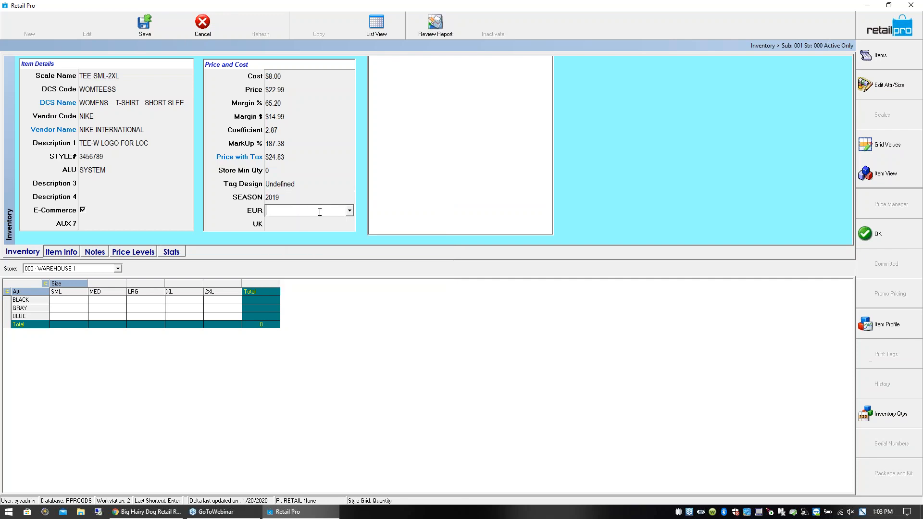
{"action": "left_click", "coordinate": [350, 211]}
{"action": "left_click", "coordinate": [343, 188]}
{"action": "left_click", "coordinate": [319, 223]}
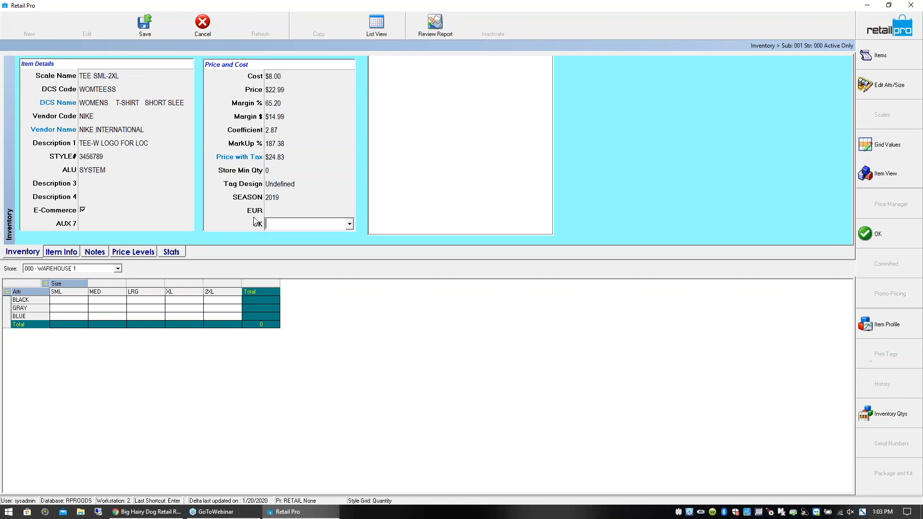
{"action": "left_click", "coordinate": [280, 212]}
{"action": "left_click", "coordinate": [282, 226]}
{"action": "left_click", "coordinate": [287, 214]}
{"action": "left_click", "coordinate": [291, 224]}
- Enter a quantity of 2 for every size from SML to 2XL in BLACK, GRAY and BLUE, and save the new style
{"action": "left_click", "coordinate": [81, 303]}
{"action": "type", "text": "2"}
{"action": "key", "text": "Tab"}
{"action": "type", "text": "2"}
{"action": "key", "text": "Tab"}
{"action": "type", "text": "2"}
{"action": "key", "text": "Tab"}
{"action": "type", "text": "2"}
{"action": "key", "text": "Tab"}
{"action": "type", "text": "2"}
{"action": "key", "text": "Tab"}
{"action": "type", "text": "2"}
{"action": "key", "text": "Tab"}
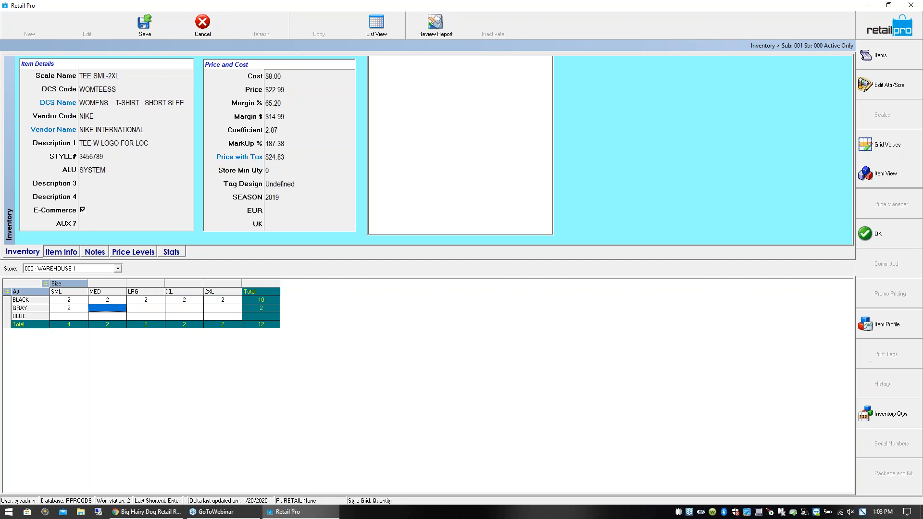
{"action": "type", "text": "2"}
{"action": "key", "text": "Tab"}
{"action": "type", "text": "2"}
{"action": "key", "text": "Tab"}
{"action": "type", "text": "2"}
{"action": "key", "text": "Tab"}
{"action": "type", "text": "2"}
{"action": "key", "text": "Tab"}
{"action": "type", "text": "2\t2\t2\t2\t2"}
{"action": "key", "text": "Up"}
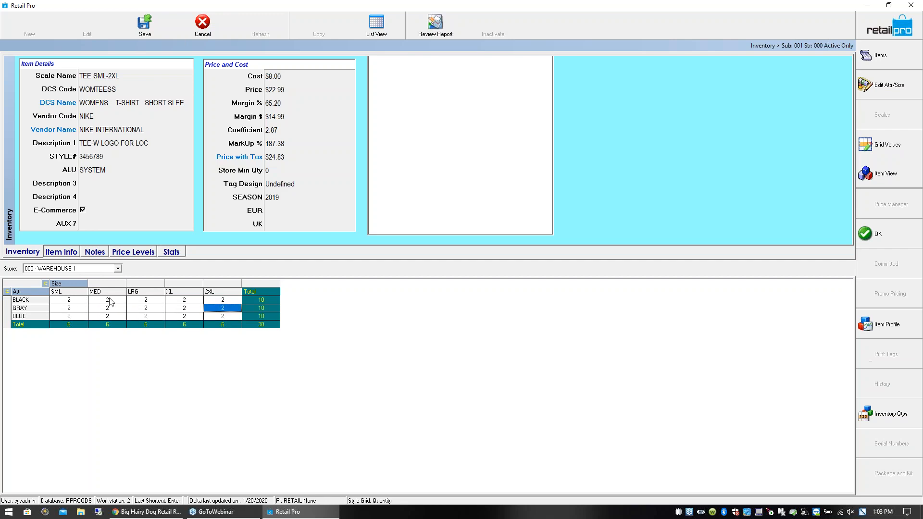
{"action": "left_click", "coordinate": [267, 325]}
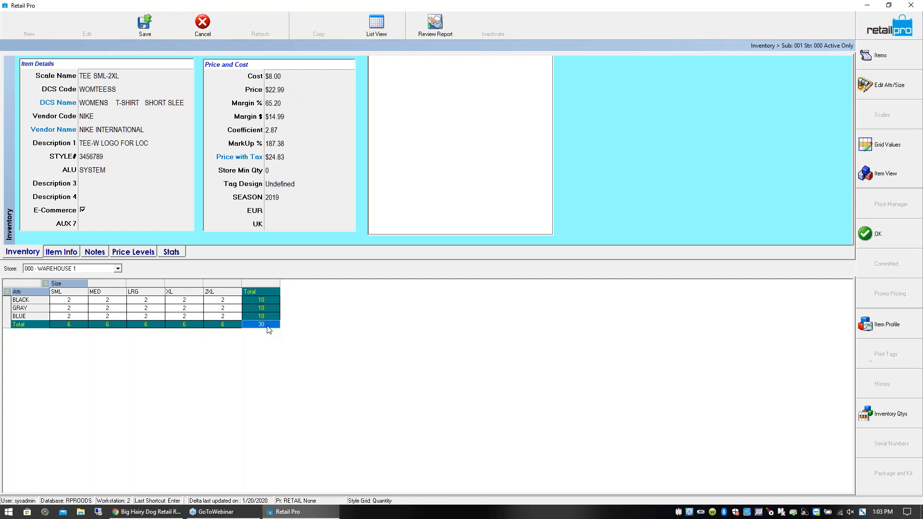
{"action": "left_click", "coordinate": [150, 28]}
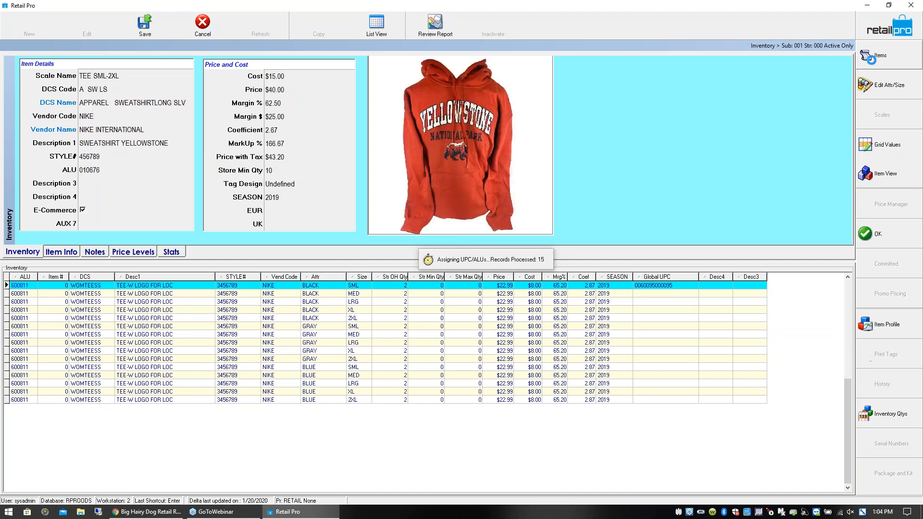
- Assign the picture locpic.JPG from the LOC folder as the new style's image
{"action": "right_click", "coordinate": [442, 84]}
{"action": "left_click", "coordinate": [452, 105]}
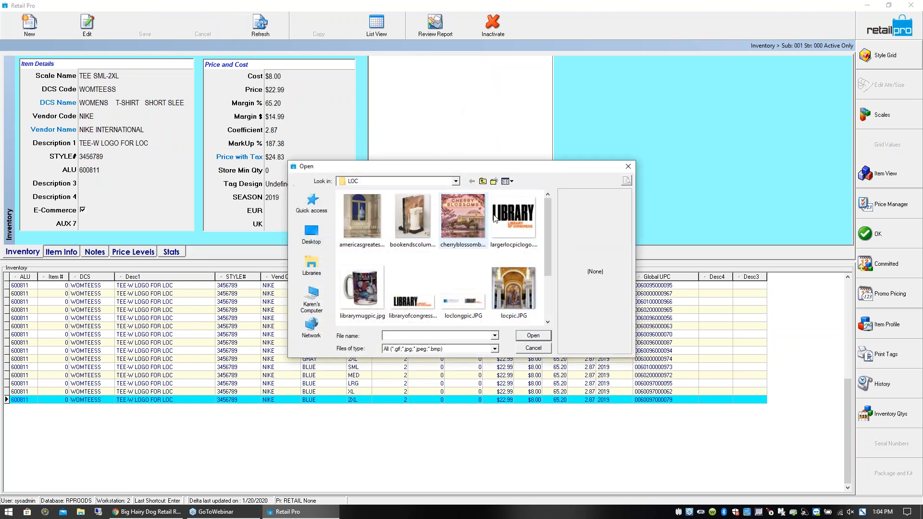
{"action": "scroll", "coordinate": [549, 261], "scroll_direction": "down", "scroll_amount": 2}
{"action": "scroll", "coordinate": [552, 277], "scroll_direction": "down", "scroll_amount": 2}
{"action": "scroll", "coordinate": [552, 235], "scroll_direction": "up", "scroll_amount": 3}
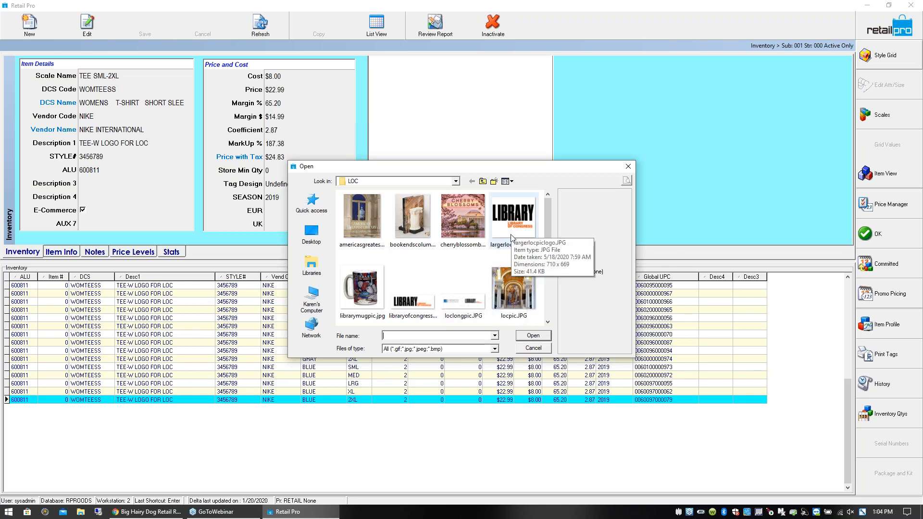
{"action": "double_click", "coordinate": [523, 291]}
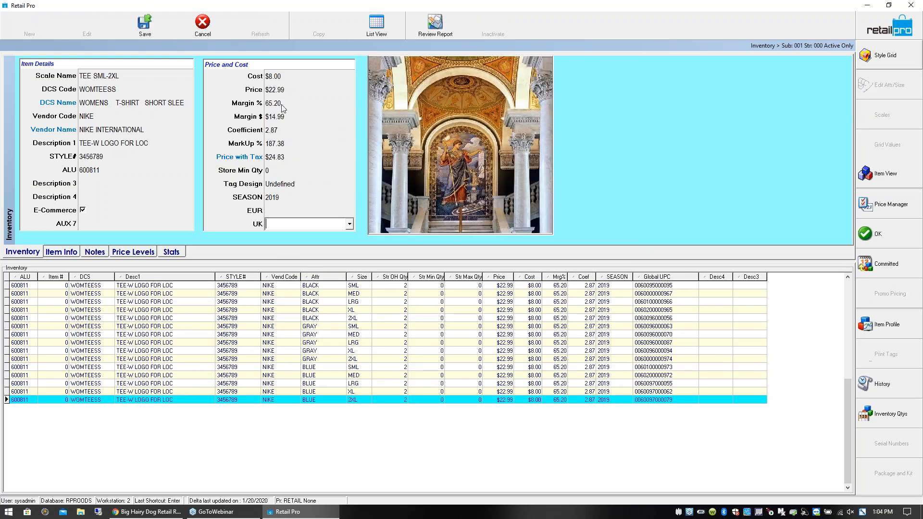
- Set the T-shirt style's Margin % to 50
{"action": "left_click", "coordinate": [288, 117]}
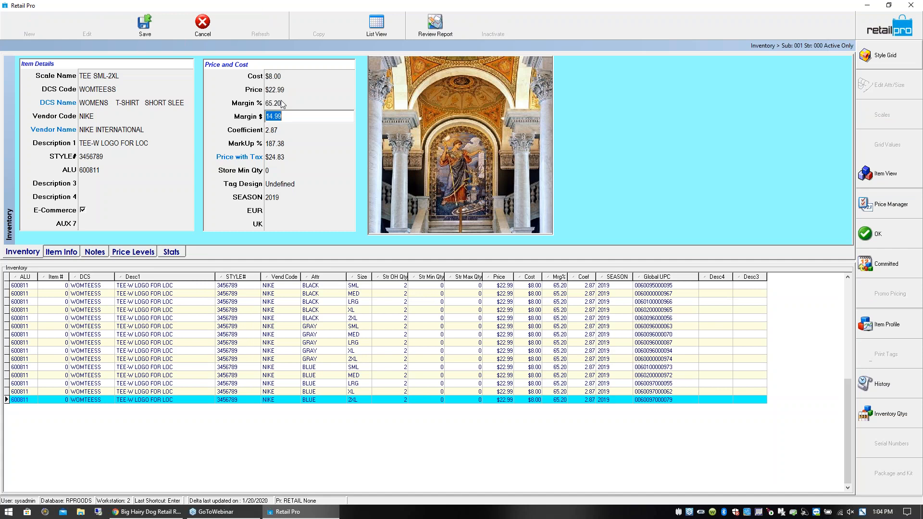
{"action": "left_click", "coordinate": [283, 103]}
{"action": "type", "text": "50"}
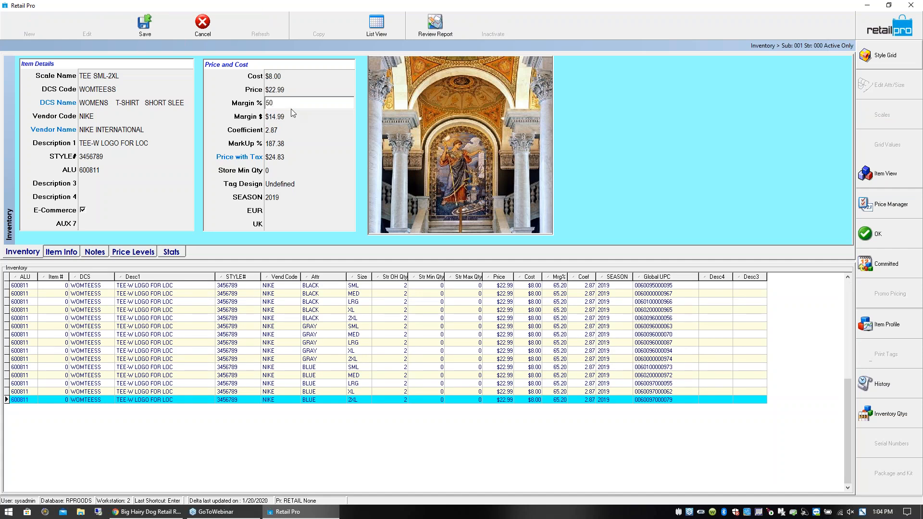
{"action": "left_click", "coordinate": [289, 117]}
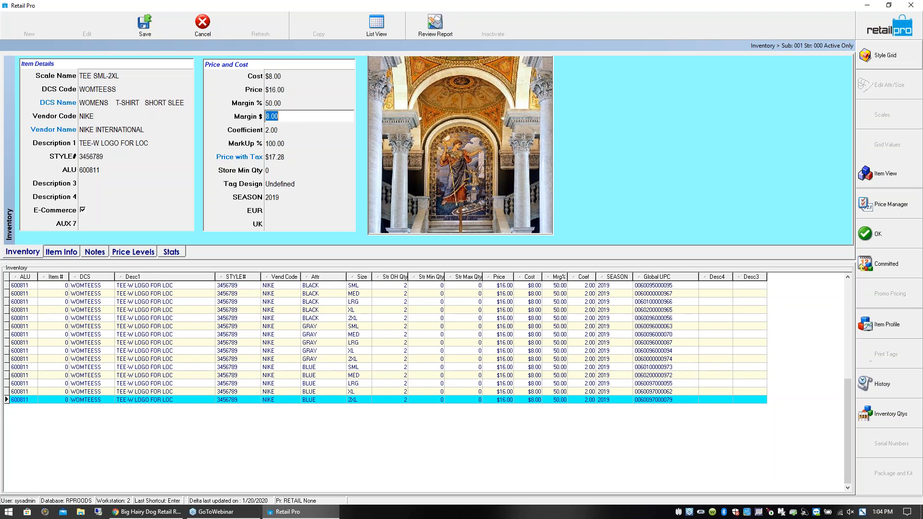
- Check the T-shirt style's recalculated Price and Margin $ against its Cost and Margin %
{"action": "left_click", "coordinate": [285, 94]}
{"action": "left_click", "coordinate": [287, 103]}
{"action": "left_click", "coordinate": [285, 116]}
{"action": "left_click", "coordinate": [279, 78]}
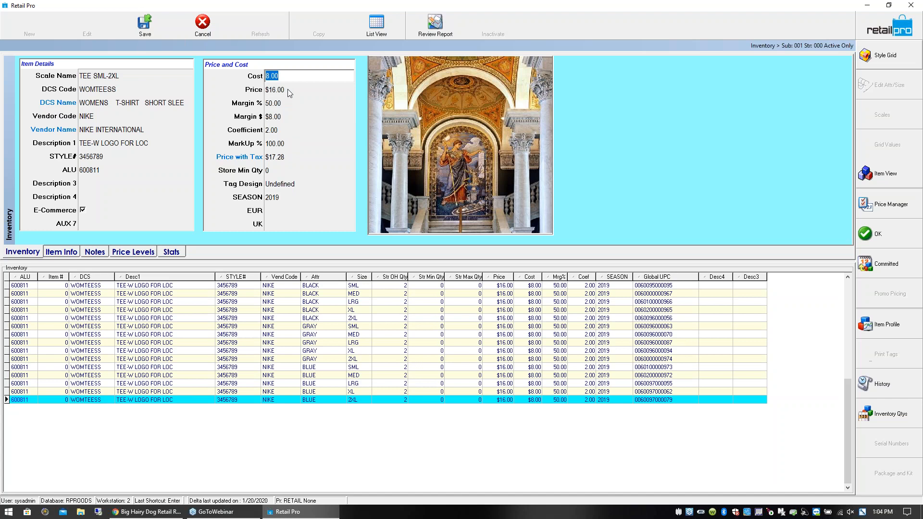
{"action": "left_click", "coordinate": [284, 90]}
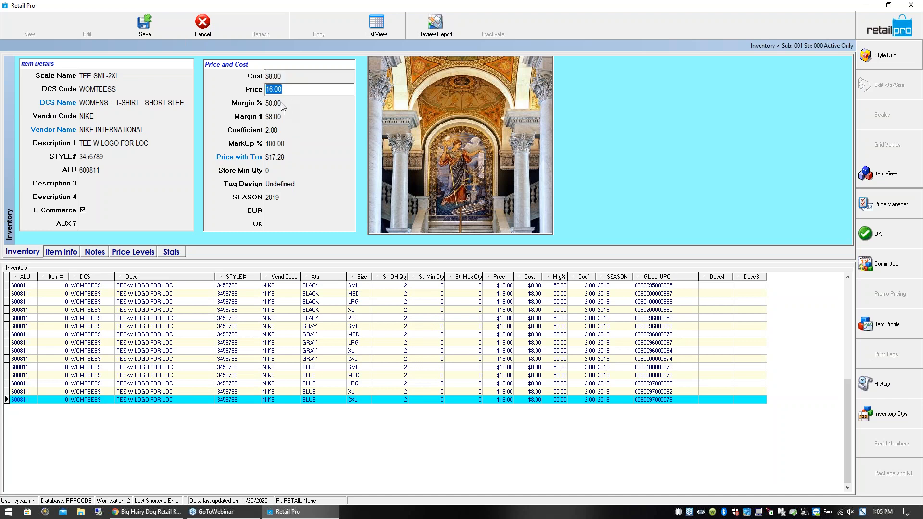
- Set the T-shirt style's Margin % to 60
{"action": "left_click", "coordinate": [281, 103]}
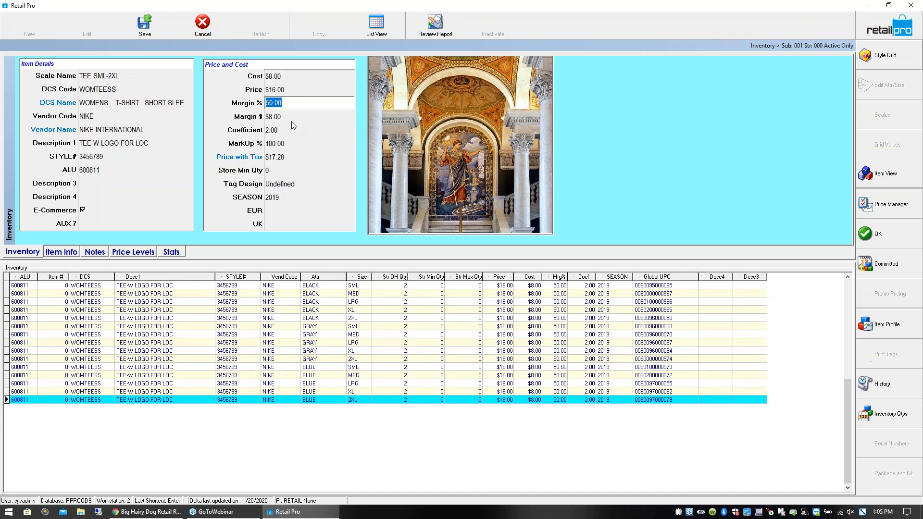
{"action": "type", "text": "60"}
{"action": "left_click", "coordinate": [291, 92]}
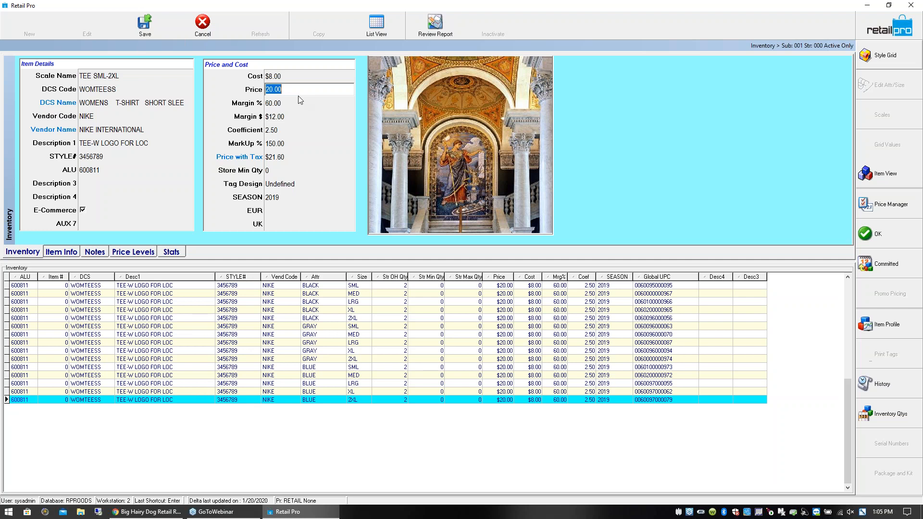
- Set the T-shirt style's Price to 19.99
{"action": "type", "text": "19.99"}
{"action": "key", "text": "Tab"}
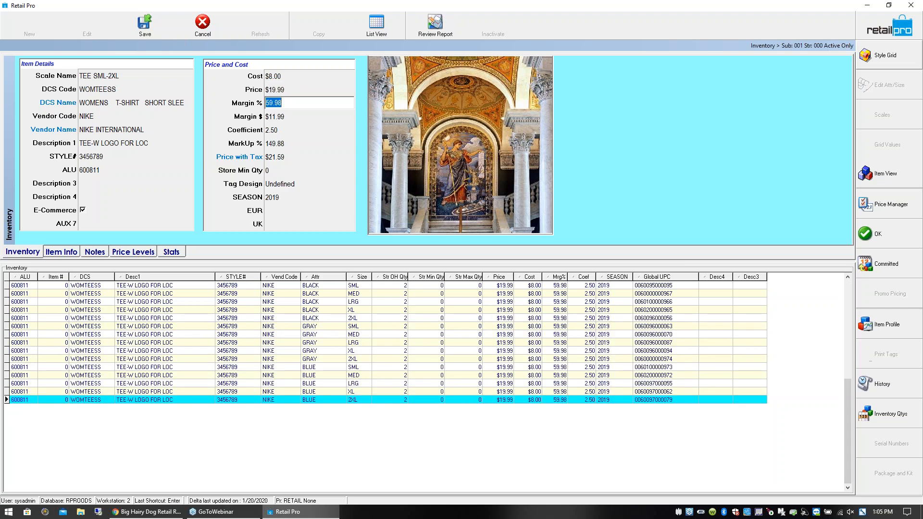
{"action": "key", "text": "Tab"}
{"action": "key", "text": "Tab"}
{"action": "key", "text": "Tab"}
{"action": "key", "text": "Tab"}
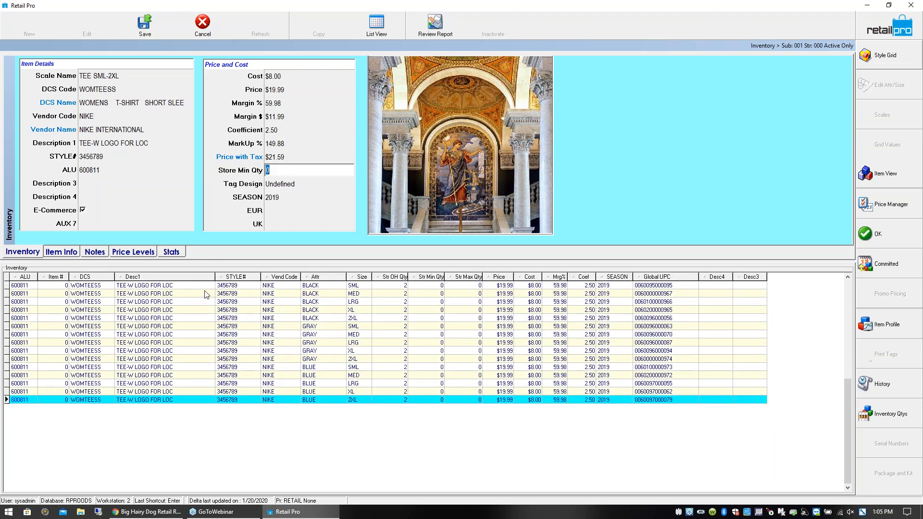
- Narrow the Desc1 column of the item list and show the T-shirt's quantities in the style grid
{"action": "left_click_drag", "start_coordinate": [215, 276], "coordinate": [186, 277]}
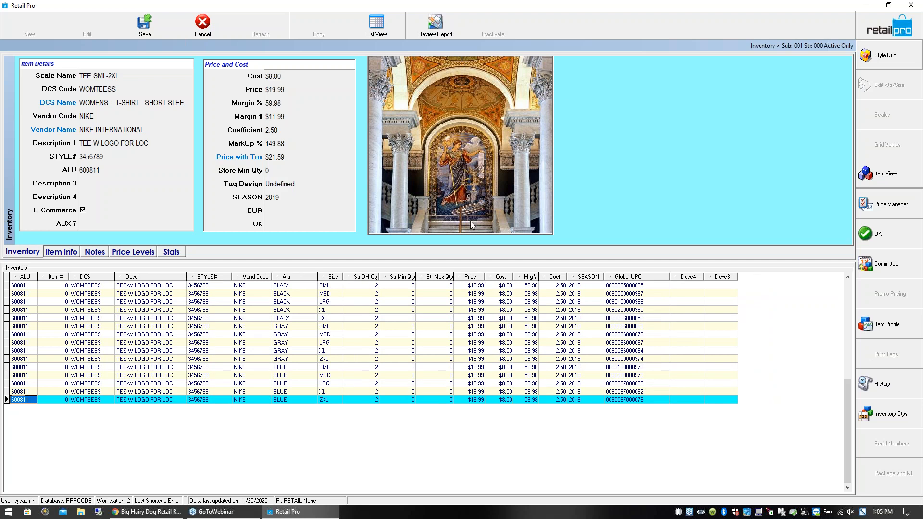
{"action": "left_click", "coordinate": [884, 56]}
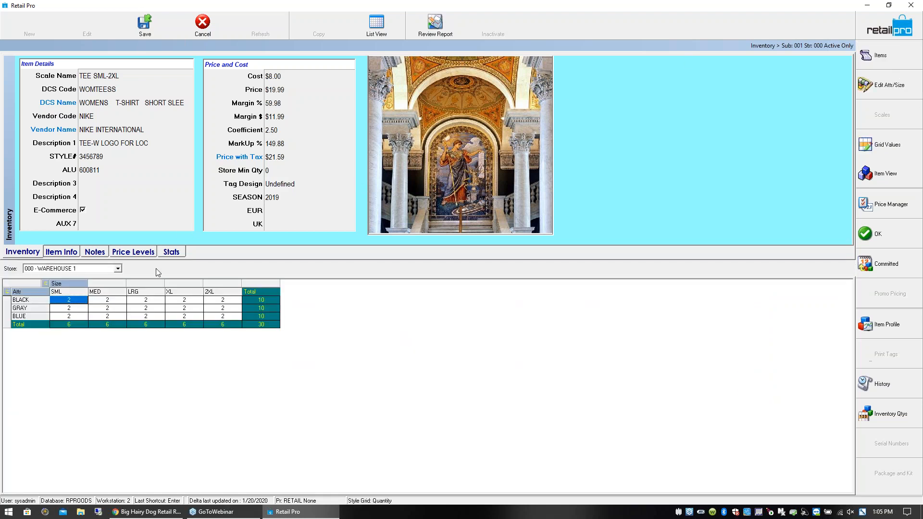
{"action": "left_click", "coordinate": [158, 302]}
{"action": "left_click", "coordinate": [177, 305]}
{"action": "left_click", "coordinate": [224, 304]}
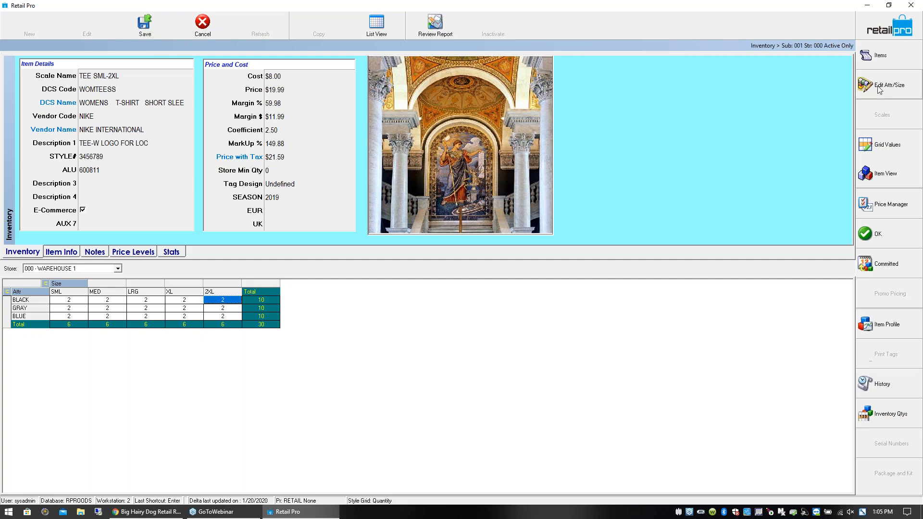
- Add the attributes RED, YELLOW and MELLON and the size 3XL to the T-shirt's style grid
{"action": "left_click", "coordinate": [260, 155]}
{"action": "type", "text": "RED"}
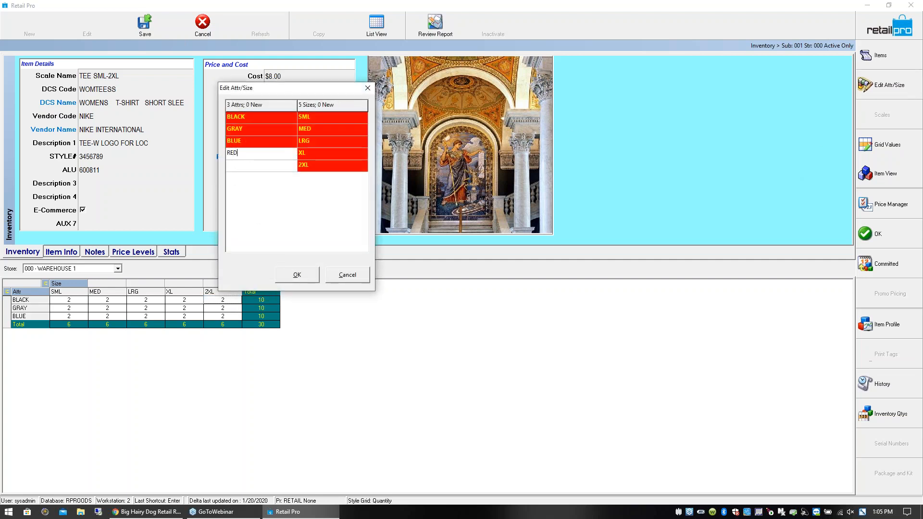
{"action": "key", "text": "Return"}
{"action": "type", "text": "YELLOW"}
{"action": "key", "text": "Return"}
{"action": "type", "text": "MELLON"}
{"action": "key", "text": "Tab"}
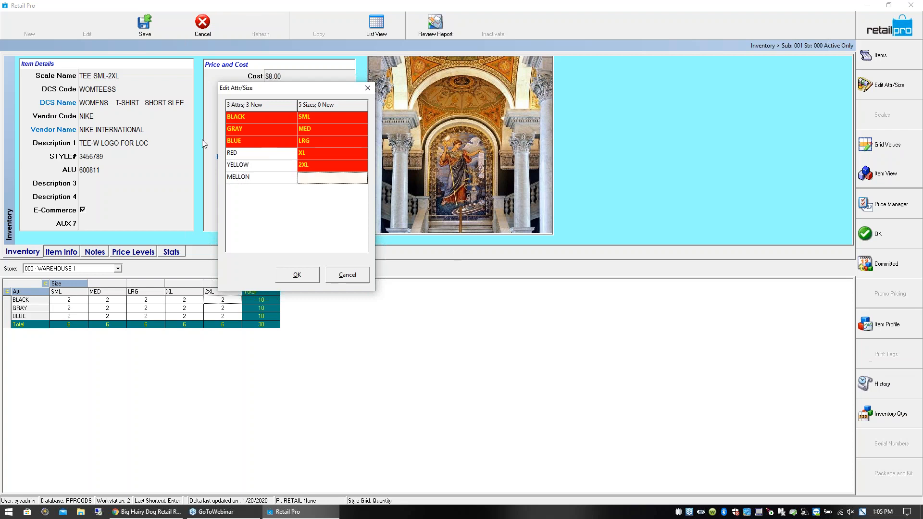
{"action": "left_click", "coordinate": [321, 178]}
{"action": "left_click", "coordinate": [294, 274]}
- Enter a quantity of 2 in the 3XL size for the BLACK, GRAY and BLUE T-shirts
{"action": "left_click", "coordinate": [259, 300]}
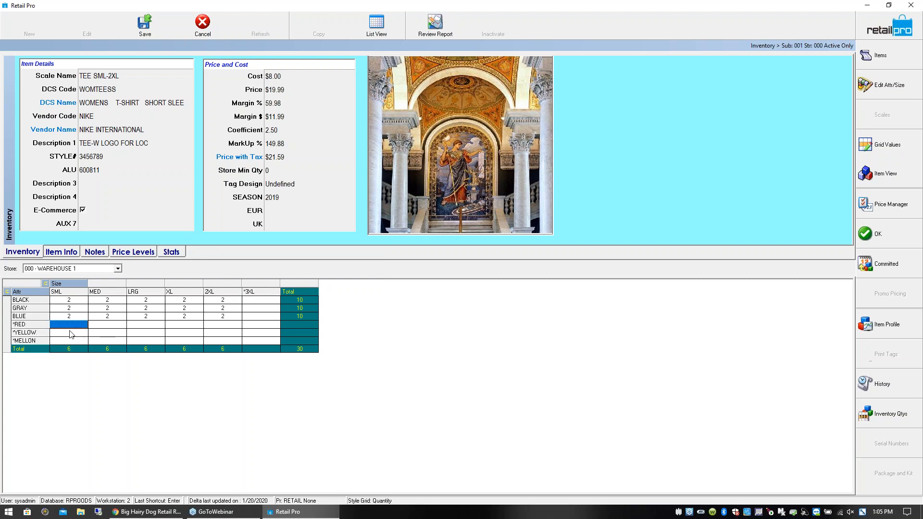
{"action": "left_click", "coordinate": [258, 301]}
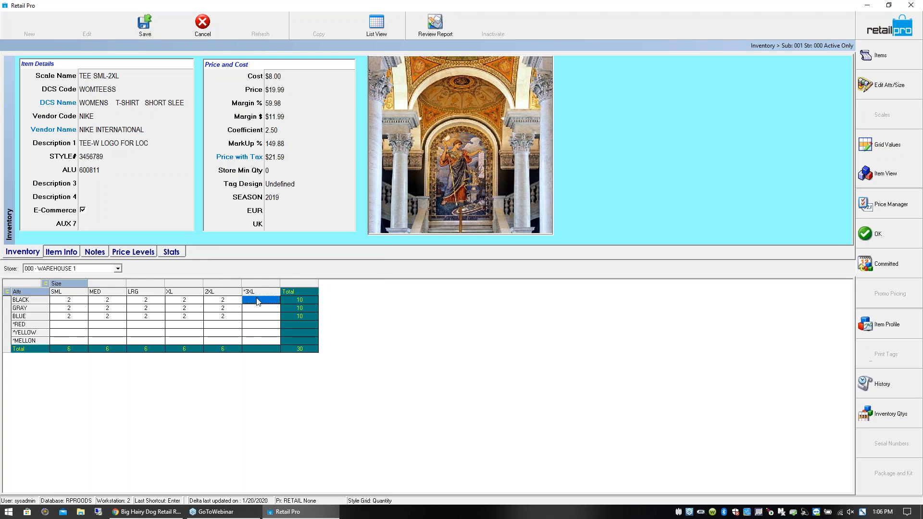
{"action": "type", "text": "2"}
{"action": "key", "text": "Return"}
{"action": "type", "text": "2"}
{"action": "key", "text": "Return"}
- Enter a quantity of 2 for every size of the RED T-shirt, from SML to 3XL
{"action": "type", "text": "2"}
{"action": "key", "text": "Return"}
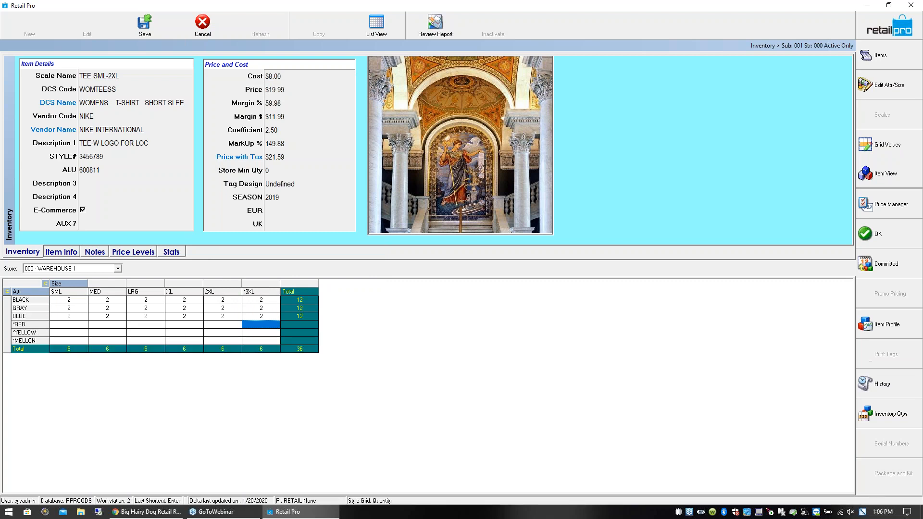
{"action": "left_click", "coordinate": [68, 324]}
{"action": "type", "text": "2"}
{"action": "key", "text": "Tab"}
{"action": "type", "text": "2"}
{"action": "key", "text": "Tab"}
{"action": "type", "text": "2"}
{"action": "key", "text": "Tab"}
{"action": "type", "text": "2"}
{"action": "key", "text": "Tab"}
{"action": "type", "text": "2"}
{"action": "key", "text": "Tab"}
{"action": "type", "text": "2"}
{"action": "key", "text": "Return"}
- Enter a quantity of 2 for every size of the YELLOW T-shirt, from SML to 3XL
{"action": "key", "text": "Left"}
{"action": "key", "text": "Left"}
{"action": "key", "text": "Left"}
{"action": "key", "text": "Left"}
{"action": "key", "text": "Left"}
{"action": "type", "text": "2\t2\t2\t2\t2\t2"}
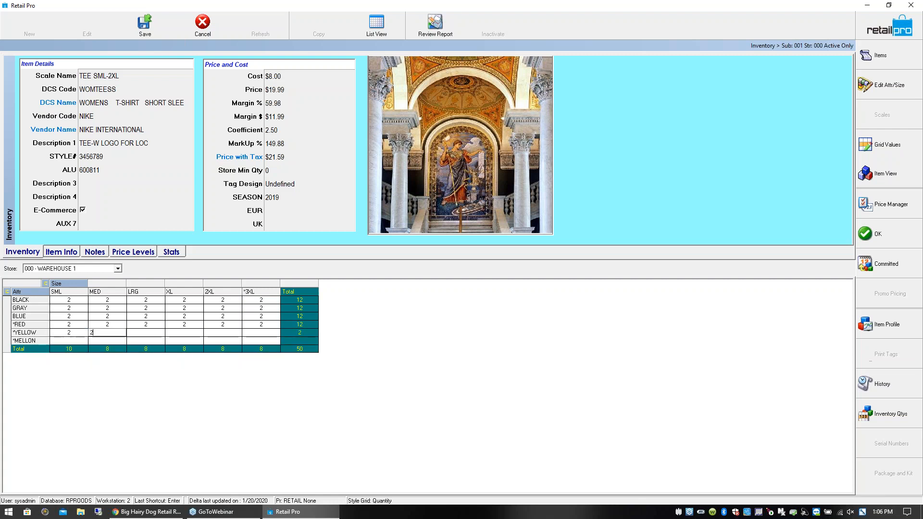
- Enter a quantity of 2 for every size of the MELLON T-shirt and save the style
{"action": "key", "text": "Return"}
{"action": "key", "text": "Left"}
{"action": "key", "text": "Left"}
{"action": "key", "text": "Left"}
{"action": "key", "text": "Left"}
{"action": "key", "text": "Left"}
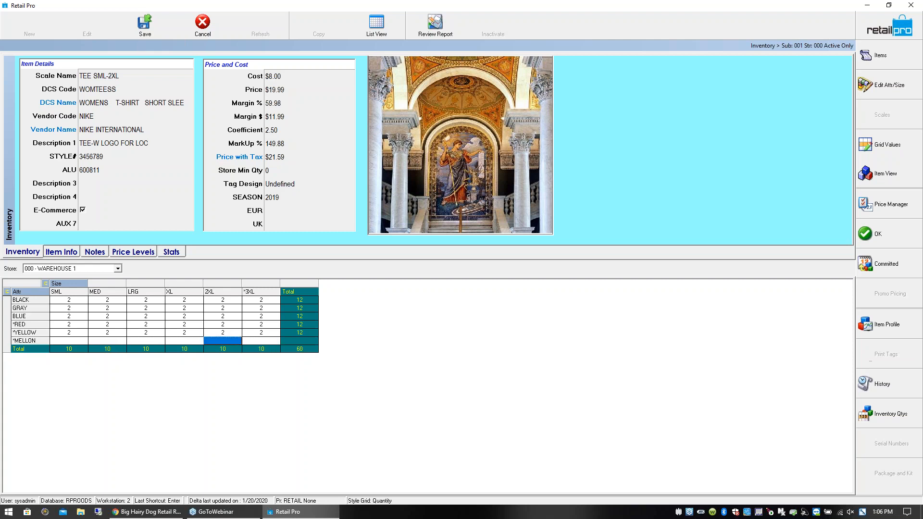
{"action": "type", "text": "2\t2\t2\t2\t2\t2"}
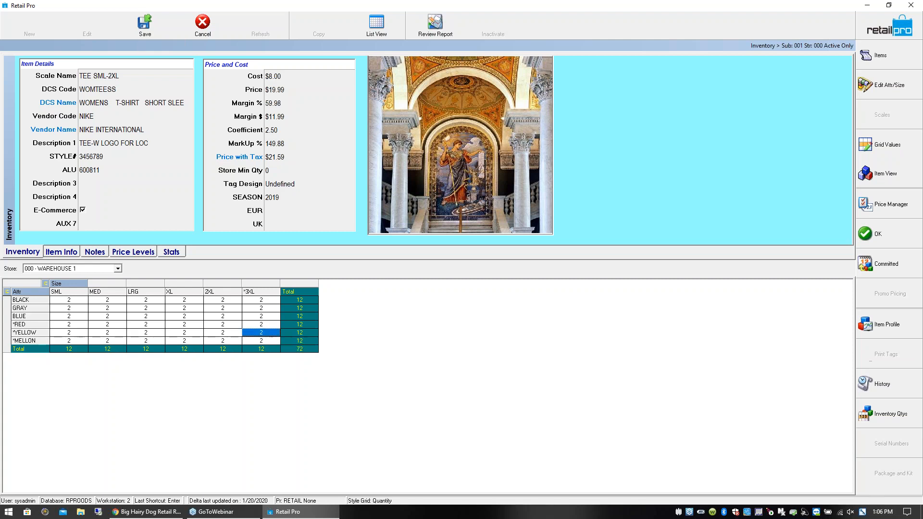
{"action": "left_click", "coordinate": [304, 351]}
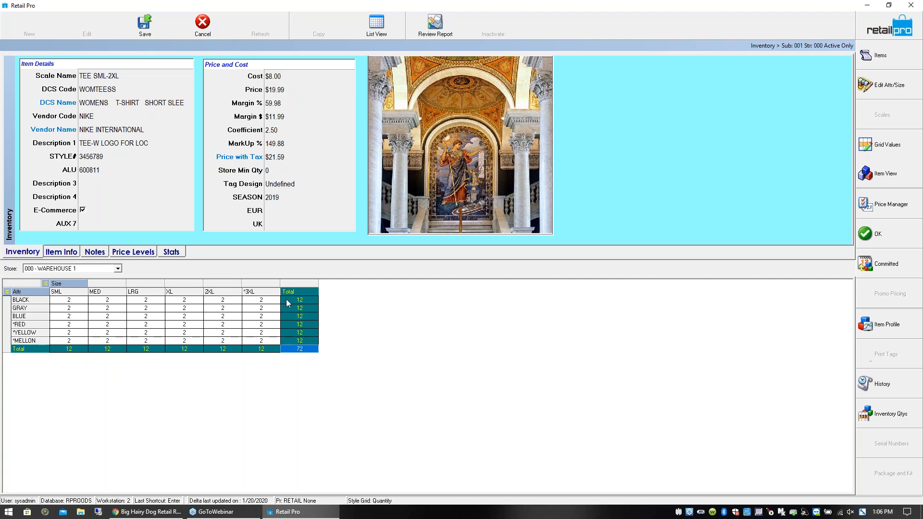
{"action": "left_click", "coordinate": [144, 26]}
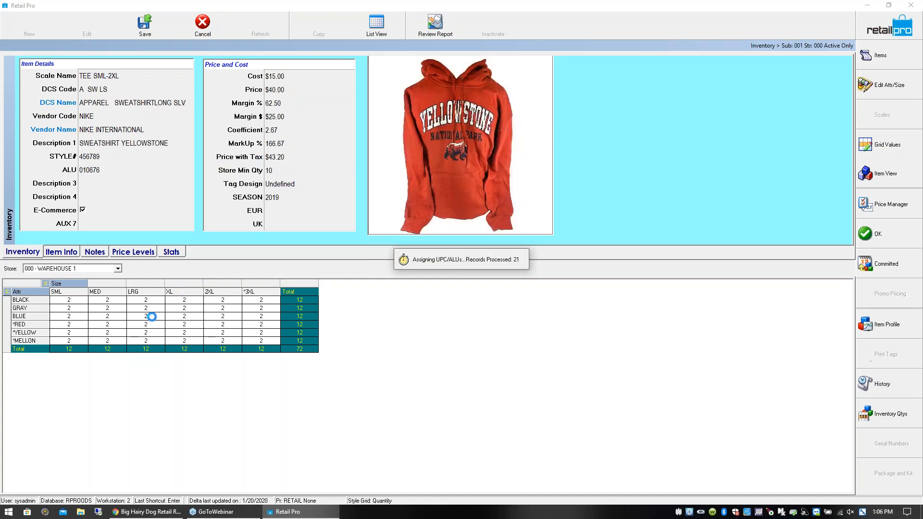
- Show the T-shirt's quantities for all stores and group the style grid by store ahead of attribute
{"action": "left_click", "coordinate": [118, 269]}
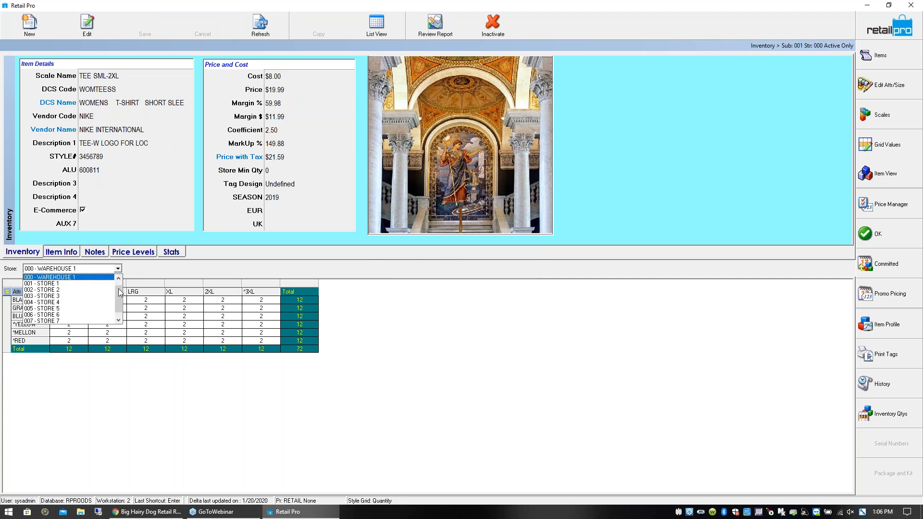
{"action": "left_click", "coordinate": [30, 278]}
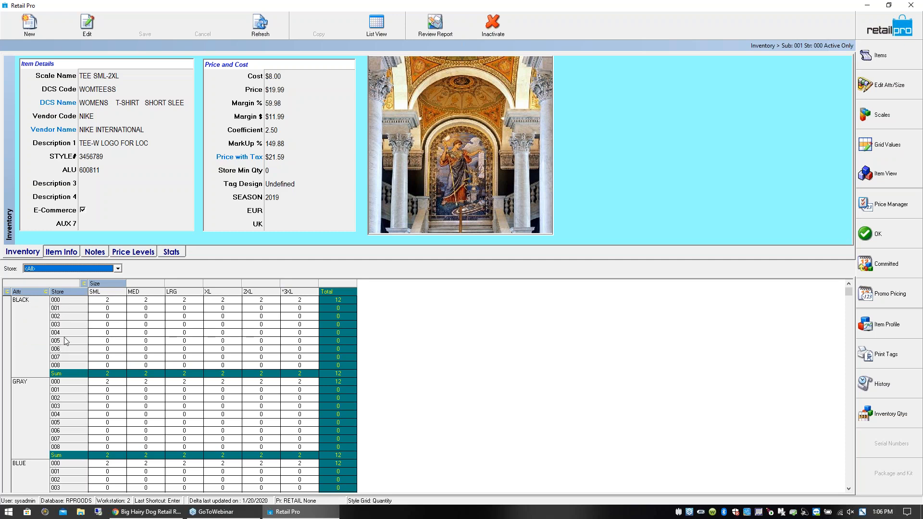
{"action": "left_click", "coordinate": [102, 333]}
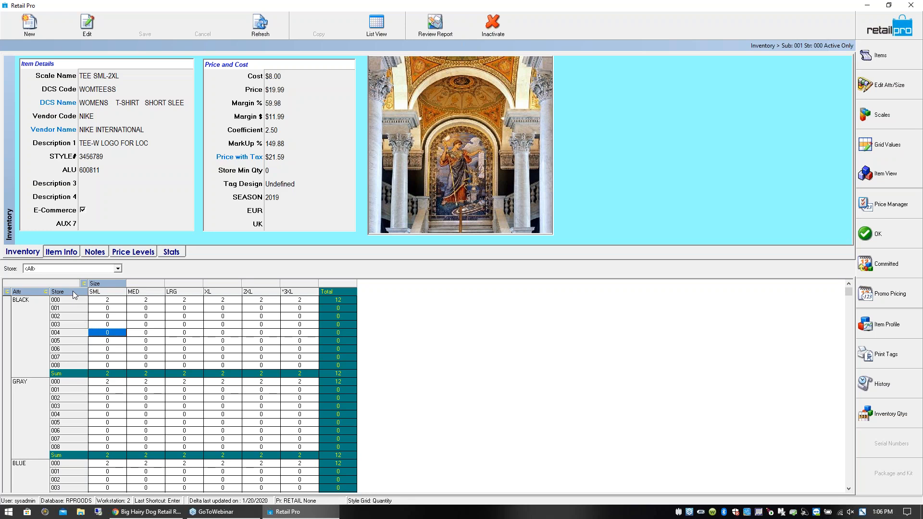
{"action": "left_click_drag", "start_coordinate": [73, 290], "coordinate": [29, 296]}
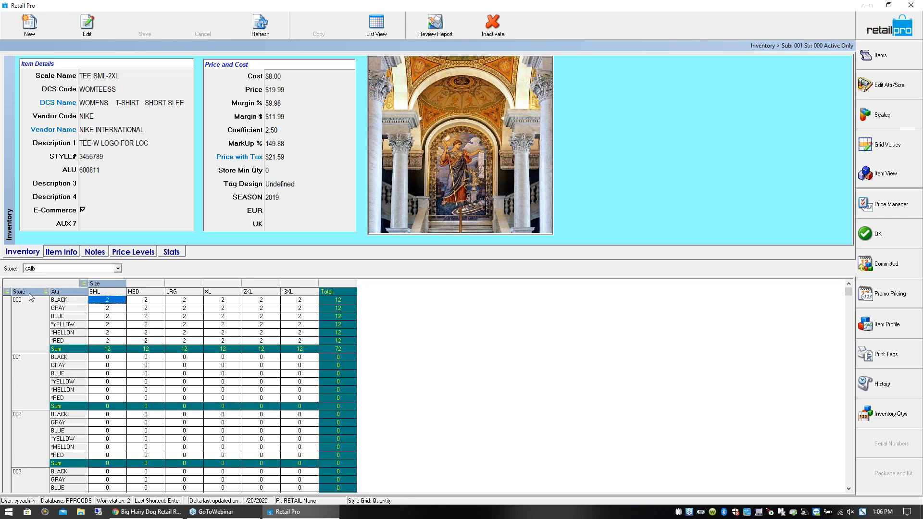
- Examine the quantities of stores 000, 001 and 002 by attribute, and limit the grid back to 000 - WAREHOUSE 1
{"action": "left_click", "coordinate": [109, 325]}
{"action": "left_click", "coordinate": [113, 341]}
{"action": "left_click", "coordinate": [104, 375]}
{"action": "left_click", "coordinate": [108, 392]}
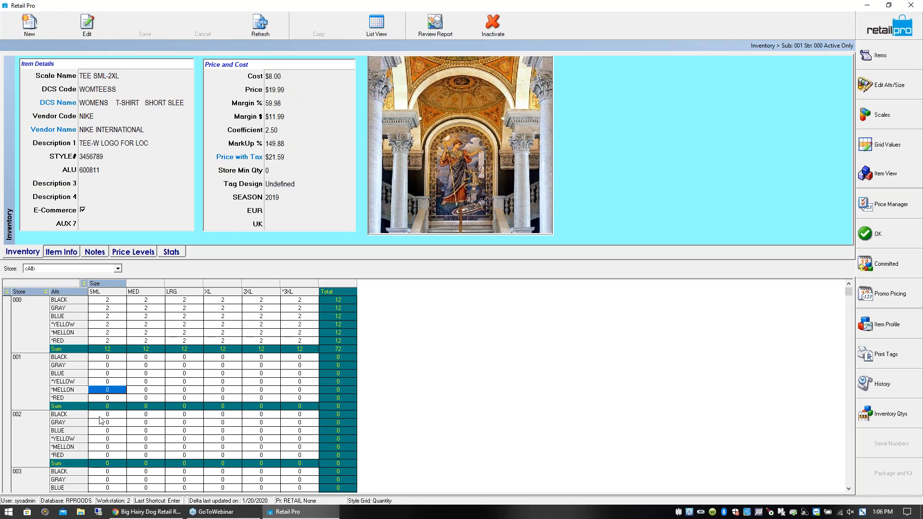
{"action": "left_click", "coordinate": [97, 440]}
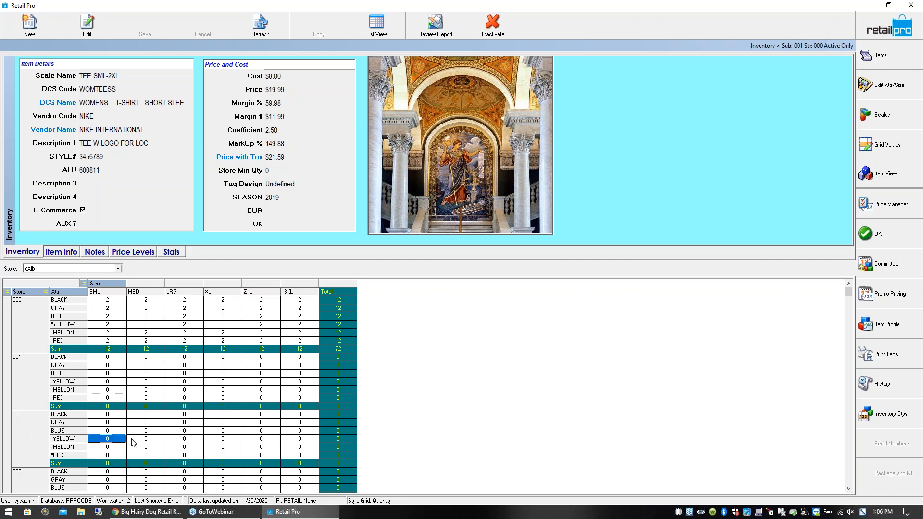
{"action": "left_click", "coordinate": [110, 300]}
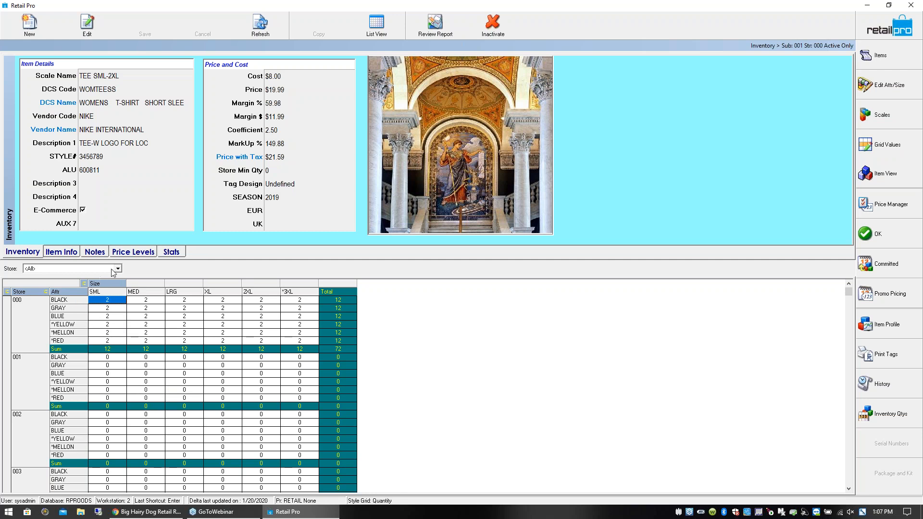
{"action": "left_click", "coordinate": [118, 269]}
{"action": "left_click", "coordinate": [81, 281]}
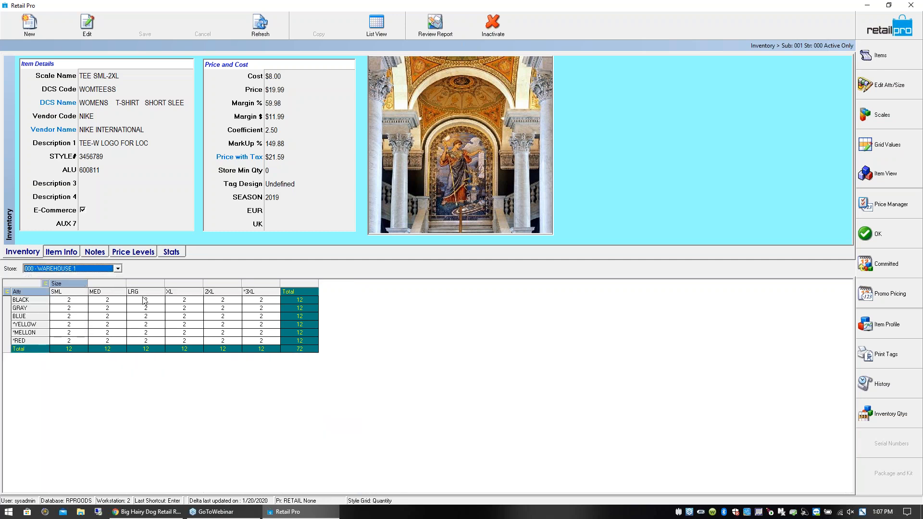
- Show unit costs in the style grid and set the 3XL unit cost to 9 for every attribute
{"action": "left_click", "coordinate": [220, 300]}
{"action": "left_click", "coordinate": [249, 303]}
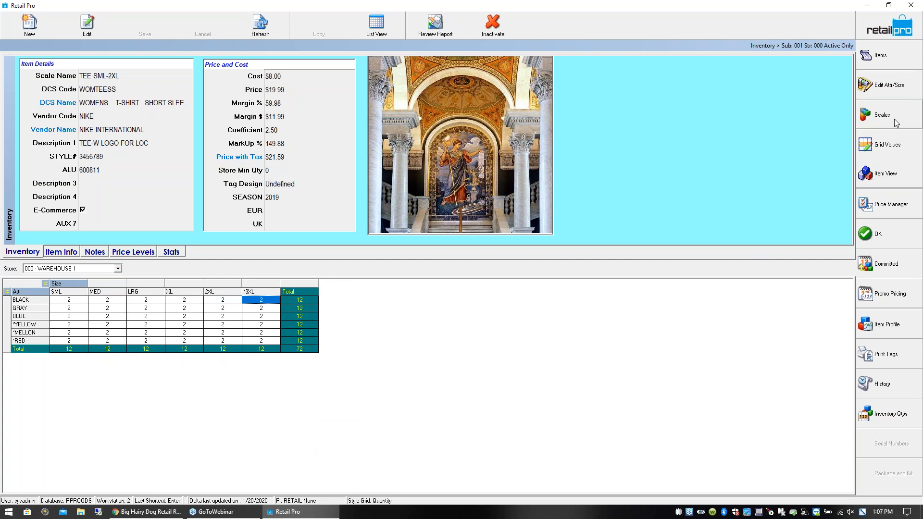
{"action": "left_click", "coordinate": [898, 145]}
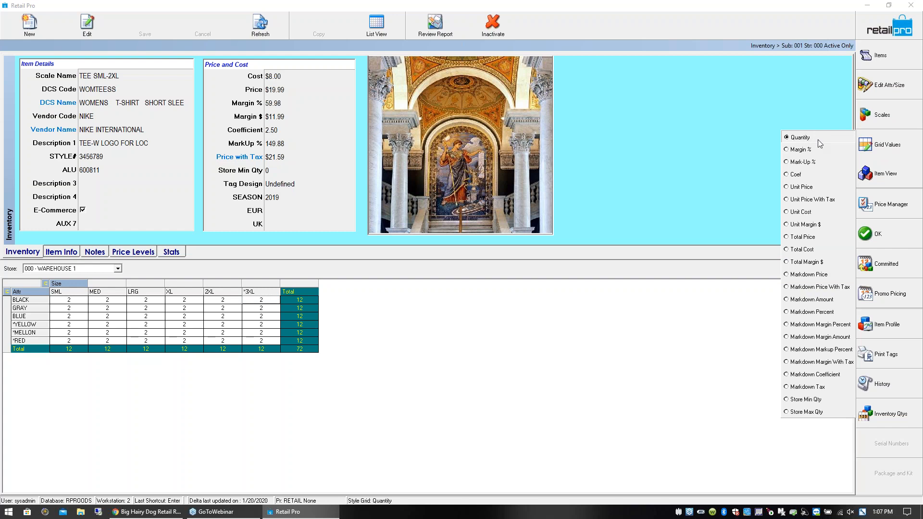
{"action": "left_click", "coordinate": [787, 215]}
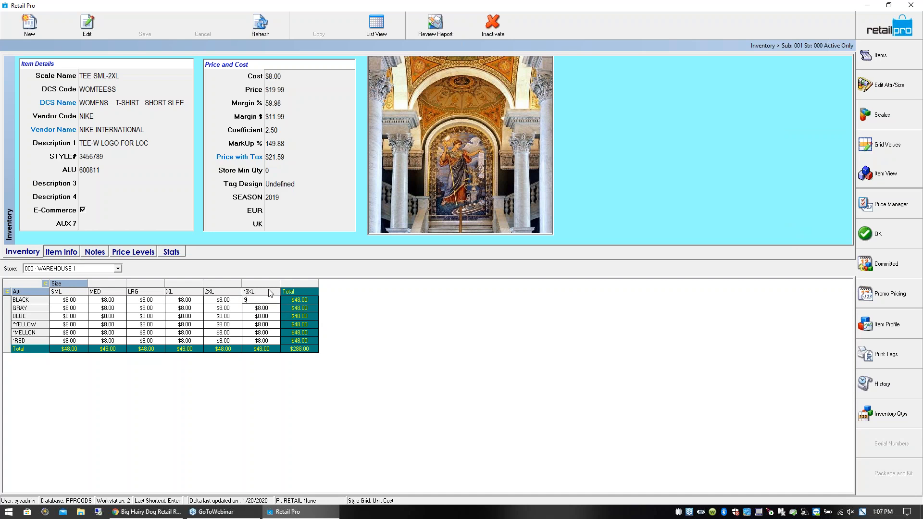
{"action": "type", "text": "9"}
{"action": "key", "text": "Return"}
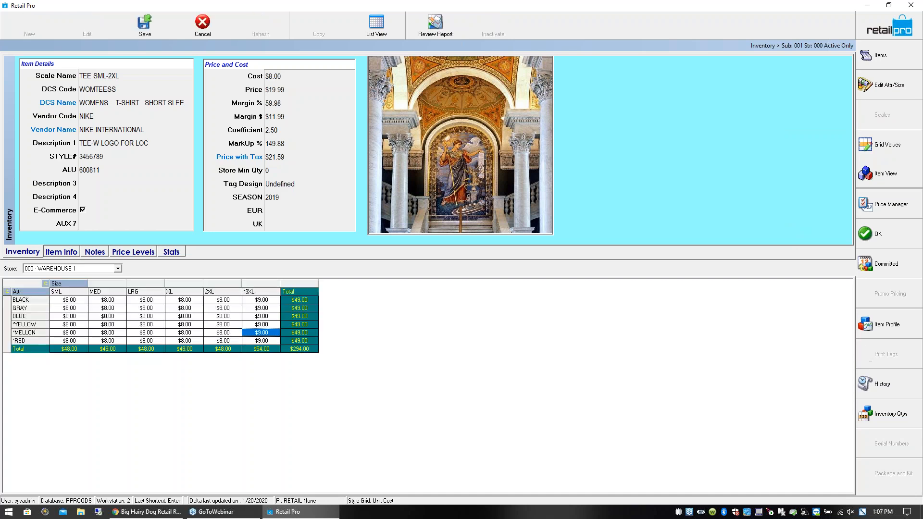
- Show unit prices in the style grid and set the 3XL unit price to 22 for every attribute
{"action": "left_click", "coordinate": [269, 300]}
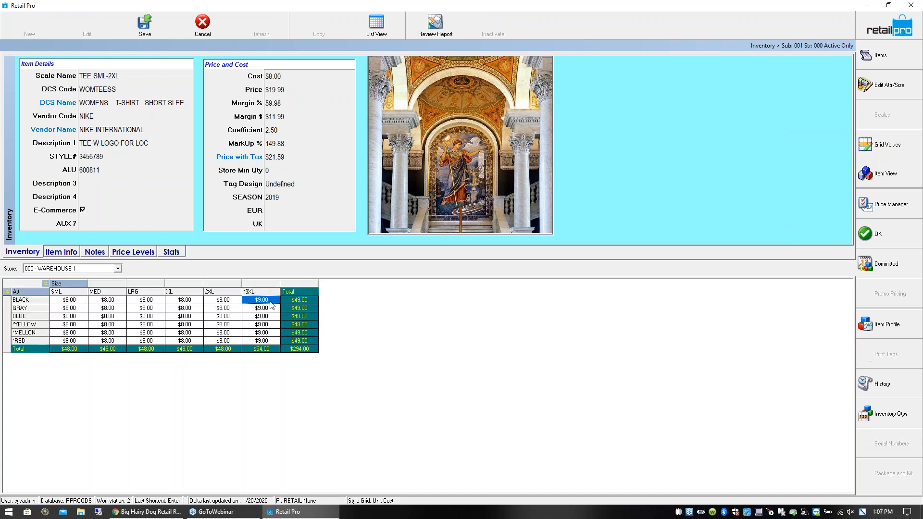
{"action": "left_click", "coordinate": [881, 150]}
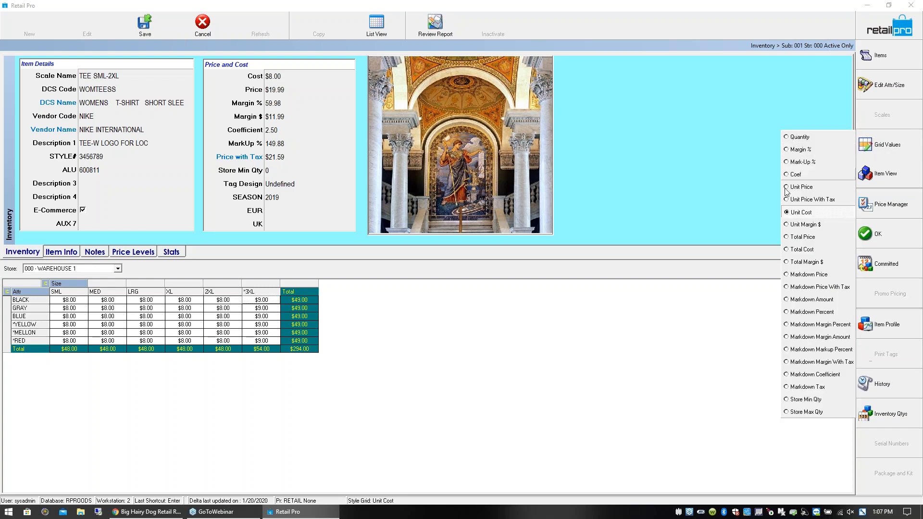
{"action": "left_click", "coordinate": [801, 188]}
{"action": "type", "text": "22"}
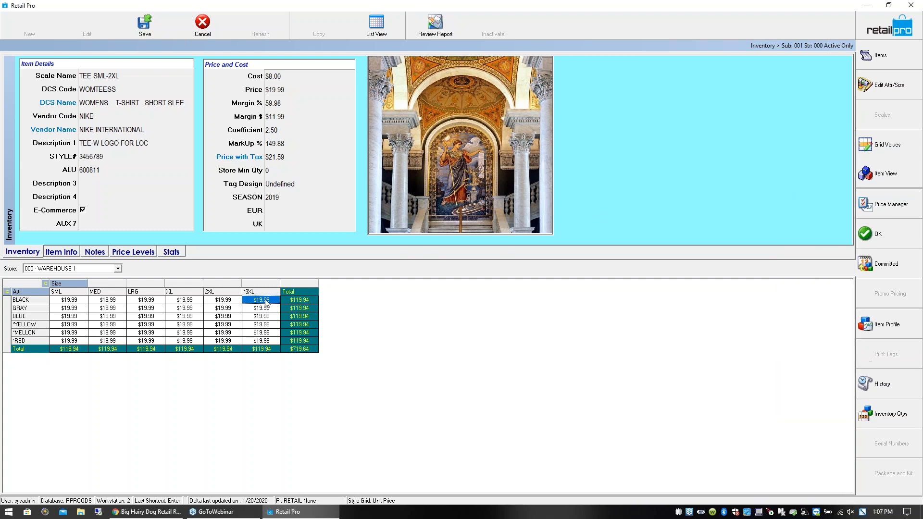
{"action": "key", "text": "Return"}
{"action": "type", "text": "22"}
{"action": "key", "text": "Return"}
{"action": "type", "text": "22"}
{"action": "key", "text": "Return"}
{"action": "type", "text": "22"}
{"action": "key", "text": "Return"}
{"action": "type", "text": "22"}
{"action": "key", "text": "Return"}
{"action": "type", "text": "22"}
{"action": "key", "text": "Return"}
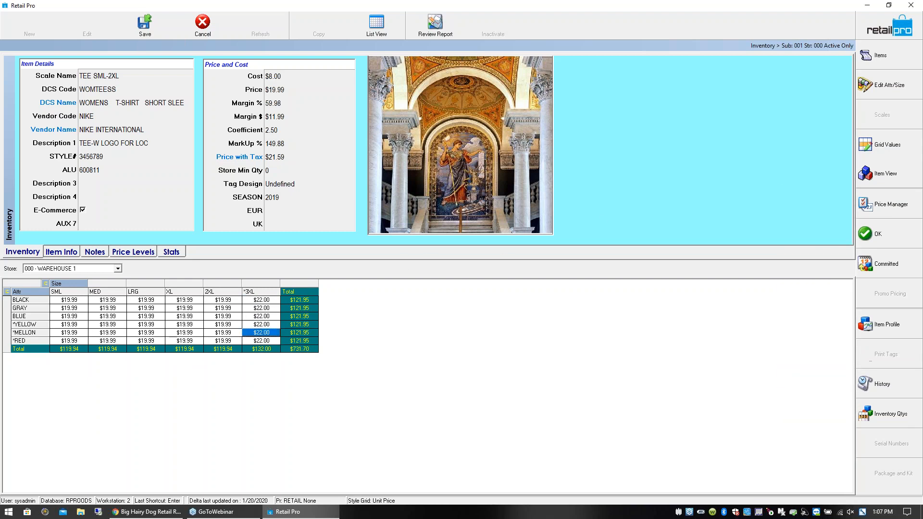
- Show quantities in the style grid again and check the overall and 3XL totals
{"action": "left_click", "coordinate": [268, 301]}
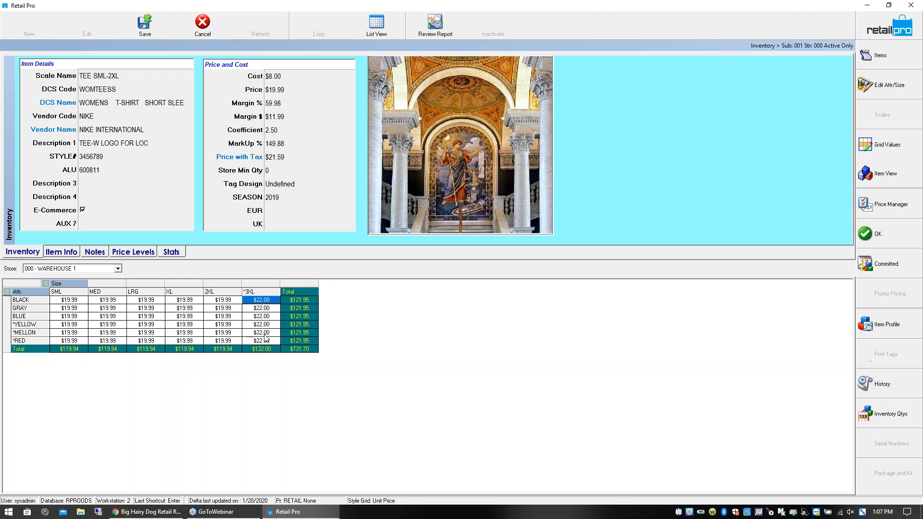
{"action": "left_click", "coordinate": [891, 147]}
{"action": "left_click", "coordinate": [803, 136]}
{"action": "left_click", "coordinate": [304, 351]}
{"action": "left_click", "coordinate": [263, 351]}
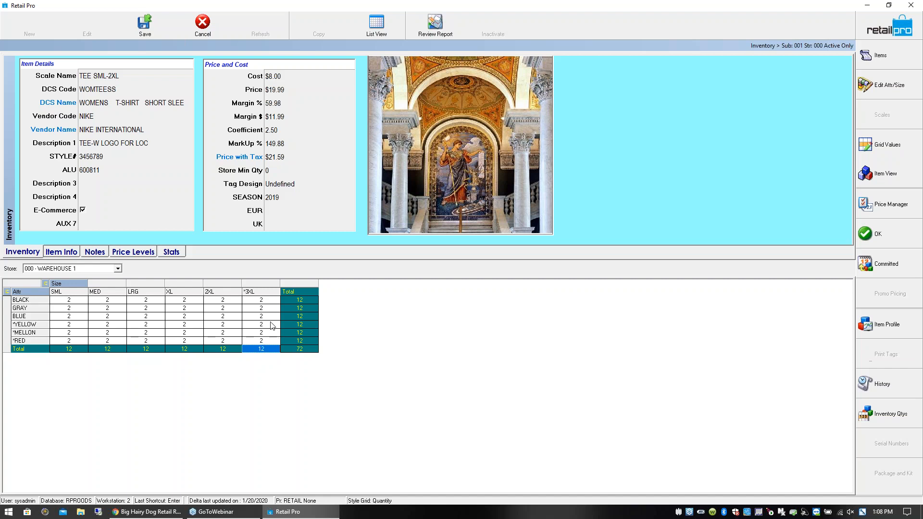
{"action": "left_click", "coordinate": [266, 301]}
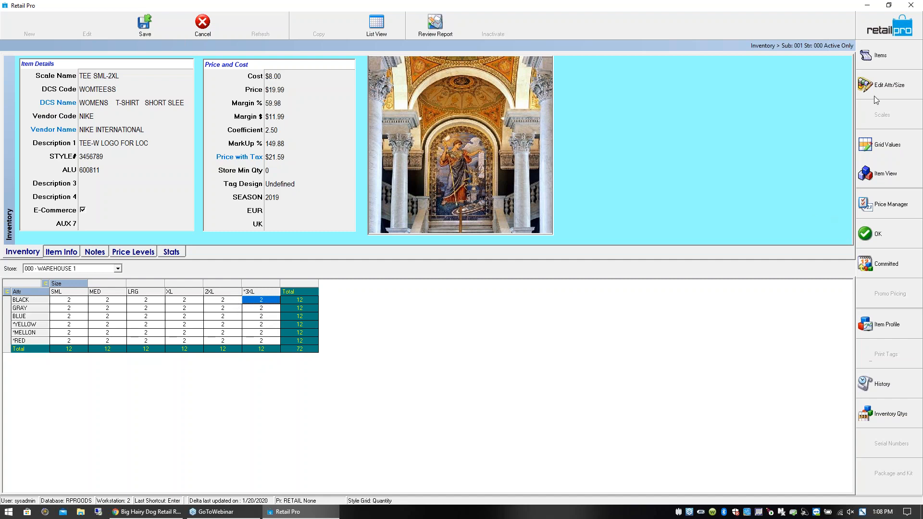
- List the T-shirt's individual items and check the store minimum quantities of the BLACK sizes
{"action": "left_click", "coordinate": [894, 54]}
{"action": "left_click", "coordinate": [80, 287]}
{"action": "left_click", "coordinate": [418, 287]}
{"action": "left_click", "coordinate": [409, 288]}
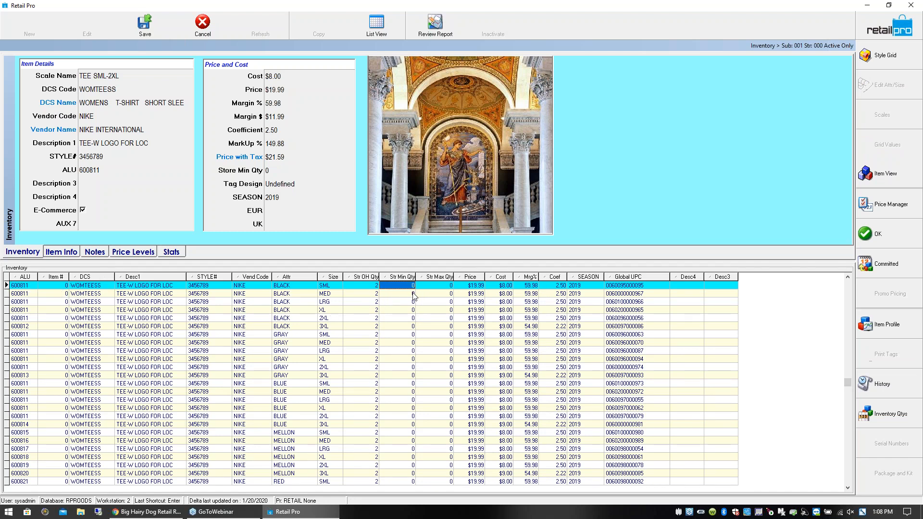
{"action": "key", "text": "Down"}
{"action": "key", "text": "Down"}
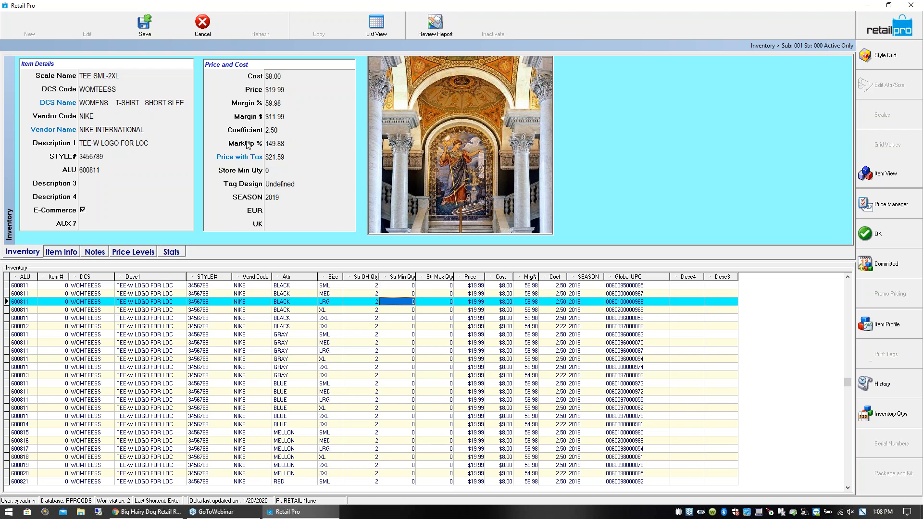
- Set the T-shirt style's Store Min Qty to 5 and save the changes
{"action": "left_click", "coordinate": [272, 171]}
{"action": "type", "text": "5"}
{"action": "key", "text": "Tab"}
{"action": "left_click", "coordinate": [145, 24]}
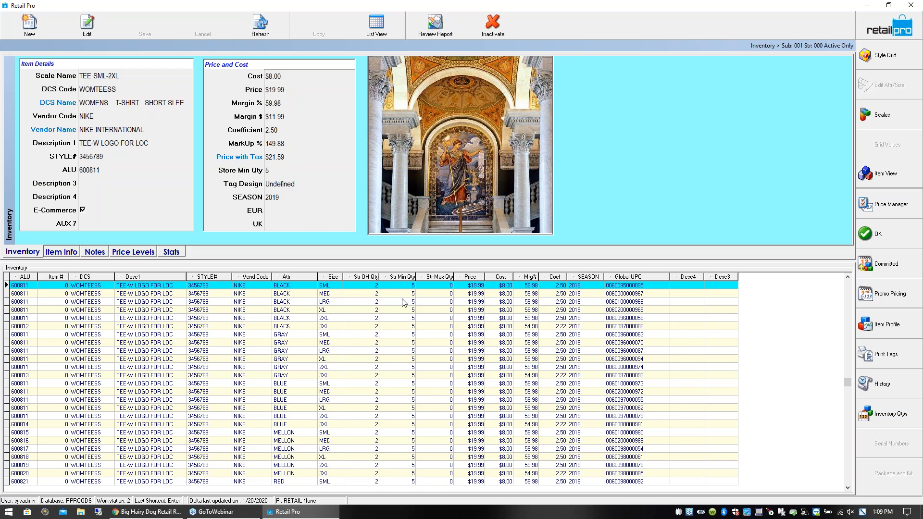
- Compare the on-hand quantity with the store minimum quantity of the BLACK SML item
{"action": "left_click", "coordinate": [407, 286]}
{"action": "left_click", "coordinate": [280, 201]}
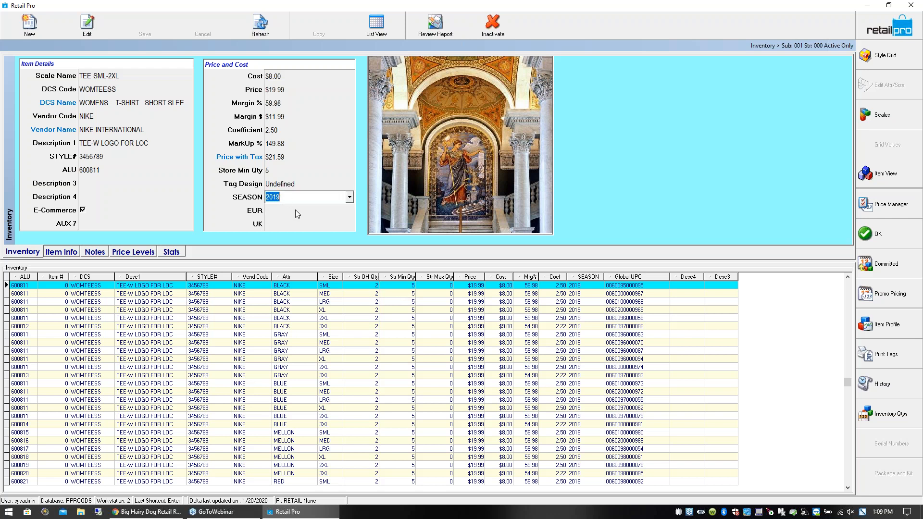
{"action": "left_click", "coordinate": [407, 288]}
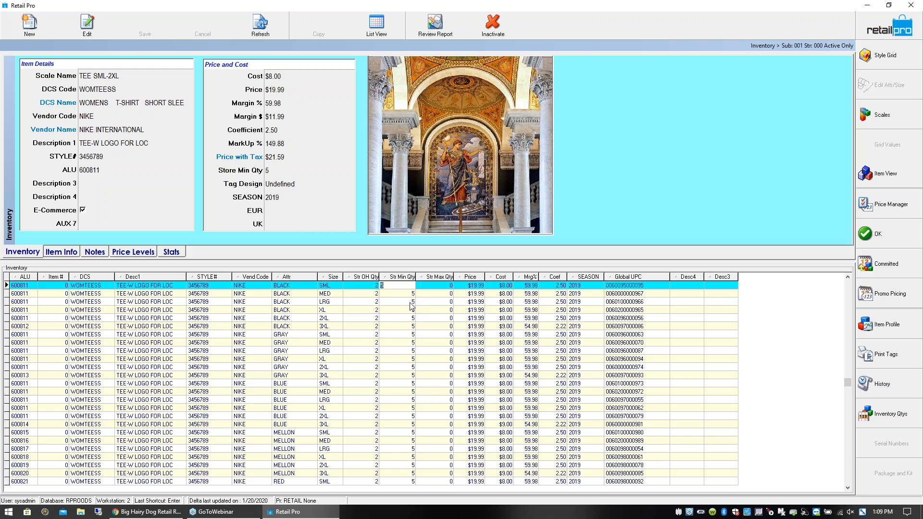
{"action": "left_click", "coordinate": [407, 295]}
{"action": "left_click", "coordinate": [410, 286]}
{"action": "left_click", "coordinate": [370, 288]}
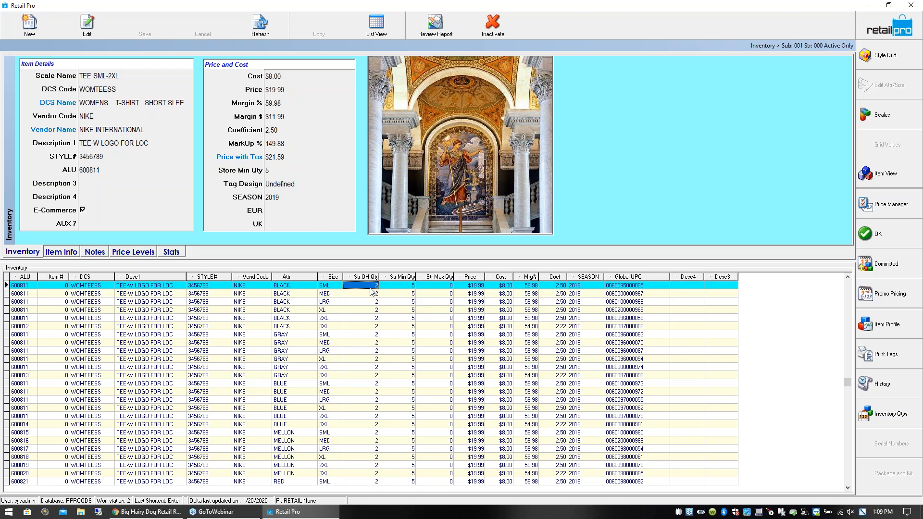
{"action": "left_click", "coordinate": [404, 291]}
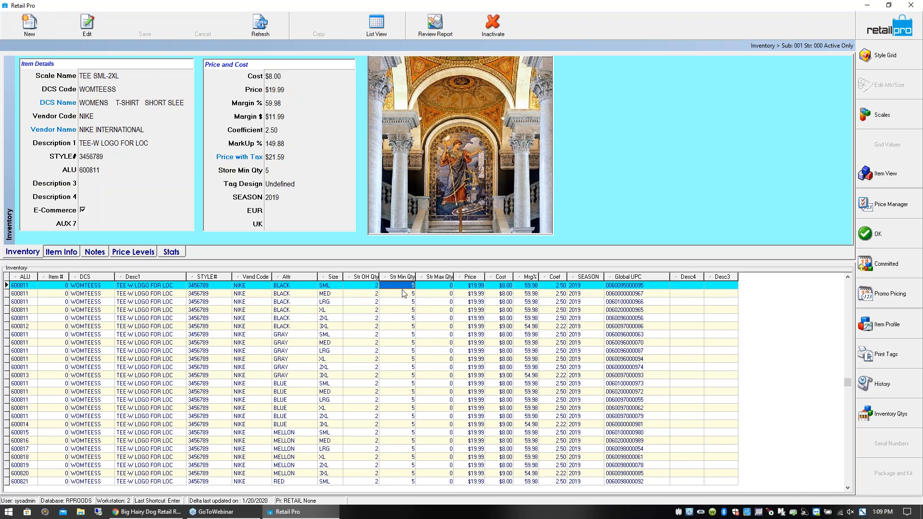
{"action": "left_click", "coordinate": [374, 288]}
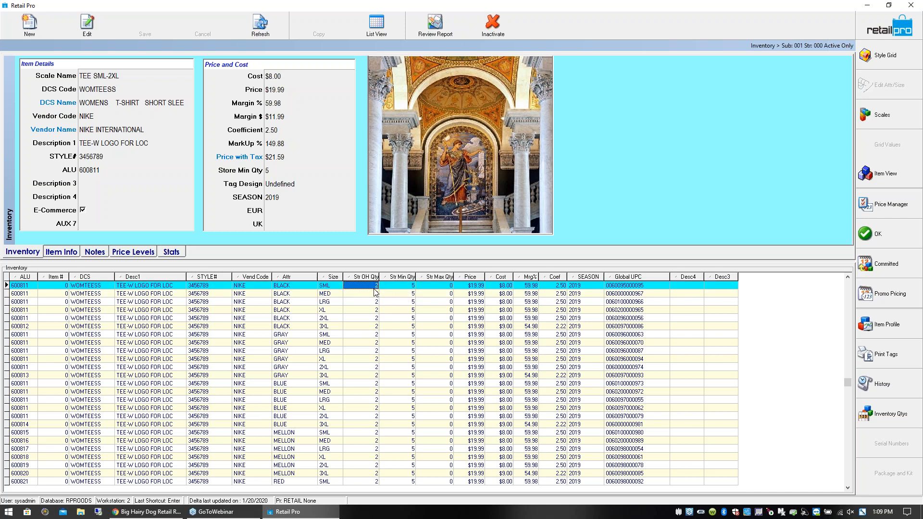
- Compare the store minimum quantities with the on-hand quantities of the BLACK T-shirt items, from SML through XL
{"action": "left_click", "coordinate": [401, 289]}
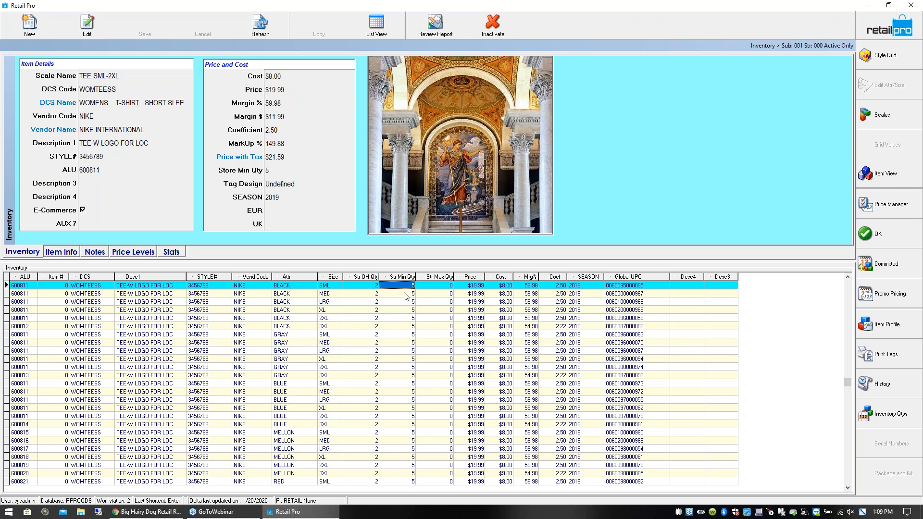
{"action": "left_click", "coordinate": [406, 294]}
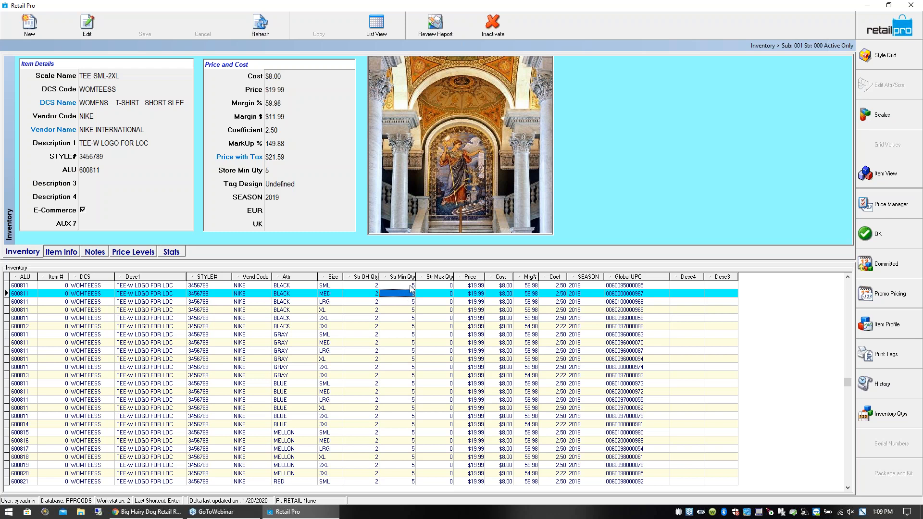
{"action": "left_click", "coordinate": [410, 285]}
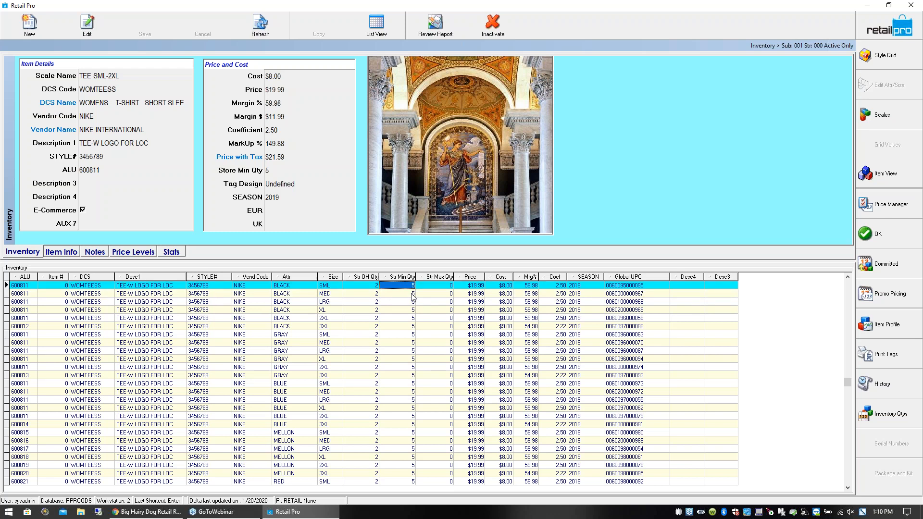
{"action": "left_click", "coordinate": [410, 296]}
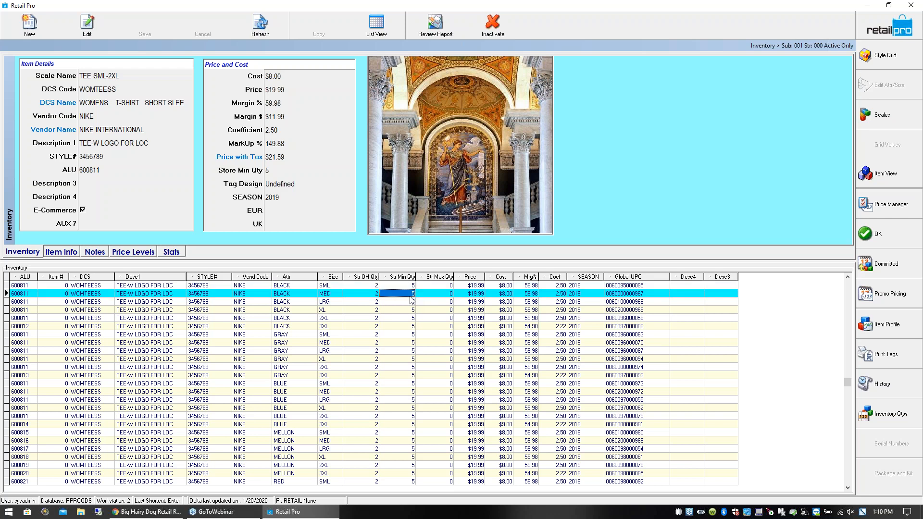
{"action": "left_click", "coordinate": [375, 295]}
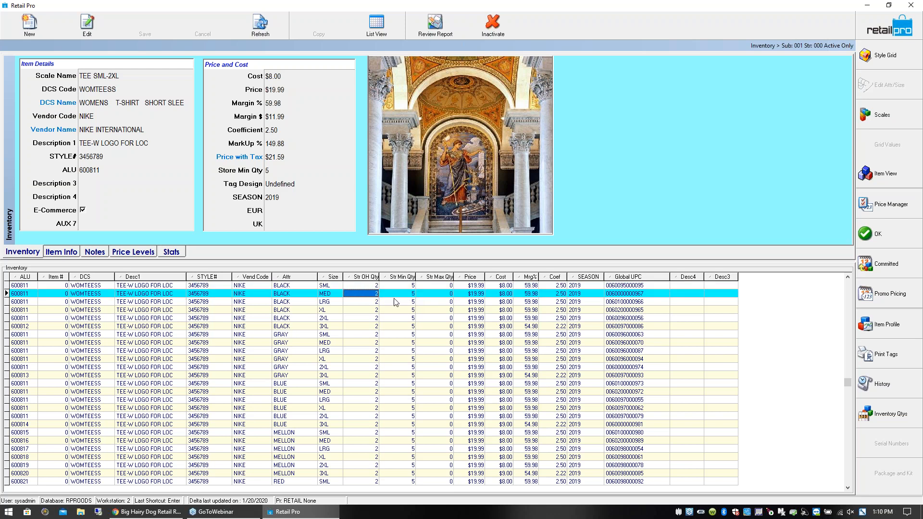
{"action": "left_click", "coordinate": [404, 293]}
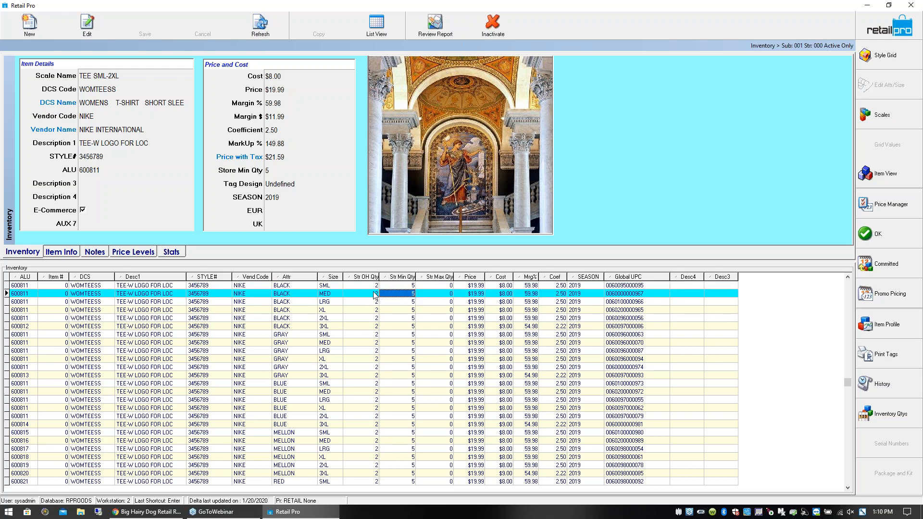
{"action": "left_click", "coordinate": [373, 294]}
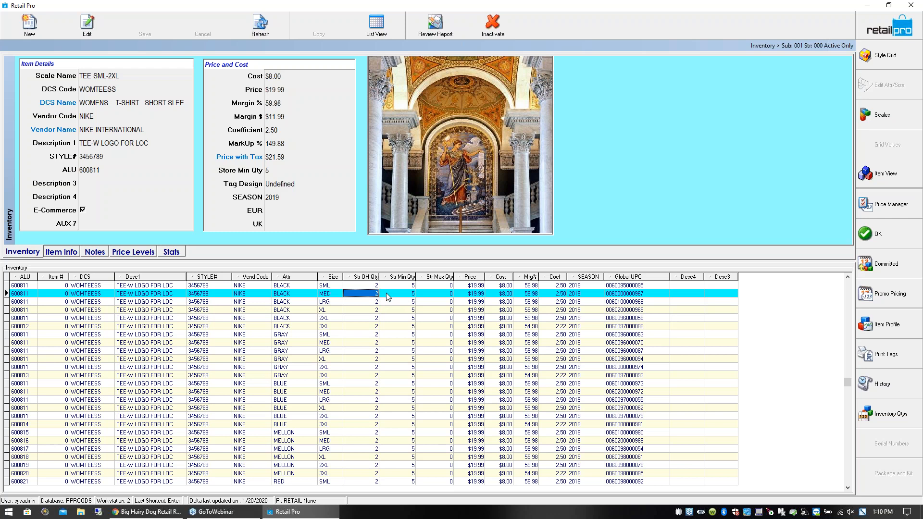
{"action": "left_click", "coordinate": [394, 294]}
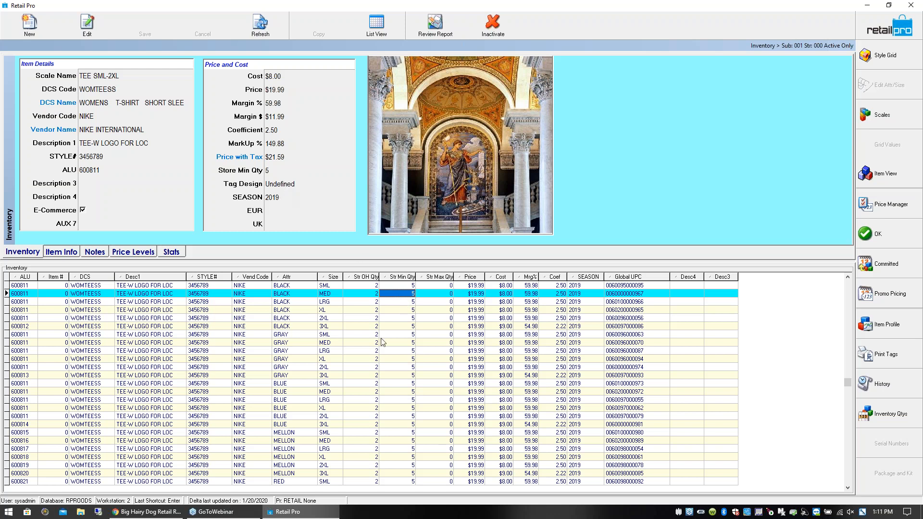
{"action": "left_click", "coordinate": [400, 302]}
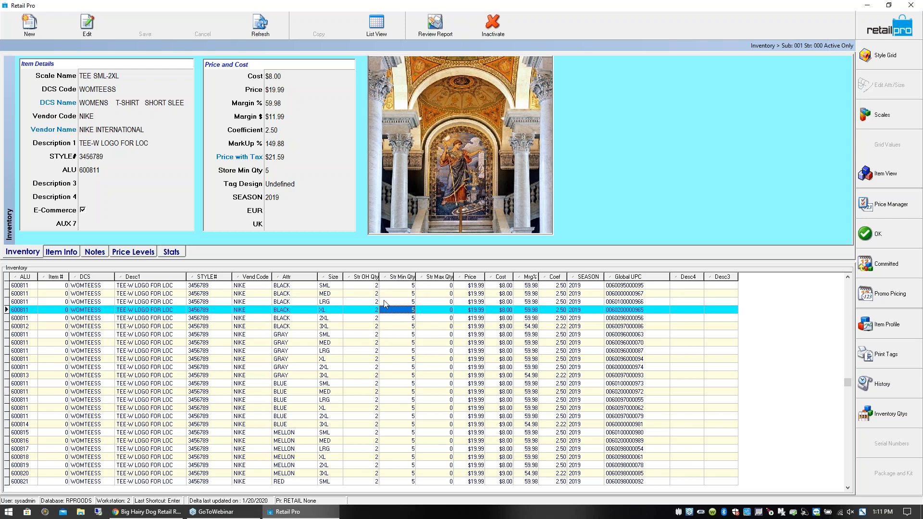
{"action": "left_click", "coordinate": [406, 288]}
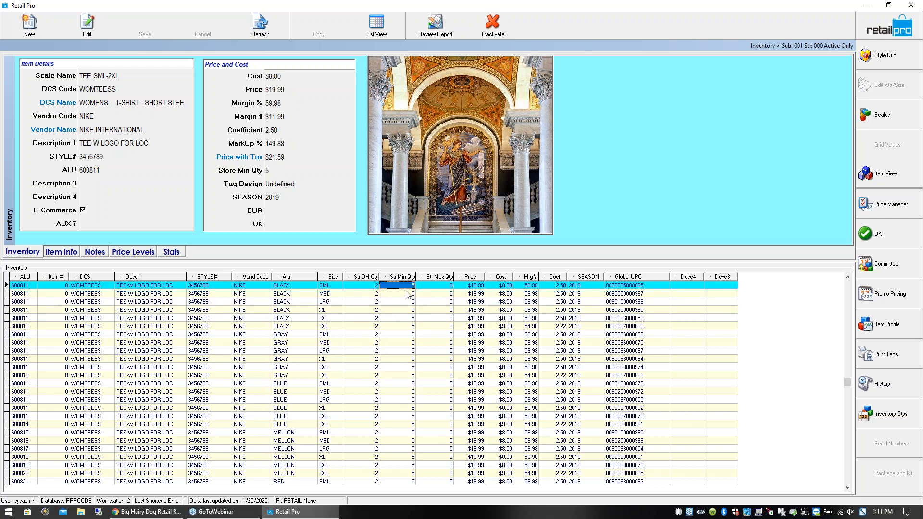
{"action": "left_click", "coordinate": [404, 295]}
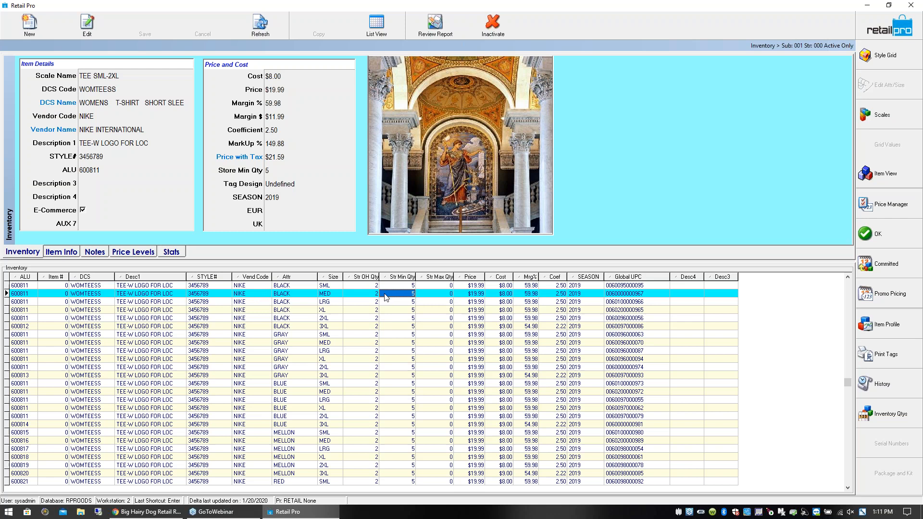
{"action": "left_click", "coordinate": [403, 302]}
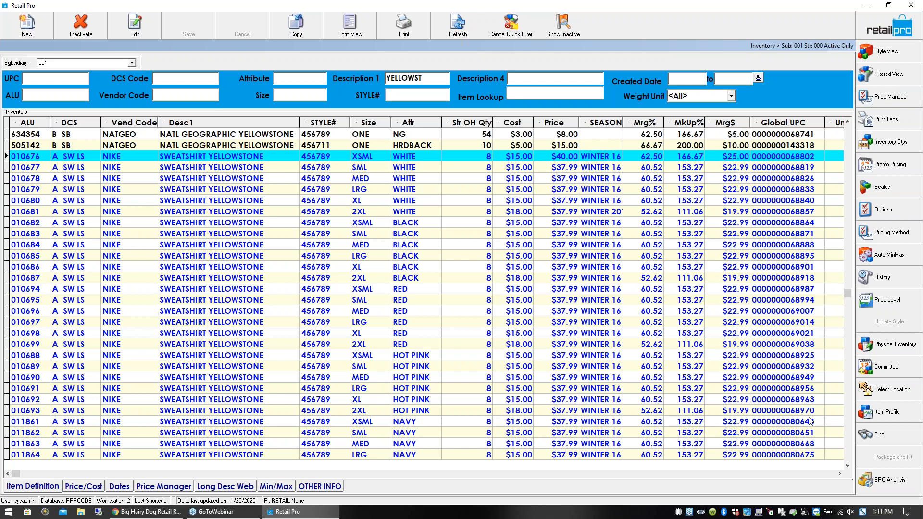
{"action": "left_click", "coordinate": [887, 440]}
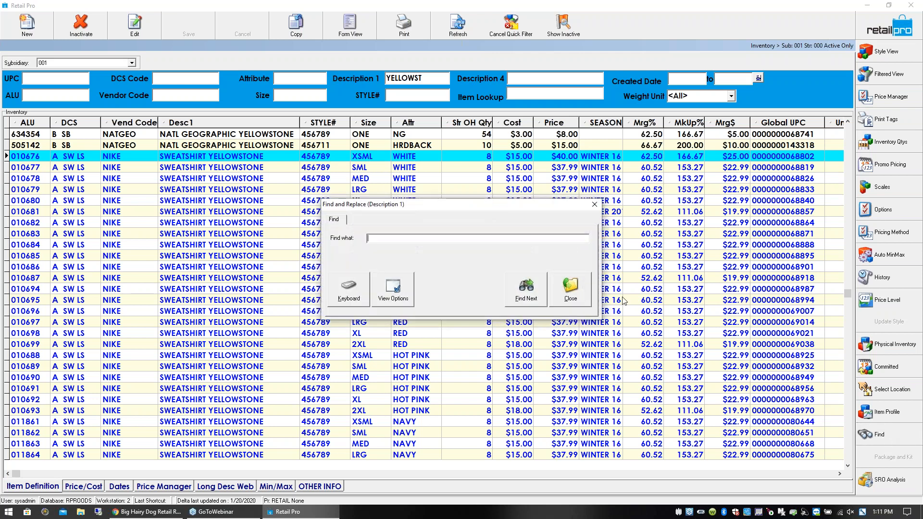
{"action": "left_click", "coordinate": [571, 288]}
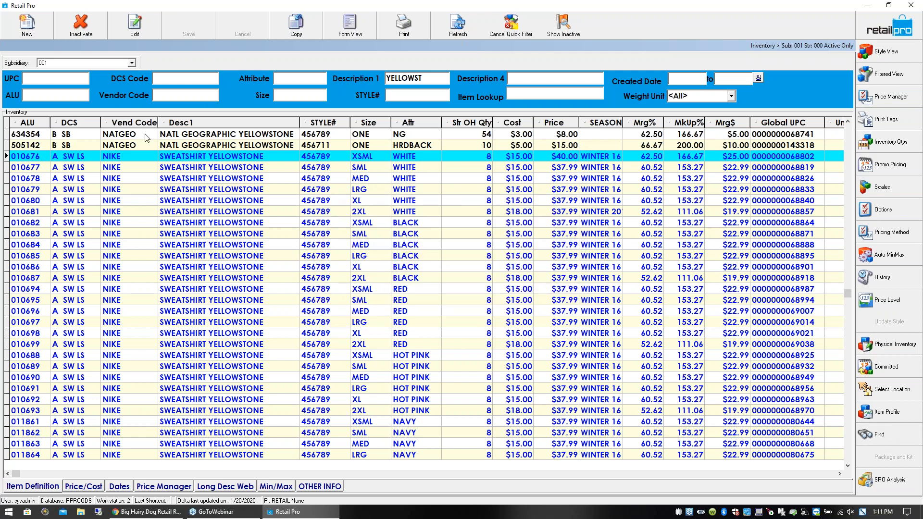
{"action": "left_click", "coordinate": [121, 167]}
{"action": "left_click", "coordinate": [121, 167]}
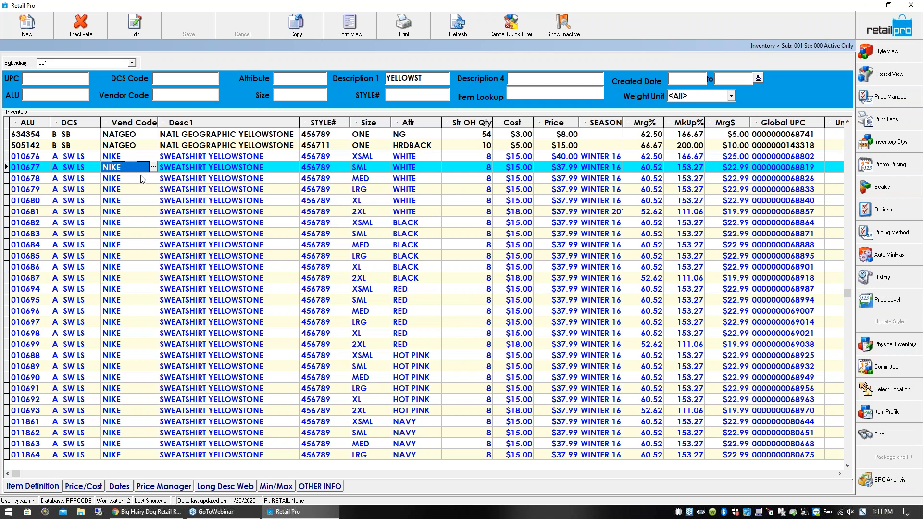
- Open the promotional pricing for the WHITE XSML Yellowstone sweatshirt and examine the quantity price tiers of the T-shirt Pricing promotion
{"action": "left_click", "coordinate": [331, 160]}
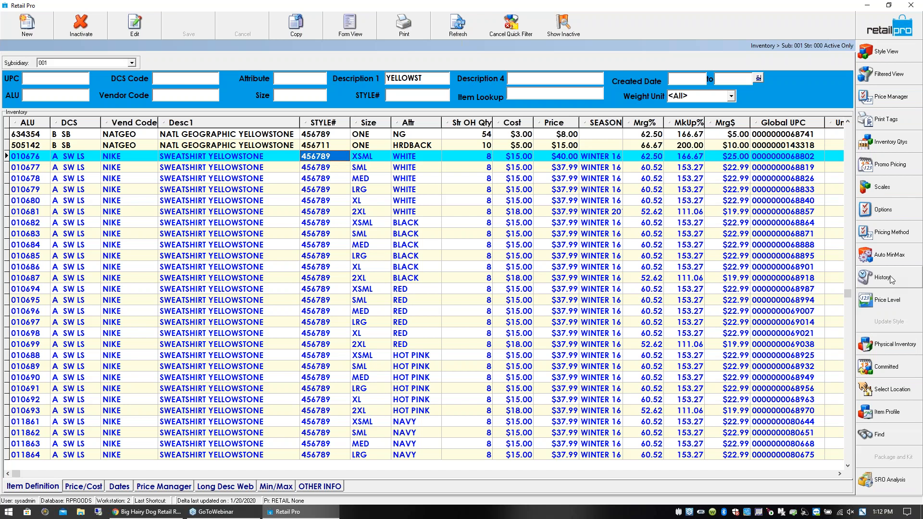
{"action": "left_click", "coordinate": [895, 166]}
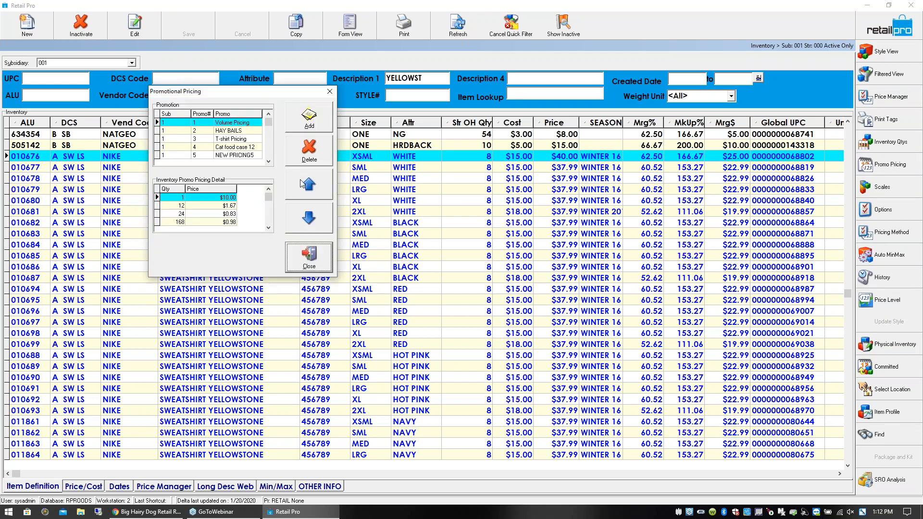
{"action": "left_click_drag", "start_coordinate": [264, 95], "coordinate": [440, 135]}
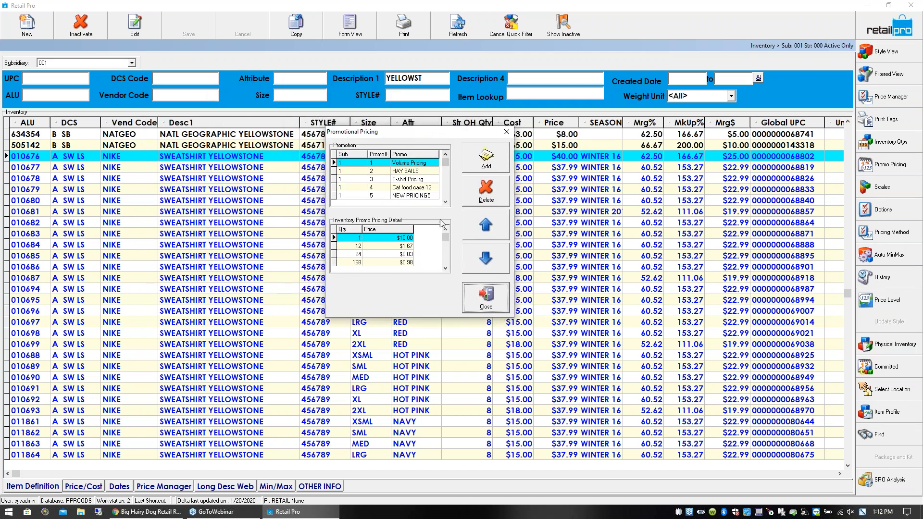
{"action": "left_click", "coordinate": [423, 182]}
{"action": "left_click", "coordinate": [382, 239]}
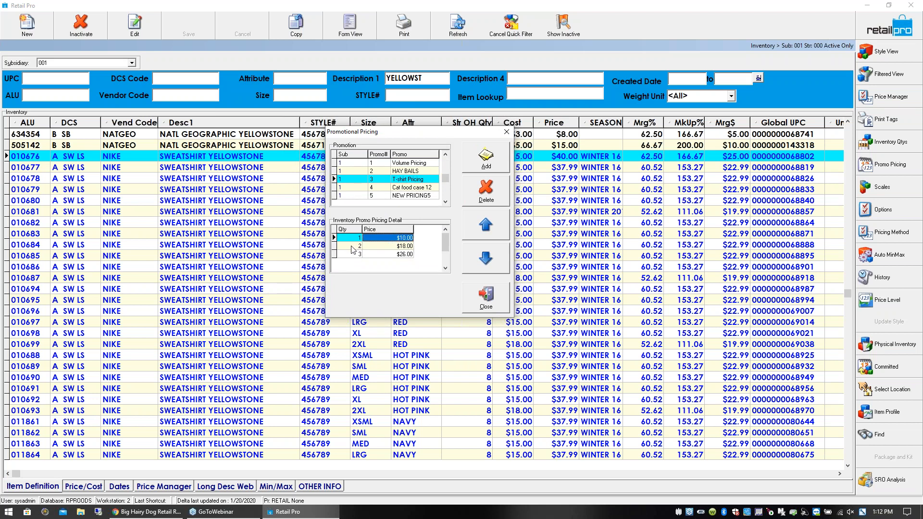
{"action": "left_click", "coordinate": [389, 247]}
{"action": "left_click", "coordinate": [372, 254]}
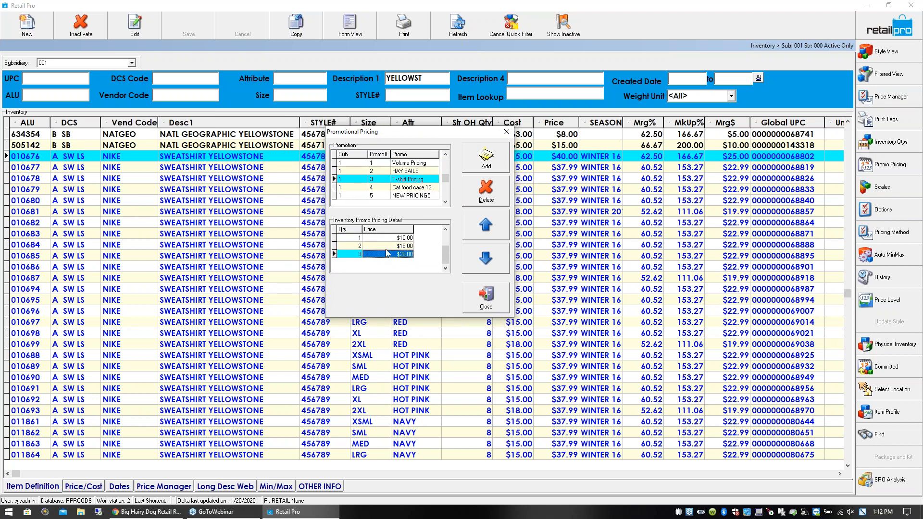
- Examine the quantity price tiers of the POSTCARDS promotion, and close the promotional pricing
{"action": "left_click", "coordinate": [447, 203]}
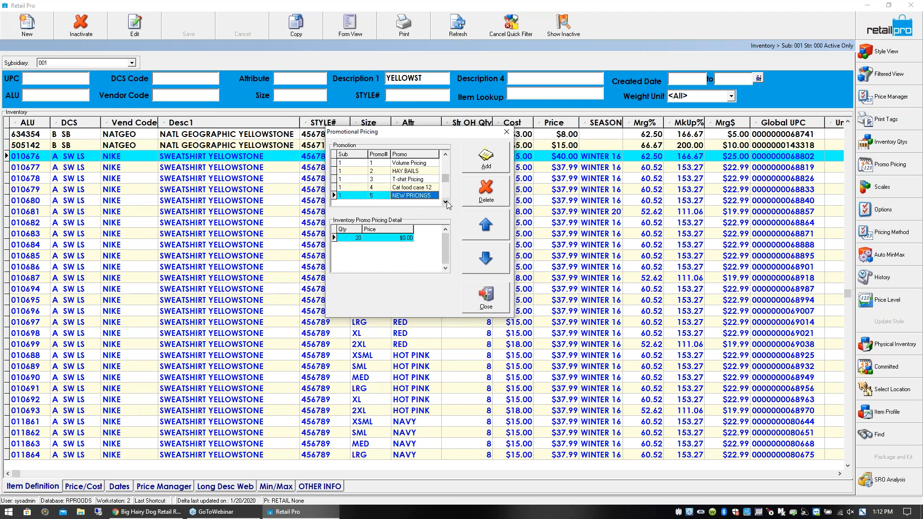
{"action": "left_click", "coordinate": [446, 202]}
{"action": "left_click", "coordinate": [446, 202]}
{"action": "left_click", "coordinate": [446, 202]}
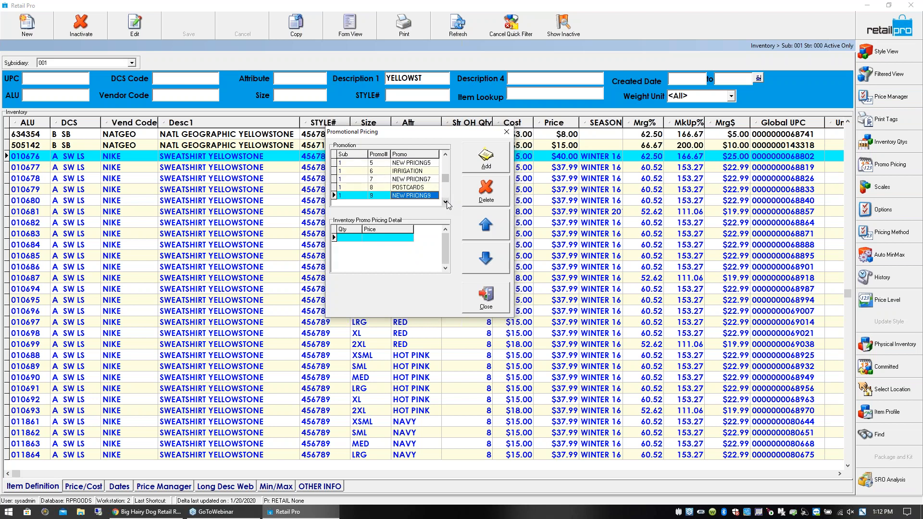
{"action": "left_click", "coordinate": [426, 189]}
{"action": "left_click", "coordinate": [360, 245]}
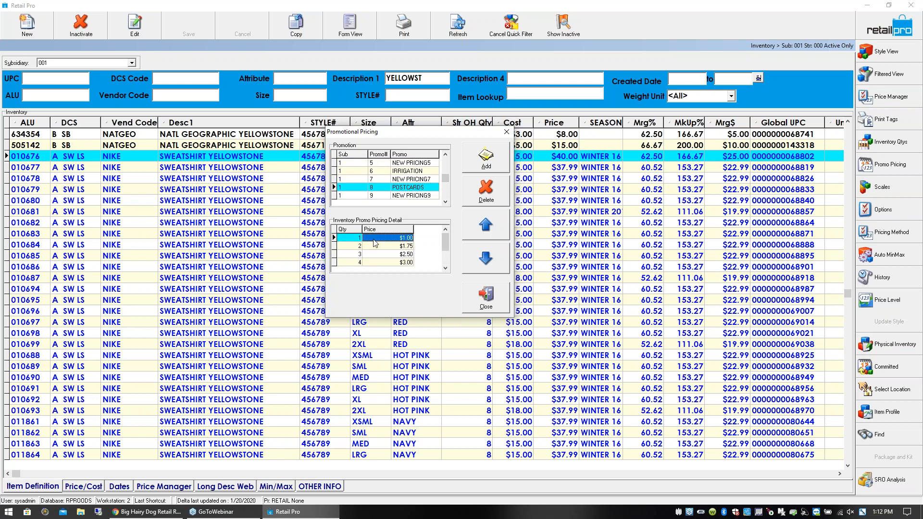
{"action": "left_click", "coordinate": [374, 254]}
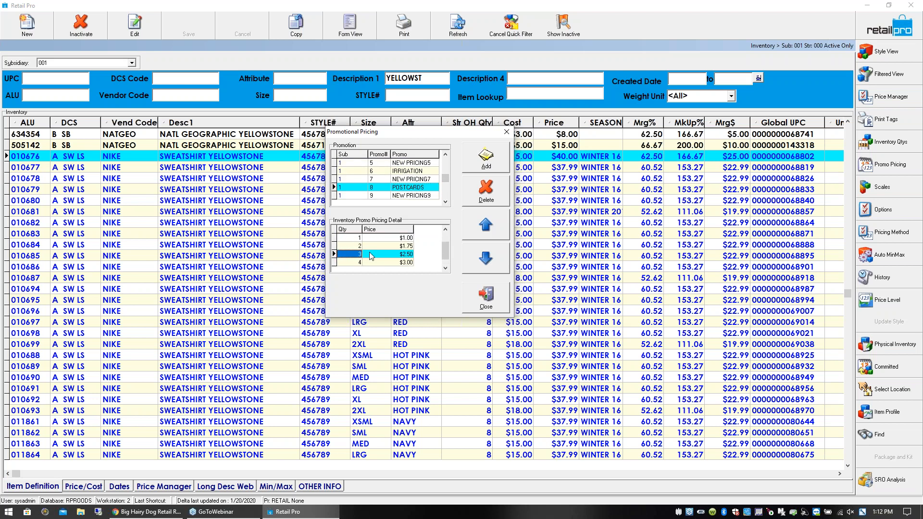
{"action": "left_click", "coordinate": [373, 263]}
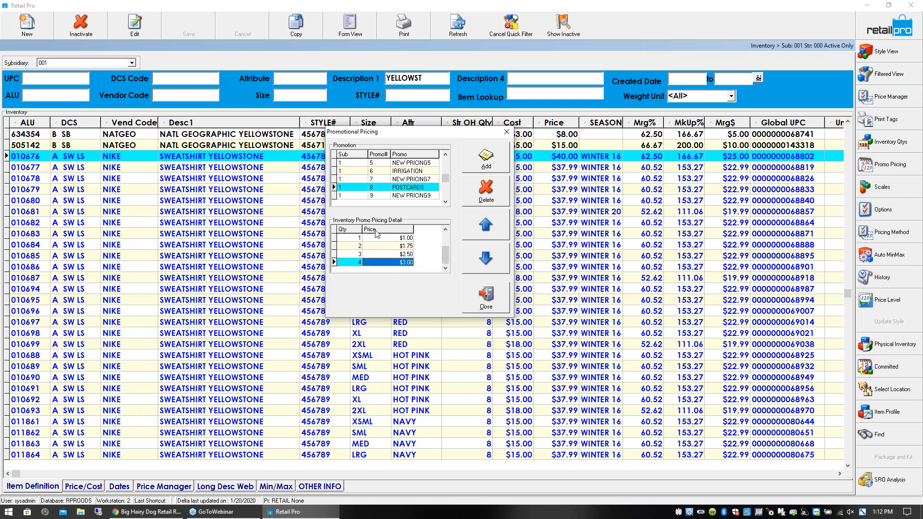
{"action": "left_click", "coordinate": [379, 188]}
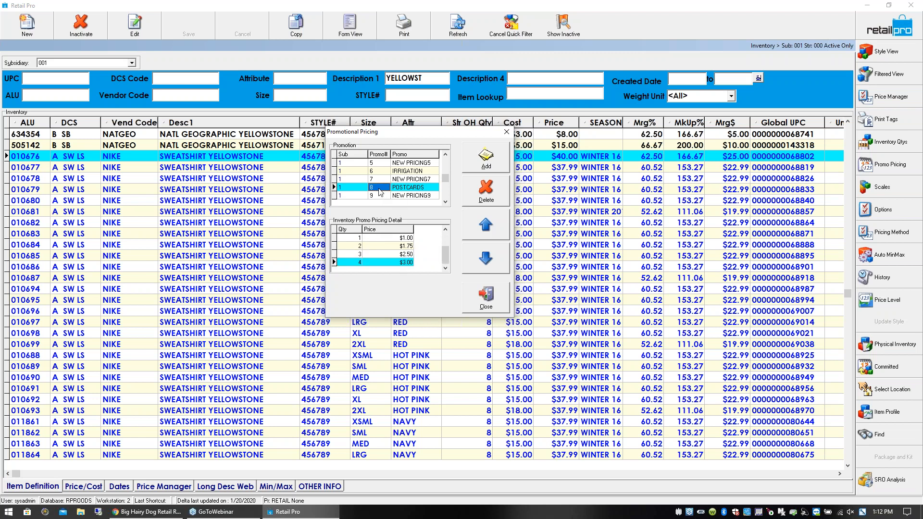
{"action": "left_click", "coordinate": [499, 308]}
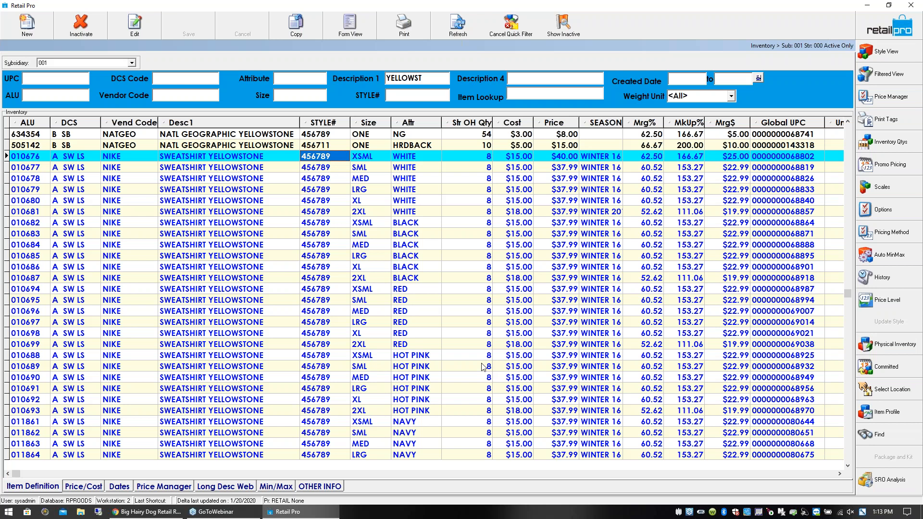
- Return to the Retail Pro home screen and start the Auto PO Wizard, proceeding to its store details
{"action": "left_click", "coordinate": [262, 157]}
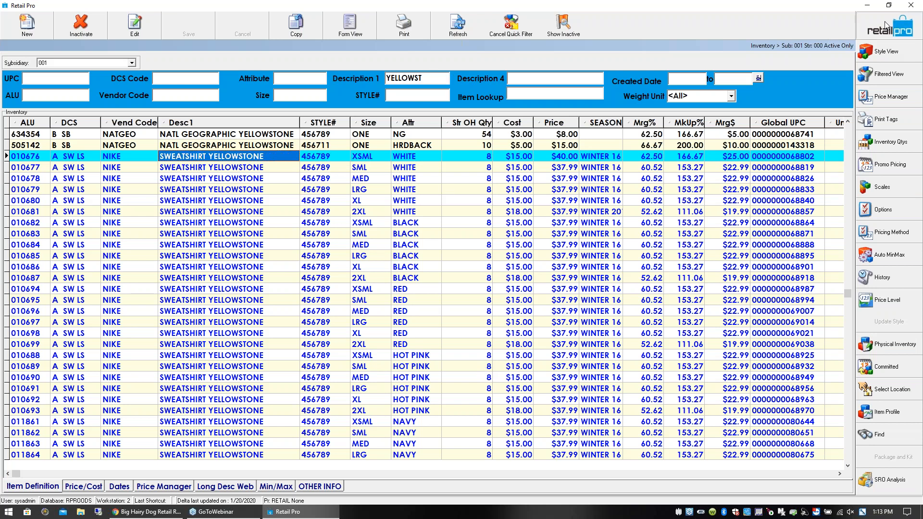
{"action": "left_click", "coordinate": [871, 33]}
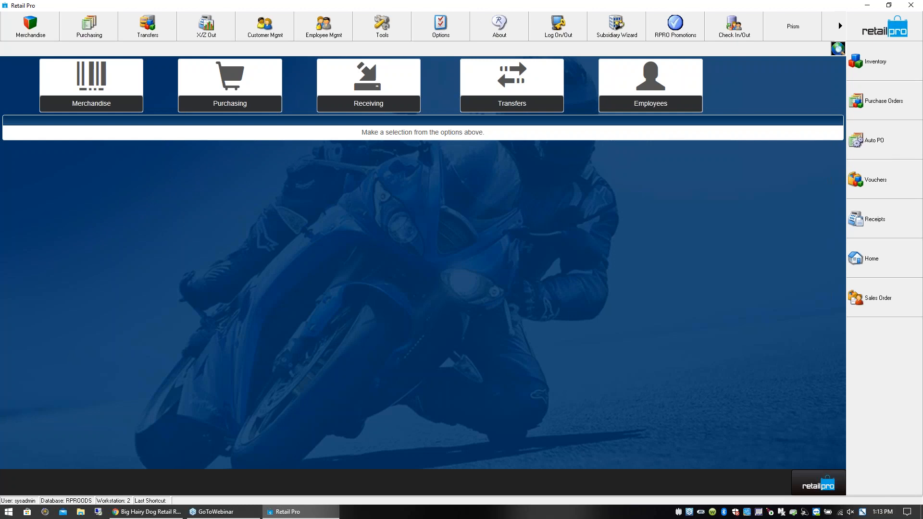
{"action": "left_click", "coordinate": [868, 139]}
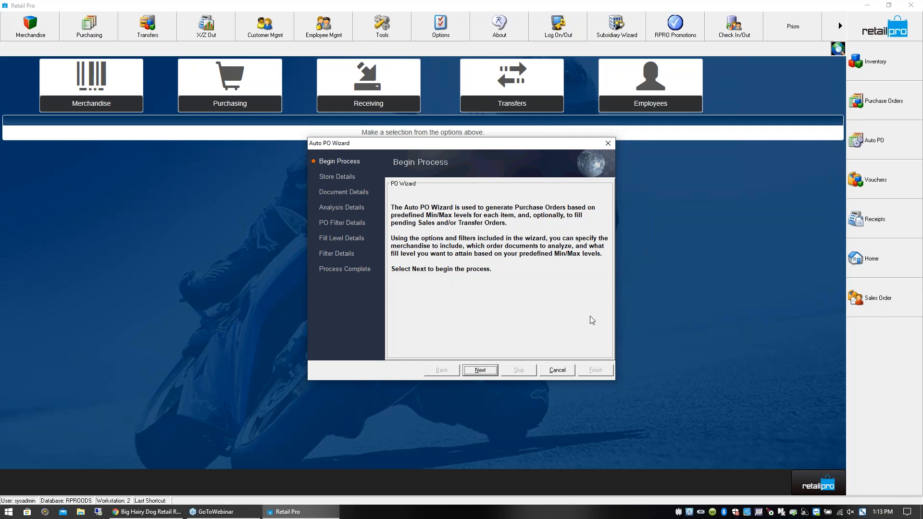
{"action": "left_click", "coordinate": [483, 370]}
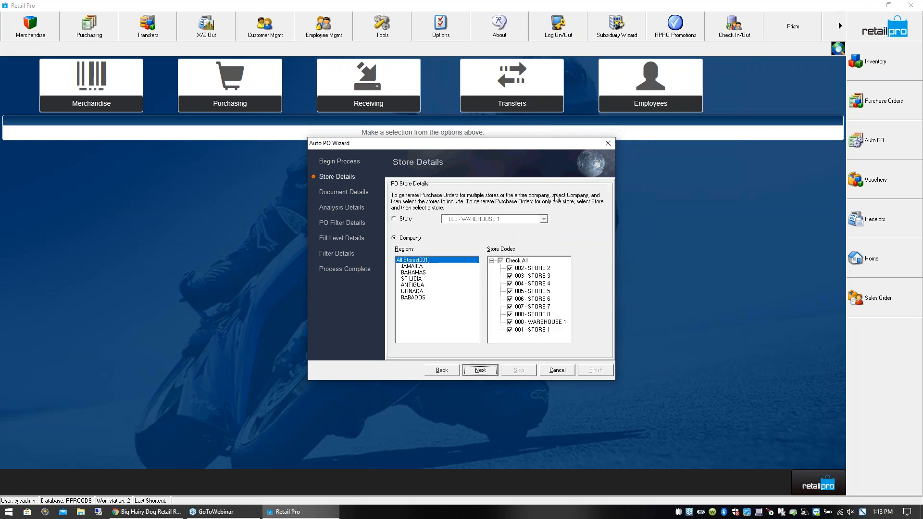
- Set the Auto PO scope to Company with all store codes included, WAREHOUSE 1 and STORE 1 among them
{"action": "left_click", "coordinate": [400, 224]}
{"action": "left_click", "coordinate": [398, 239]}
{"action": "left_click", "coordinate": [510, 331]}
{"action": "left_click", "coordinate": [510, 330]}
{"action": "left_click", "coordinate": [510, 323]}
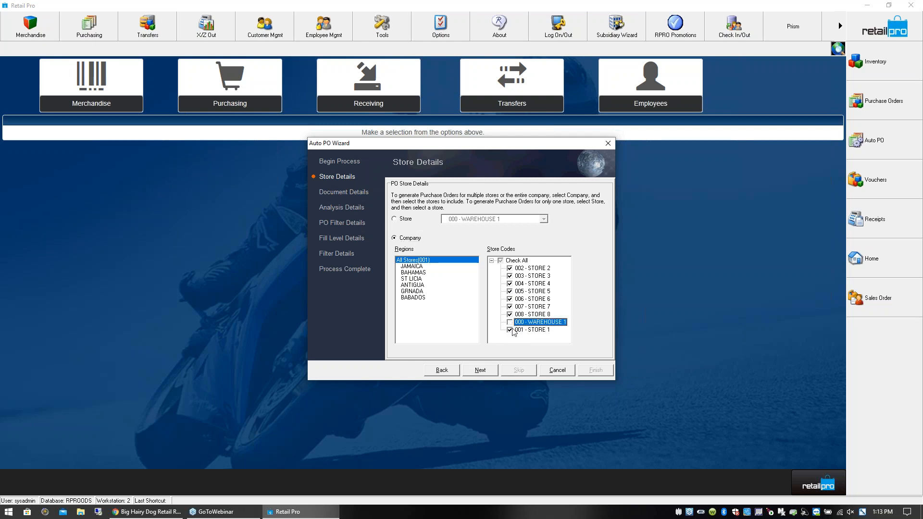
{"action": "left_click", "coordinate": [510, 330]}
{"action": "left_click", "coordinate": [511, 323]}
{"action": "left_click", "coordinate": [510, 331]}
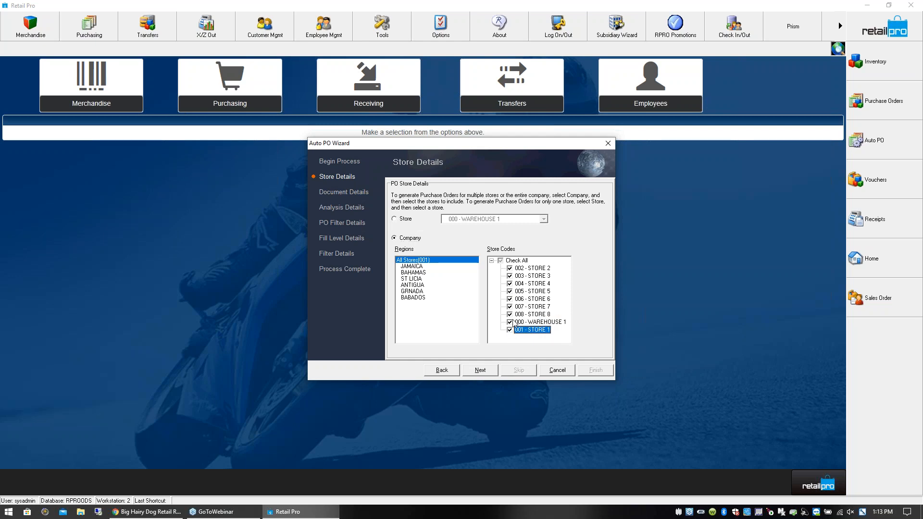
{"action": "left_click", "coordinate": [487, 371]}
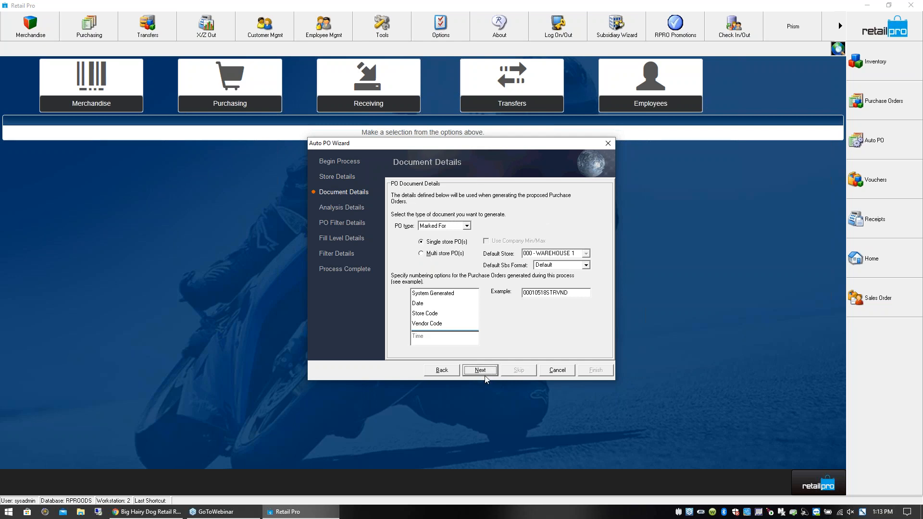
- Accept the Marked For single-store document settings, and keep In-transit, Transfer Orders and all Sales Orders types included in the analysis
{"action": "left_click", "coordinate": [484, 374]}
{"action": "left_click", "coordinate": [488, 373]}
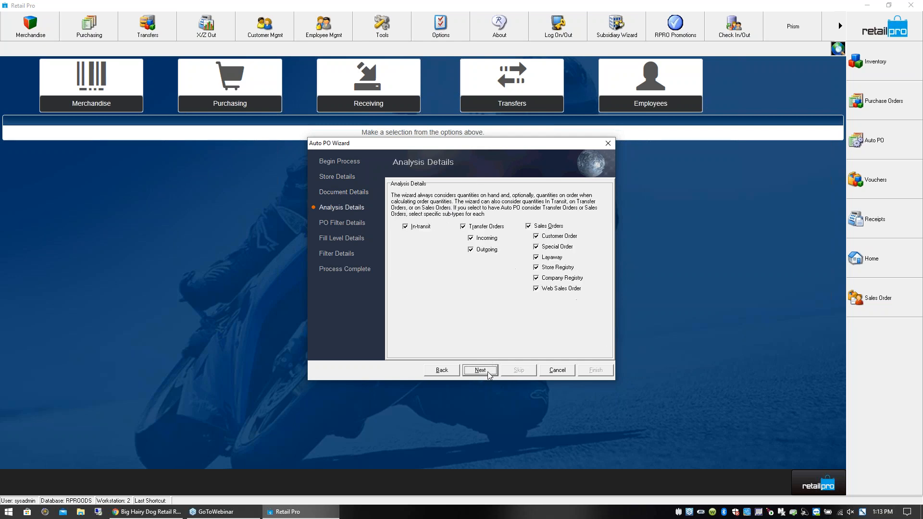
{"action": "left_click", "coordinate": [407, 226]}
{"action": "left_click", "coordinate": [406, 227]}
{"action": "left_click", "coordinate": [464, 227]}
{"action": "left_click", "coordinate": [464, 227]}
{"action": "left_click", "coordinate": [536, 290]}
{"action": "left_click", "coordinate": [537, 290]}
{"action": "left_click", "coordinate": [481, 371]}
- Clear both dates of the first purchase order date range, leave the range as Included, and continue to the fill level details
{"action": "left_click_drag", "start_coordinate": [459, 290], "coordinate": [366, 289]}
{"action": "key", "text": "BackSpace"}
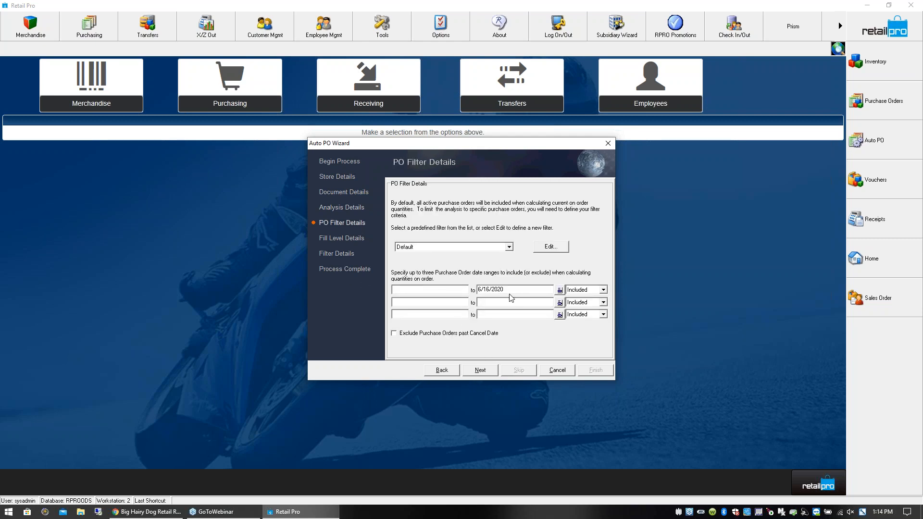
{"action": "left_click_drag", "start_coordinate": [518, 290], "coordinate": [475, 290]}
{"action": "key", "text": "BackSpace"}
{"action": "left_click", "coordinate": [604, 291]}
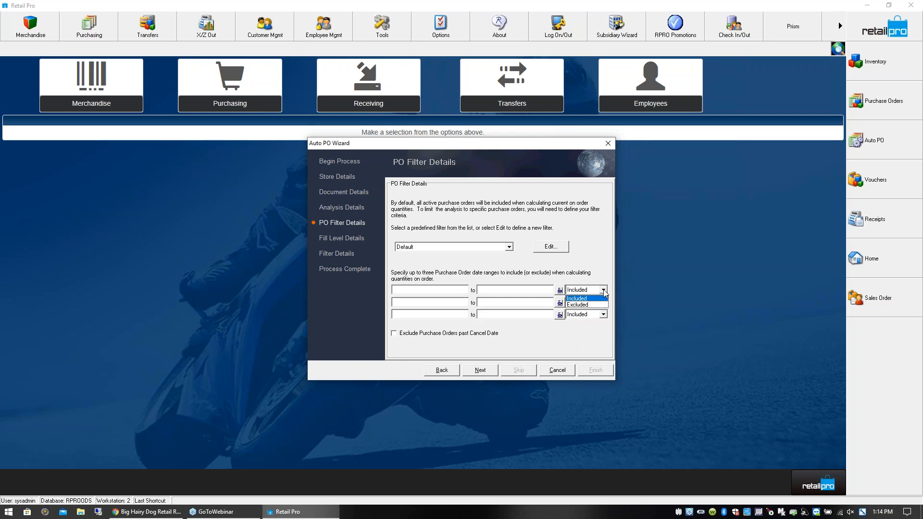
{"action": "left_click", "coordinate": [605, 283]}
{"action": "left_click", "coordinate": [483, 368]}
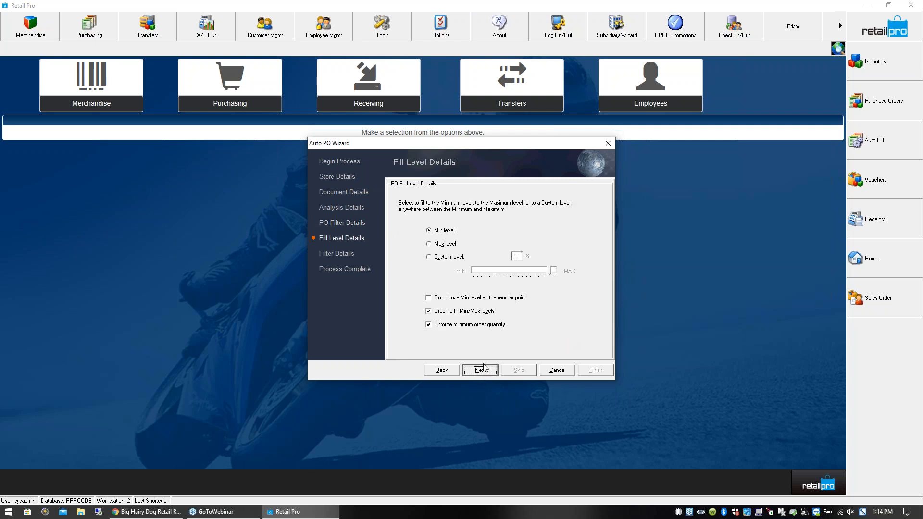
- Try the Max level and a Custom level of 94% as the purchase order fill level
{"action": "left_click", "coordinate": [458, 231]}
{"action": "left_click", "coordinate": [428, 244]}
{"action": "left_click", "coordinate": [428, 257]}
{"action": "left_click_drag", "start_coordinate": [554, 272], "coordinate": [542, 273]}
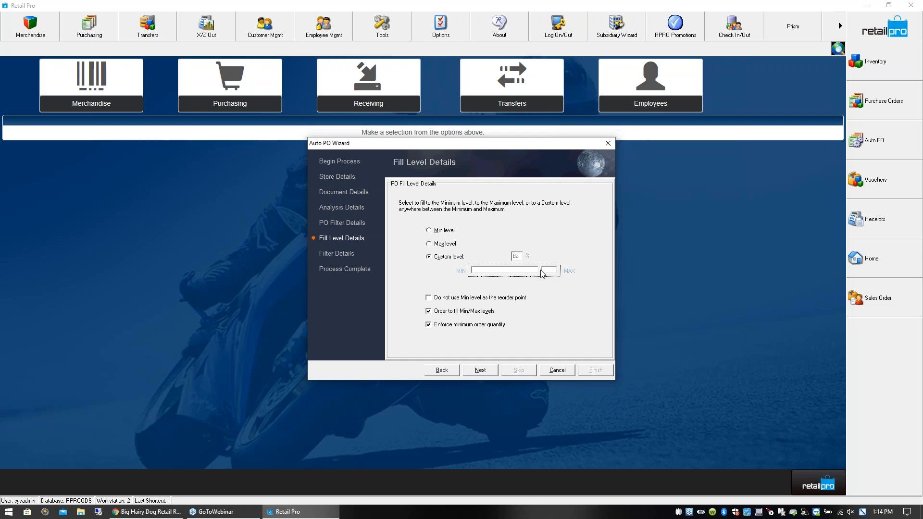
{"action": "left_click_drag", "start_coordinate": [543, 273], "coordinate": [552, 273]}
{"action": "left_click_drag", "start_coordinate": [547, 269], "coordinate": [551, 270]}
- Set the fill level to Min level, and clear all criteria of the PARKS TEE W/ LOGO item filter
{"action": "left_click", "coordinate": [432, 232]}
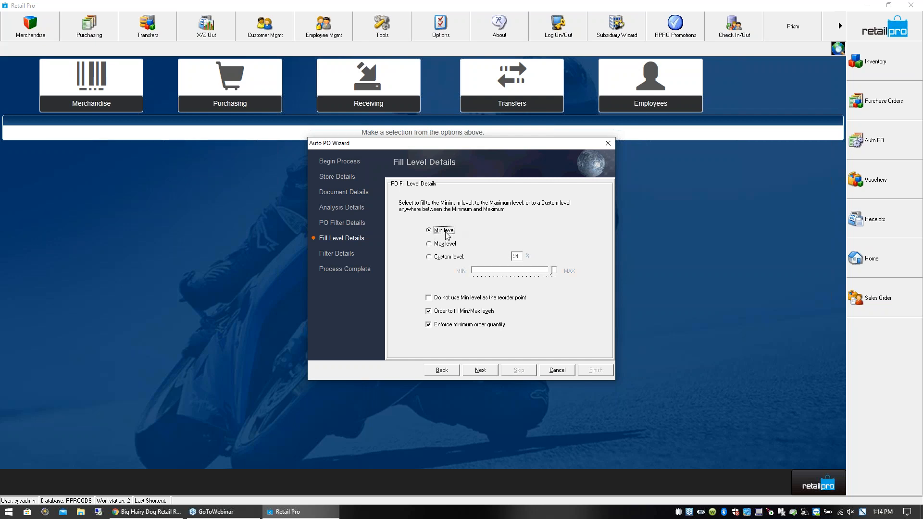
{"action": "left_click", "coordinate": [491, 373]}
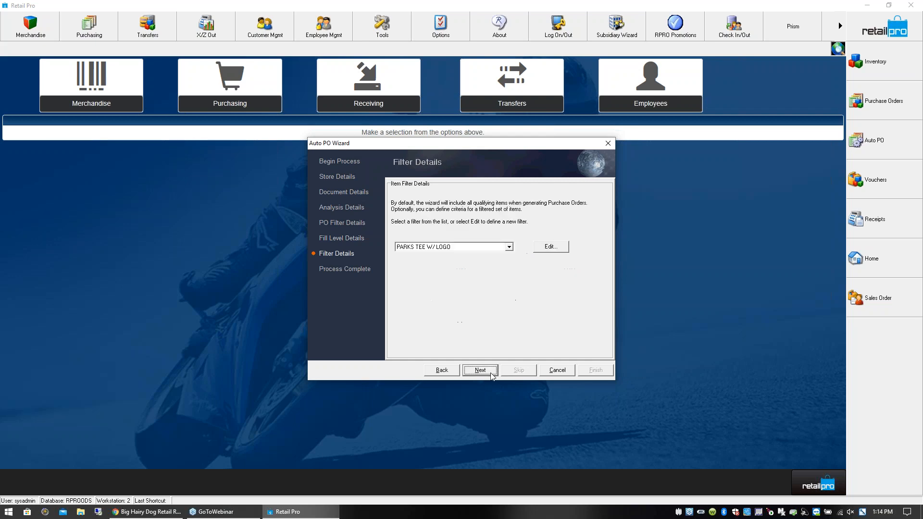
{"action": "left_click", "coordinate": [549, 247]}
{"action": "left_click", "coordinate": [615, 215]}
- Filter the items by Vendor Code NIKE and Description 1 LOC, and continue to the end of the wizard
{"action": "left_click", "coordinate": [409, 194]}
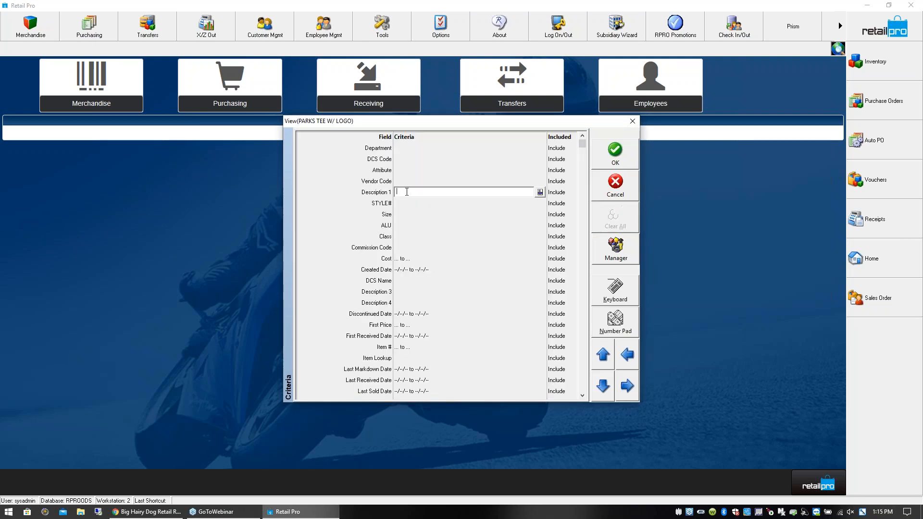
{"action": "left_click", "coordinate": [403, 181]}
{"action": "type", "text": "NIKE"}
{"action": "key", "text": "Tab"}
{"action": "left_click", "coordinate": [404, 193]}
{"action": "type", "text": "LOC"}
{"action": "left_click", "coordinate": [418, 224]}
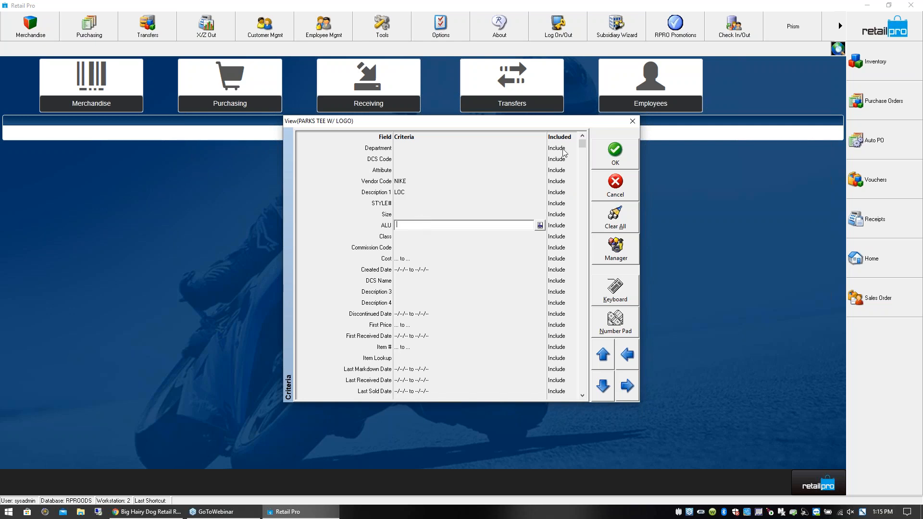
{"action": "left_click", "coordinate": [618, 162]}
{"action": "left_click", "coordinate": [483, 372]}
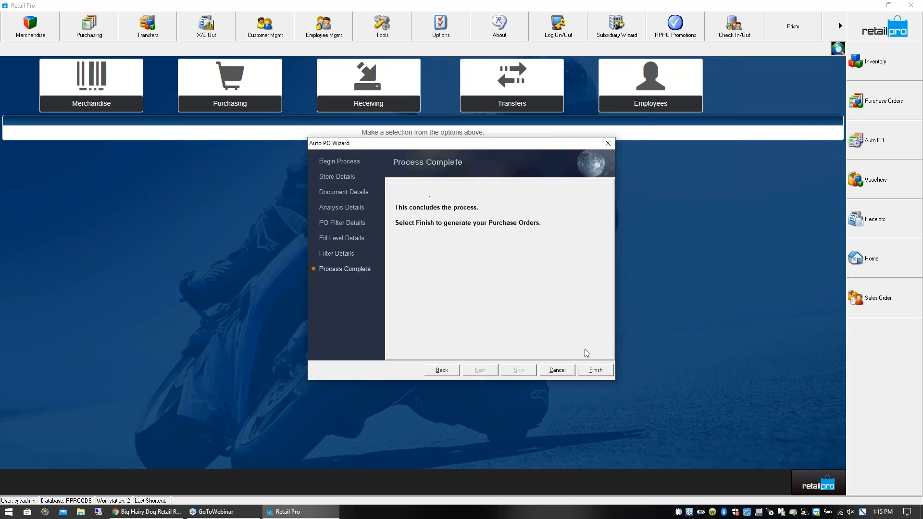
- Generate the proposed order lines, widen the Vendor column, and examine the first T-shirt's on-hand, ordered and minimum quantities
{"action": "left_click", "coordinate": [595, 370]}
{"action": "left_click", "coordinate": [452, 268]}
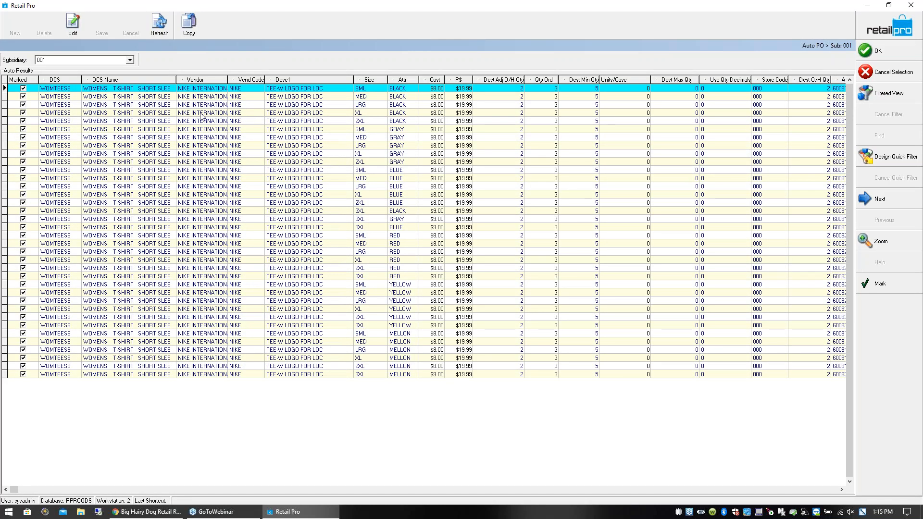
{"action": "left_click_drag", "start_coordinate": [228, 79], "coordinate": [282, 80]}
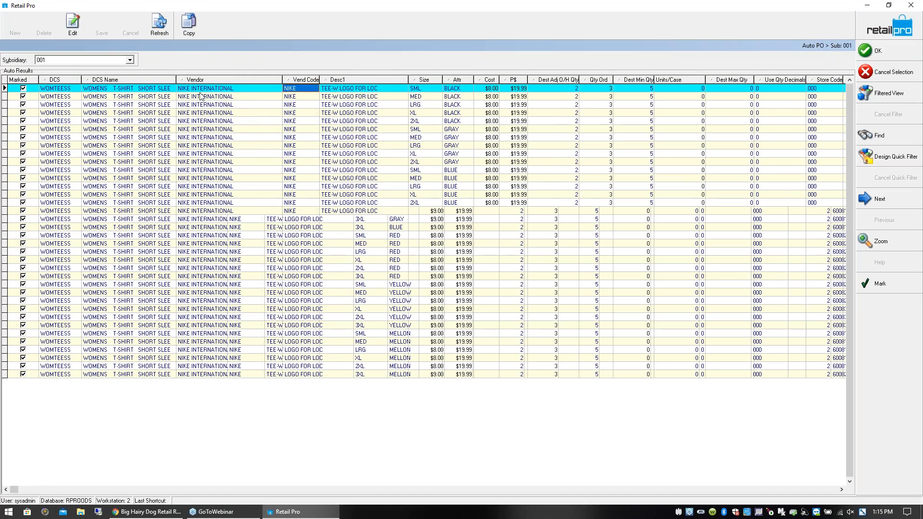
{"action": "left_click", "coordinate": [399, 92]}
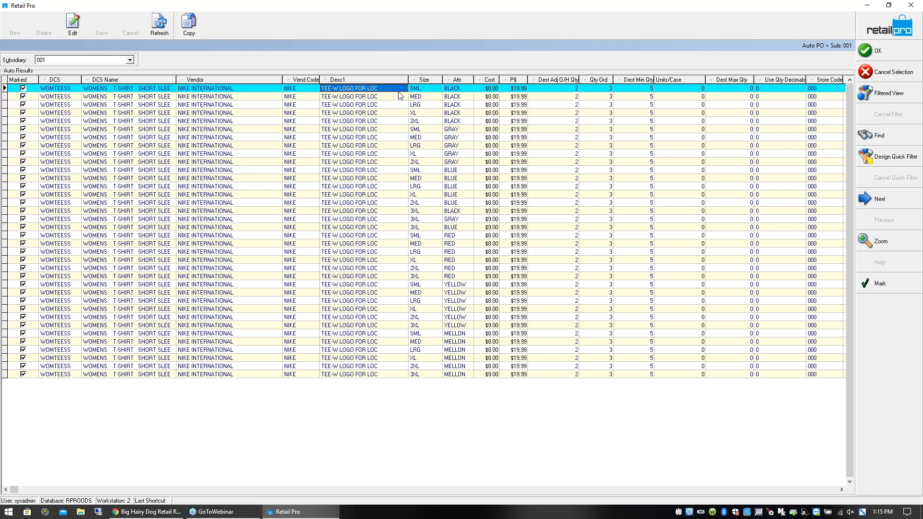
{"action": "left_click", "coordinate": [569, 88]}
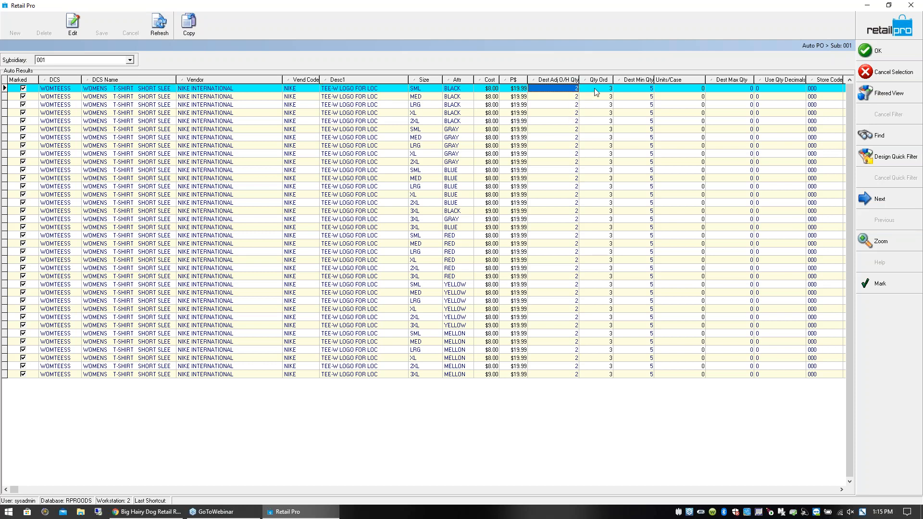
{"action": "left_click", "coordinate": [597, 90]}
{"action": "left_click", "coordinate": [639, 91]}
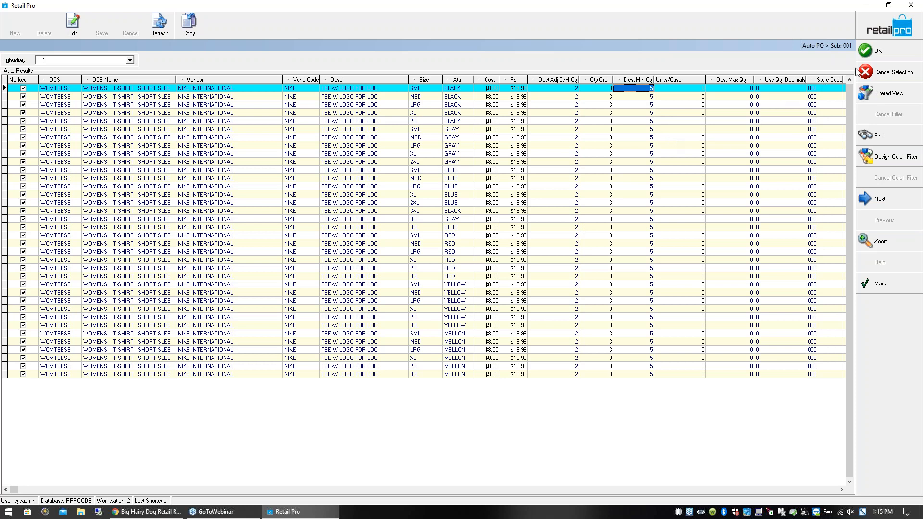
- Create the purchase orders from all marked Auto PO result lines
{"action": "left_click", "coordinate": [882, 51]}
{"action": "left_click", "coordinate": [441, 271]}
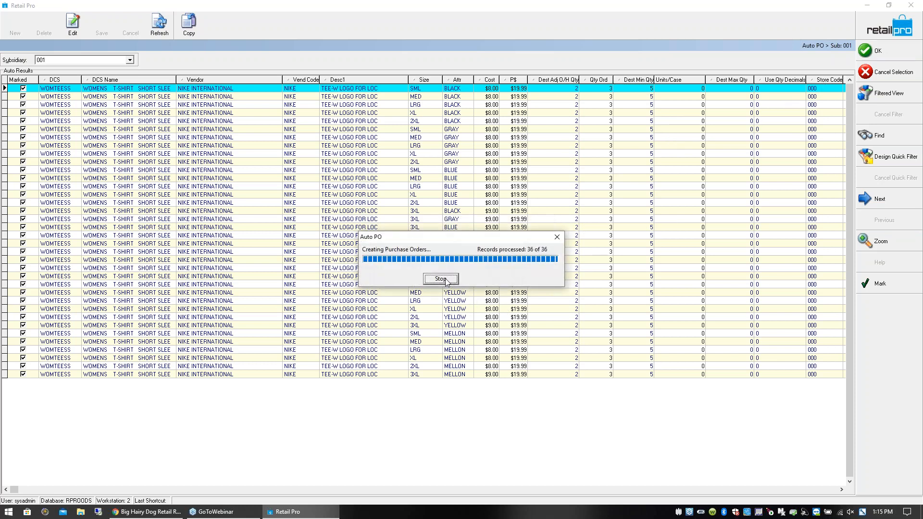
{"action": "left_click", "coordinate": [461, 278]}
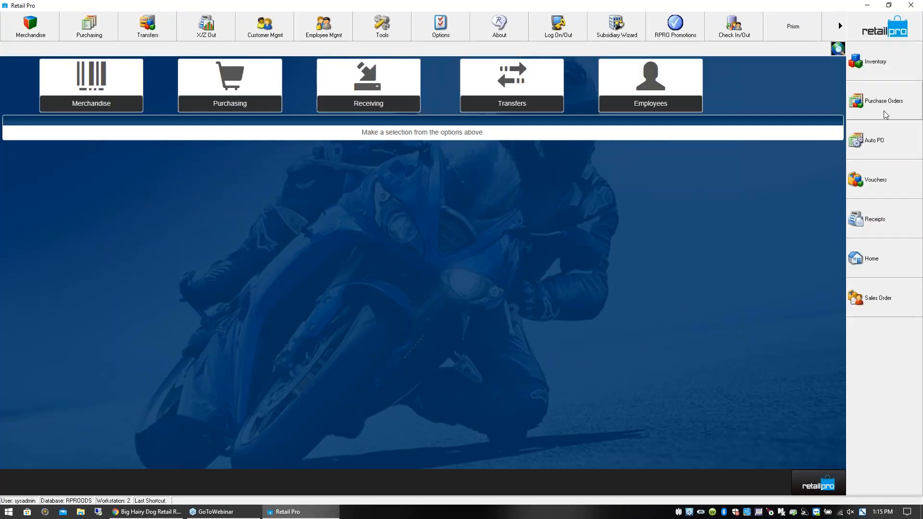
- Open the newly created NIKE purchase order from the purchase order list in form view
{"action": "left_click", "coordinate": [888, 108]}
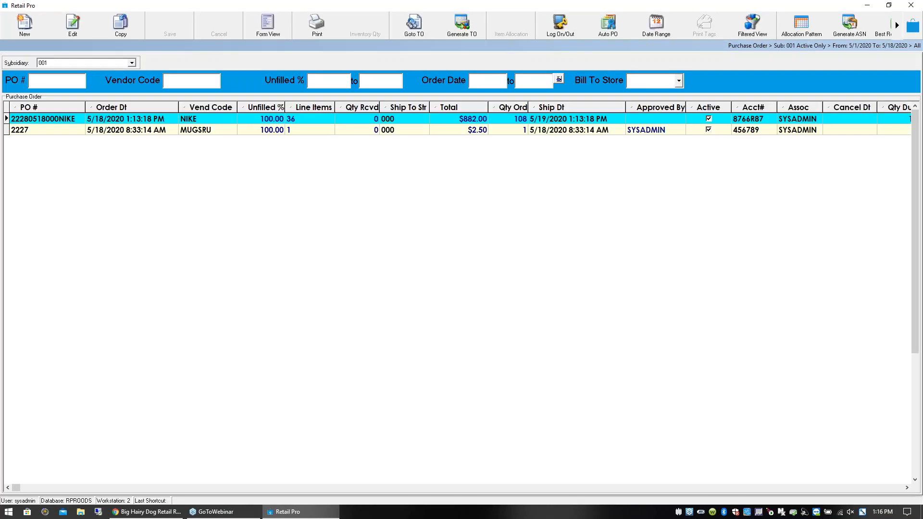
{"action": "left_click", "coordinate": [198, 122]}
{"action": "left_click", "coordinate": [275, 30]}
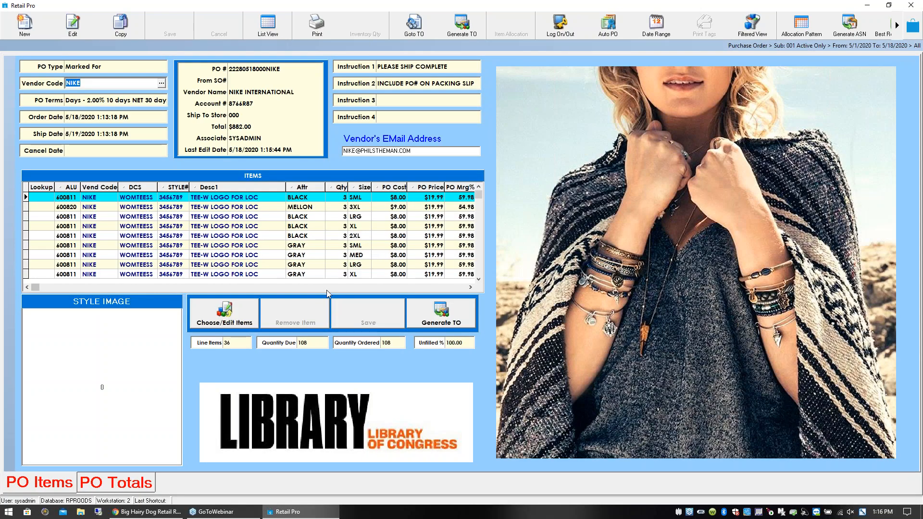
- Examine the NIKE purchase order's type, vendor code, cancel date, style image and T-shirt lines
{"action": "left_click", "coordinate": [298, 207]}
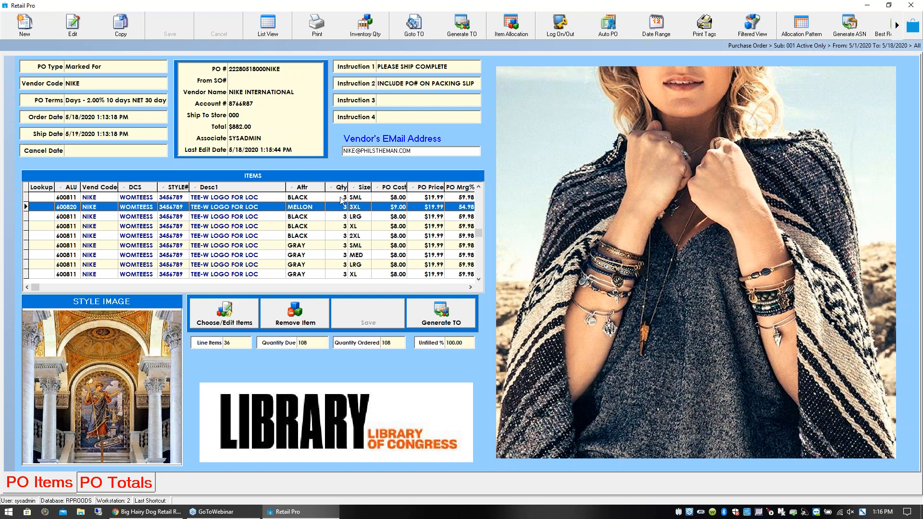
{"action": "left_click", "coordinate": [115, 68]}
{"action": "left_click", "coordinate": [112, 84]}
{"action": "left_click", "coordinate": [112, 151]}
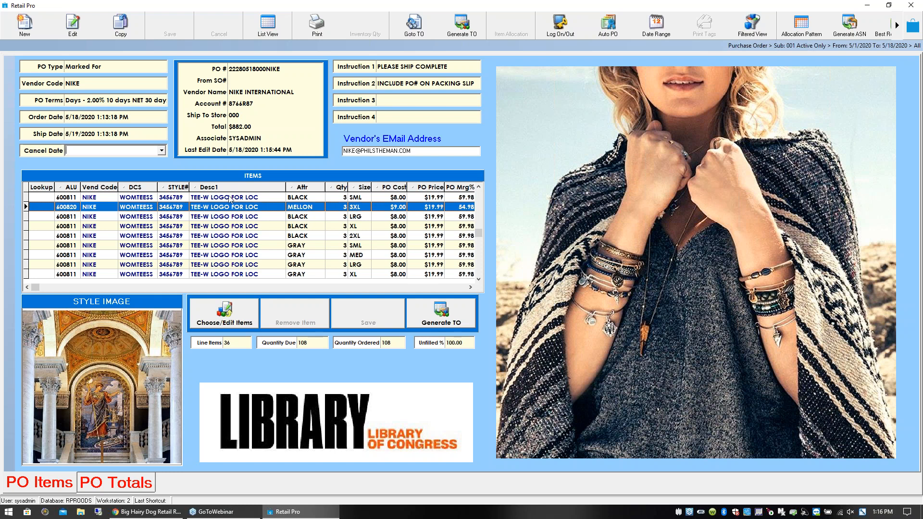
{"action": "left_click", "coordinate": [68, 220]}
{"action": "left_click", "coordinate": [68, 197]}
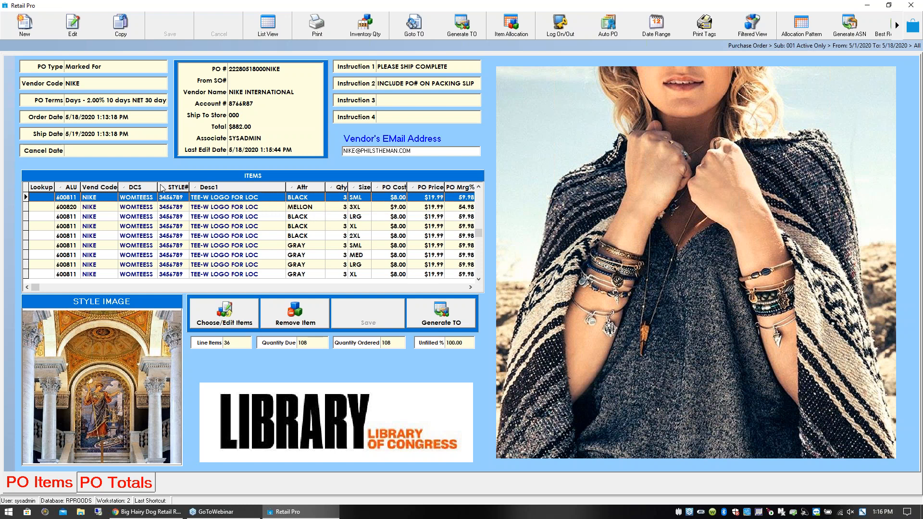
{"action": "left_click", "coordinate": [345, 207]}
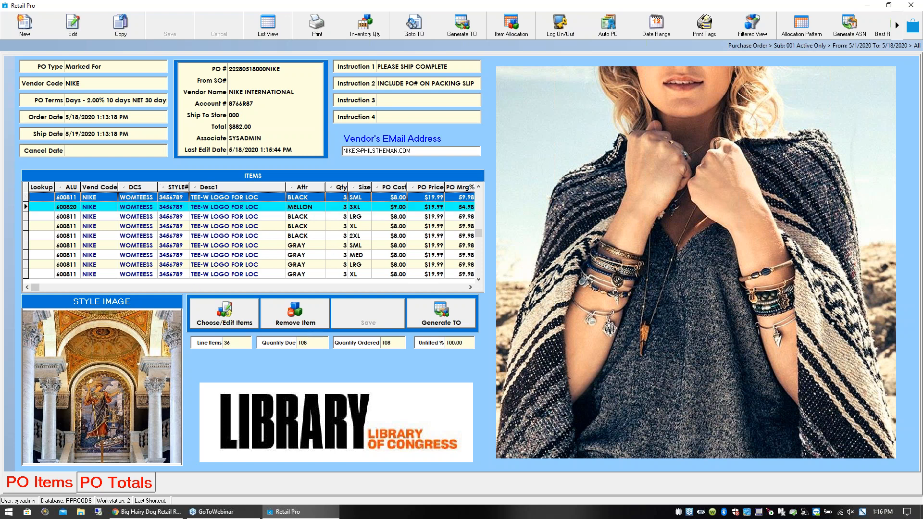
{"action": "left_click", "coordinate": [347, 196]}
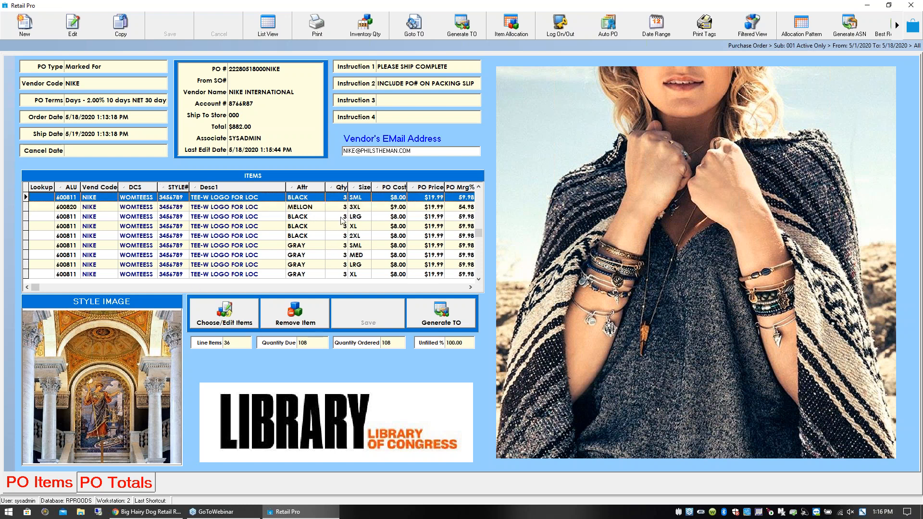
- Set the order quantity to 5 for both the BLACK SML and the MELLON 3XL T-shirt lines
{"action": "left_click", "coordinate": [345, 197]}
{"action": "type", "text": "5"}
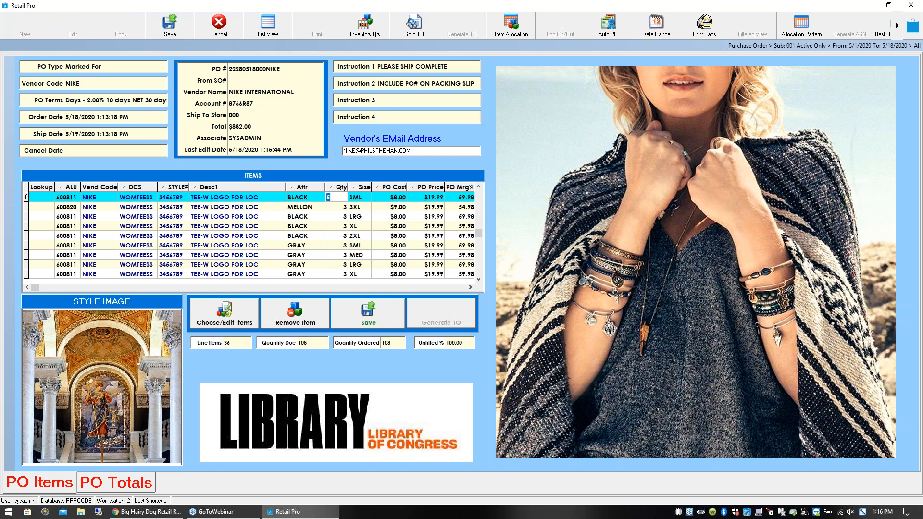
{"action": "key", "text": "Down"}
{"action": "type", "text": "5"}
{"action": "key", "text": "Down"}
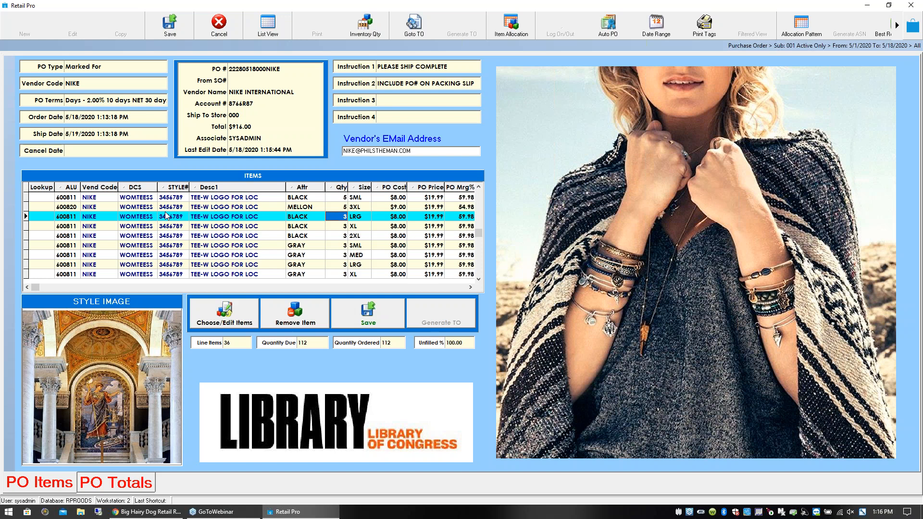
{"action": "left_click", "coordinate": [149, 199]}
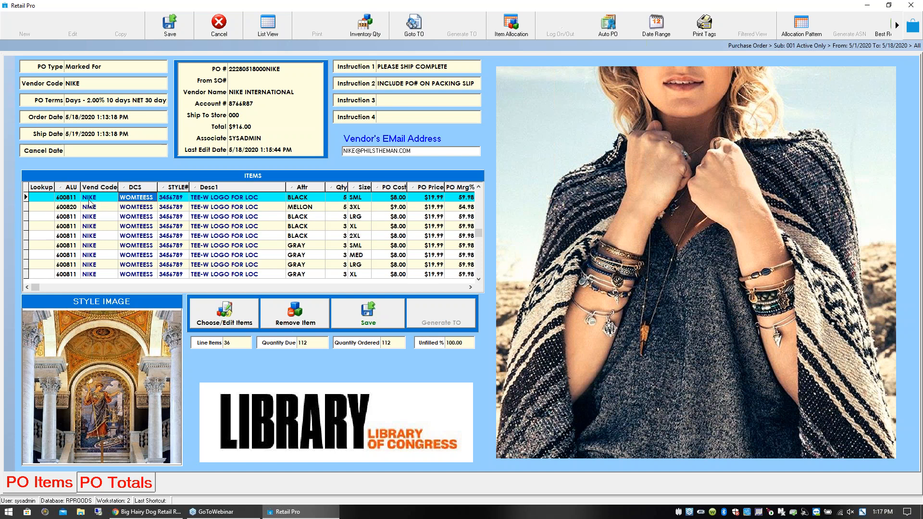
{"action": "left_click", "coordinate": [149, 209]}
{"action": "left_click", "coordinate": [149, 219]}
{"action": "left_click", "coordinate": [152, 198]}
{"action": "left_click", "coordinate": [151, 209]}
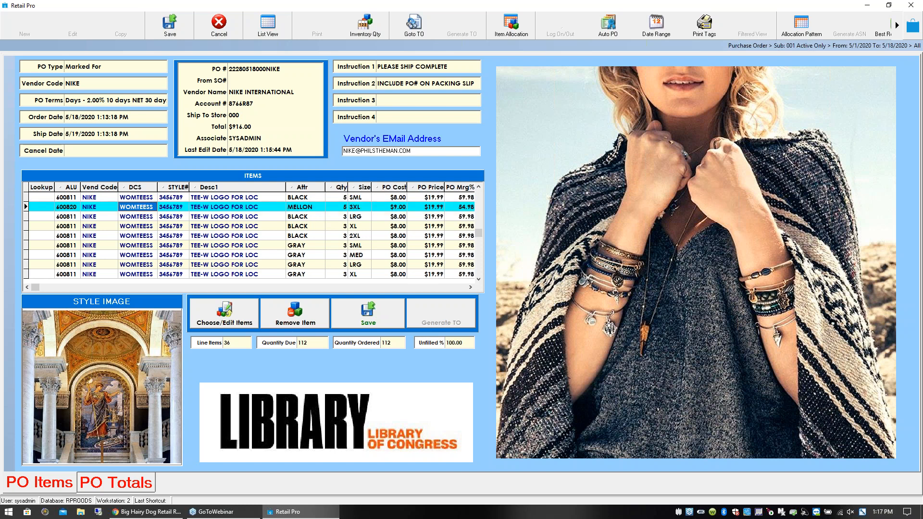
{"action": "left_click", "coordinate": [152, 198]}
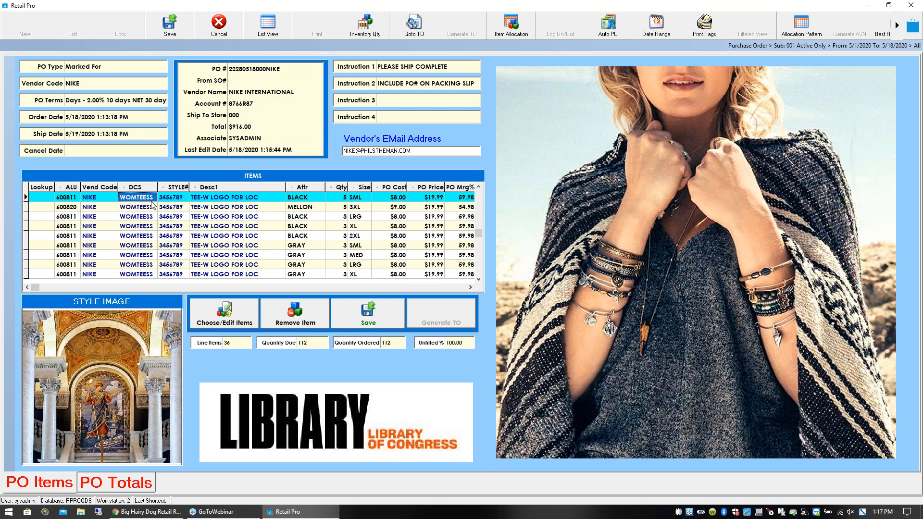
{"action": "left_click_drag", "start_coordinate": [285, 187], "coordinate": [281, 188]}
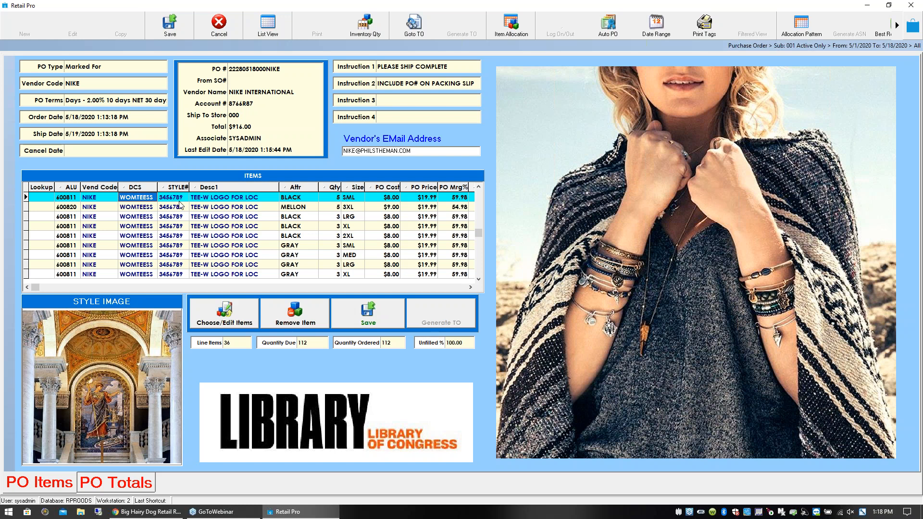
{"action": "left_click", "coordinate": [147, 207]}
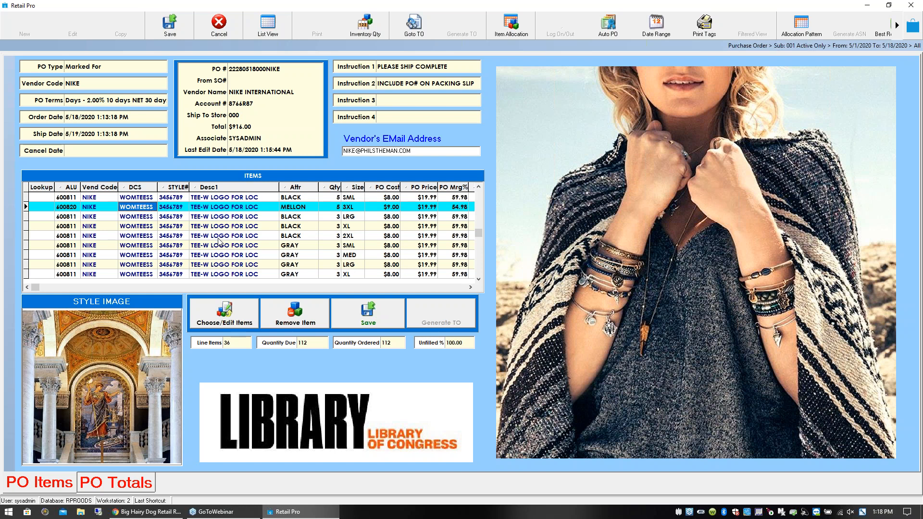
- Check the BLACK T-shirt line quantities and the available PO types, keeping the type as Marked For
{"action": "left_click", "coordinate": [336, 217]}
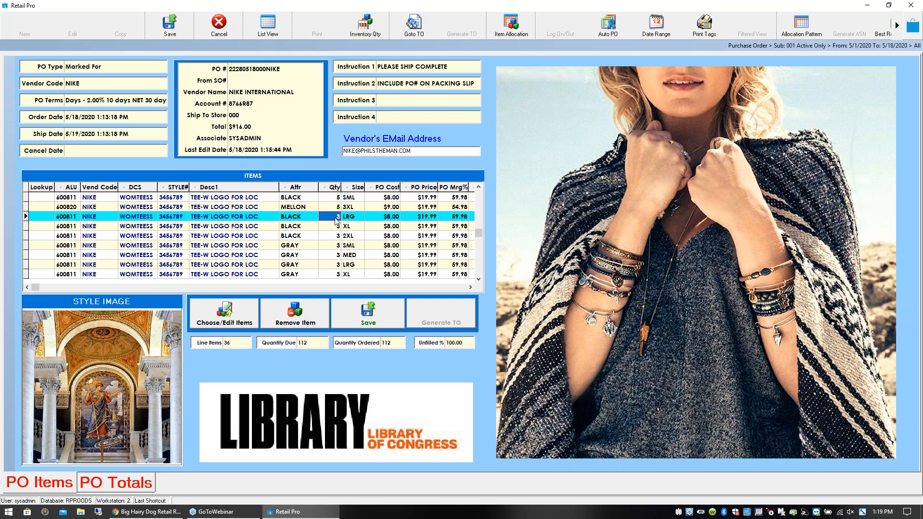
{"action": "left_click", "coordinate": [338, 226]}
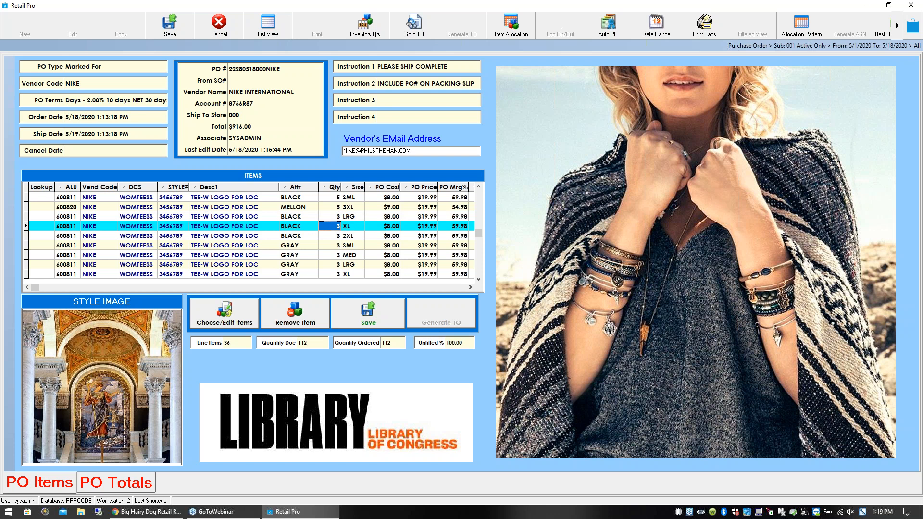
{"action": "left_click", "coordinate": [334, 198]}
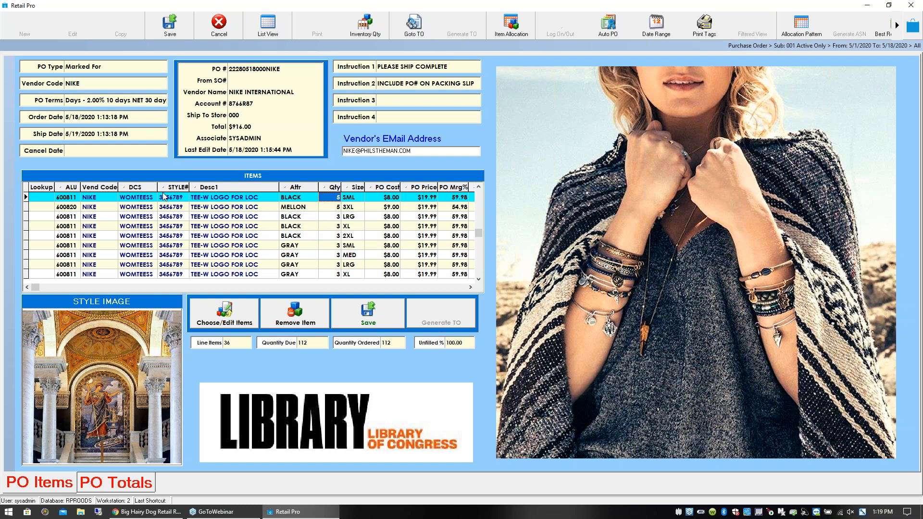
{"action": "left_click", "coordinate": [117, 67]}
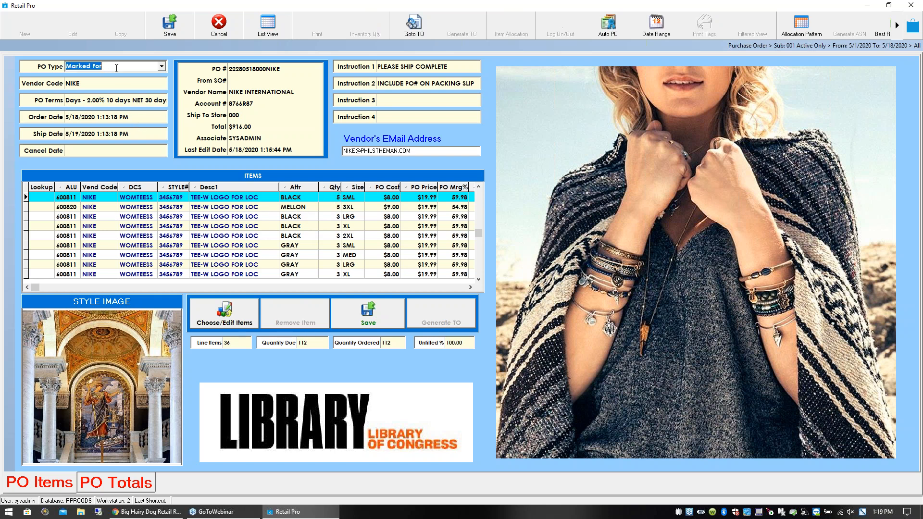
{"action": "left_click", "coordinate": [161, 67]}
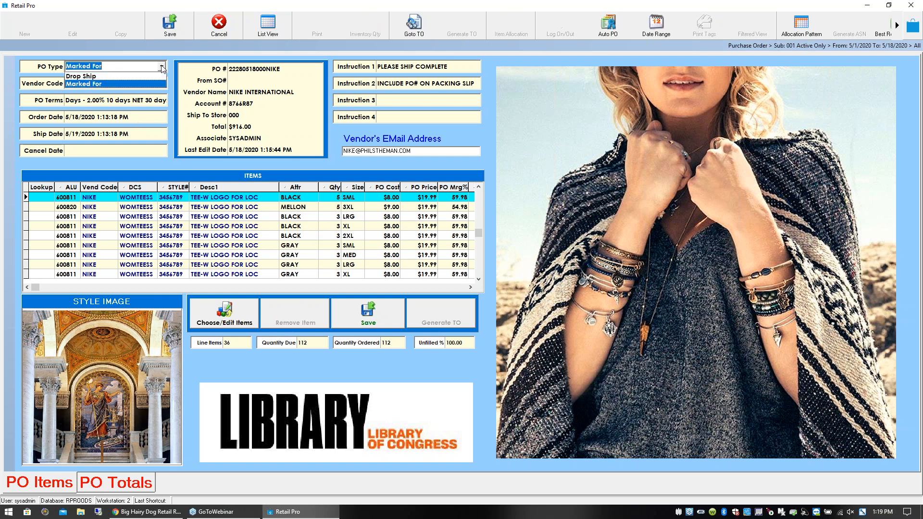
{"action": "left_click", "coordinate": [110, 84]}
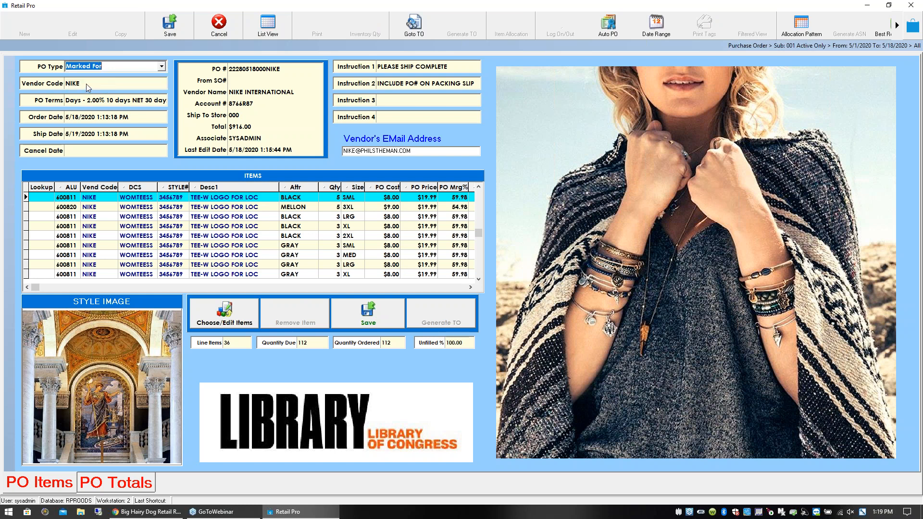
- Open the NIKE vendor record from the purchase order in form view and examine its address and contact details
{"action": "left_click", "coordinate": [87, 84]}
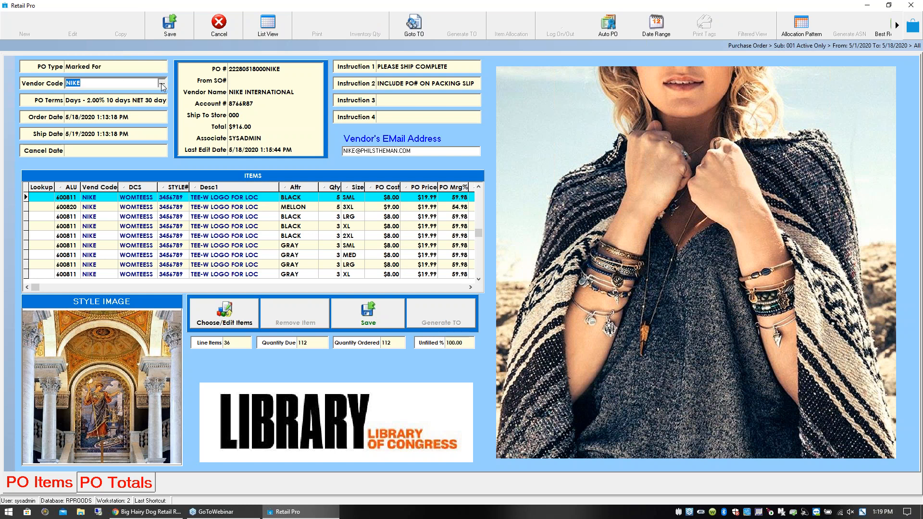
{"action": "key", "text": "Down"}
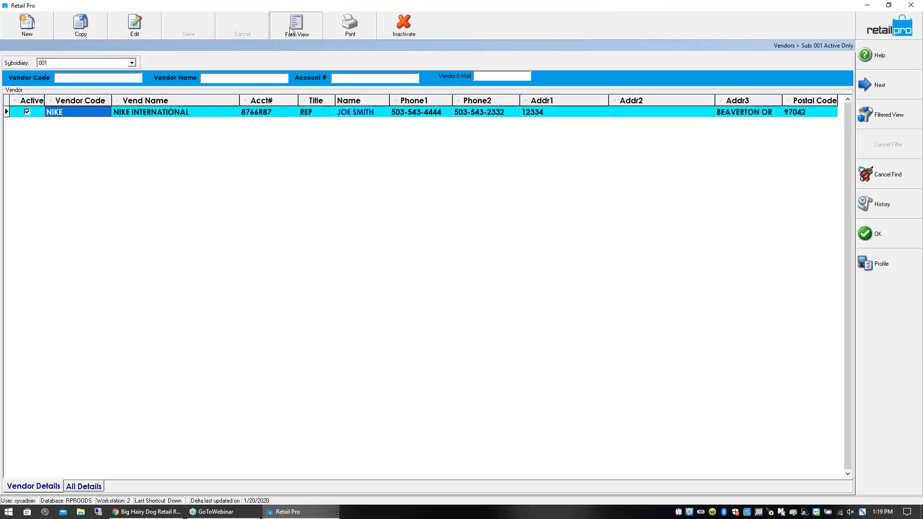
{"action": "left_click", "coordinate": [291, 29]}
{"action": "left_click", "coordinate": [121, 125]}
{"action": "left_click", "coordinate": [126, 207]}
{"action": "left_click", "coordinate": [128, 273]}
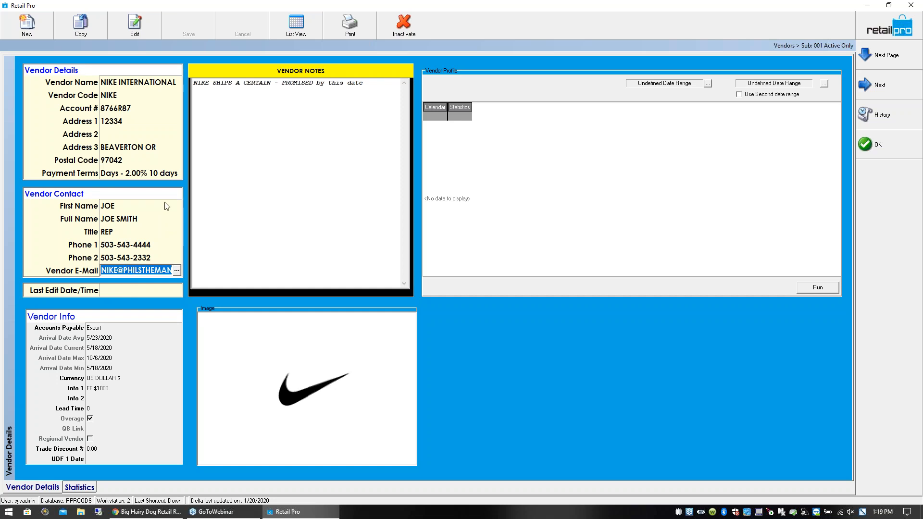
{"action": "left_click", "coordinate": [122, 121]}
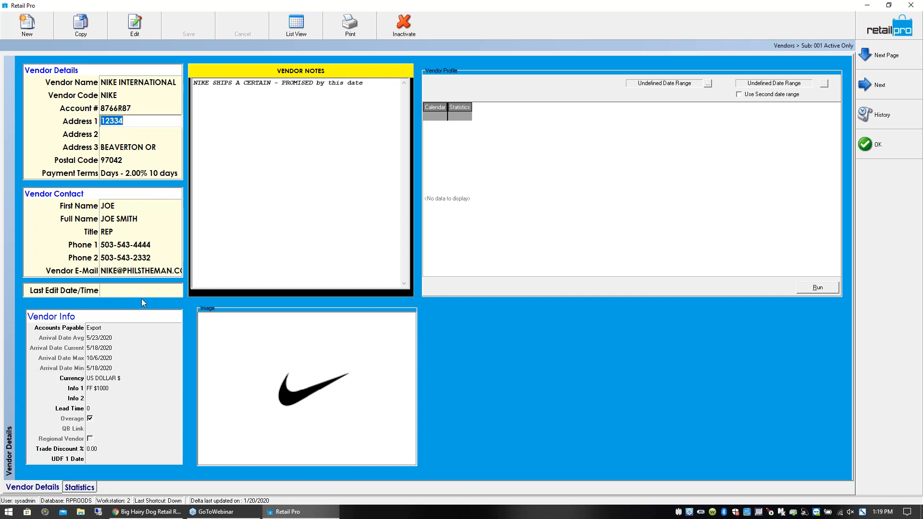
- Examine the vendor's Info 1 and Info 2 fields and return to the purchase order
{"action": "left_click", "coordinate": [104, 388]}
{"action": "left_click", "coordinate": [107, 389]}
{"action": "left_click", "coordinate": [99, 398]}
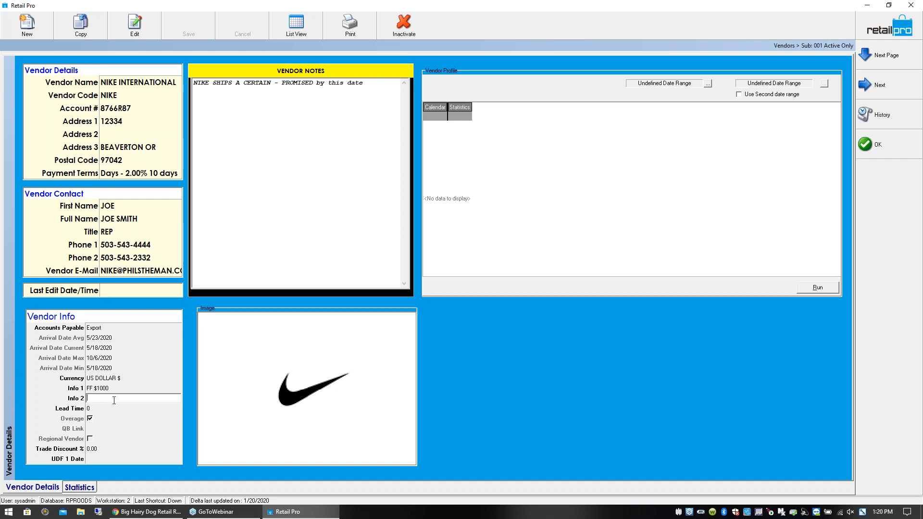
{"action": "left_click", "coordinate": [119, 388]}
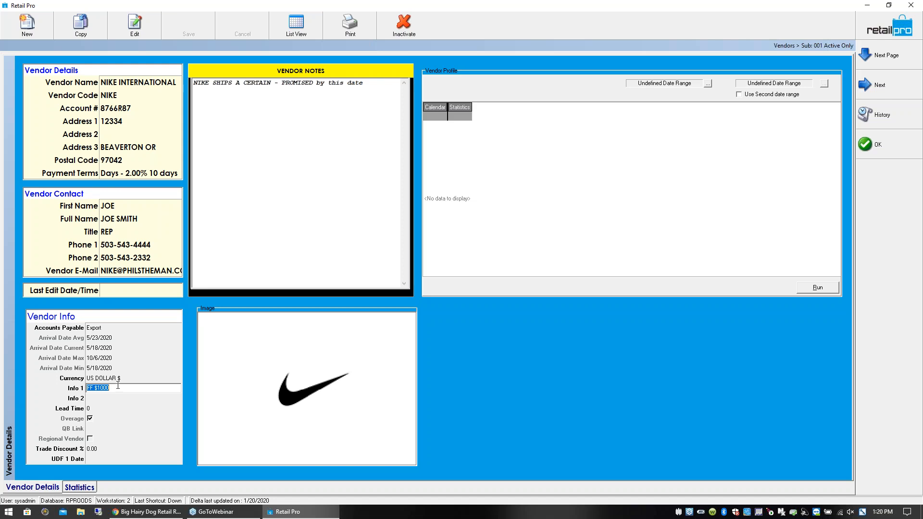
{"action": "left_click", "coordinate": [107, 400]}
{"action": "left_click", "coordinate": [109, 390]}
{"action": "left_click", "coordinate": [836, 149]}
{"action": "left_click", "coordinate": [896, 151]}
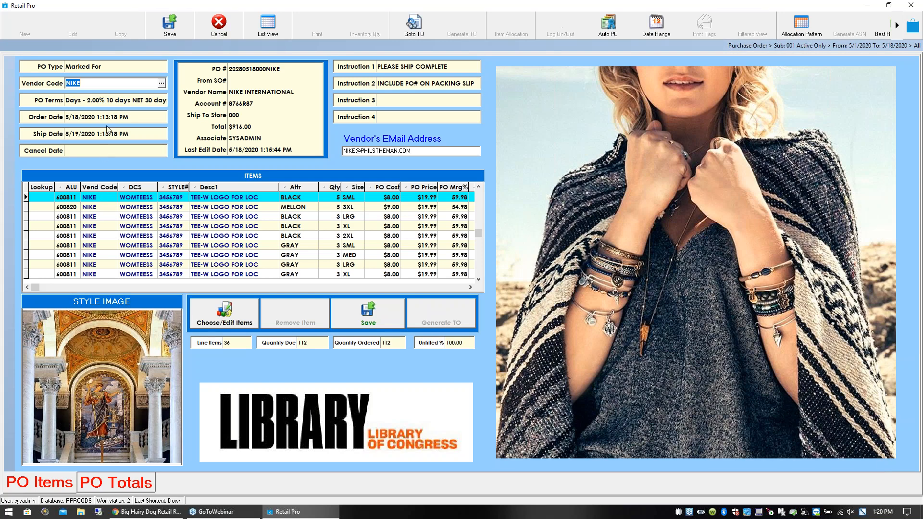
- View the purchase order's payment terms options and leave them without making changes
{"action": "left_click", "coordinate": [159, 100]}
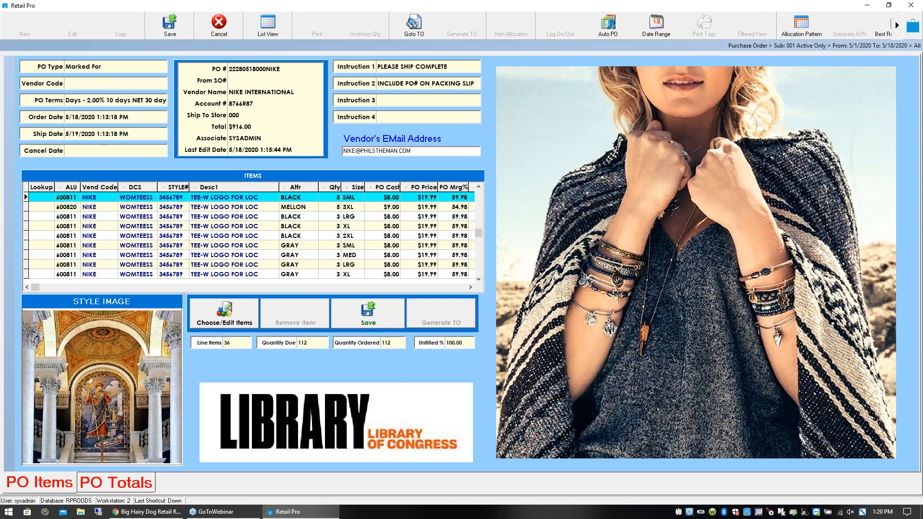
{"action": "left_click", "coordinate": [161, 100]}
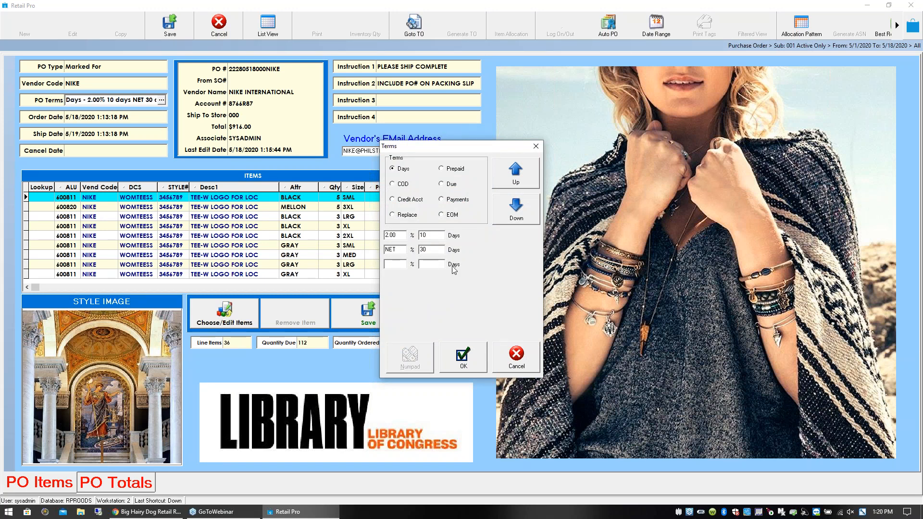
{"action": "left_click", "coordinate": [514, 363]}
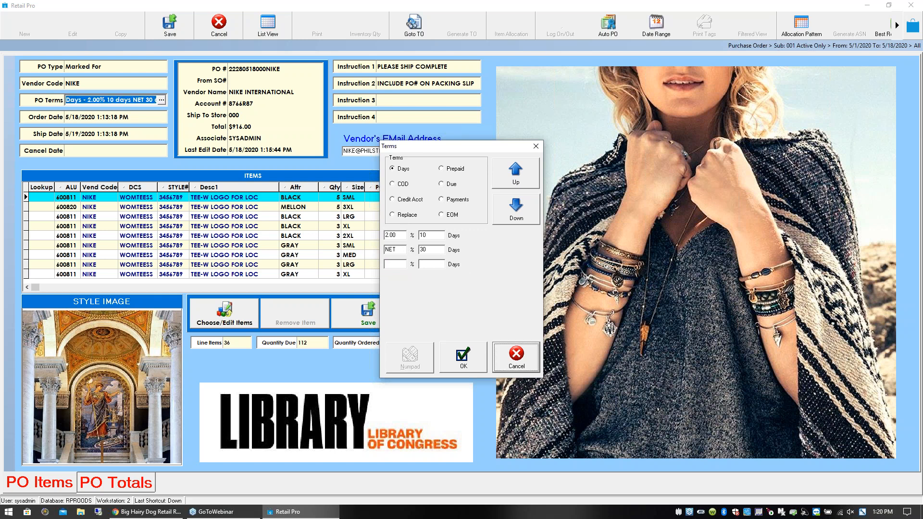
- Check the order date calendar and set the purchase order's ship date to 5/29/2020
{"action": "left_click", "coordinate": [162, 116]}
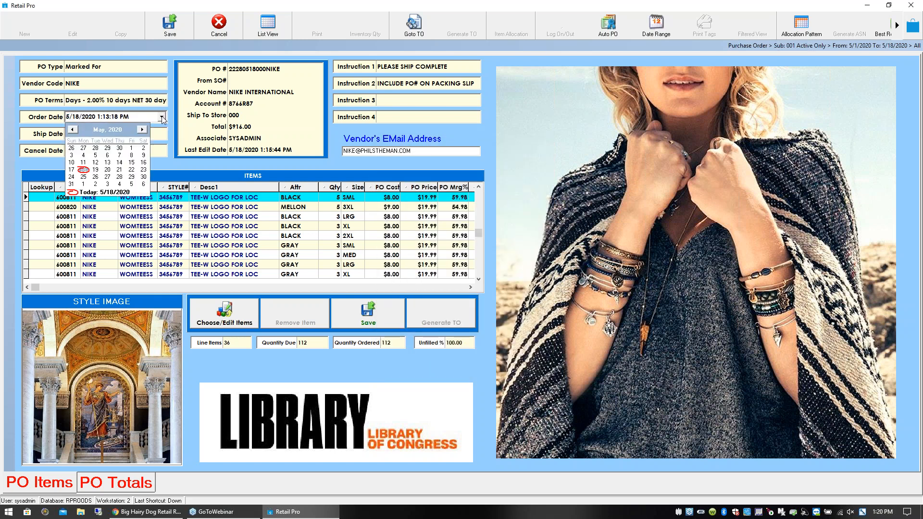
{"action": "left_click", "coordinate": [90, 159]}
{"action": "left_click", "coordinate": [127, 135]}
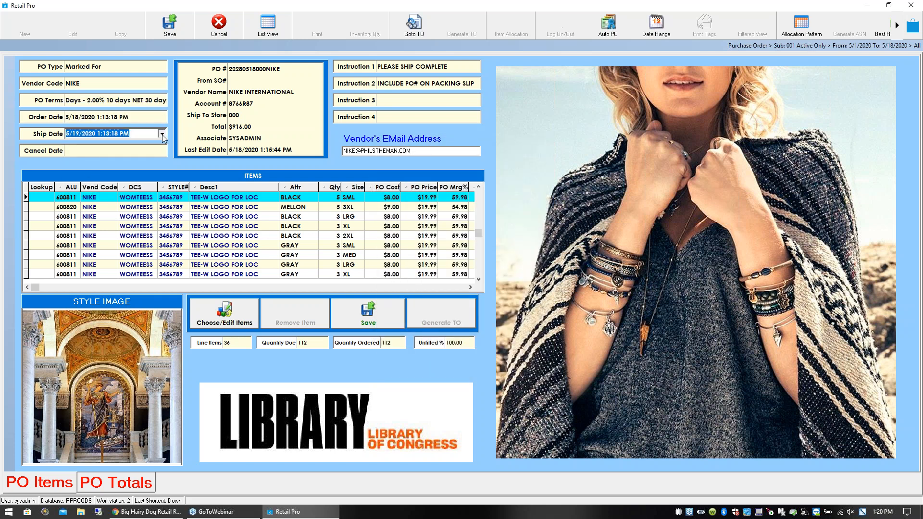
{"action": "left_click", "coordinate": [162, 136]}
{"action": "left_click", "coordinate": [131, 197]}
- Set the purchase order's cancel date to 6/15/2020 and review the order and ship dates
{"action": "left_click", "coordinate": [108, 150]}
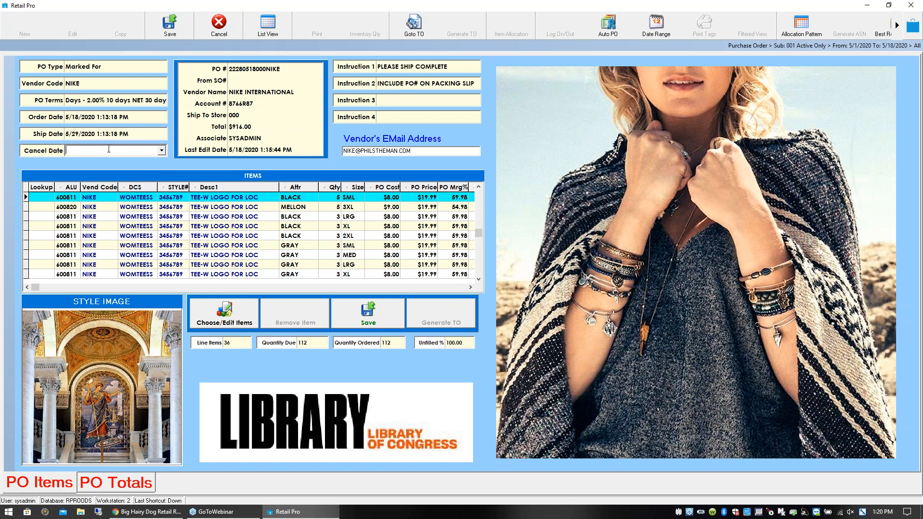
{"action": "left_click", "coordinate": [162, 150]}
{"action": "left_click", "coordinate": [142, 163]}
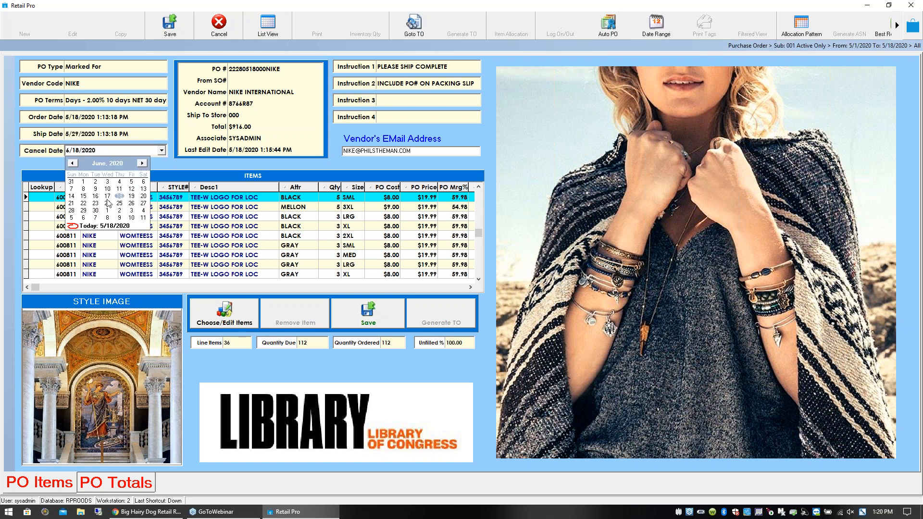
{"action": "left_click", "coordinate": [83, 196]}
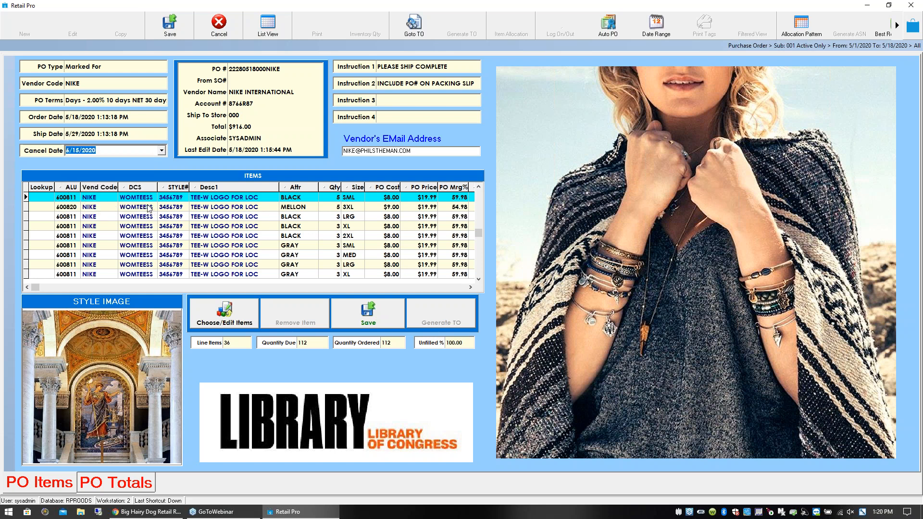
{"action": "left_click", "coordinate": [118, 134]}
{"action": "left_click", "coordinate": [119, 118]}
{"action": "left_click", "coordinate": [119, 136]}
{"action": "left_click", "coordinate": [116, 152]}
- Remove the first five digits of the PO number and append BOOKS to its end
{"action": "left_click", "coordinate": [259, 70]}
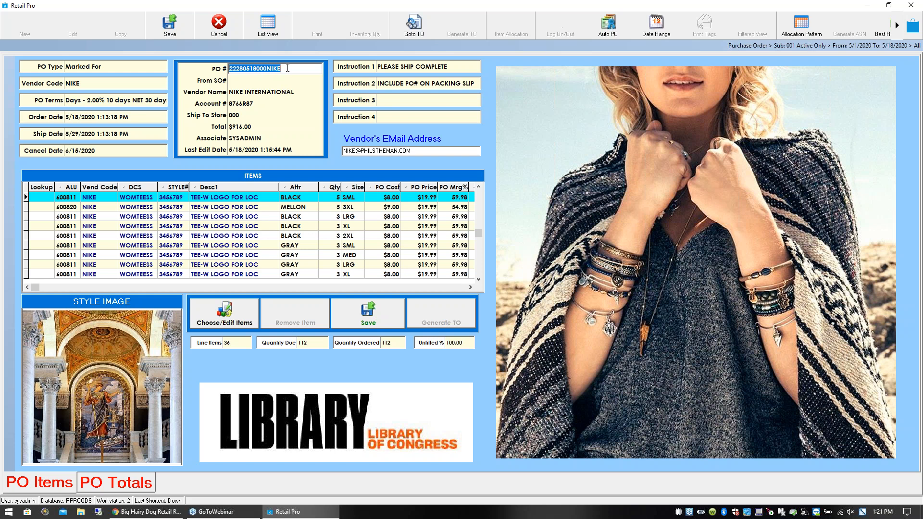
{"action": "left_click_drag", "start_coordinate": [245, 69], "coordinate": [225, 68]}
{"action": "key", "text": "Delete"}
{"action": "type", "text": "BOOKS"}
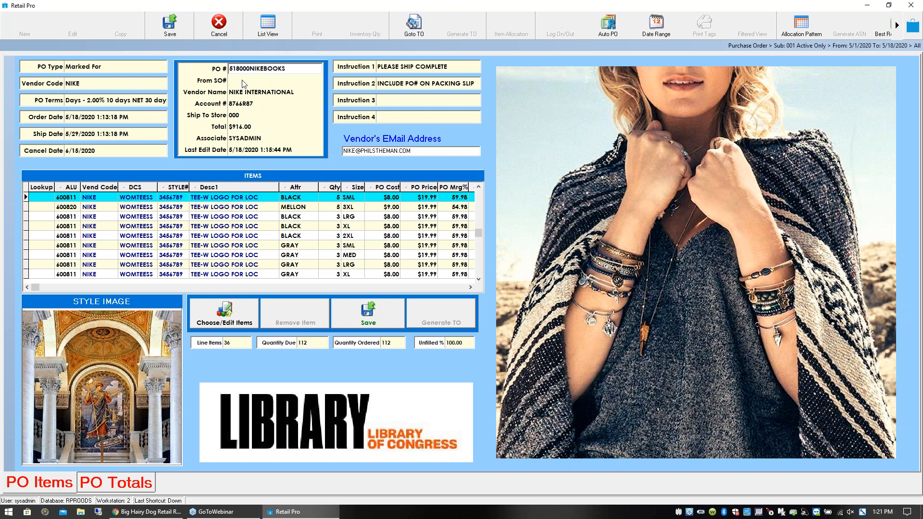
{"action": "left_click_drag", "start_coordinate": [293, 68], "coordinate": [229, 68]}
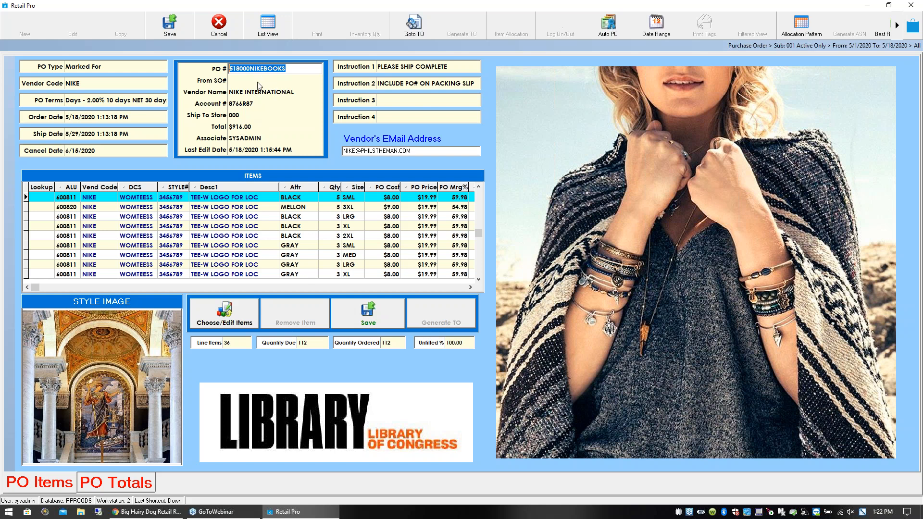
- Review the instruction lines and the vendor's e-mail field, and save the purchase order
{"action": "left_click", "coordinate": [393, 65]}
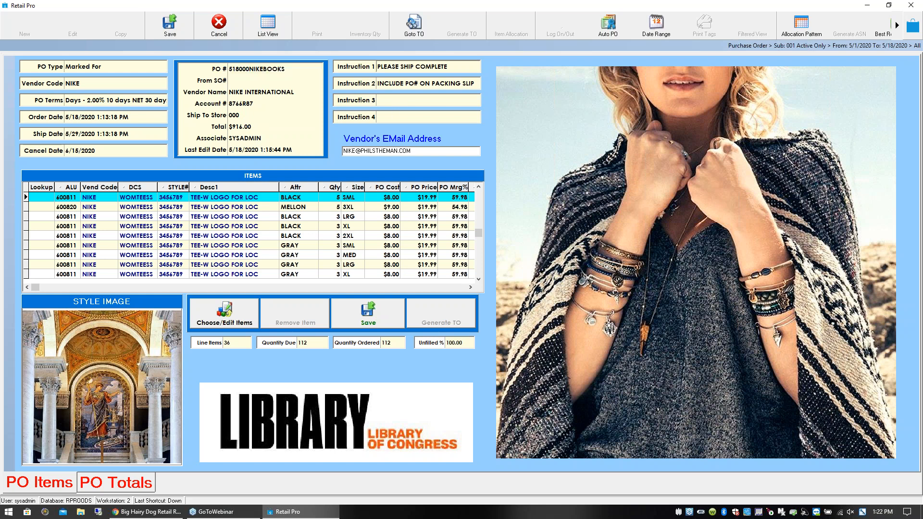
{"action": "left_click", "coordinate": [411, 100]}
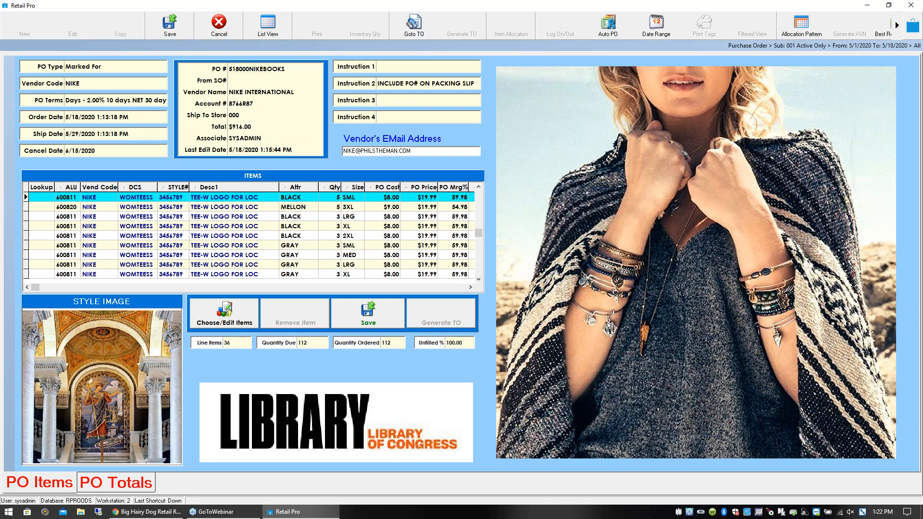
{"action": "left_click", "coordinate": [432, 115]}
{"action": "left_click", "coordinate": [422, 152]}
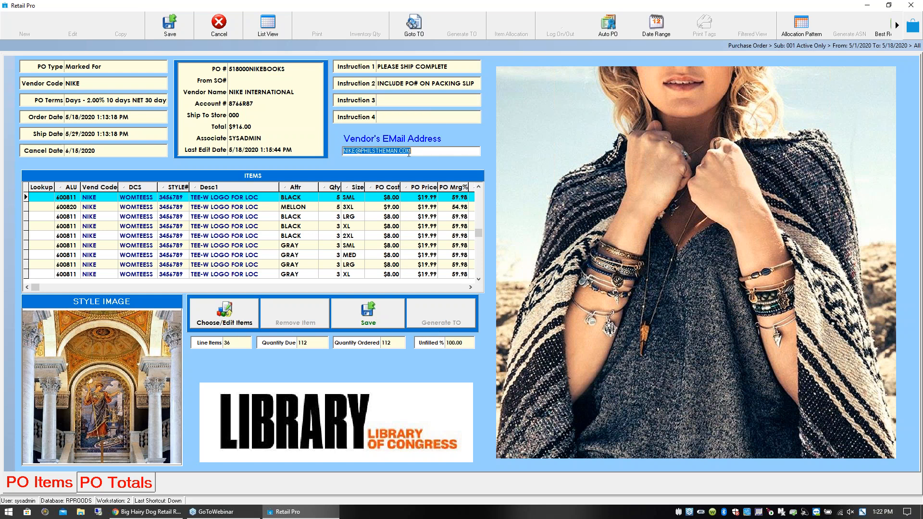
{"action": "left_click", "coordinate": [251, 209]}
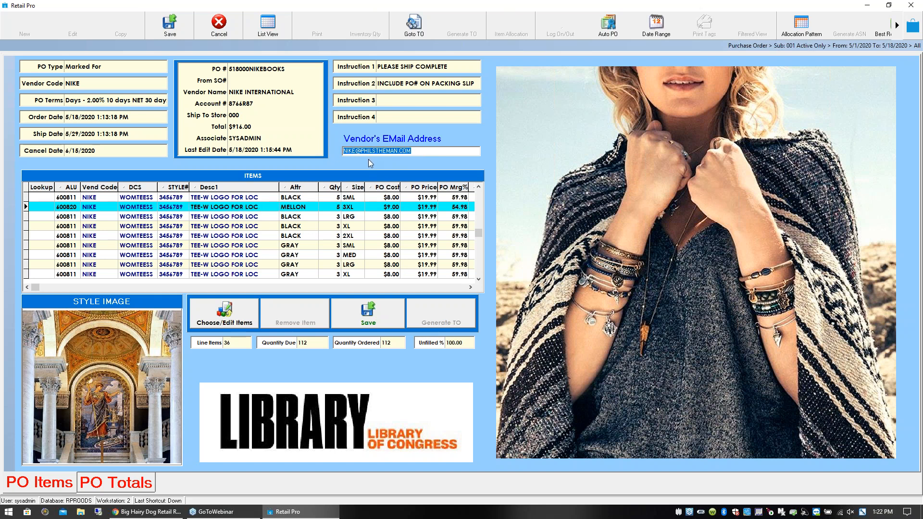
{"action": "left_click", "coordinate": [163, 27]}
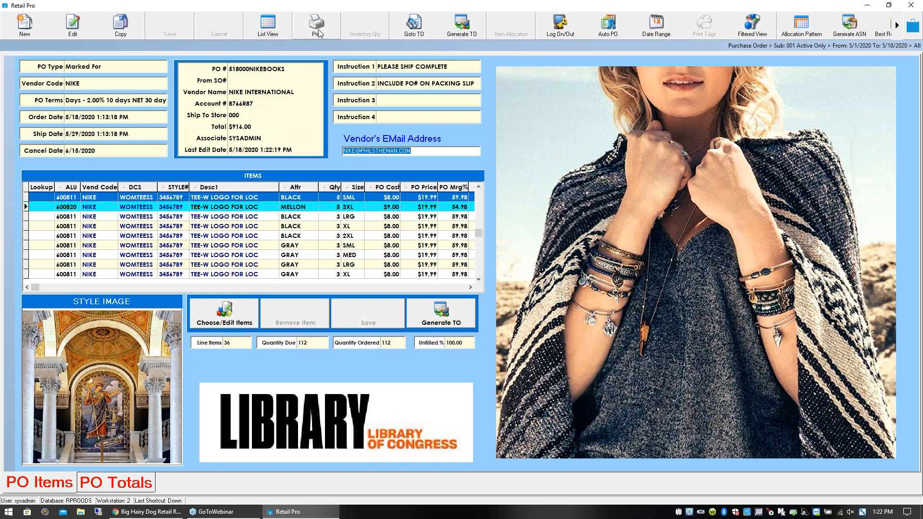
- Preview the purchase order with the !!! A LIN MARINER document and output the preview as a PDF
{"action": "left_click", "coordinate": [317, 27]}
{"action": "left_click", "coordinate": [417, 266]}
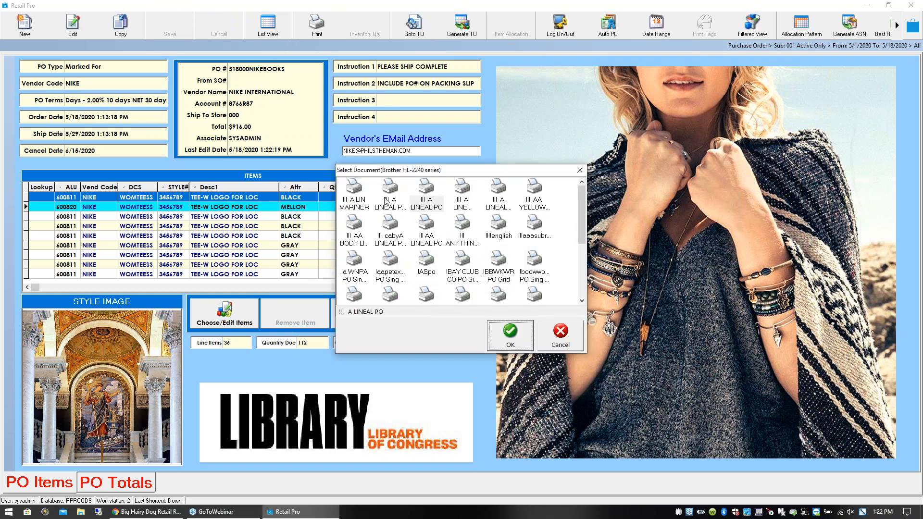
{"action": "left_click", "coordinate": [355, 192]}
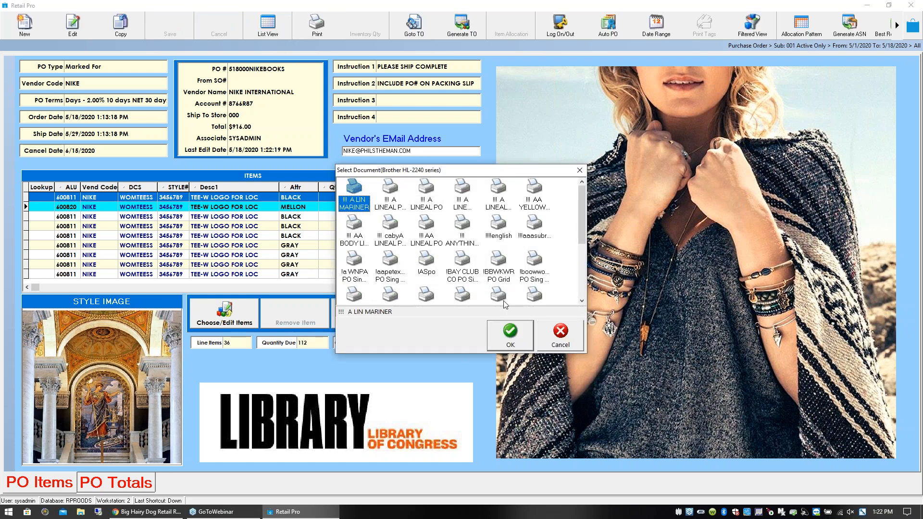
{"action": "left_click", "coordinate": [500, 337]}
{"action": "left_click", "coordinate": [494, 354]}
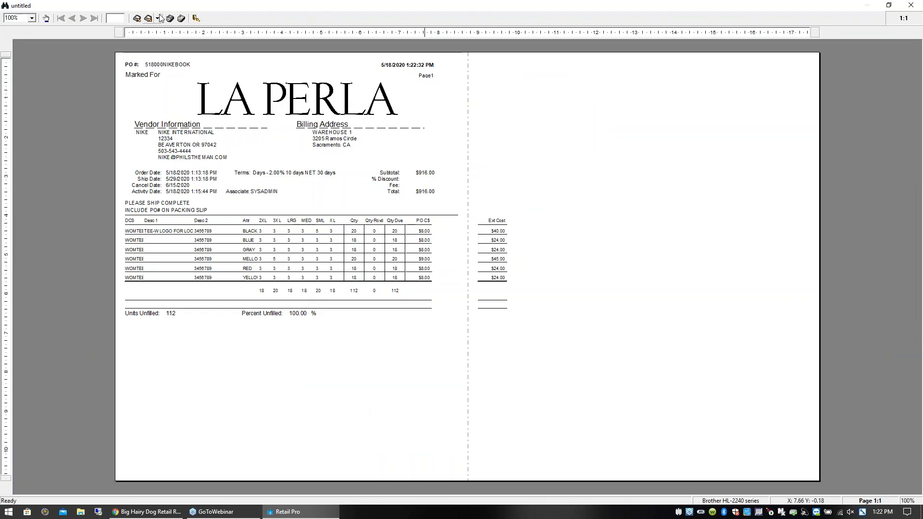
{"action": "left_click", "coordinate": [158, 18]}
{"action": "left_click", "coordinate": [168, 67]}
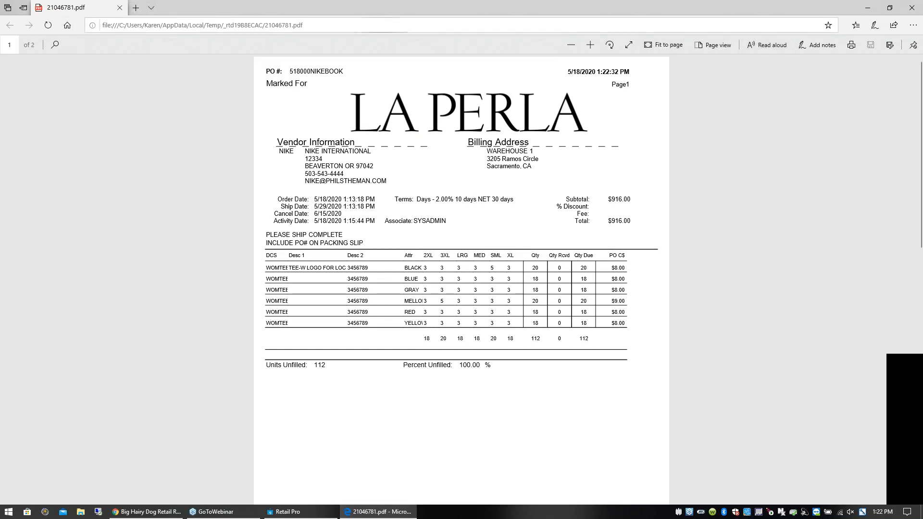
- Close the PDF and the print preview without saving the untitled report
{"action": "left_click", "coordinate": [914, 10]}
{"action": "left_click", "coordinate": [911, 5]}
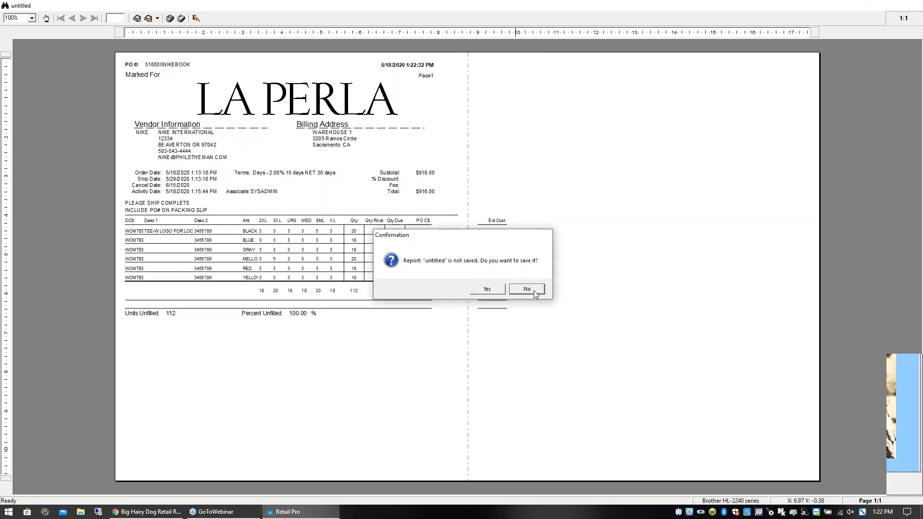
{"action": "left_click", "coordinate": [527, 289]}
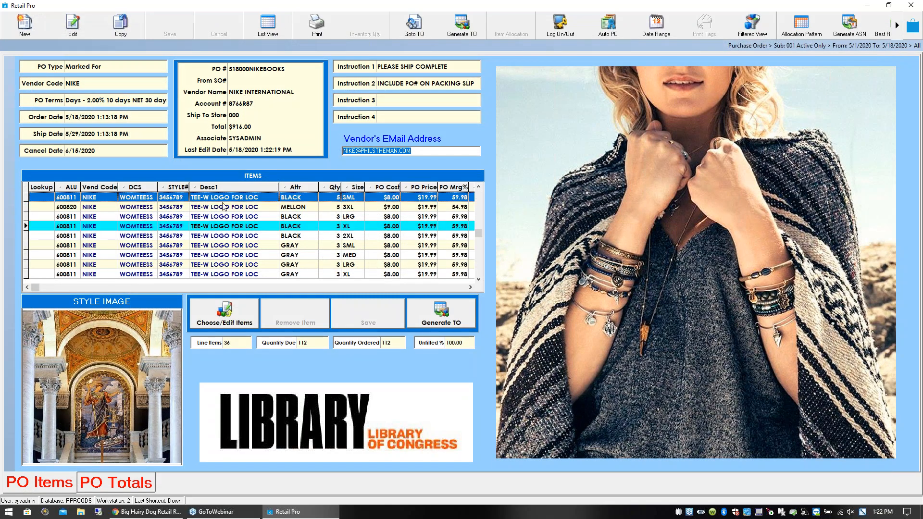
- Preview the NIKE purchase order with the !!! A LINEAL PO document
{"action": "left_click", "coordinate": [221, 224]}
{"action": "left_click", "coordinate": [221, 205]}
{"action": "left_click", "coordinate": [221, 198]}
{"action": "left_click", "coordinate": [316, 25]}
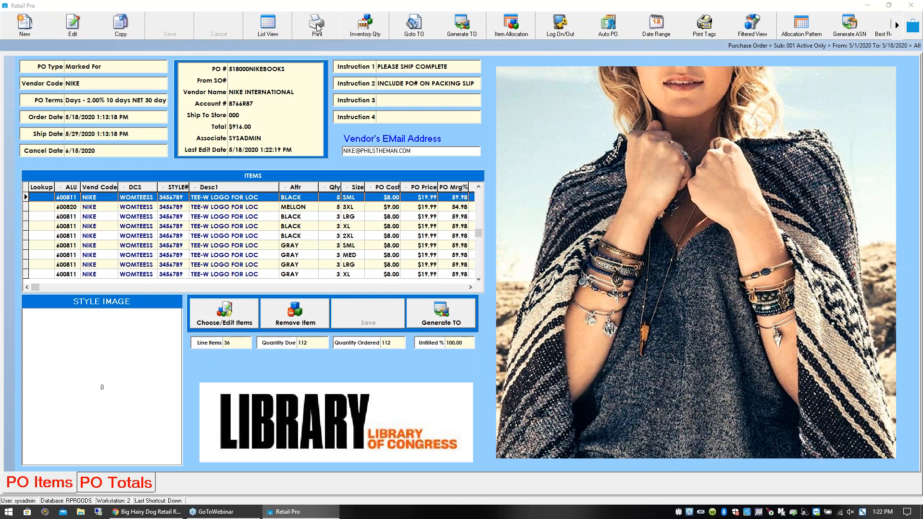
{"action": "left_click", "coordinate": [418, 264]}
{"action": "left_click", "coordinate": [421, 196]}
{"action": "left_click", "coordinate": [510, 344]}
{"action": "left_click", "coordinate": [479, 357]}
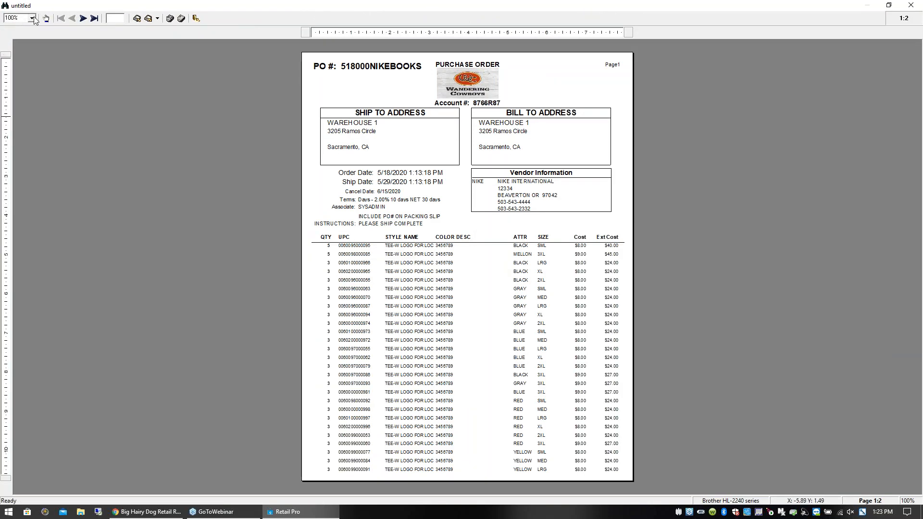
- Enlarge the purchase order preview to 150% and output it as a PDF
{"action": "left_click", "coordinate": [32, 18]}
{"action": "left_click", "coordinate": [20, 48]}
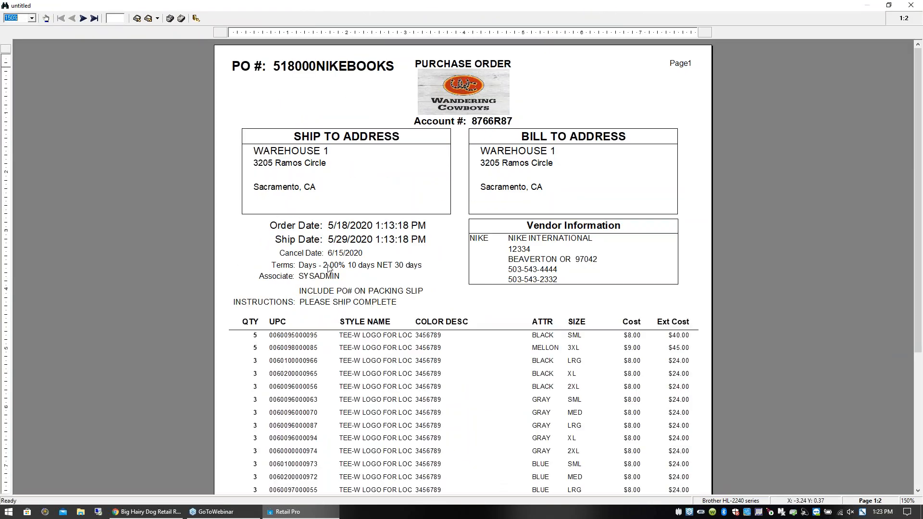
{"action": "left_click", "coordinate": [158, 18]}
{"action": "left_click", "coordinate": [170, 66]}
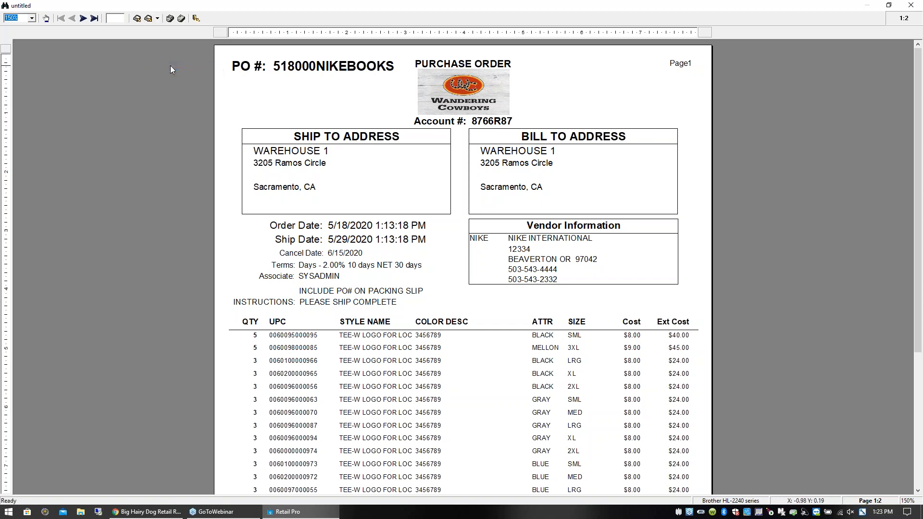
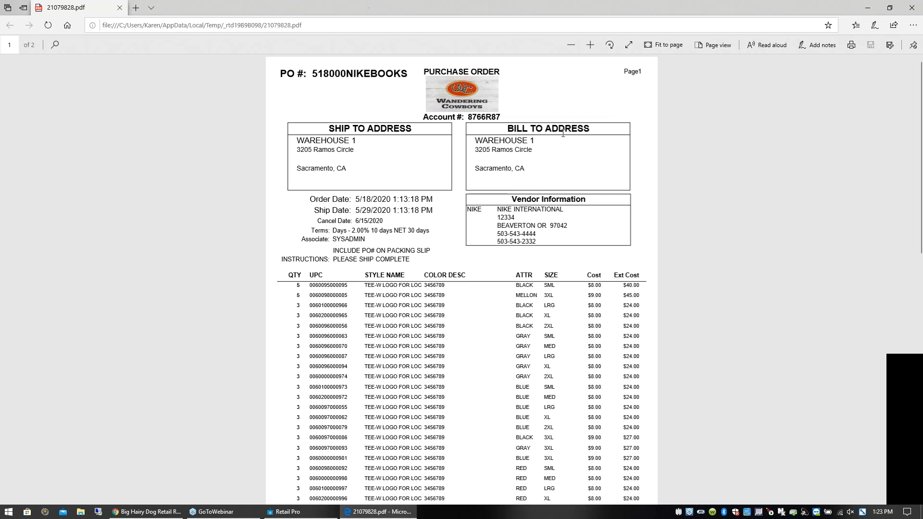
- Close the PDF and the print preview without saving the report, and select the black SML line of the NIKE purchase order
{"action": "left_click", "coordinate": [912, 8]}
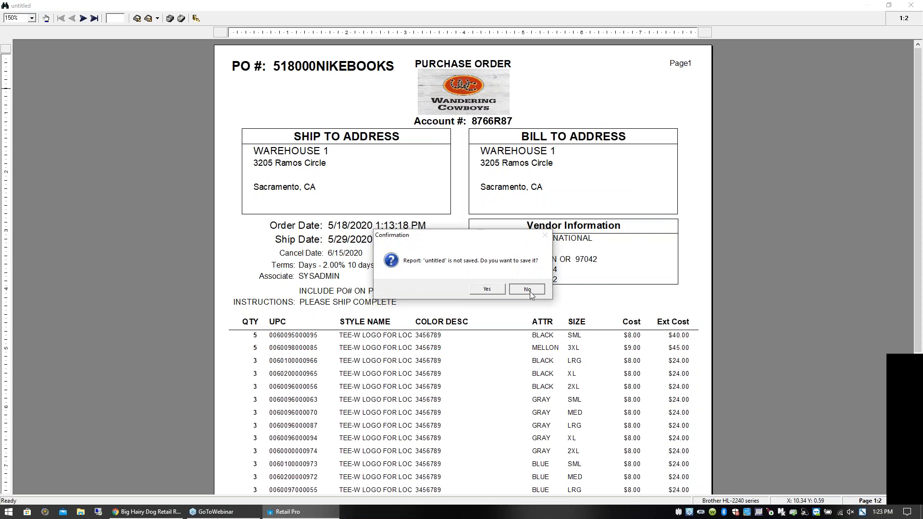
{"action": "left_click", "coordinate": [527, 288]}
{"action": "key", "text": "Down"}
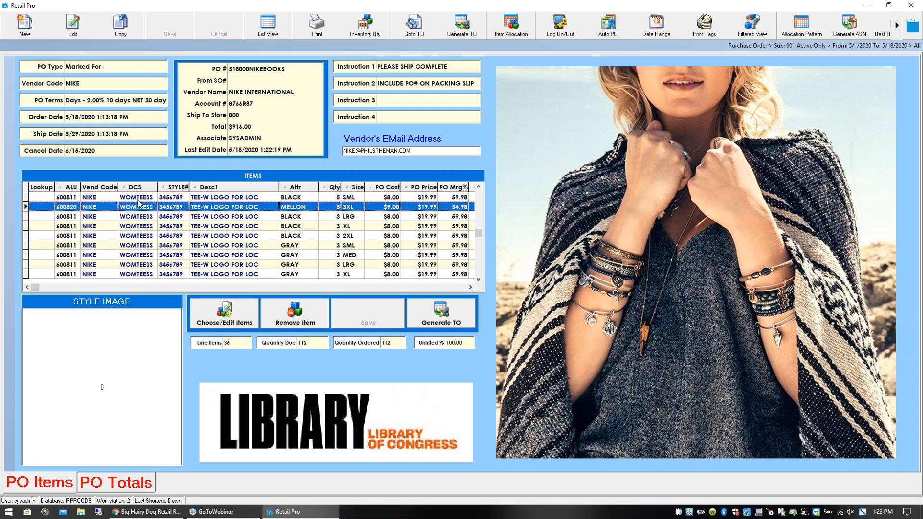
{"action": "left_click", "coordinate": [139, 199]}
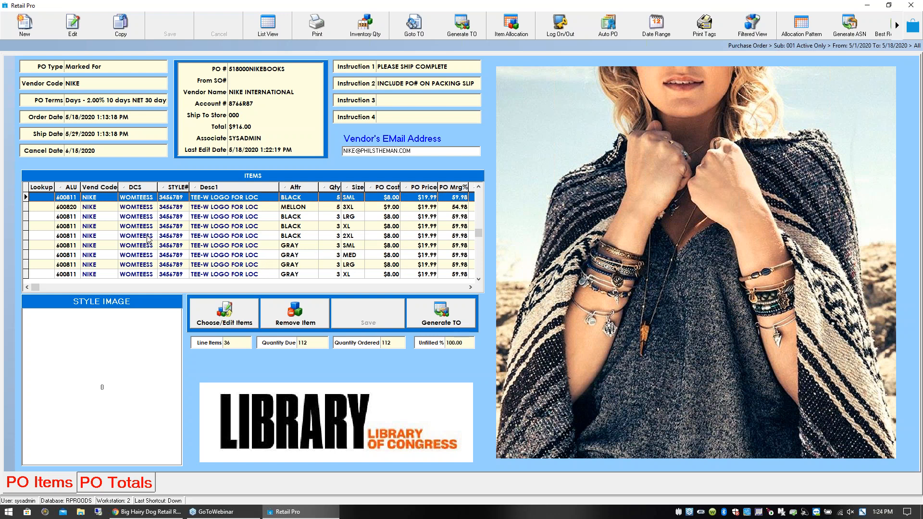
{"action": "left_click", "coordinate": [151, 198]}
- Reopen the NIKE purchase order from the purchase orders list in form view and select its black SML item line
{"action": "left_click", "coordinate": [914, 24]}
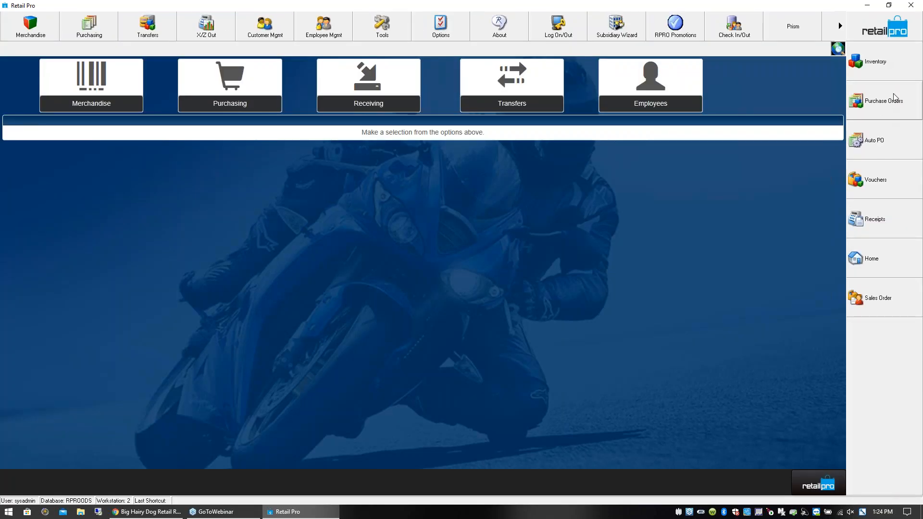
{"action": "left_click", "coordinate": [887, 106]}
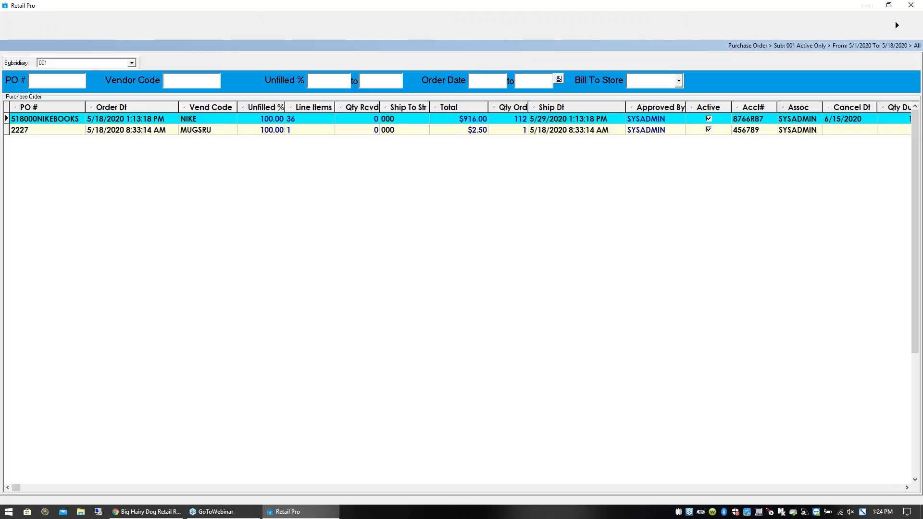
{"action": "left_click", "coordinate": [217, 119]}
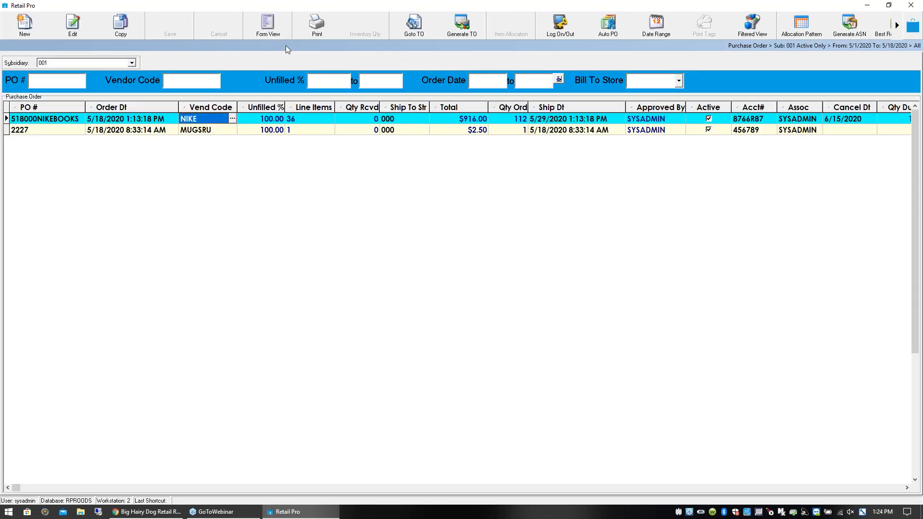
{"action": "left_click", "coordinate": [267, 24]}
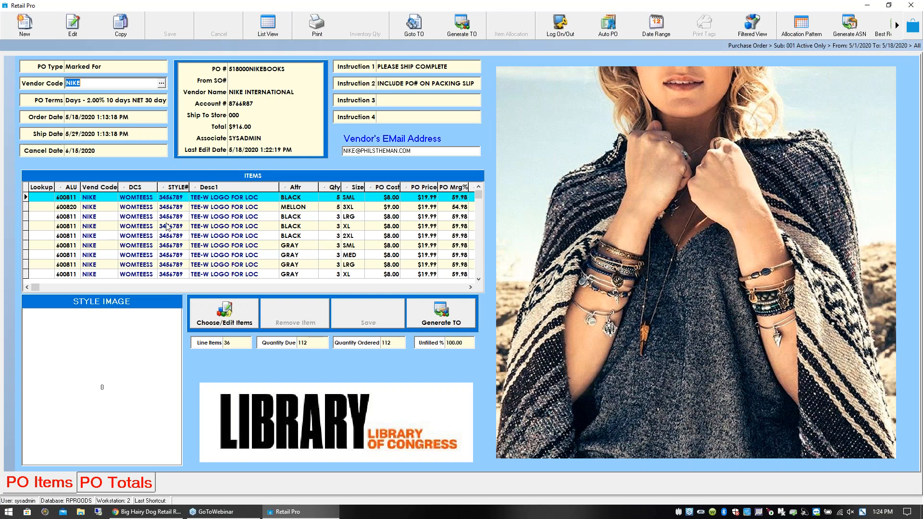
{"action": "left_click", "coordinate": [166, 227]}
{"action": "left_click", "coordinate": [135, 200]}
{"action": "left_click", "coordinate": [339, 207]}
{"action": "left_click", "coordinate": [340, 197]}
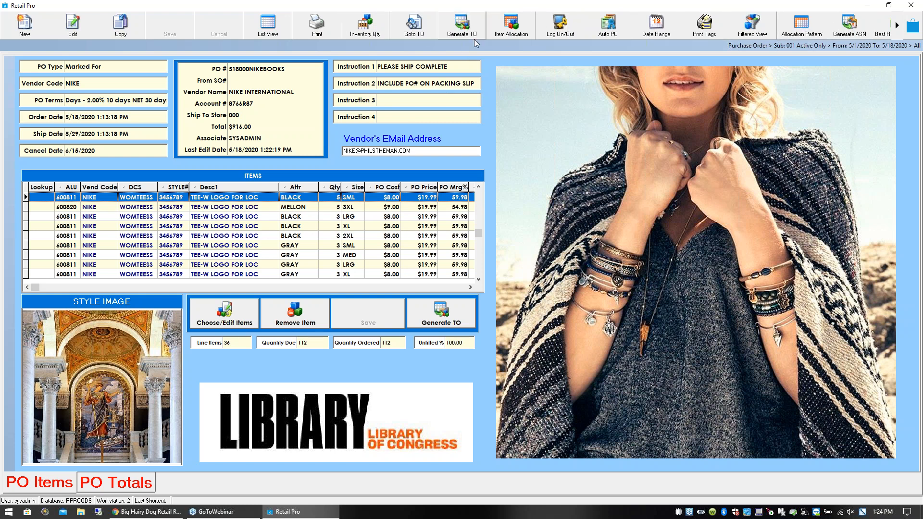
- Open the purchase order's item allocation and examine how the black 2XL tee is distributed across the stores
{"action": "left_click", "coordinate": [510, 29]}
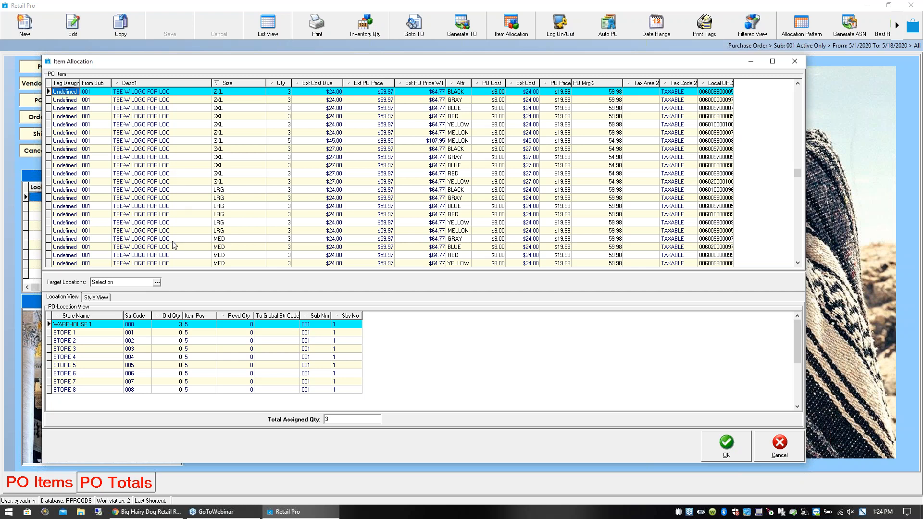
{"action": "left_click", "coordinate": [286, 92]}
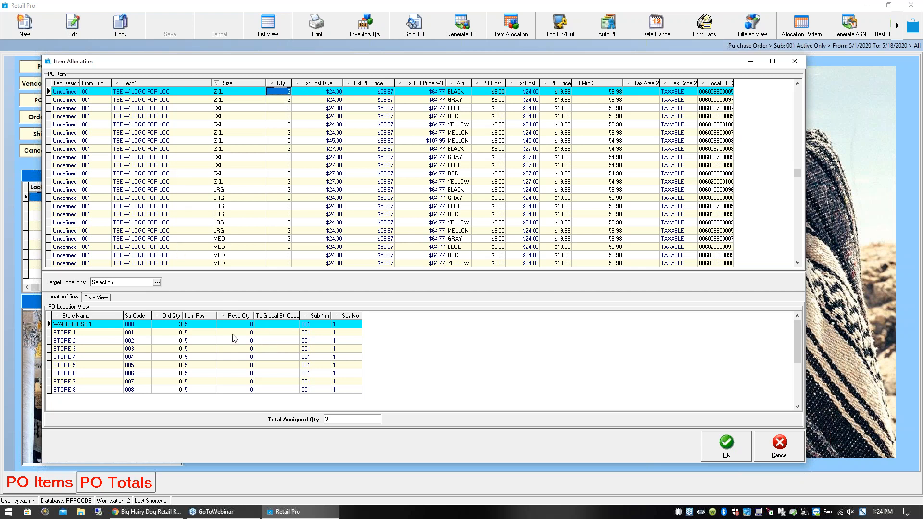
{"action": "left_click", "coordinate": [179, 333]}
{"action": "left_click", "coordinate": [287, 92]}
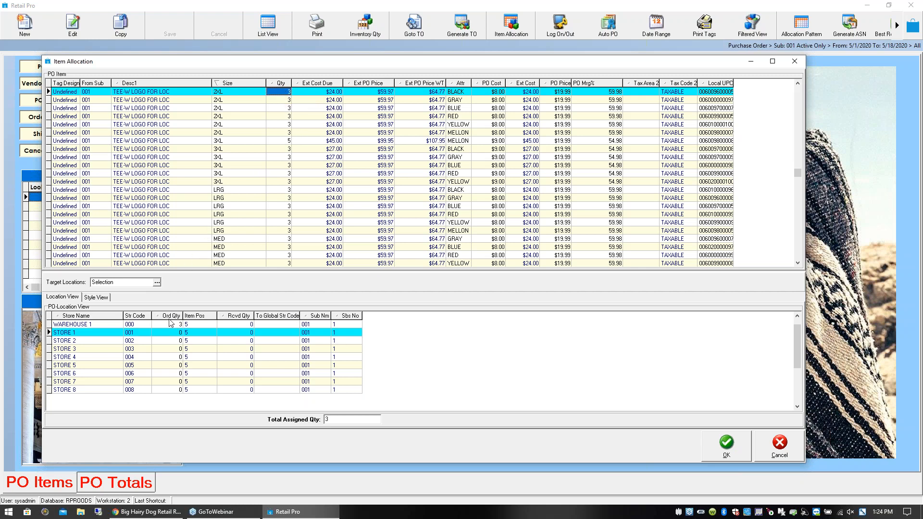
- Try allocating 2 of the black 2XL tee to Store 1 and 1 to Store 2, and close the allocation without applying it
{"action": "left_click", "coordinate": [174, 334]}
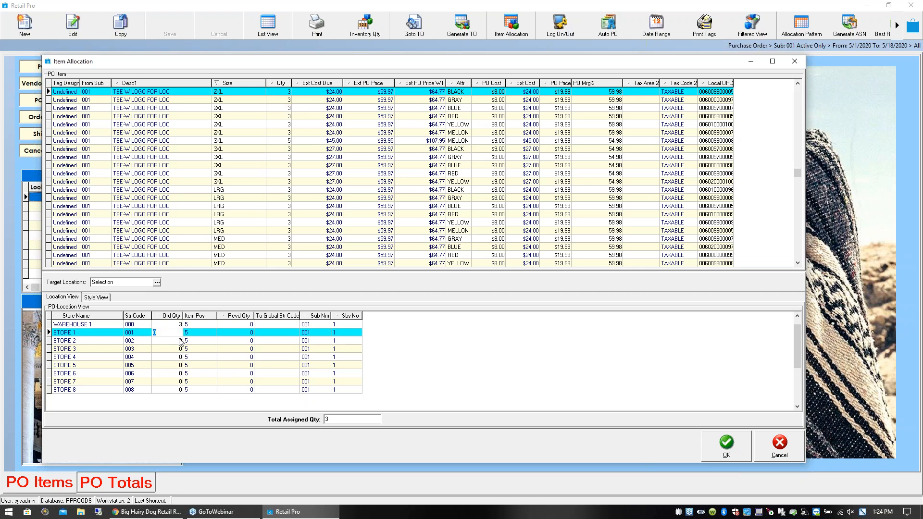
{"action": "type", "text": "2"}
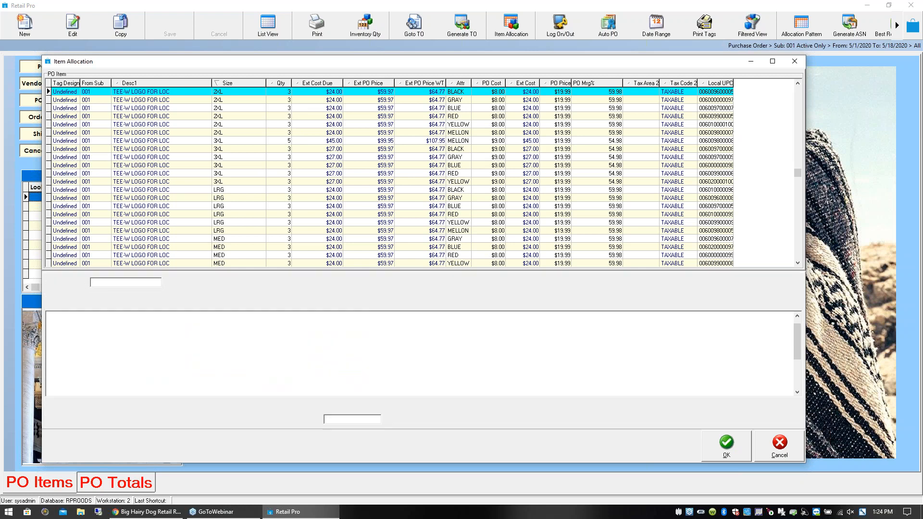
{"action": "left_click", "coordinate": [180, 341]}
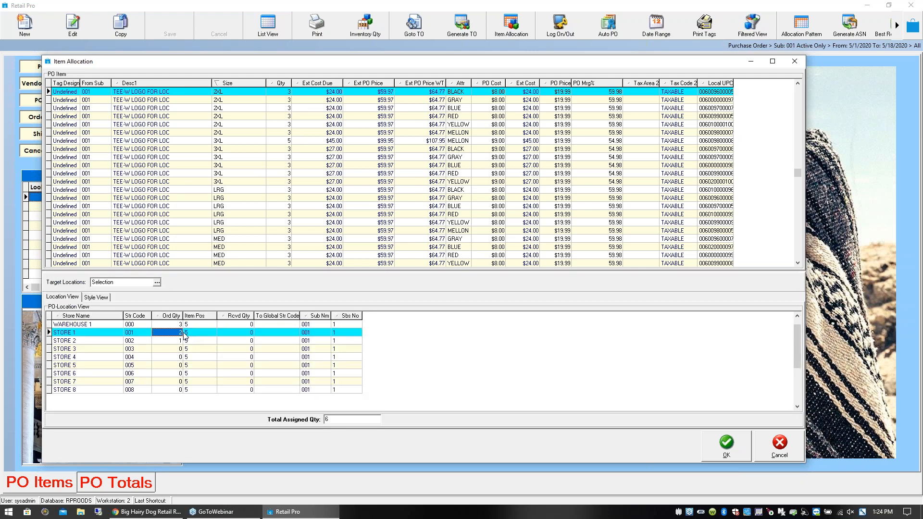
{"action": "left_click", "coordinate": [176, 334]}
{"action": "left_click", "coordinate": [176, 342]}
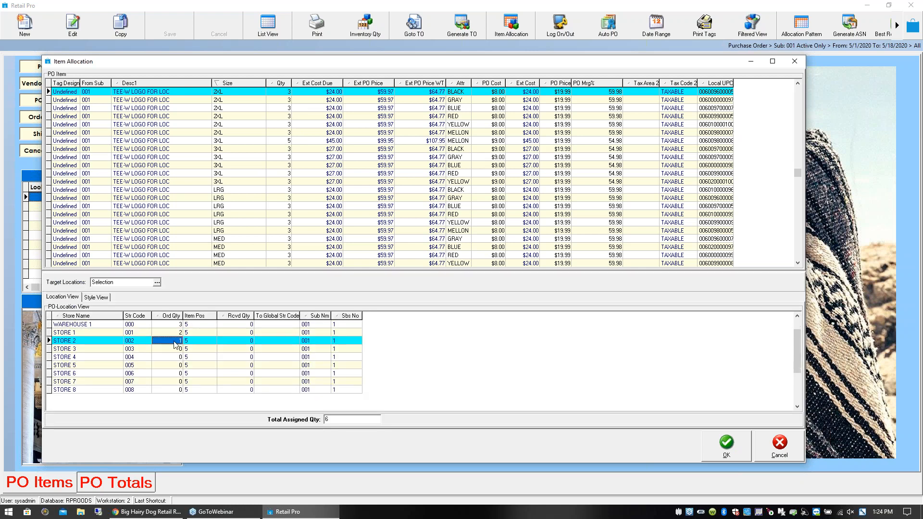
{"action": "left_click", "coordinate": [175, 333]}
{"action": "left_click", "coordinate": [174, 326]}
{"action": "left_click", "coordinate": [173, 333]}
{"action": "left_click", "coordinate": [170, 342]}
{"action": "left_click", "coordinate": [794, 61]}
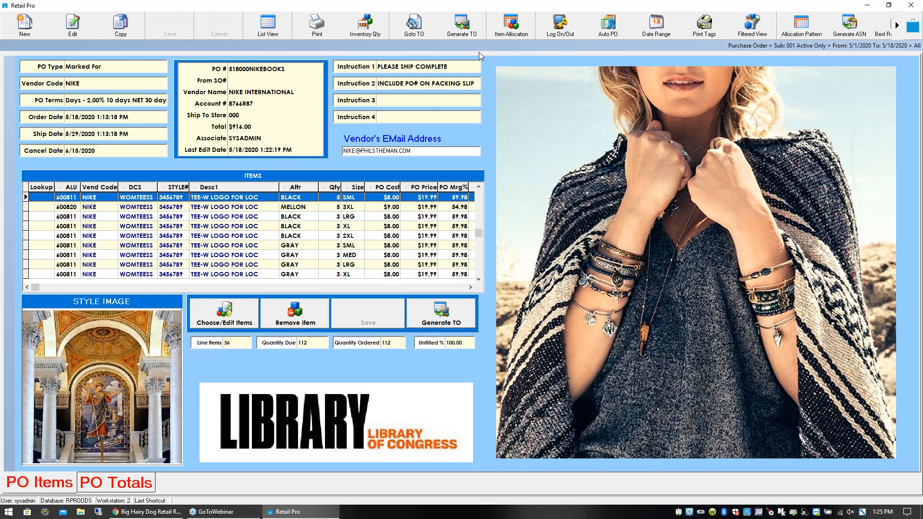
- Open the allocation patterns and view the store quantities of the SUNBLOCK pattern
{"action": "left_click", "coordinate": [799, 25]}
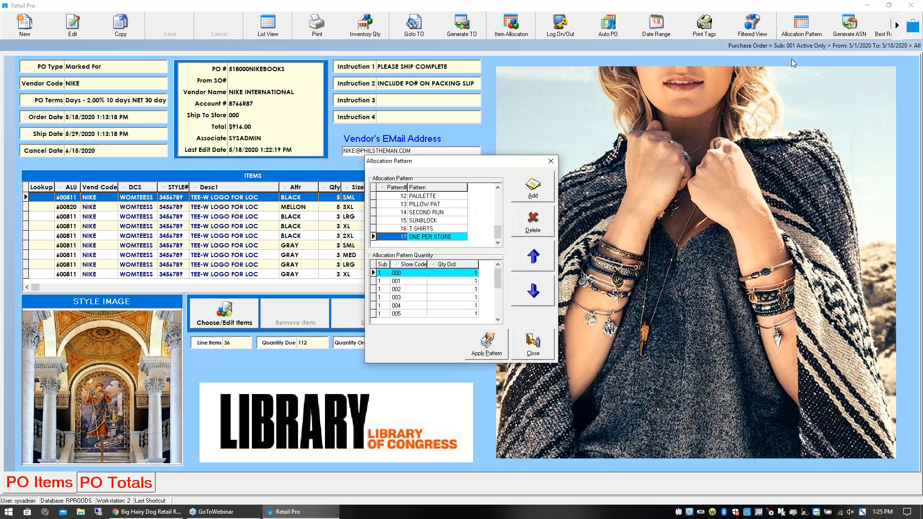
{"action": "left_click_drag", "start_coordinate": [477, 164], "coordinate": [422, 156]}
{"action": "left_click", "coordinate": [379, 217]}
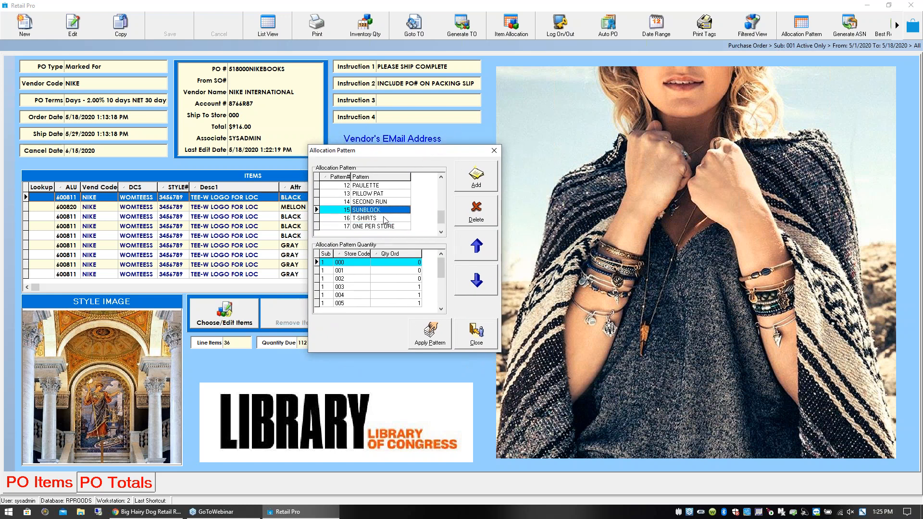
- Review the BOOKS pattern's quantities for stores 001 and 002, and close the allocation patterns without applying one
{"action": "left_click_drag", "start_coordinate": [443, 221], "coordinate": [441, 175]}
{"action": "left_click", "coordinate": [382, 211]}
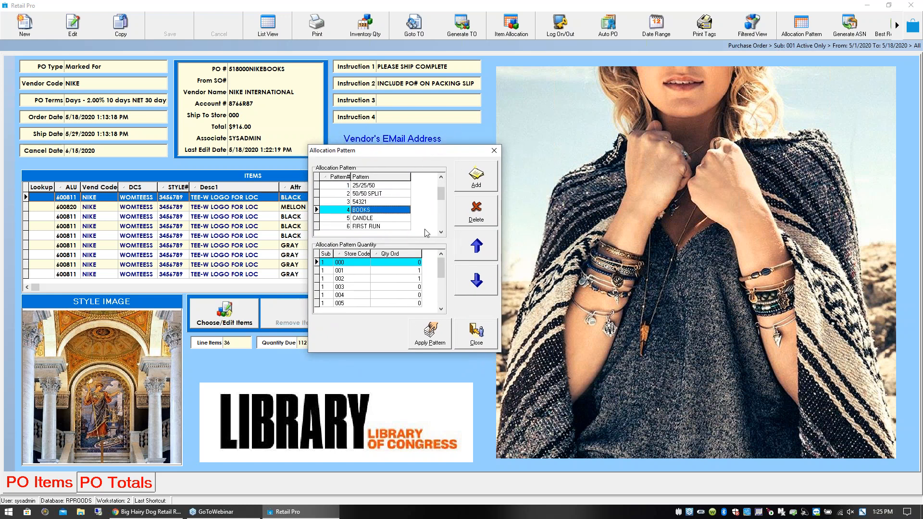
{"action": "left_click", "coordinate": [415, 271]}
{"action": "left_click", "coordinate": [412, 279]}
{"action": "left_click", "coordinate": [410, 272]}
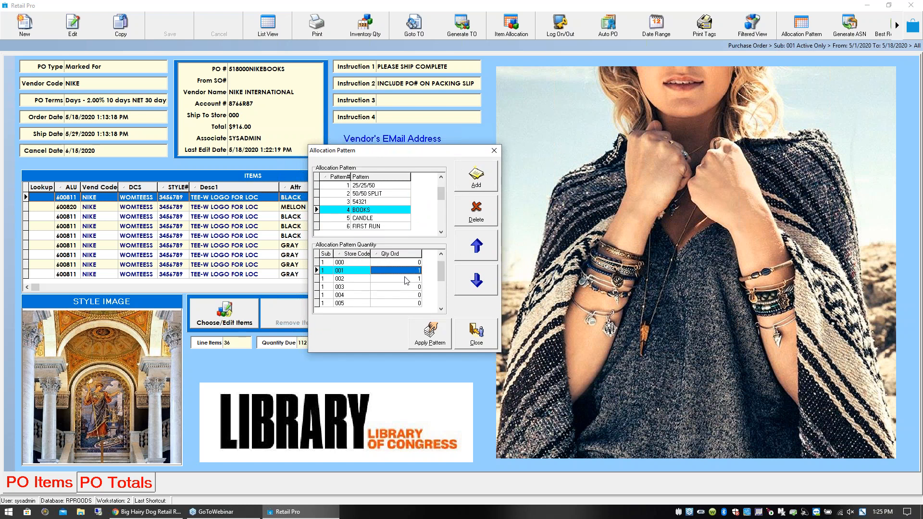
{"action": "left_click", "coordinate": [405, 281]}
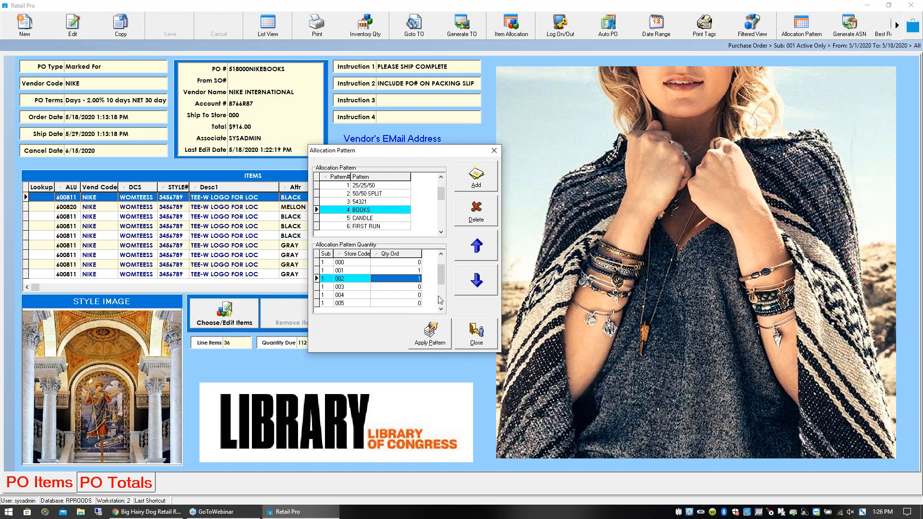
{"action": "left_click", "coordinate": [478, 338]}
{"action": "left_click", "coordinate": [248, 227]}
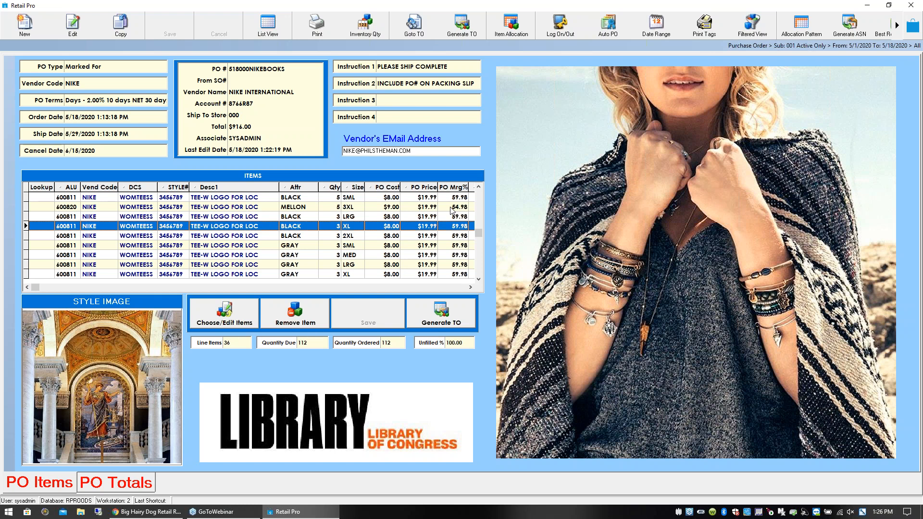
- Return to the home screen and open the vouchers list
{"action": "left_click", "coordinate": [915, 27]}
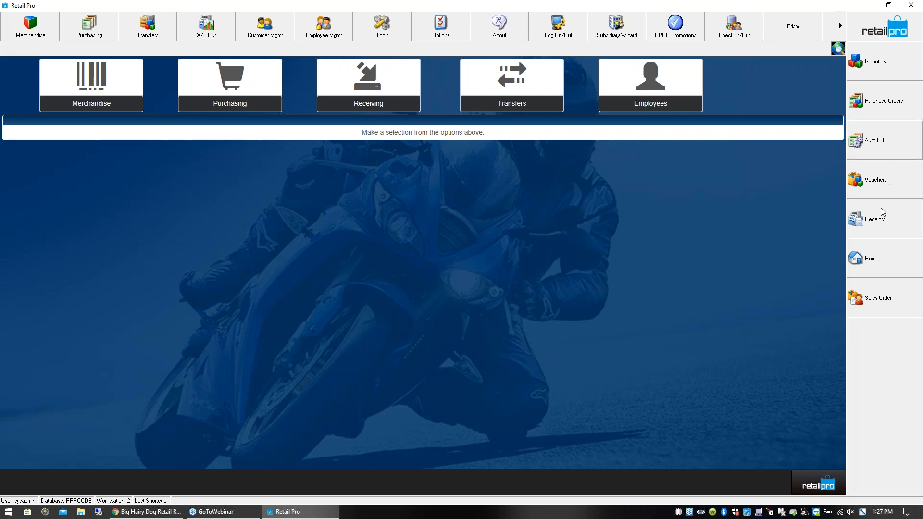
{"action": "left_click", "coordinate": [892, 186]}
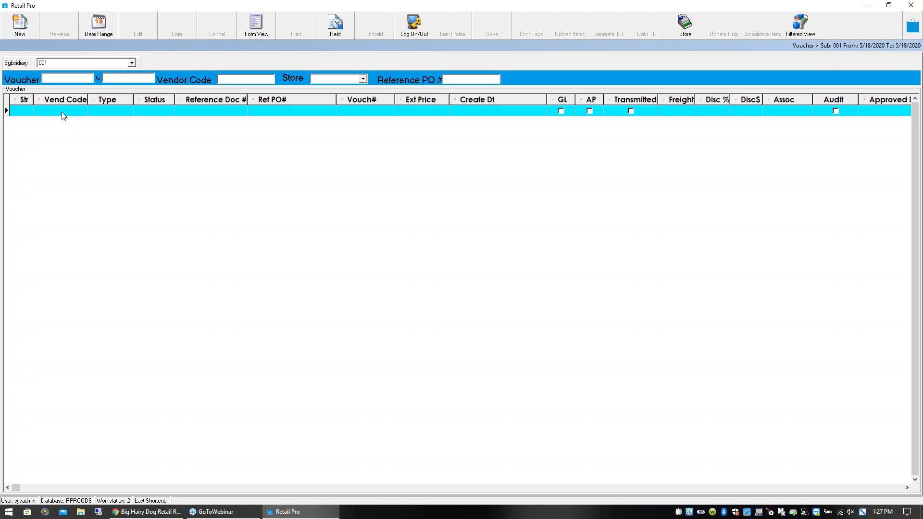
{"action": "left_click", "coordinate": [20, 24]}
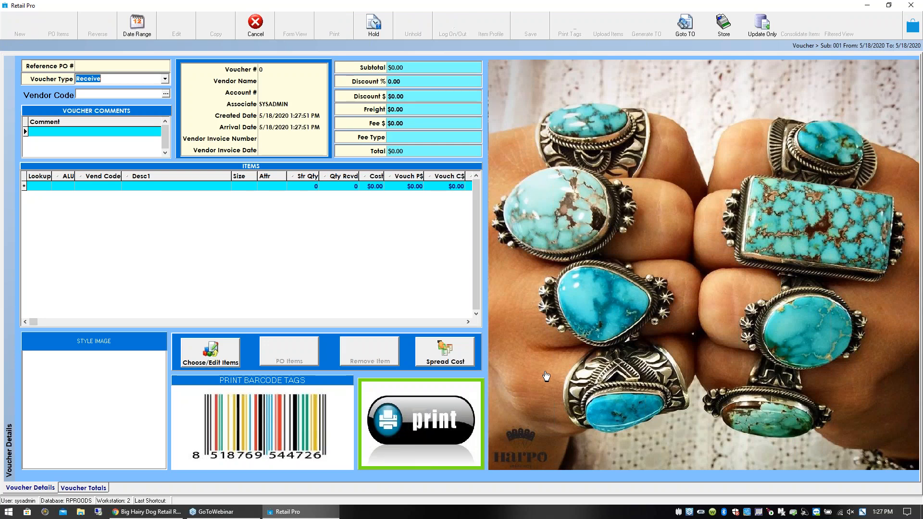
{"action": "right_click", "coordinate": [483, 373]}
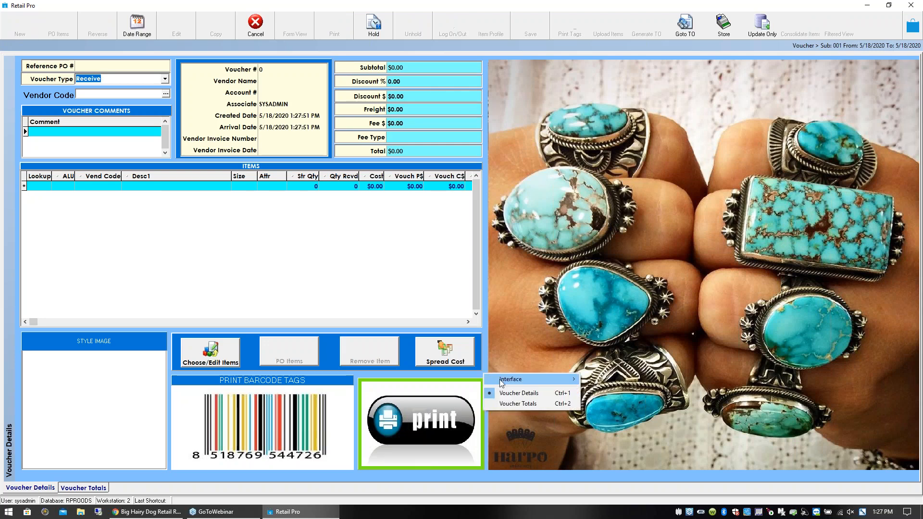
{"action": "mouse_move", "coordinate": [534, 384]}
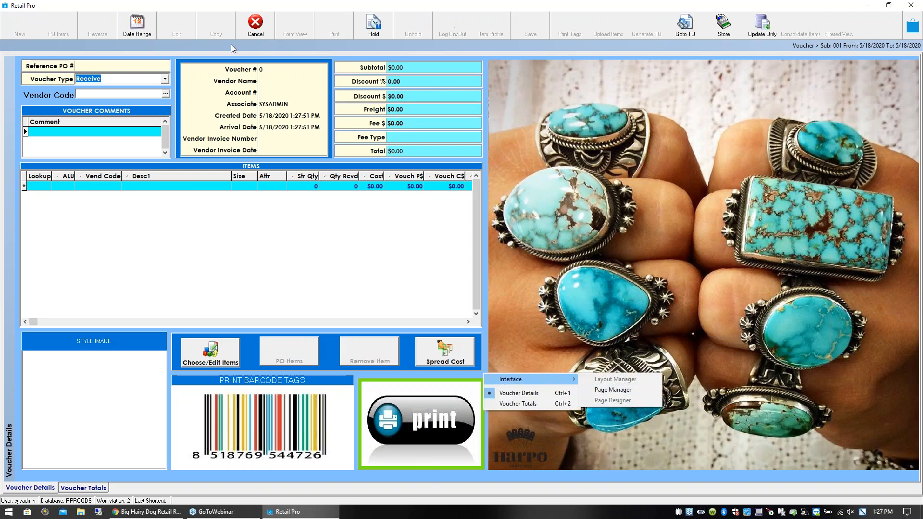
{"action": "left_click", "coordinate": [256, 36]}
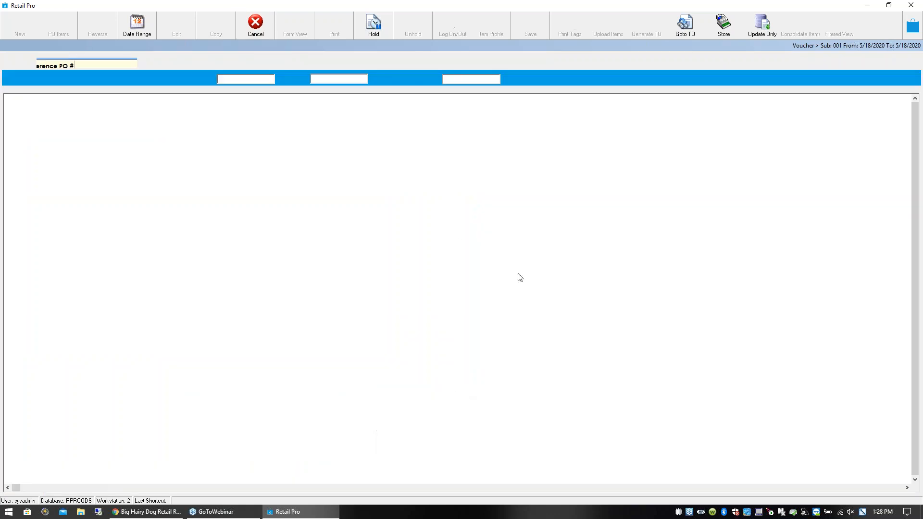
- Show the vouchers in form view and open the Page Designer for the Voucher Details page
{"action": "left_click", "coordinate": [272, 30]}
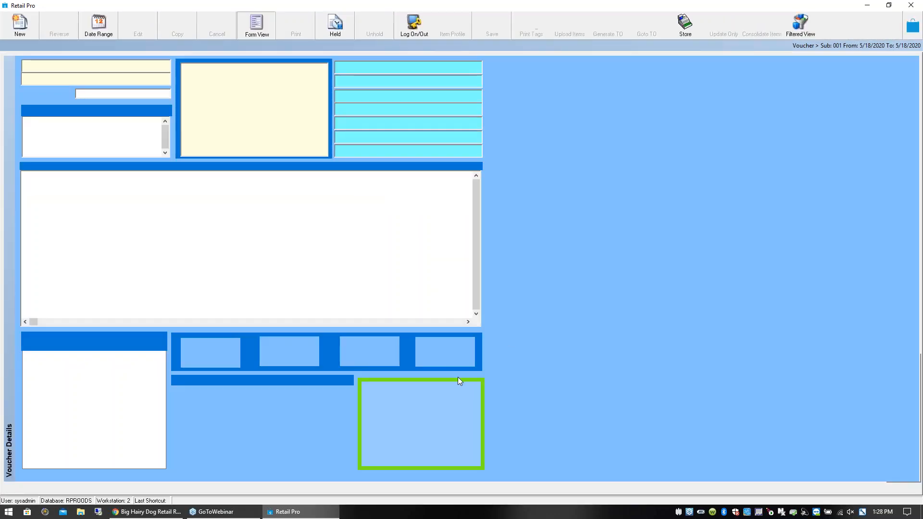
{"action": "right_click", "coordinate": [468, 374]}
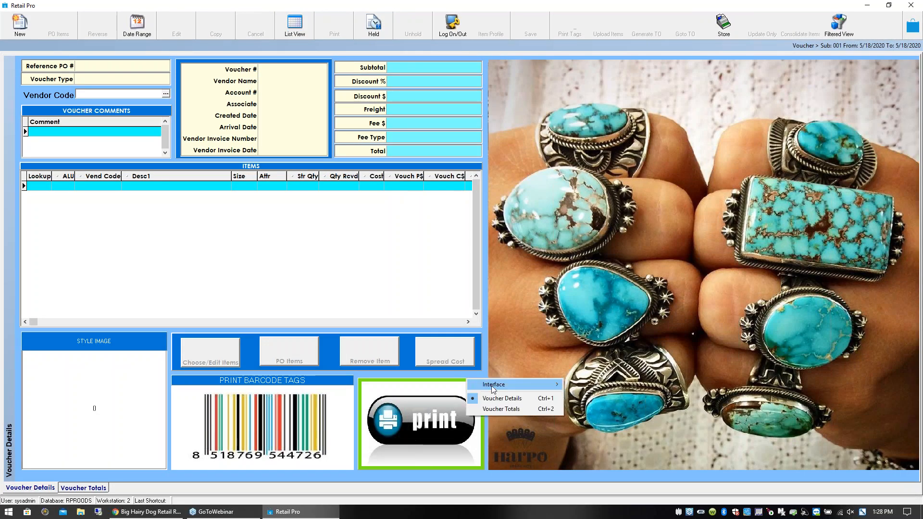
{"action": "mouse_move", "coordinate": [524, 385]}
{"action": "left_click", "coordinate": [602, 403]}
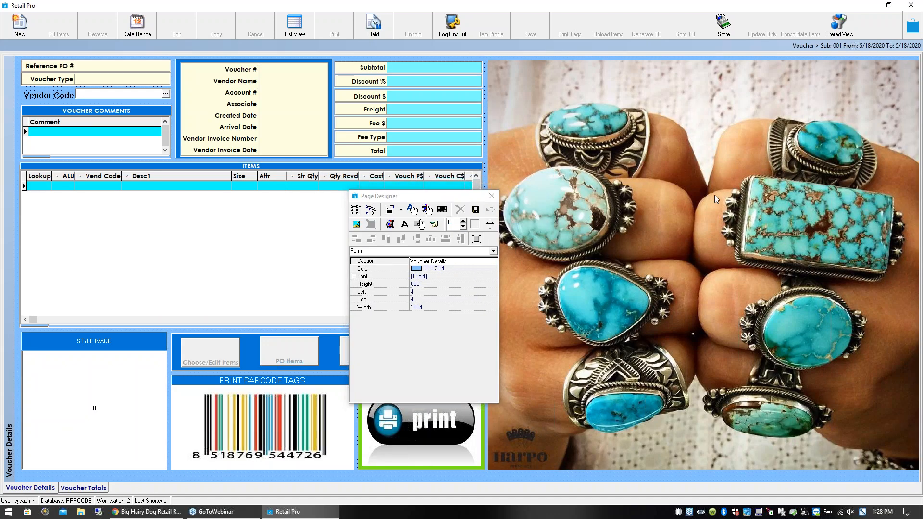
- Delete the turquoise rings picture and the XiRENA picture beneath it from the voucher page
{"action": "right_click", "coordinate": [715, 195]}
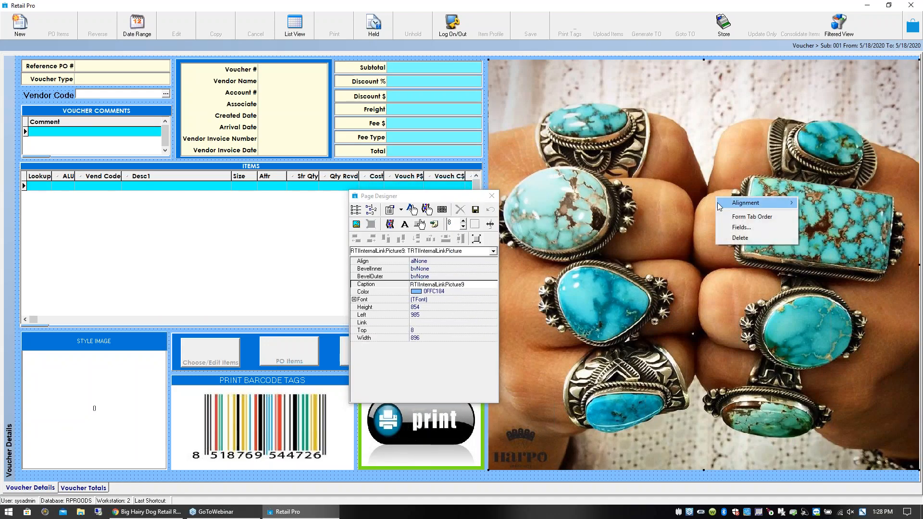
{"action": "left_click", "coordinate": [740, 238]}
{"action": "left_click", "coordinate": [642, 220]}
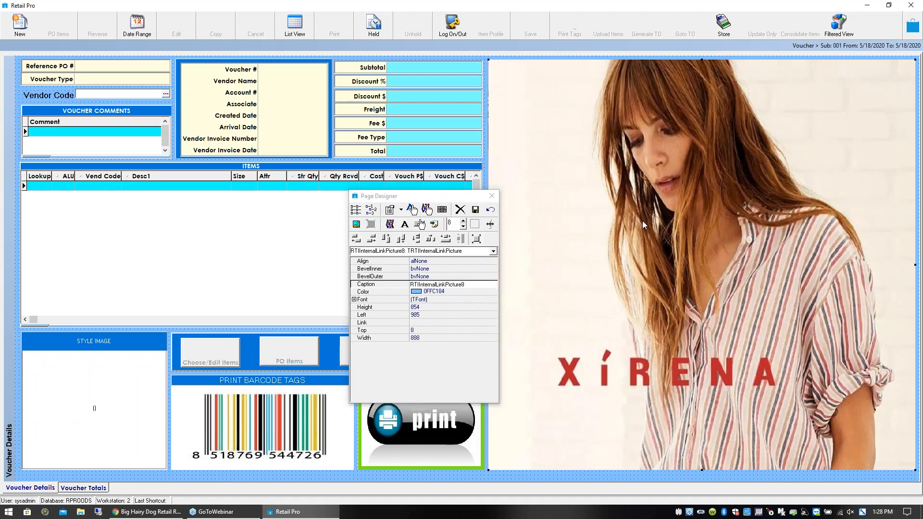
{"action": "right_click", "coordinate": [685, 220]}
{"action": "left_click", "coordinate": [704, 261]}
- Move the library mosaic picture on the voucher page to about Left 1104 and Top 206, off the picture beneath it
{"action": "left_click", "coordinate": [628, 205]}
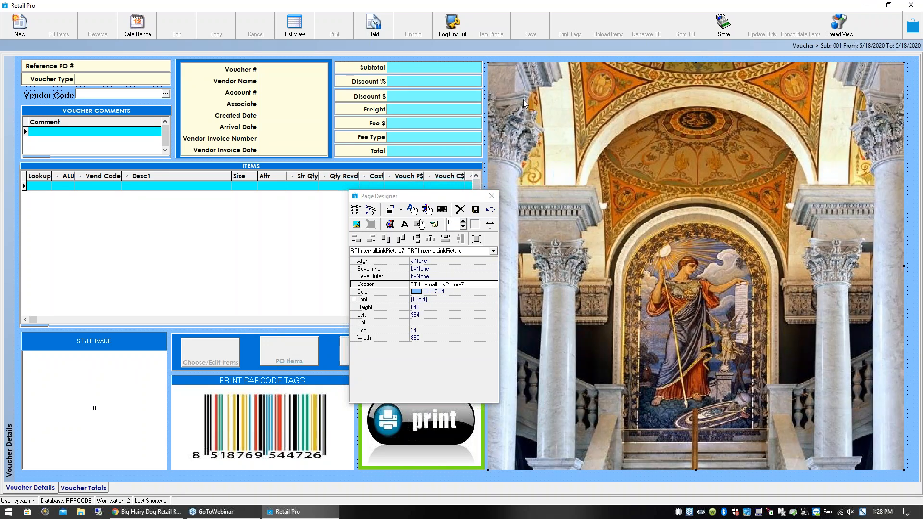
{"action": "left_click_drag", "start_coordinate": [581, 190], "coordinate": [634, 244]}
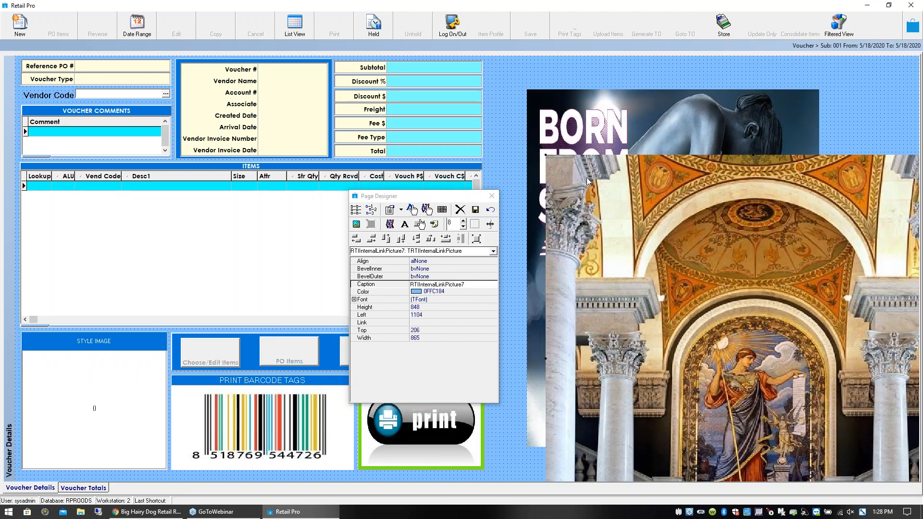
- Move the library mosaic picture on the voucher page to Left 992 and Top 14, and close the Page Designer
{"action": "mouse_move", "coordinate": [575, 155]}
{"action": "left_mouse_down"}
{"action": "mouse_move", "coordinate": [577, 141]}
{"action": "mouse_move", "coordinate": [584, 167]}
{"action": "left_mouse_up"}
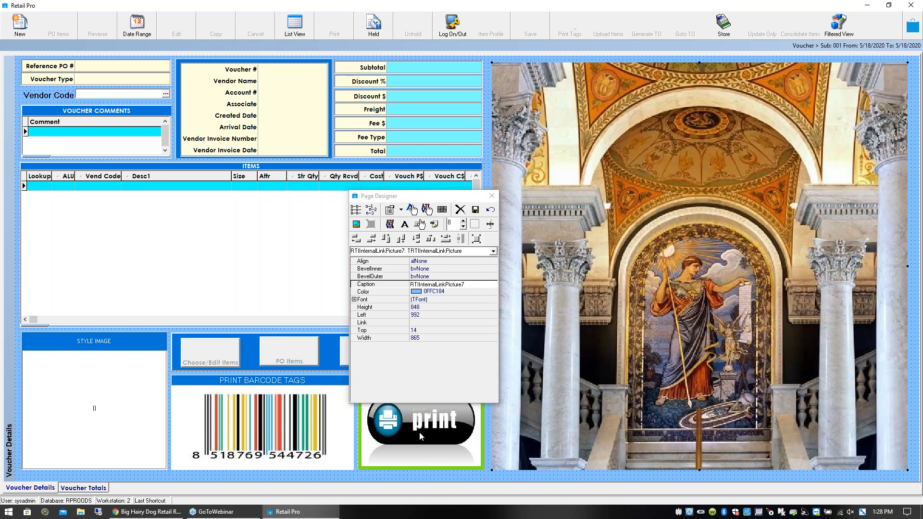
{"action": "left_click_drag", "start_coordinate": [412, 200], "coordinate": [206, 178]}
{"action": "left_click_drag", "start_coordinate": [402, 427], "coordinate": [508, 431]}
{"action": "left_click_drag", "start_coordinate": [446, 422], "coordinate": [408, 428]}
{"action": "left_click", "coordinate": [270, 187]}
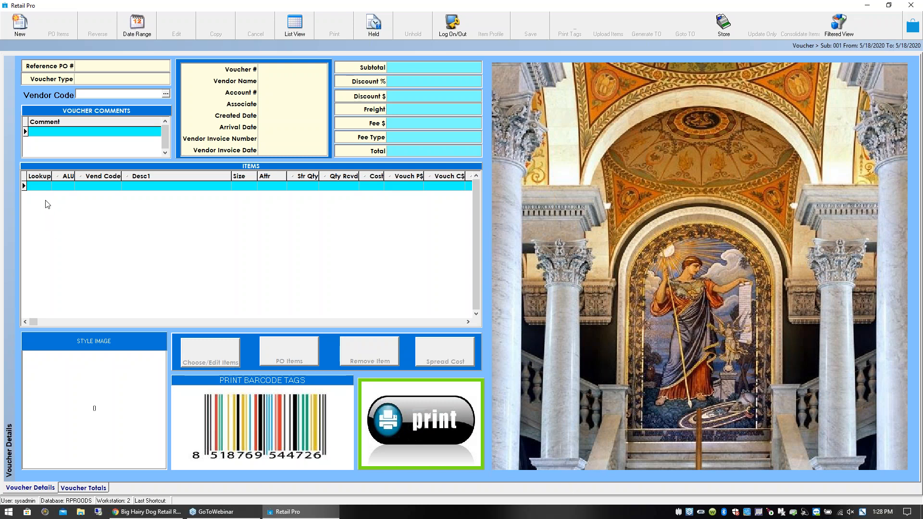
- Start a new receiving voucher and open the purchase order lookup for its reference PO
{"action": "left_click", "coordinate": [41, 187]}
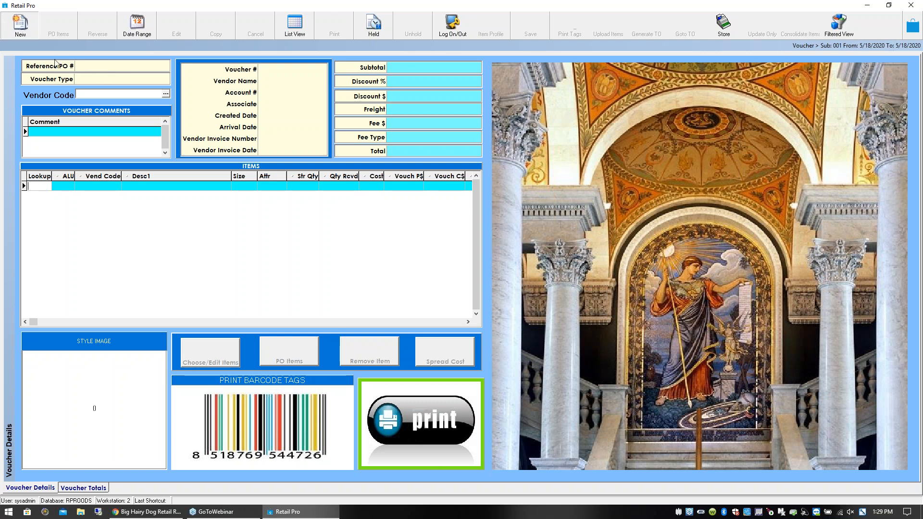
{"action": "left_click", "coordinate": [97, 69]}
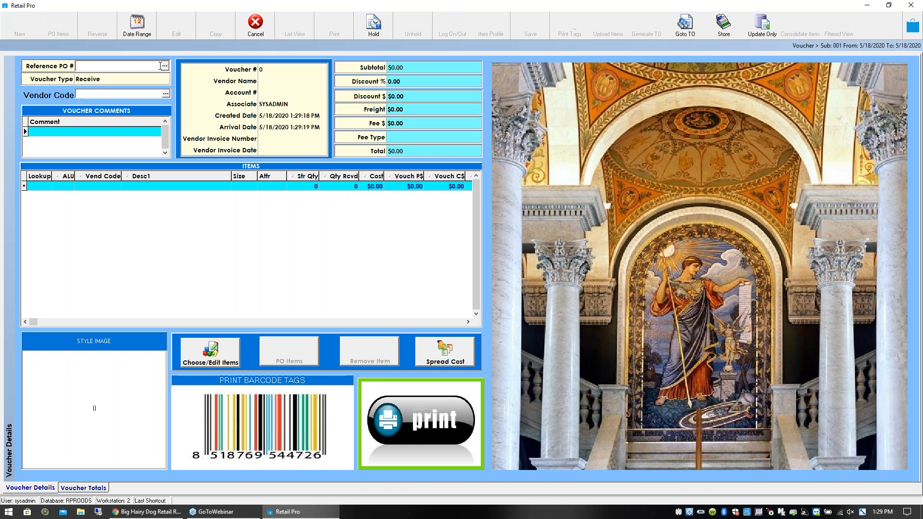
{"action": "left_click", "coordinate": [146, 93]}
{"action": "left_click", "coordinate": [153, 67]}
{"action": "left_click", "coordinate": [165, 68]}
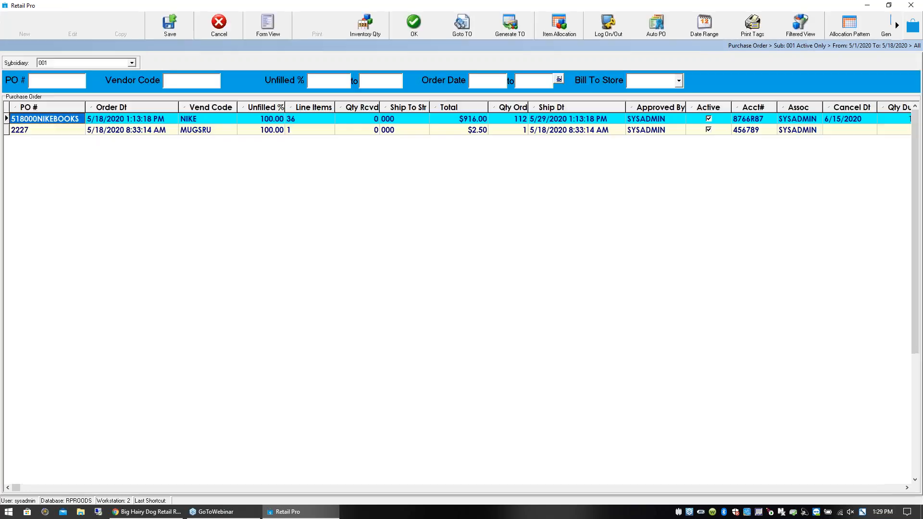
- Choose the NIKE purchase order as the voucher's reference PO and accept the selection
{"action": "left_click", "coordinate": [65, 130]}
{"action": "left_click", "coordinate": [60, 123]}
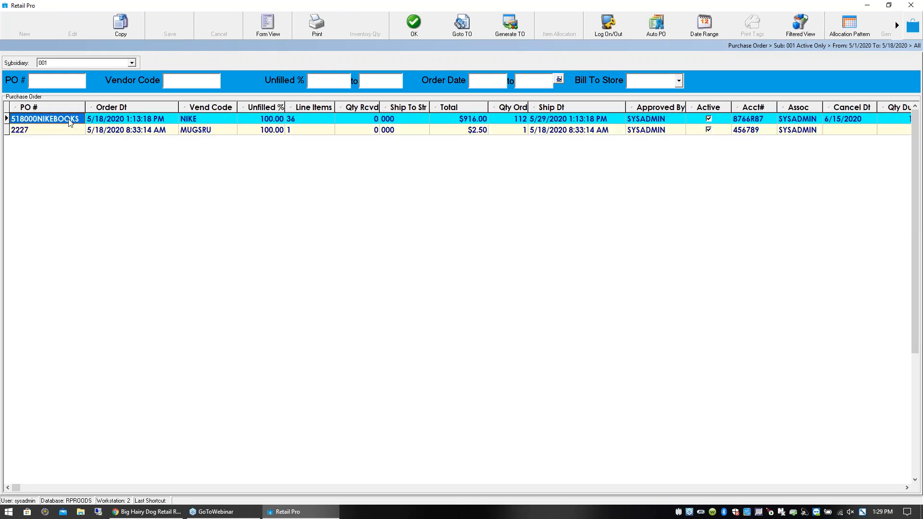
{"action": "left_click", "coordinate": [271, 121]}
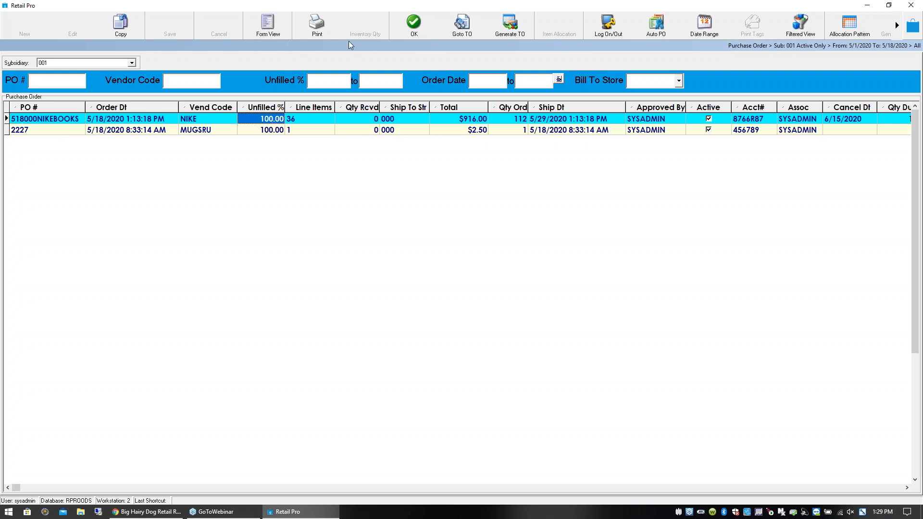
{"action": "left_click", "coordinate": [413, 24]}
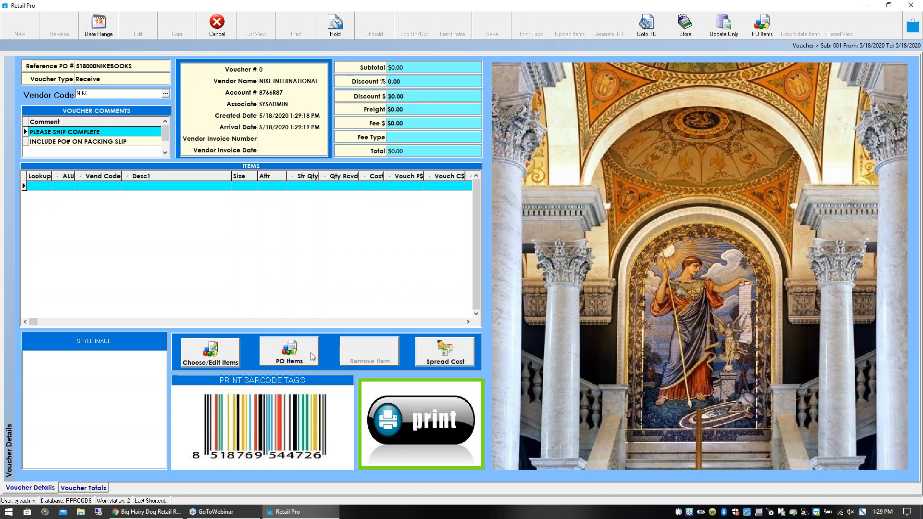
- Open the purchase order's items for receiving and fill in all due quantities with Receive Due
{"action": "left_click", "coordinate": [296, 359]}
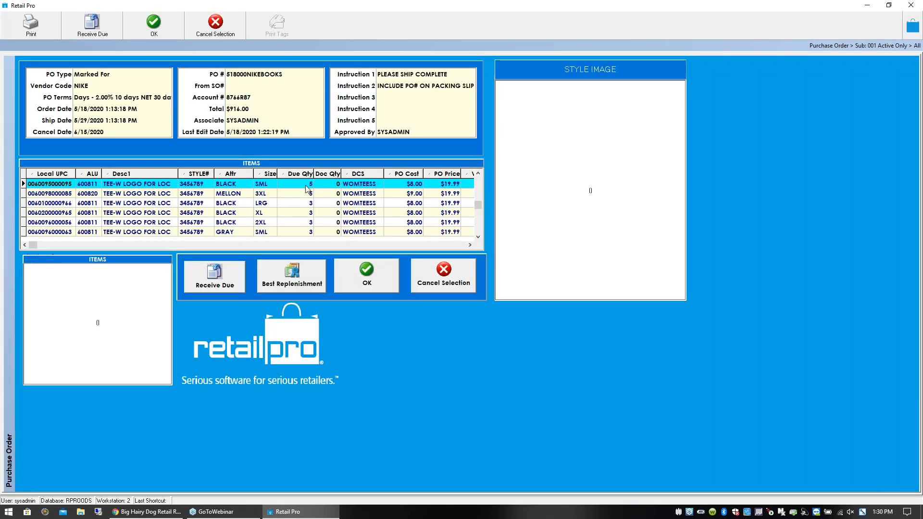
{"action": "left_click", "coordinate": [304, 194]}
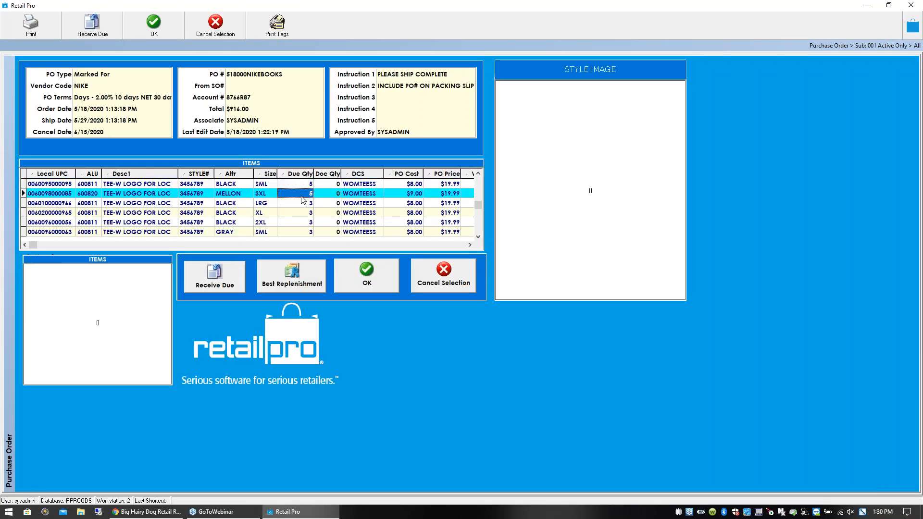
{"action": "left_click", "coordinate": [302, 204]}
{"action": "left_click", "coordinate": [206, 292]}
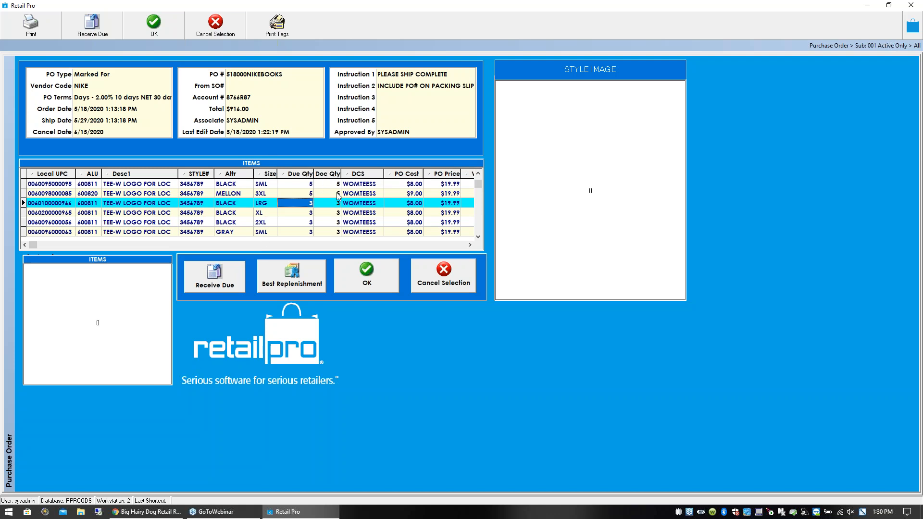
- Set the Doc Qty to 0 for the black SML tee, 3 for the mellon 3XL and 0 for the black LRG
{"action": "left_click", "coordinate": [337, 187]}
{"action": "type", "text": "0"}
{"action": "key", "text": "Down"}
{"action": "type", "text": "3"}
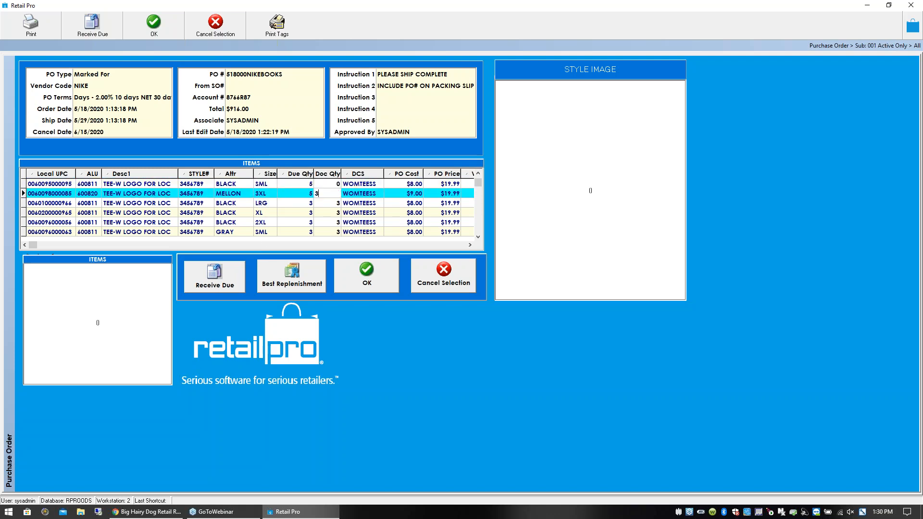
{"action": "key", "text": "Down"}
{"action": "type", "text": "0"}
{"action": "key", "text": "Down"}
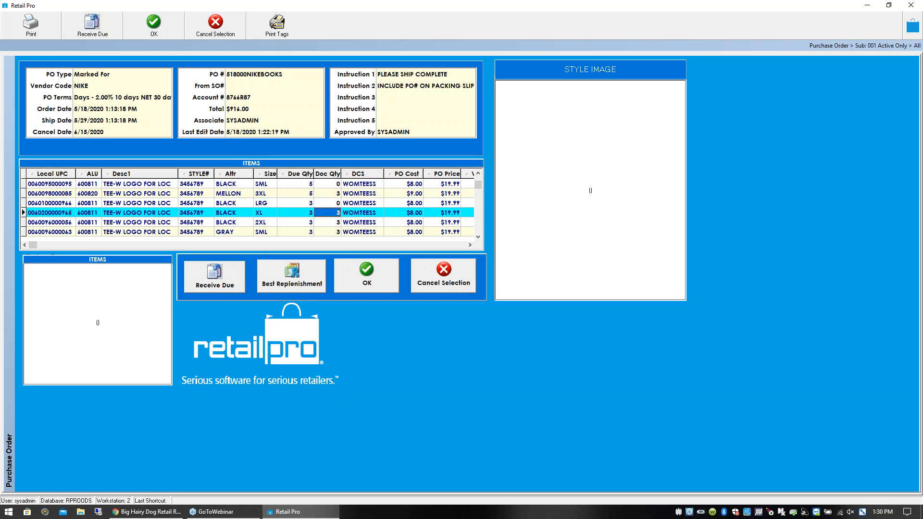
- Check the edited Doc Qty values, accept the purchase order items and update the voucher
{"action": "left_click", "coordinate": [340, 185]}
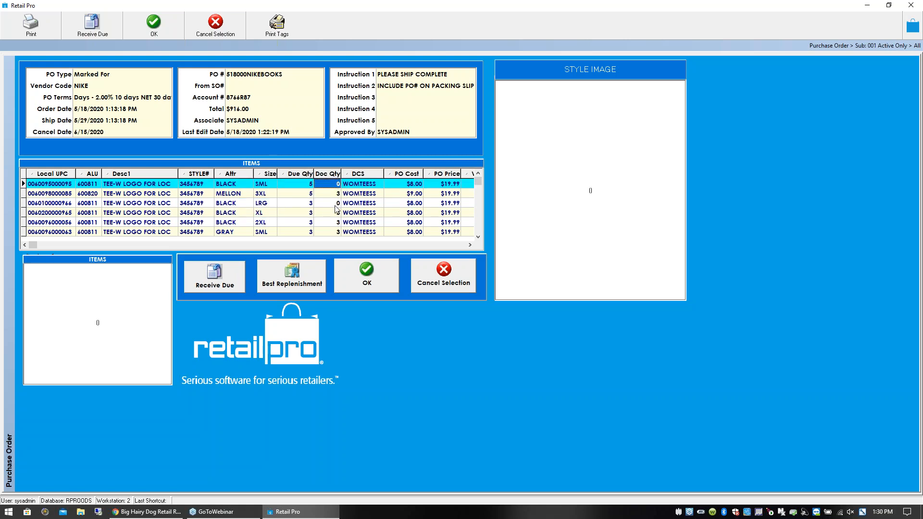
{"action": "left_click", "coordinate": [335, 205]}
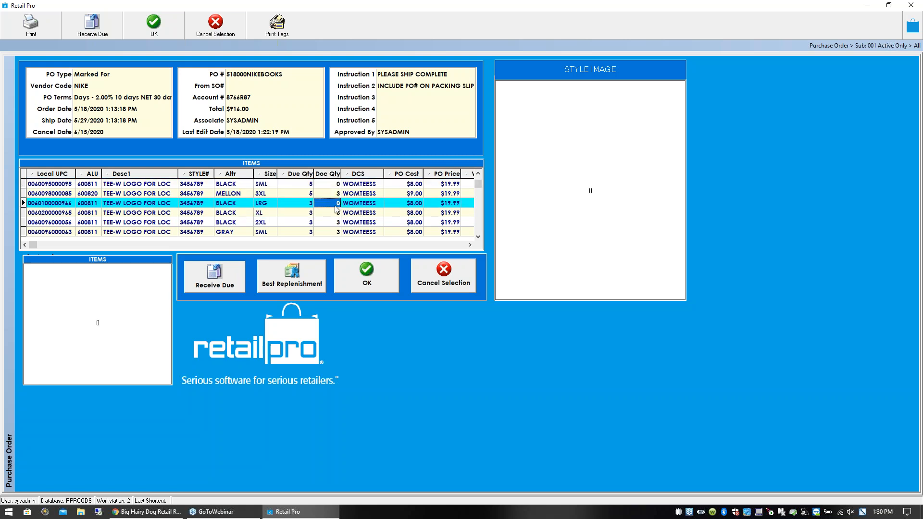
{"action": "left_click", "coordinate": [369, 284]}
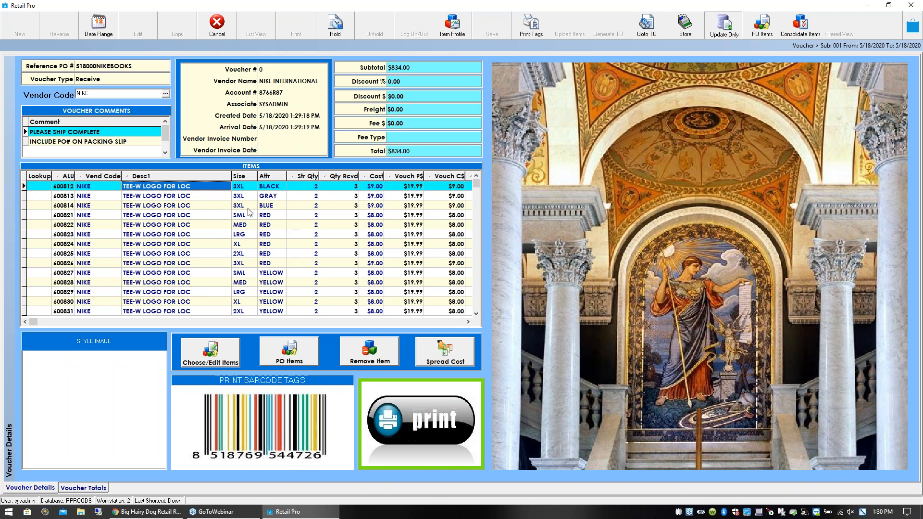
{"action": "left_click", "coordinate": [441, 277]}
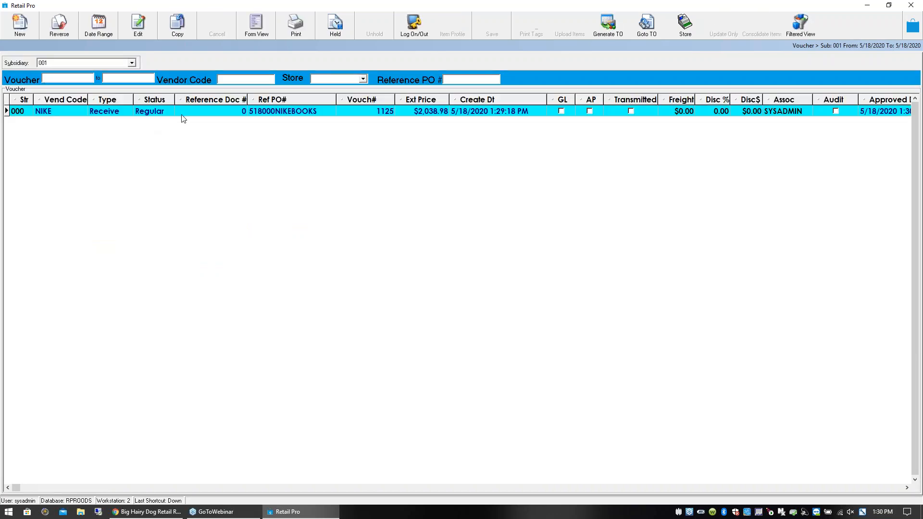
- Select the received NIKE voucher in the list and show it in form view
{"action": "left_click", "coordinate": [56, 110]}
{"action": "left_click", "coordinate": [367, 113]}
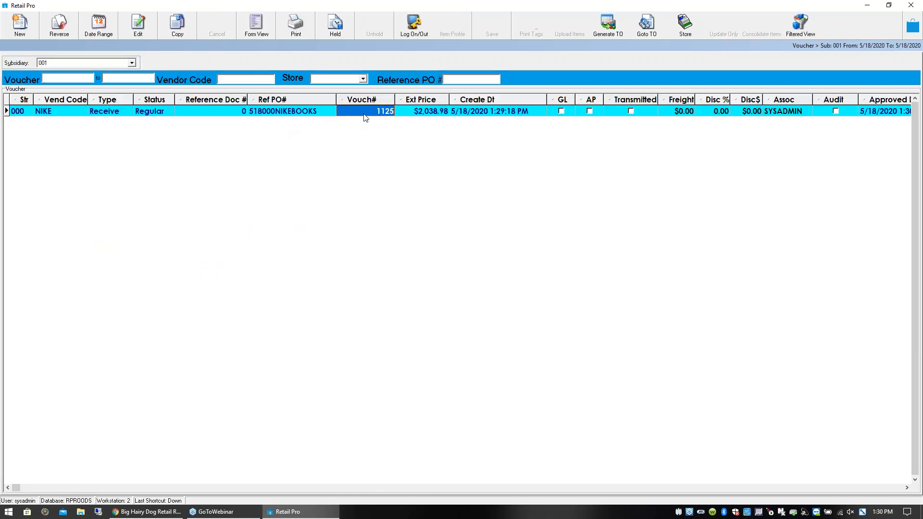
{"action": "left_click", "coordinate": [415, 112]}
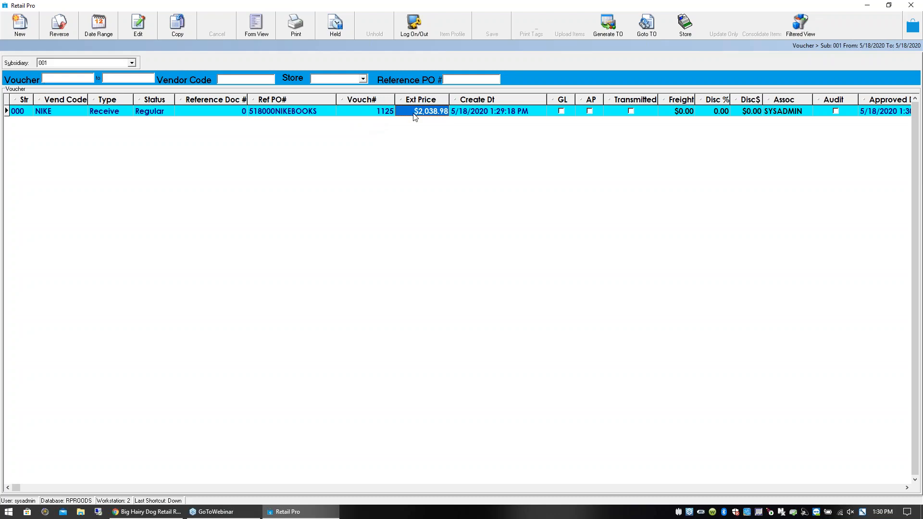
{"action": "left_click", "coordinate": [253, 25]}
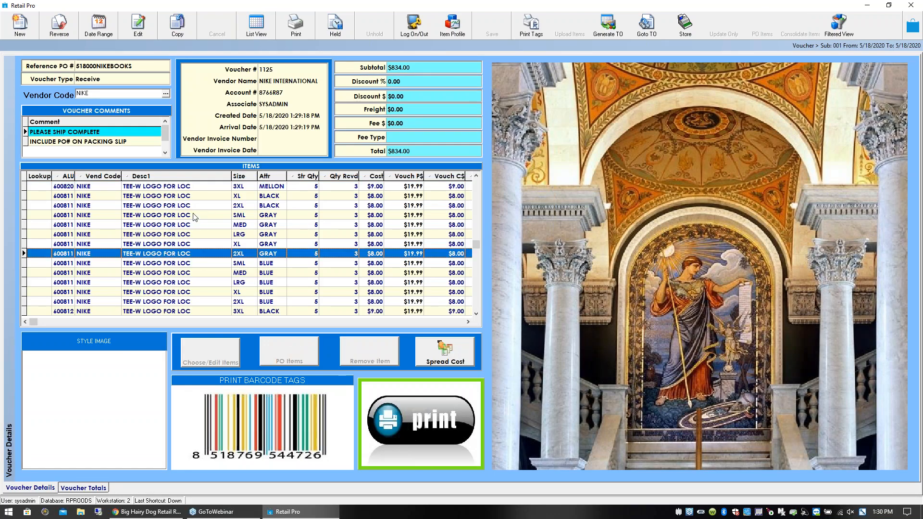
- Preview the barcode tags of the selected black XL tee with the yellowstone gen stores label, using the document quantity
{"action": "left_click", "coordinate": [187, 189]}
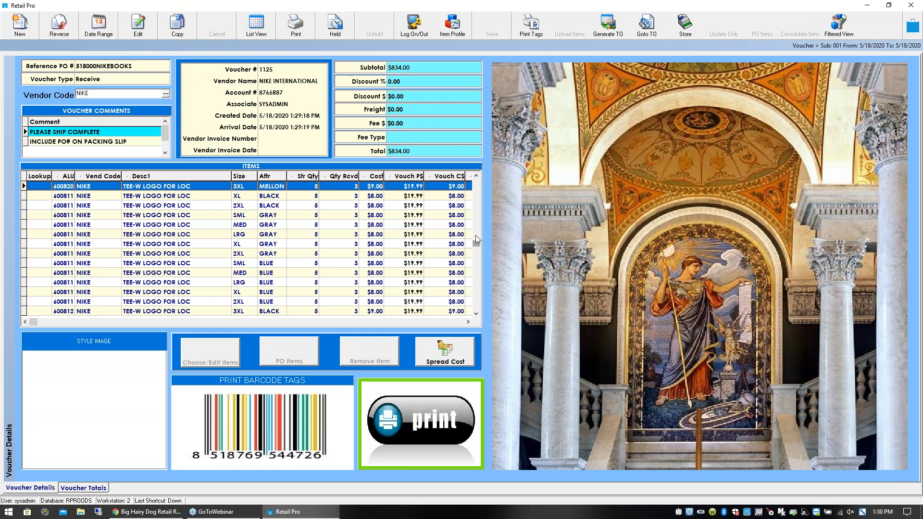
{"action": "left_click", "coordinate": [198, 201]}
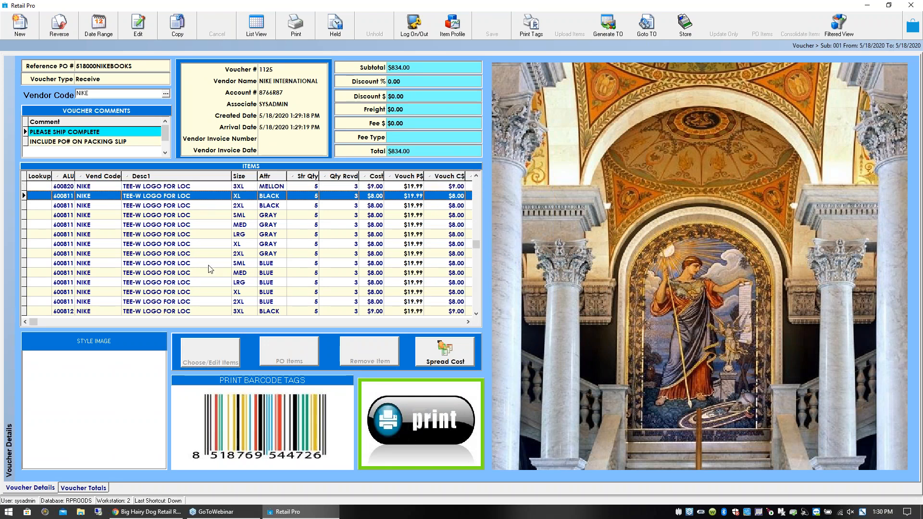
{"action": "left_click", "coordinate": [259, 422]}
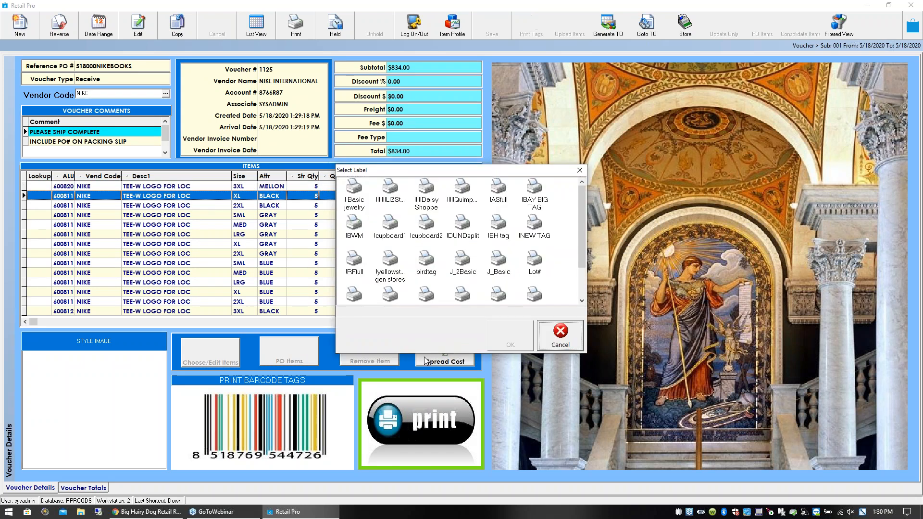
{"action": "left_click", "coordinate": [390, 262]}
{"action": "left_click", "coordinate": [510, 336]}
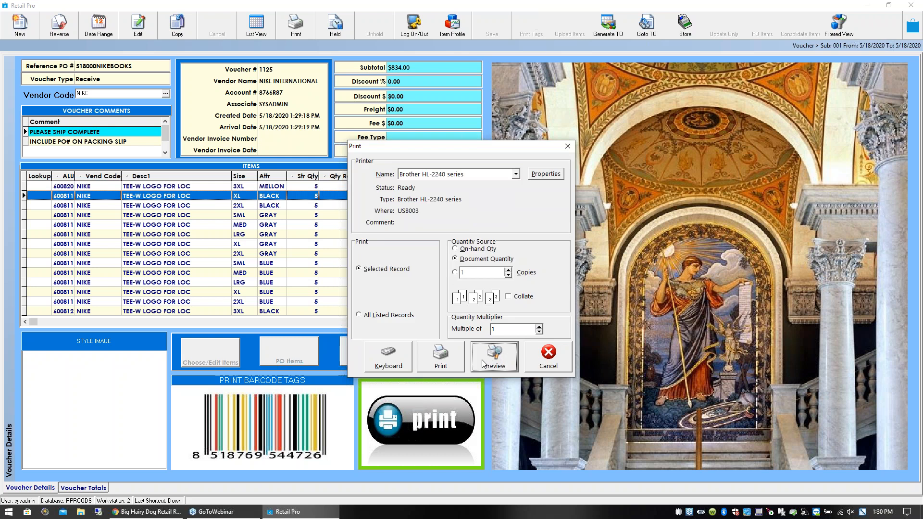
{"action": "left_click", "coordinate": [483, 360]}
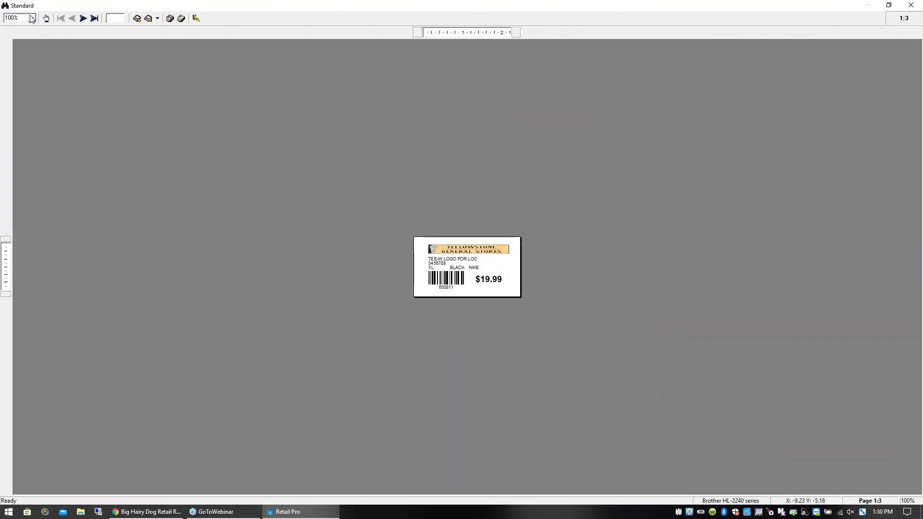
- Enlarge the tag preview to 125%, examine the label and close the preview without saving the report
{"action": "left_click", "coordinate": [31, 18]}
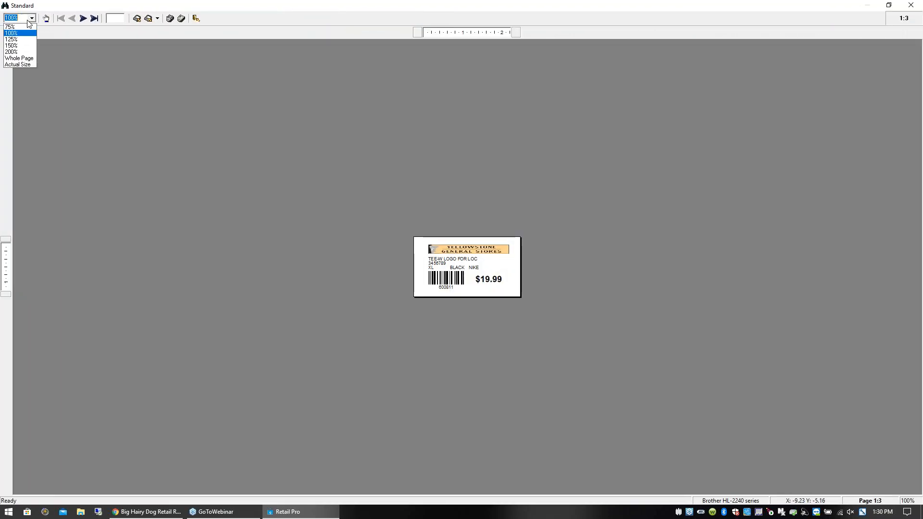
{"action": "left_click", "coordinate": [16, 40]}
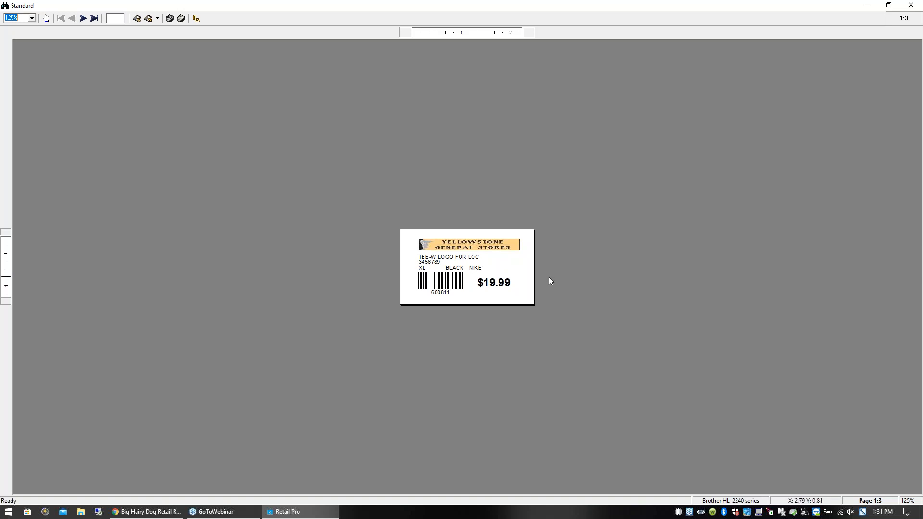
{"action": "left_click", "coordinate": [578, 246]}
{"action": "left_click", "coordinate": [911, 5]}
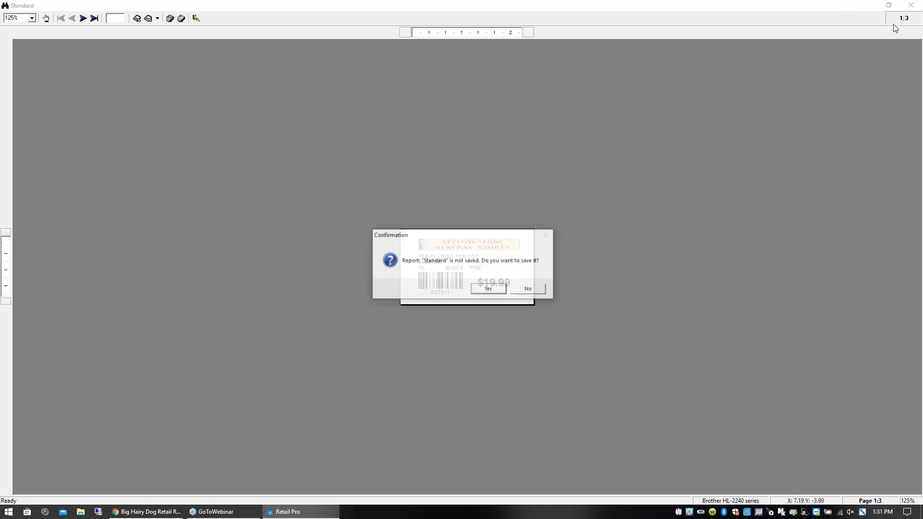
{"action": "left_click", "coordinate": [528, 289]}
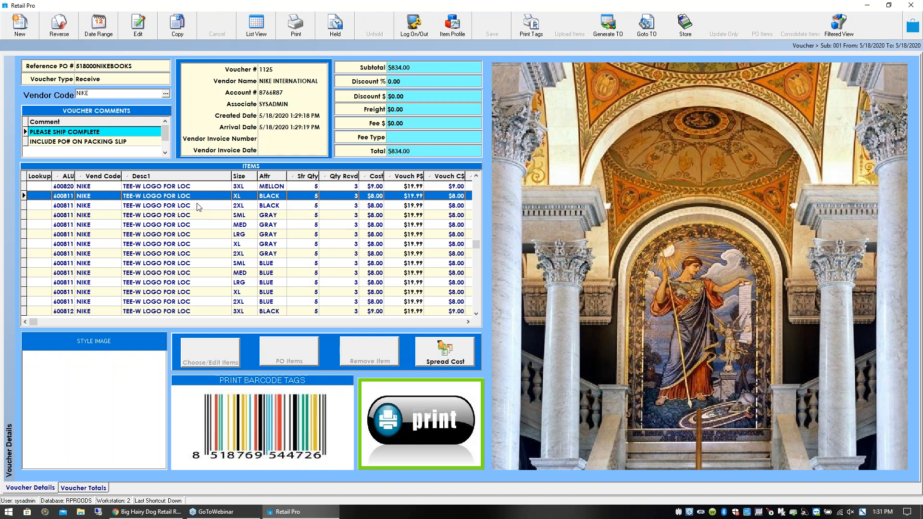
{"action": "left_click", "coordinate": [169, 206]}
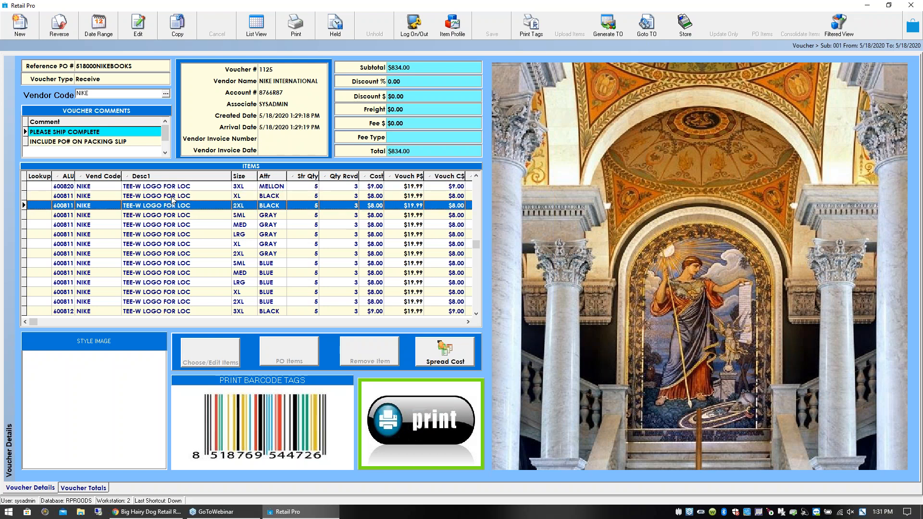
{"action": "left_click", "coordinate": [172, 196]}
{"action": "left_click", "coordinate": [175, 187]}
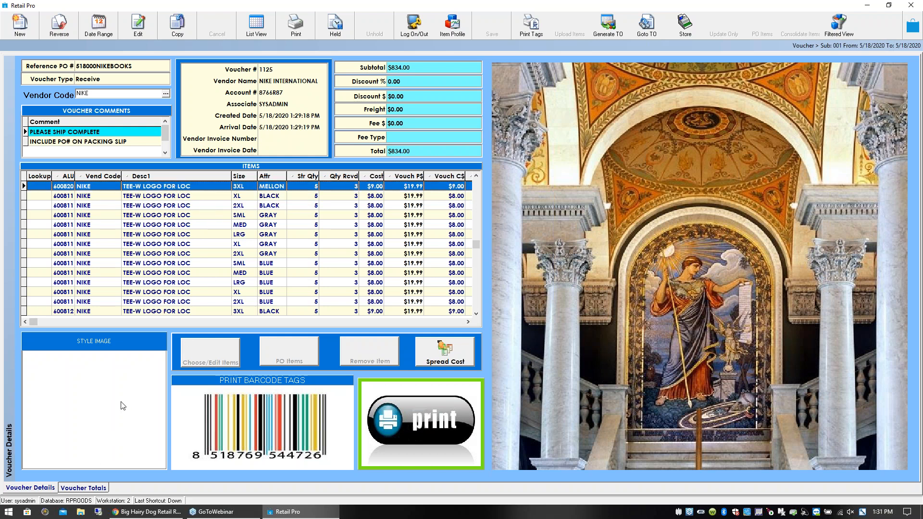
- Enter the vendor invoice number on the Voucher Totals page
{"action": "left_click", "coordinate": [93, 490]}
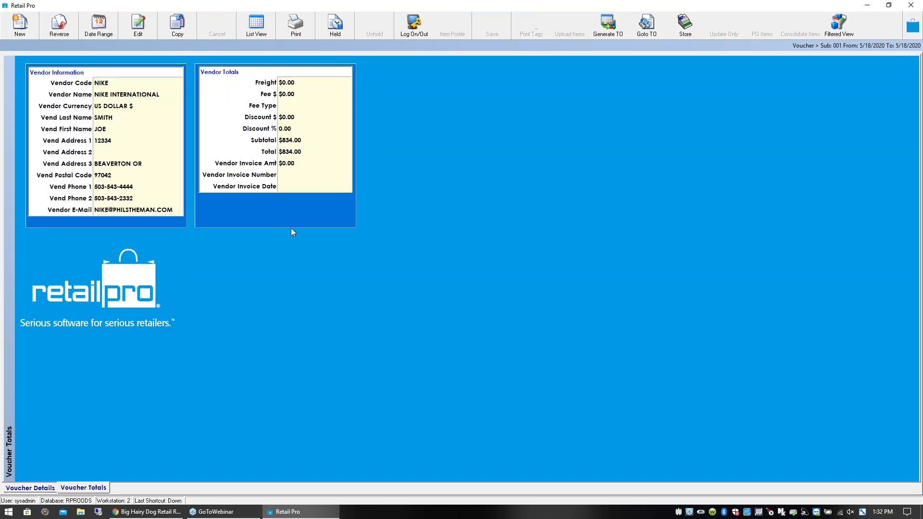
{"action": "left_click", "coordinate": [293, 169]}
{"action": "left_click", "coordinate": [290, 175]}
{"action": "type", "text": "12345678"}
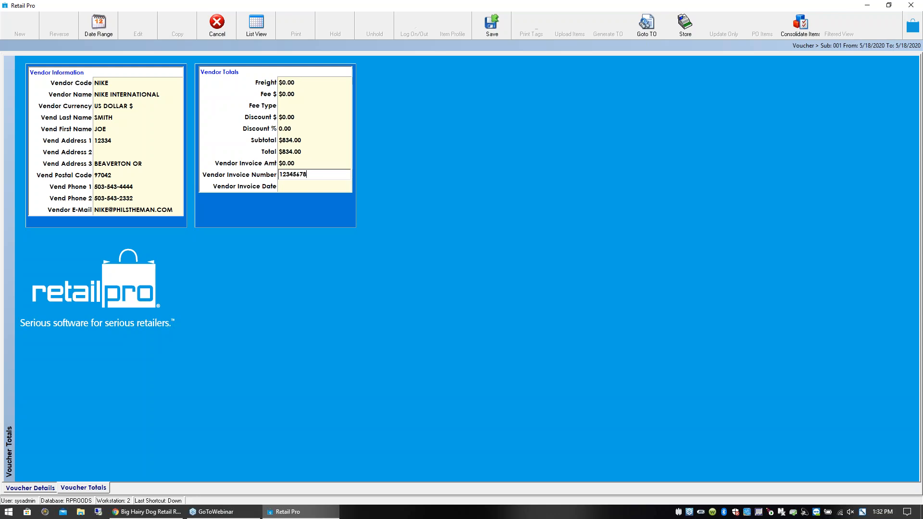
- Set the vendor invoice date to 5/22/2020
{"action": "left_click", "coordinate": [313, 187]}
{"action": "left_click", "coordinate": [346, 187]}
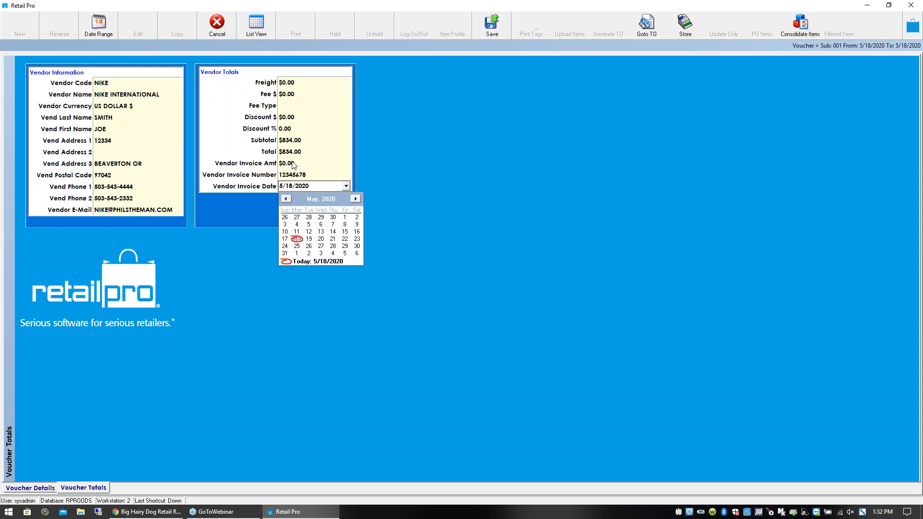
{"action": "left_click", "coordinate": [345, 239]}
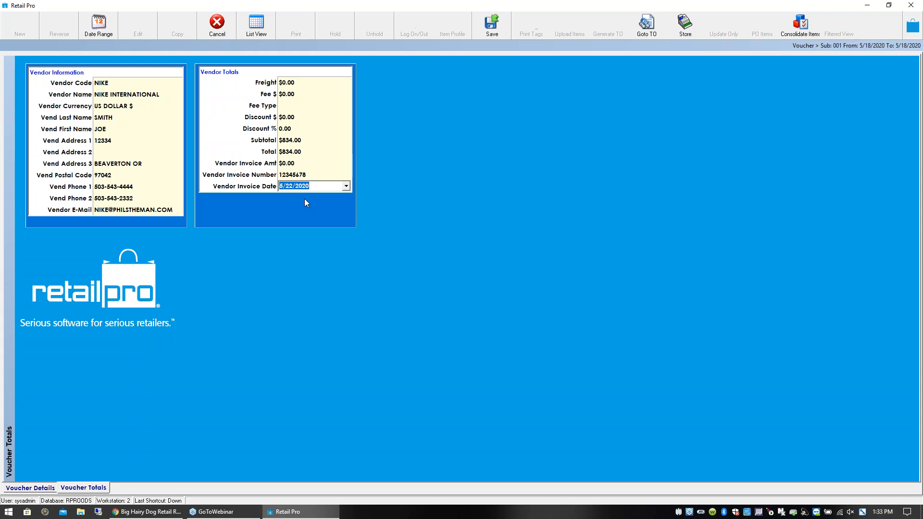
- Clear the vendor invoice date and return to the Voucher Details page
{"action": "key", "text": "BackSpace"}
{"action": "left_click", "coordinate": [303, 175]}
{"action": "left_click", "coordinate": [301, 186]}
{"action": "left_click", "coordinate": [36, 489]}
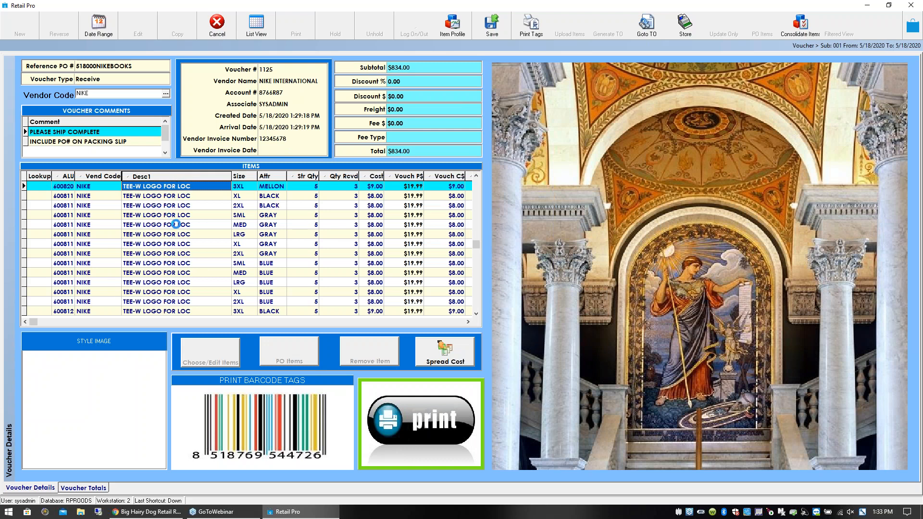
- Examine the cost, price and margin columns for the TEE-W LOGO FOR LOC items on the voucher
{"action": "left_click", "coordinate": [172, 216]}
{"action": "left_click", "coordinate": [196, 225]}
{"action": "left_click", "coordinate": [291, 196]}
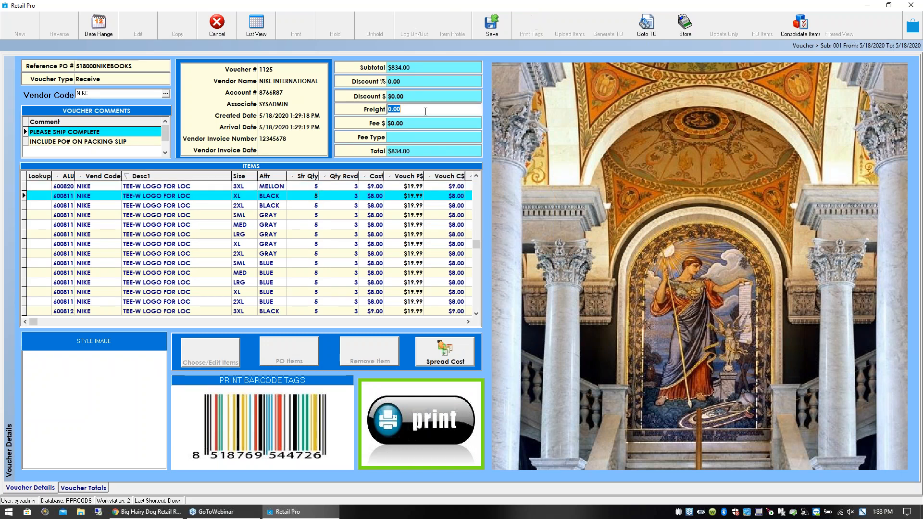
{"action": "left_click", "coordinate": [443, 206]}
{"action": "left_click", "coordinate": [469, 323]}
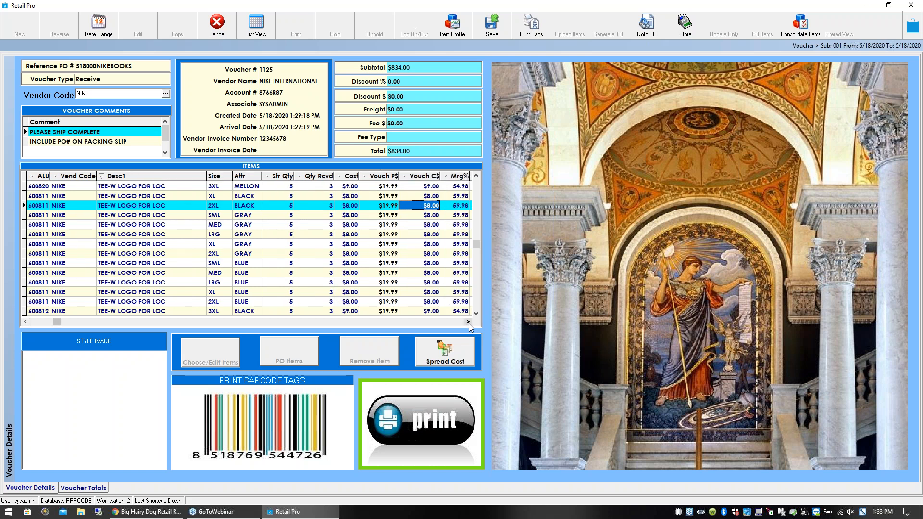
{"action": "left_click", "coordinate": [468, 323]}
{"action": "left_click", "coordinate": [469, 324]}
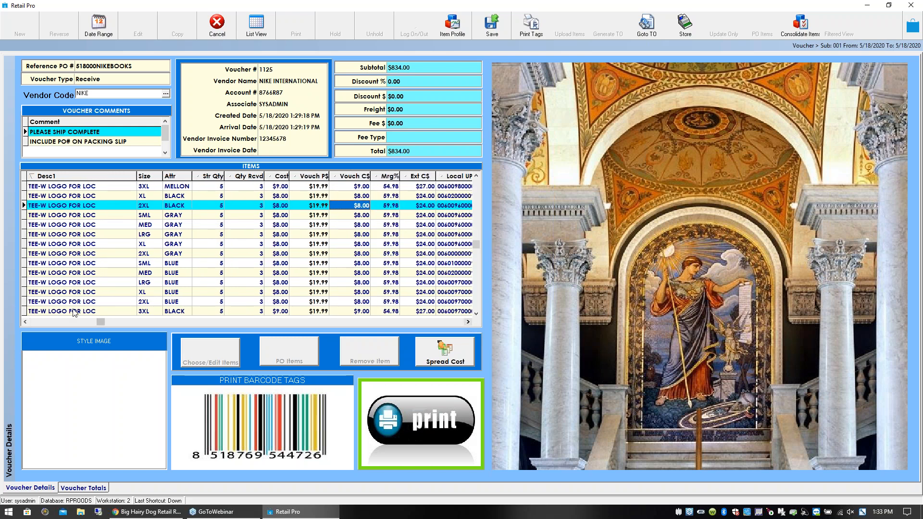
{"action": "left_click", "coordinate": [24, 322]}
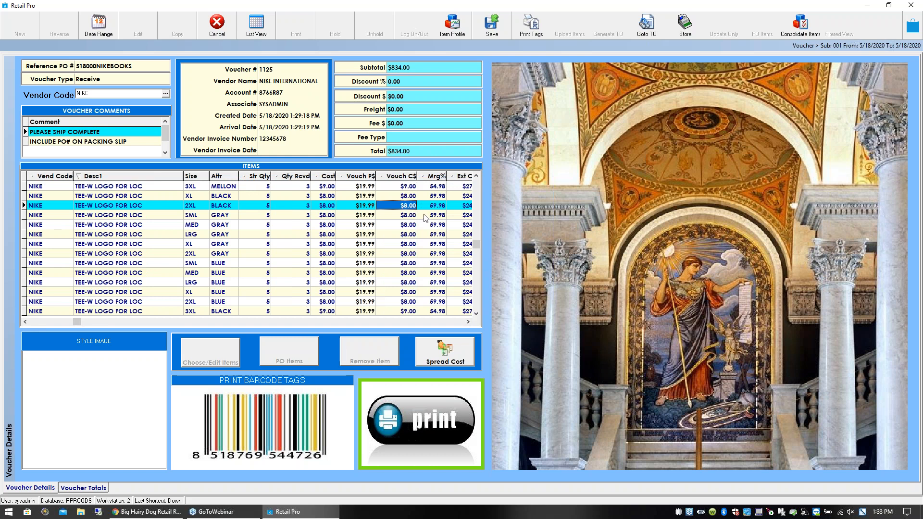
- Set the voucher's freight to $200.00 and check the voucher cost and margin of the gray shirts
{"action": "left_click", "coordinate": [416, 111]}
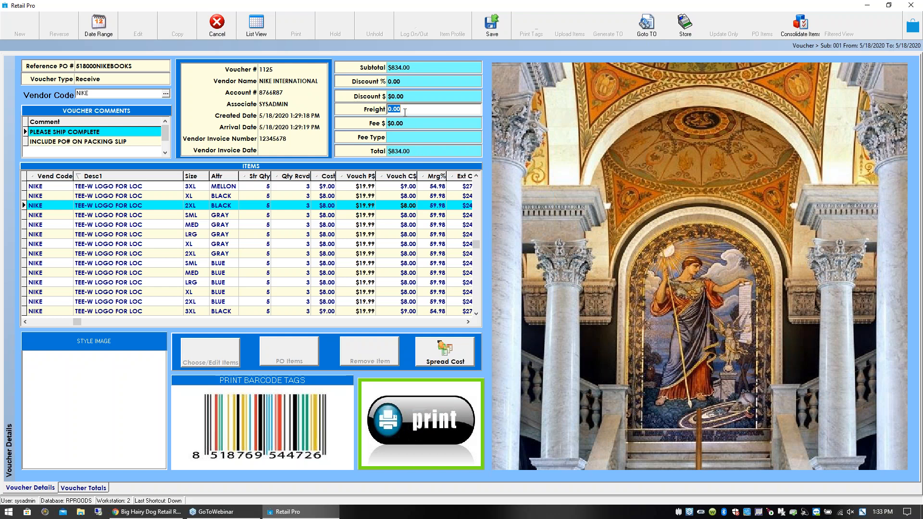
{"action": "type", "text": "200"}
{"action": "left_click", "coordinate": [409, 215]}
{"action": "left_click", "coordinate": [435, 215]}
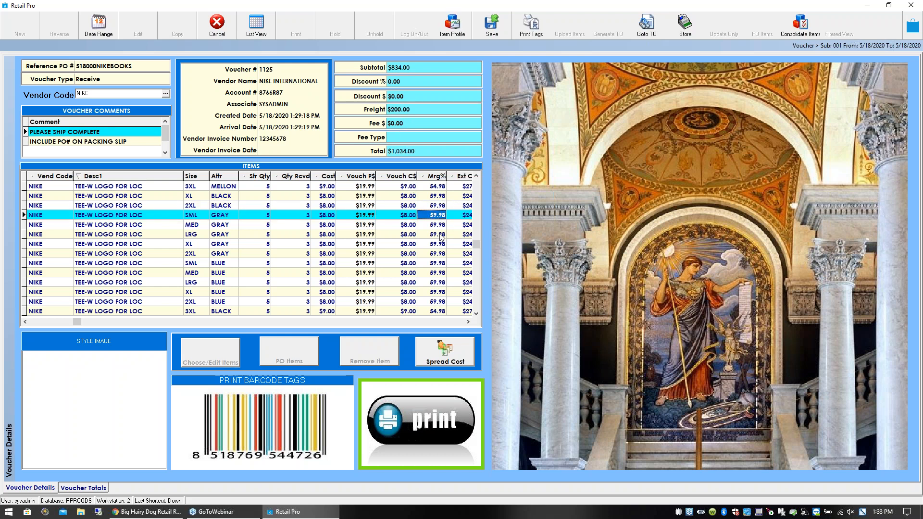
{"action": "left_click", "coordinate": [410, 226]}
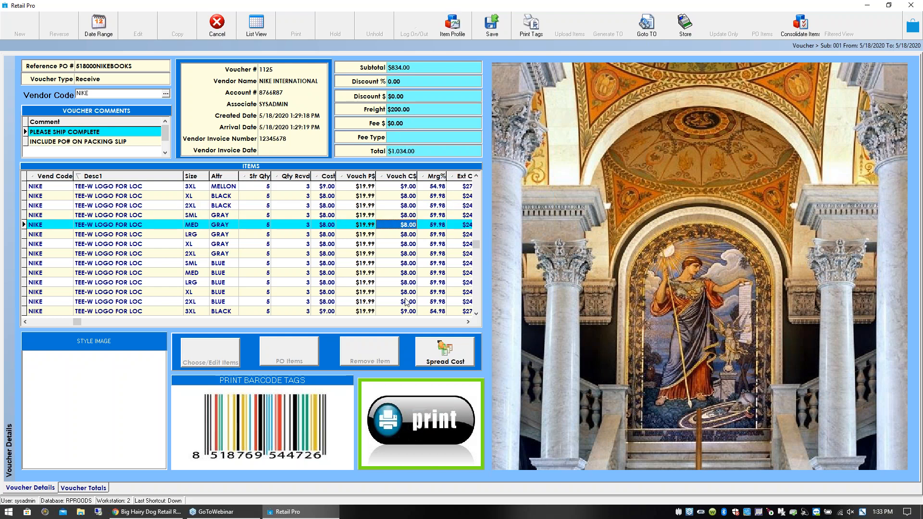
- Try to spread the freight across the item costs with the Freight spread option
{"action": "left_click", "coordinate": [445, 354]}
{"action": "left_click_drag", "start_coordinate": [467, 212], "coordinate": [550, 203]}
{"action": "left_click", "coordinate": [502, 211]}
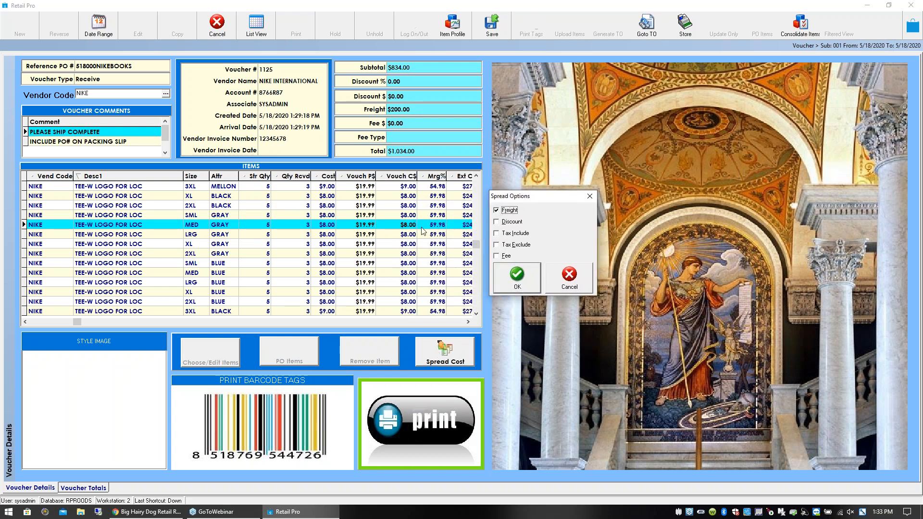
{"action": "left_click", "coordinate": [520, 284]}
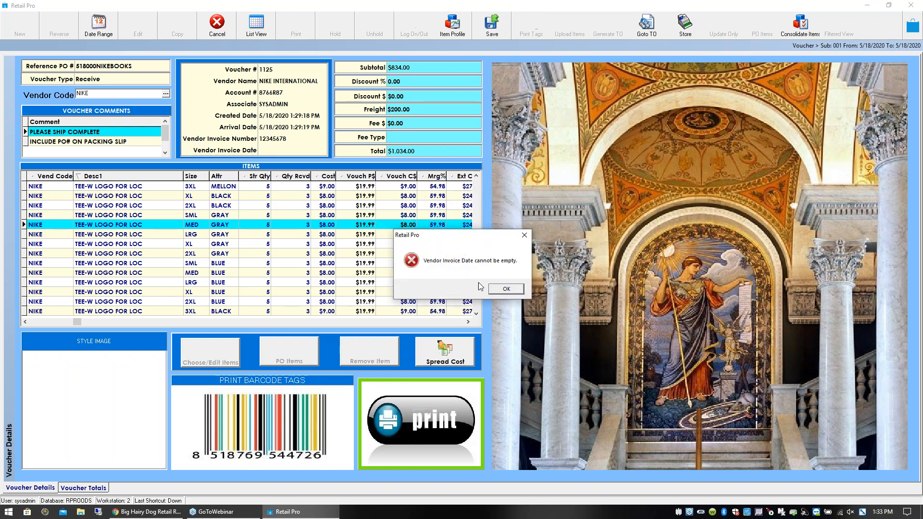
{"action": "left_click", "coordinate": [507, 289]}
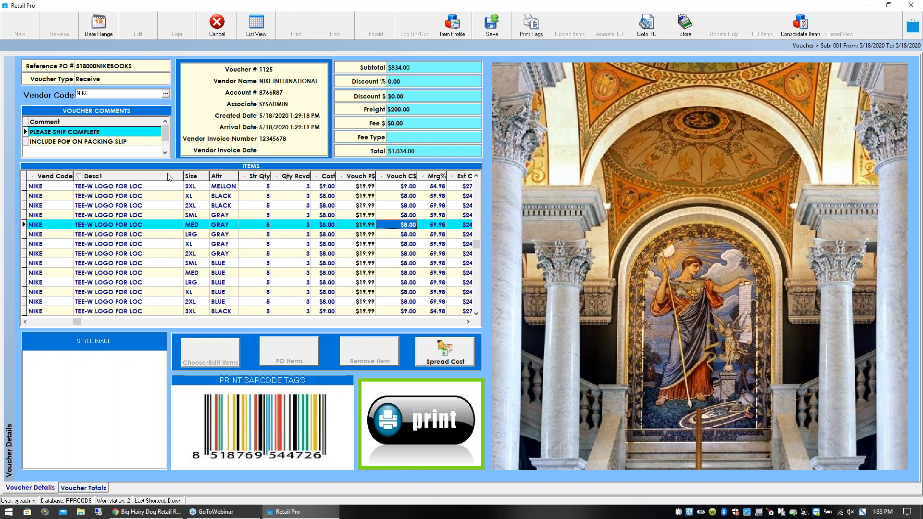
- Clear the vendor invoice number on the Voucher Totals page and return to Voucher Details
{"action": "left_click", "coordinate": [94, 486]}
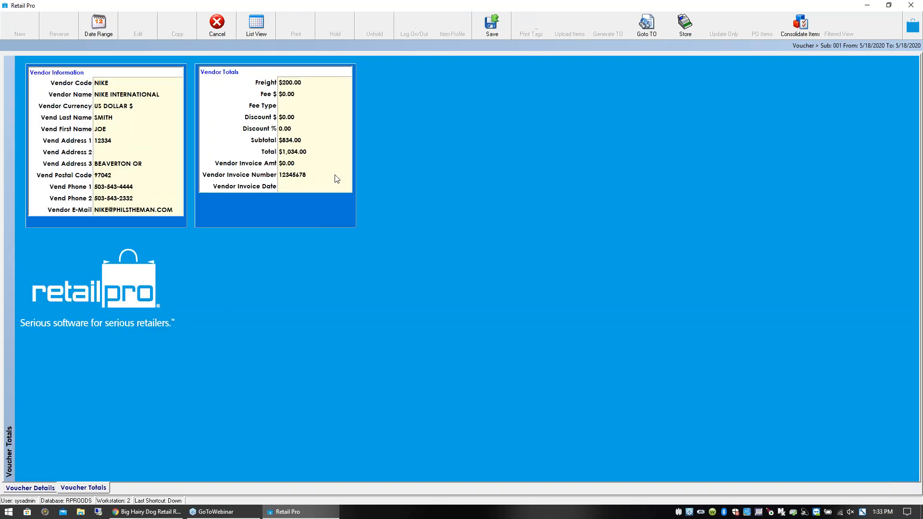
{"action": "double_click", "coordinate": [305, 177]}
{"action": "key", "text": "Delete"}
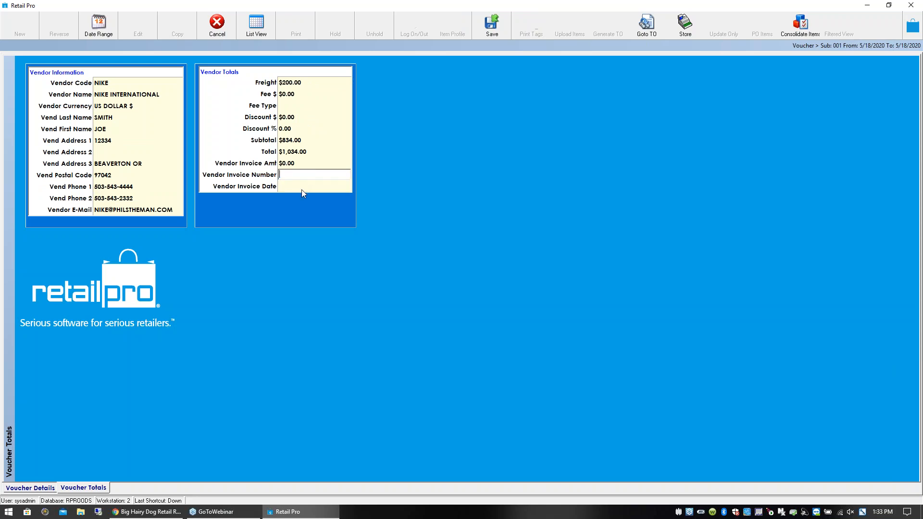
{"action": "left_click", "coordinate": [38, 487]}
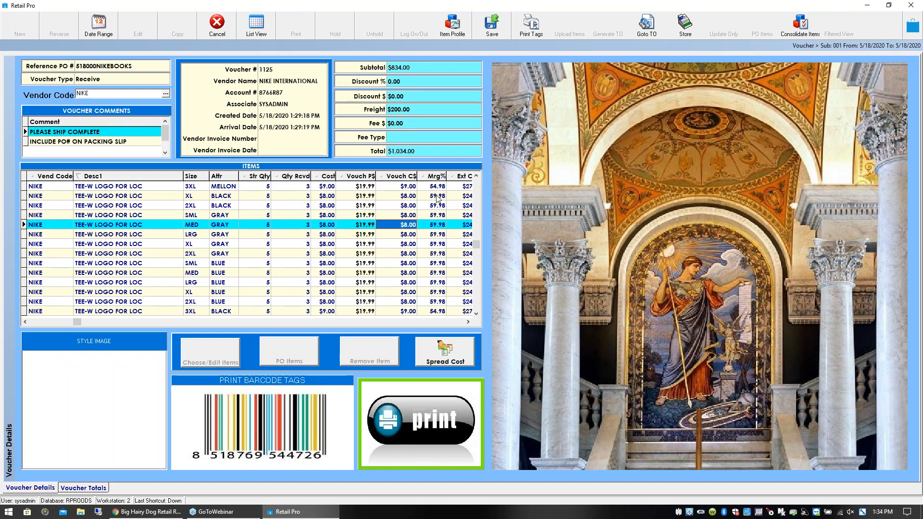
- Spread the freight across the voucher's item costs and compare the items' voucher cost and margin
{"action": "left_click", "coordinate": [433, 246]}
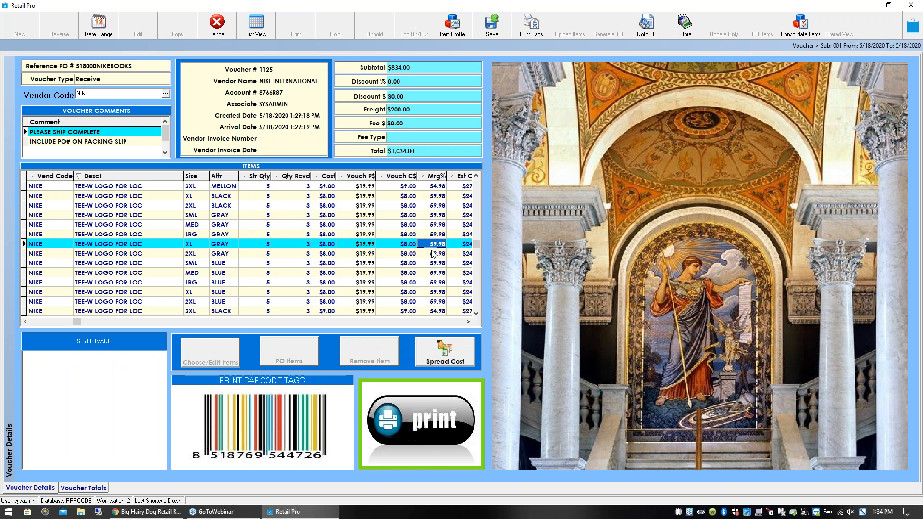
{"action": "left_click", "coordinate": [436, 351]}
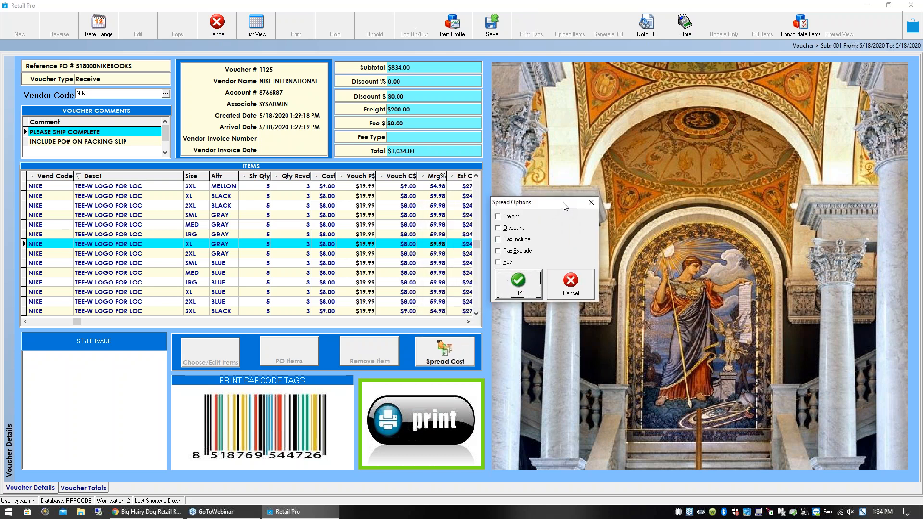
{"action": "left_click", "coordinate": [505, 217]}
{"action": "left_click", "coordinate": [519, 284]}
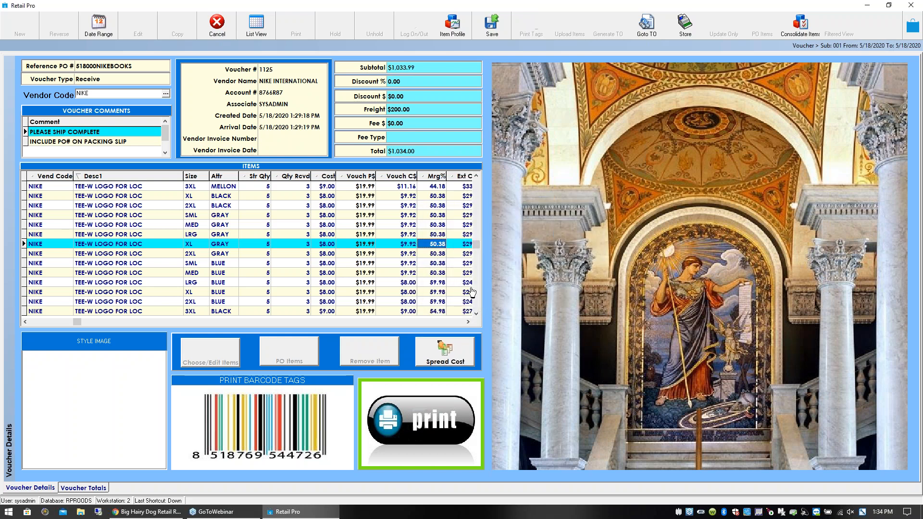
{"action": "left_click", "coordinate": [437, 235]}
{"action": "key", "text": "Left"}
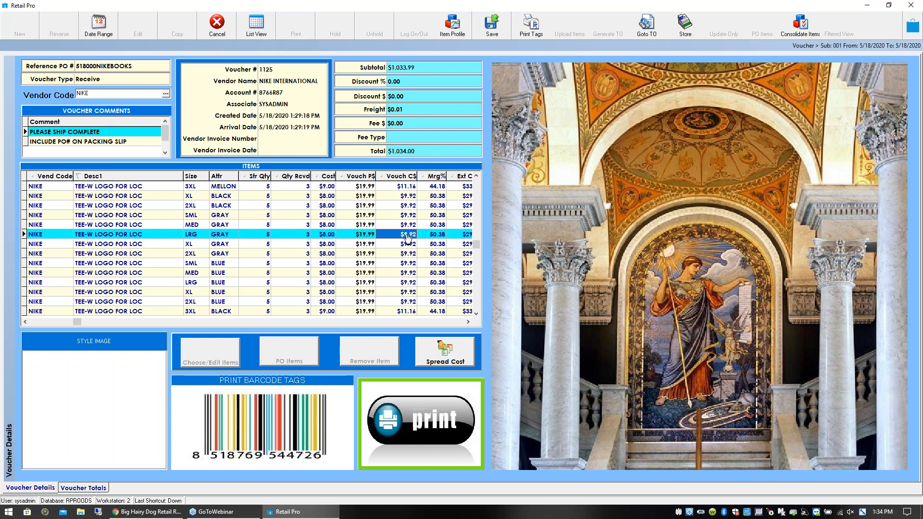
{"action": "key", "text": "Right"}
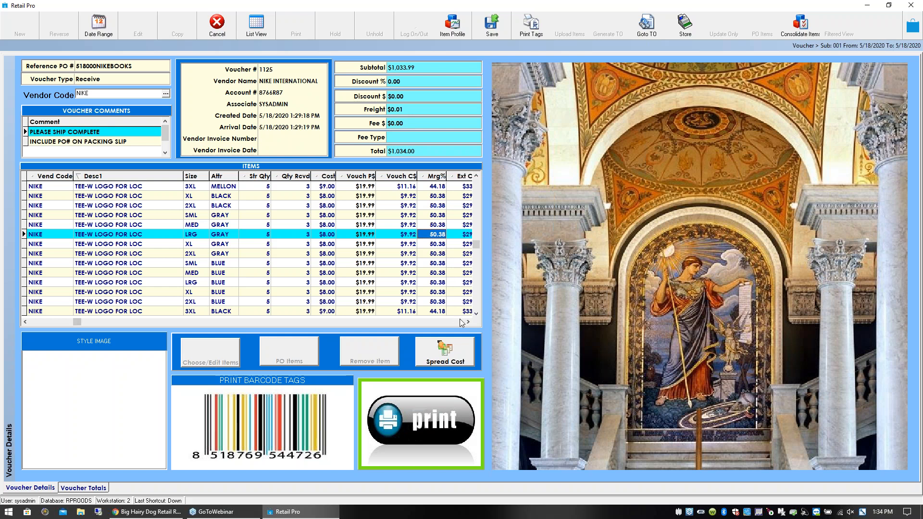
- Reverse the freight spread by turning off the Freight option for the voucher's item costs
{"action": "left_click", "coordinate": [448, 354]}
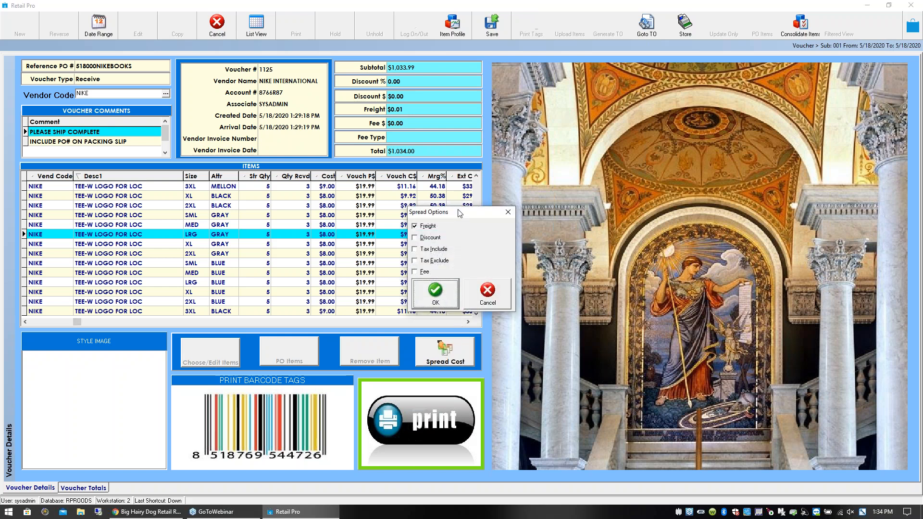
{"action": "left_click", "coordinate": [505, 289]}
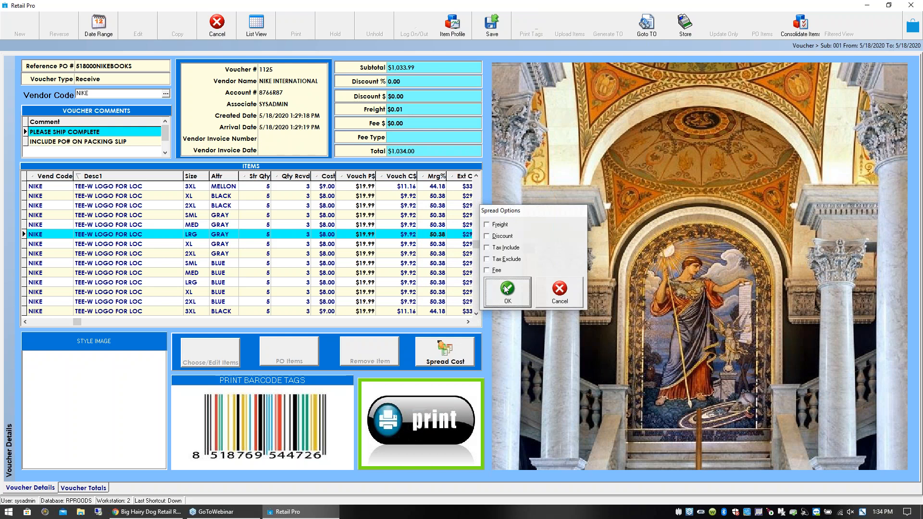
{"action": "left_click", "coordinate": [434, 245]}
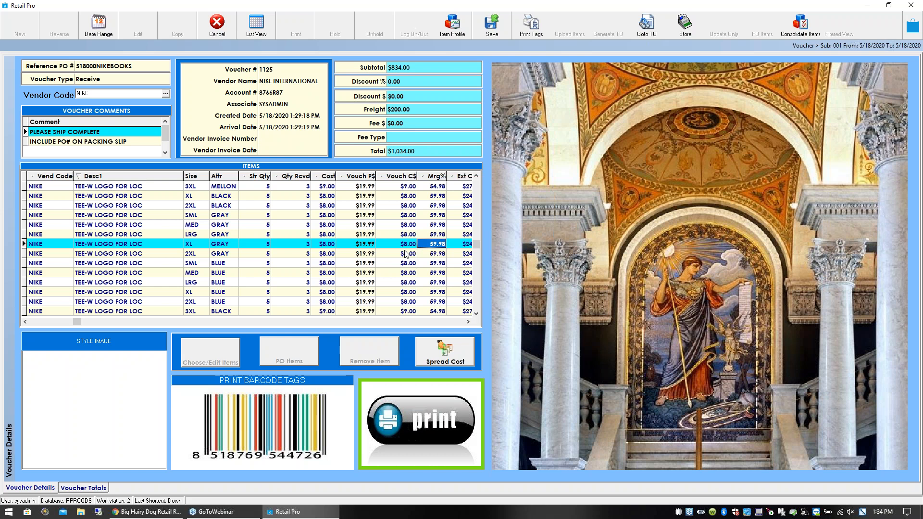
{"action": "left_click", "coordinate": [422, 123]}
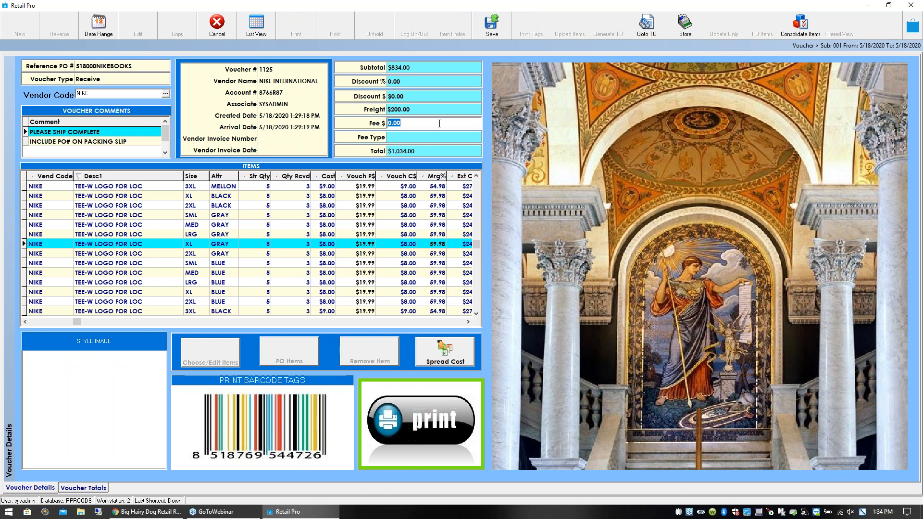
{"action": "left_click", "coordinate": [411, 144]}
{"action": "left_click", "coordinate": [409, 126]}
{"action": "left_click", "coordinate": [415, 135]}
{"action": "left_click", "coordinate": [476, 106]}
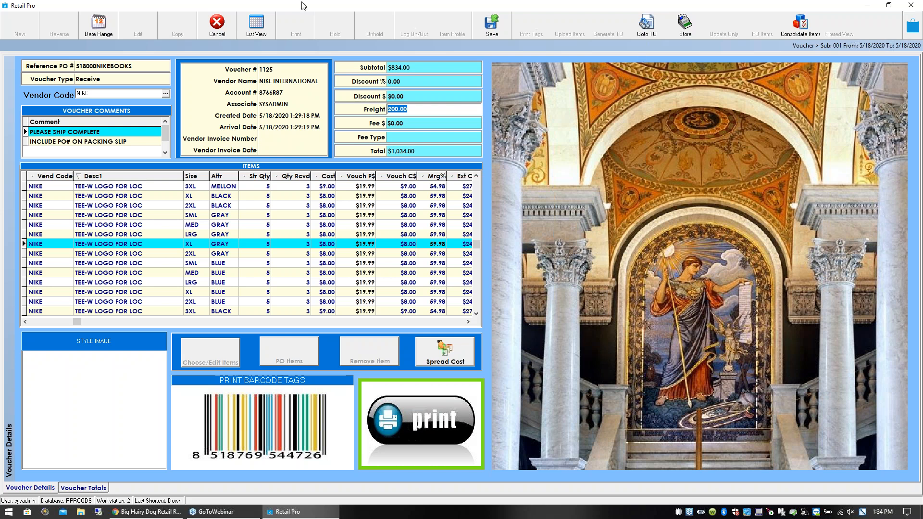
- Save the NIKE voucher and agree to continue without updating inventory
{"action": "left_click", "coordinate": [504, 31]}
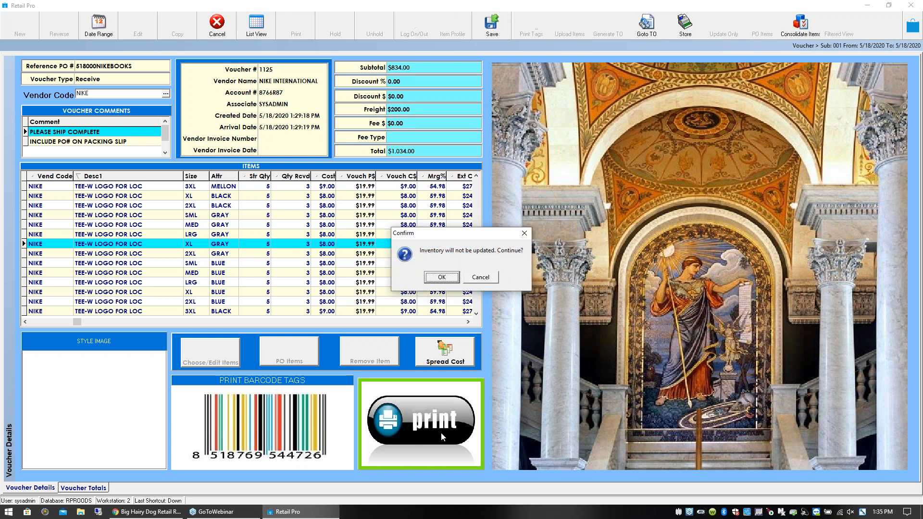
{"action": "left_click", "coordinate": [439, 278]}
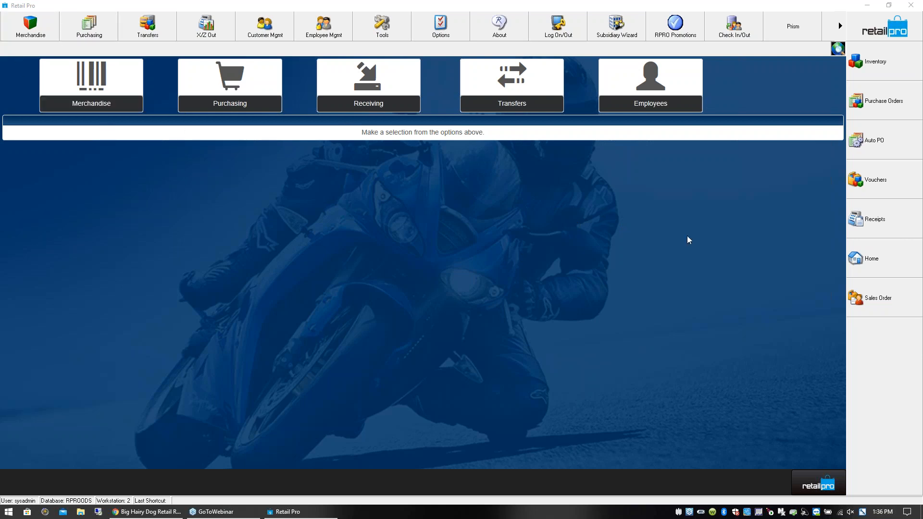
- Switch Prism to Point of Sale and start a new transaction
{"action": "left_click", "coordinate": [818, 486]}
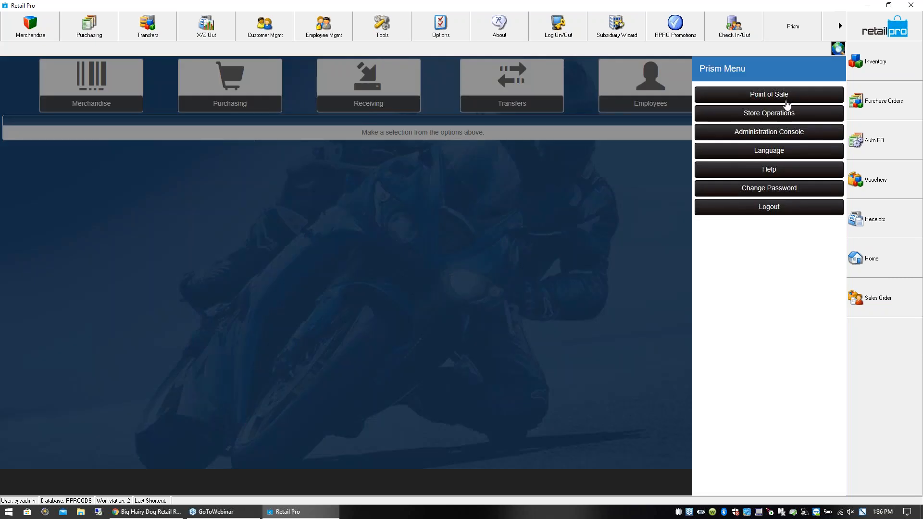
{"action": "left_click", "coordinate": [735, 115]}
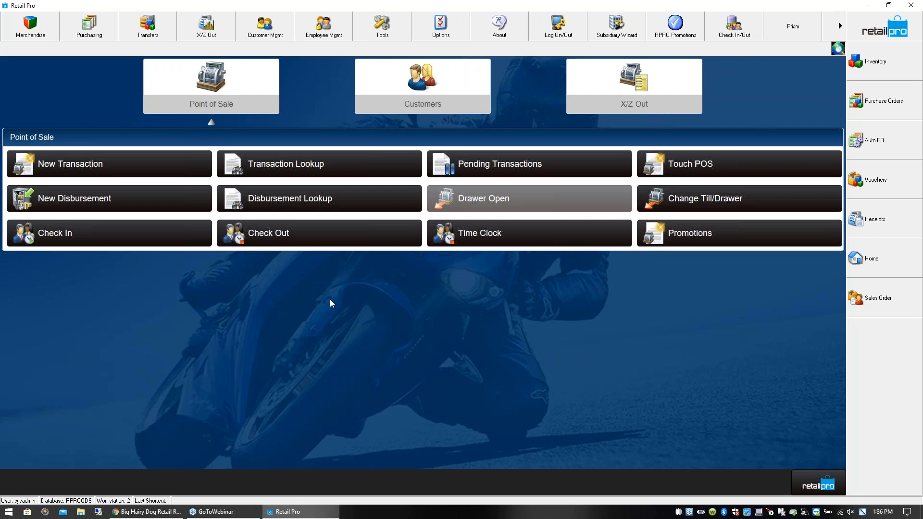
{"action": "left_click", "coordinate": [135, 166]}
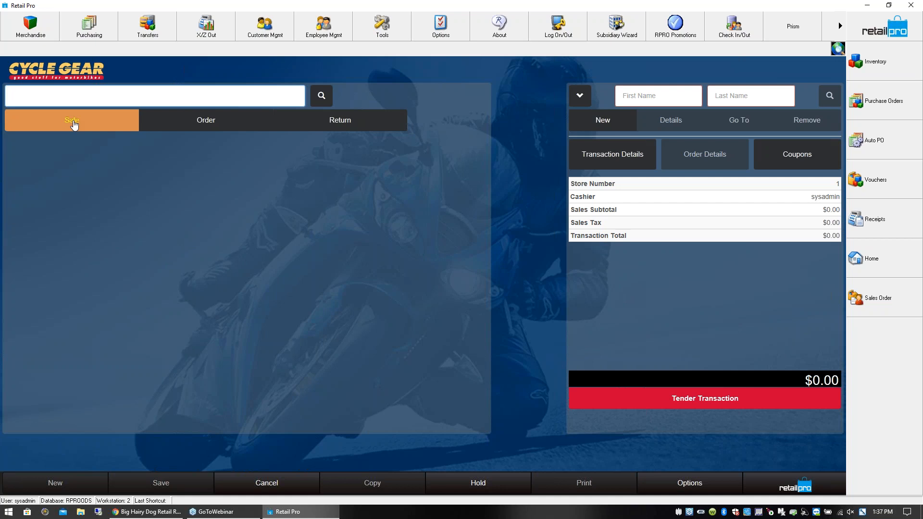
{"action": "type", "text": "66"}
{"action": "key", "text": "Return"}
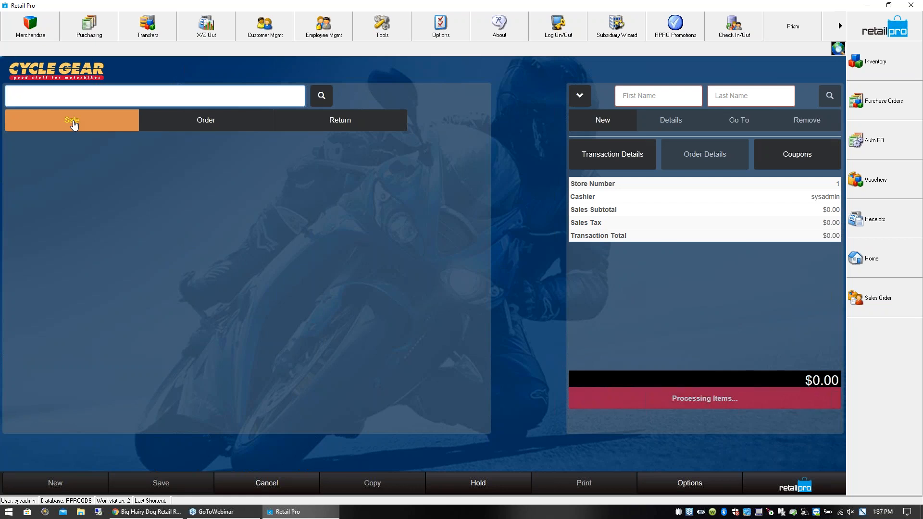
{"action": "type", "text": "666"}
{"action": "key", "text": "Return"}
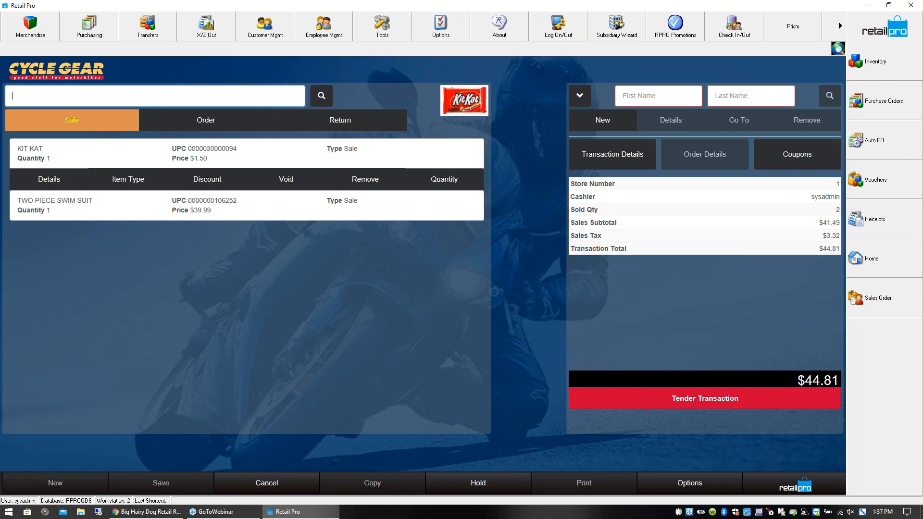
{"action": "type", "text": "13"}
{"action": "type", "text": "67"}
{"action": "type", "text": "13"}
{"action": "key", "text": "Return"}
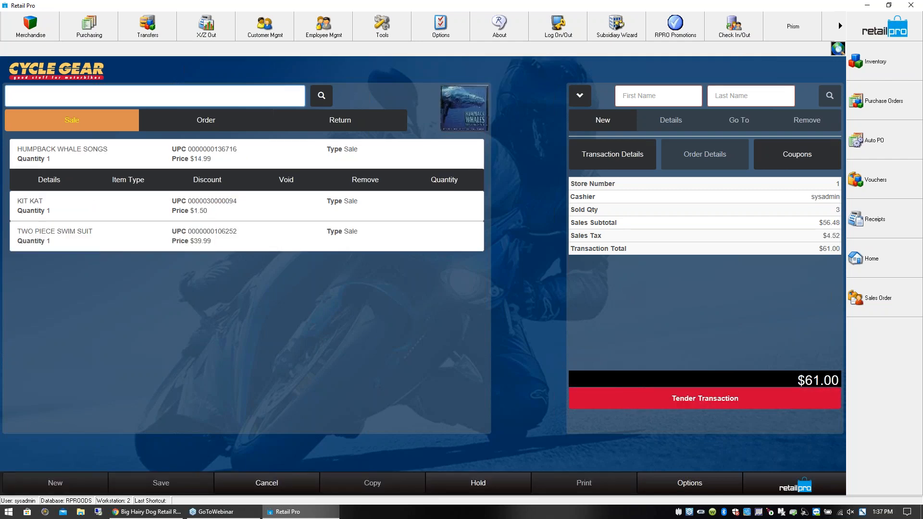
- Look up items with MUG and add the Pacific Whale Foundation Mug to the sale
{"action": "type", "text": "MUG"}
{"action": "key", "text": "Return"}
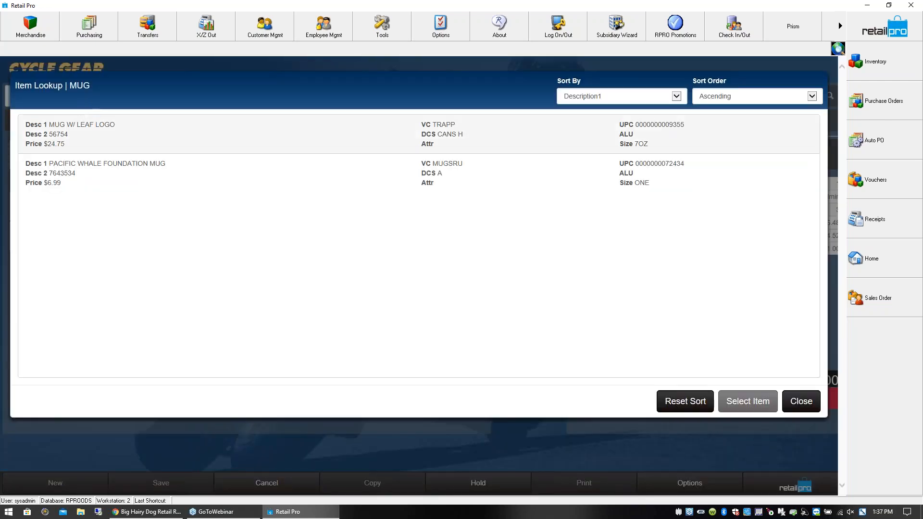
{"action": "left_click", "coordinate": [65, 166]}
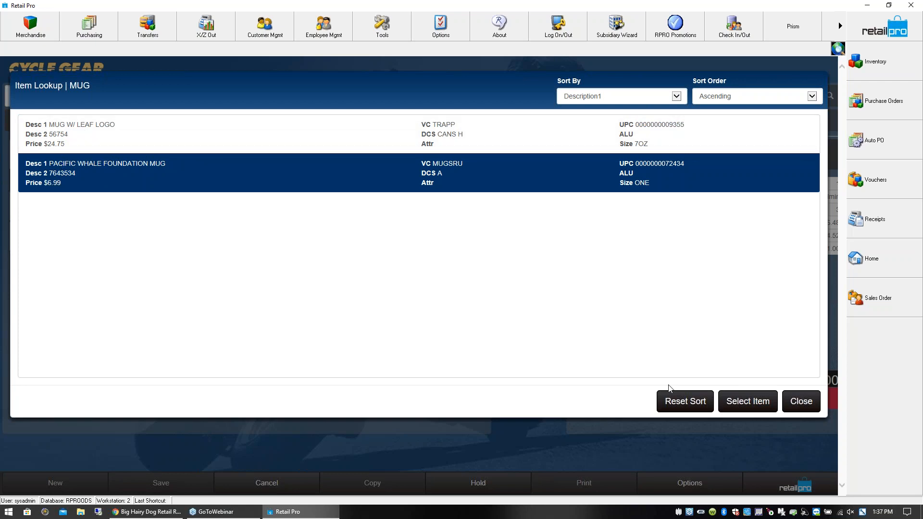
{"action": "left_click", "coordinate": [742, 407]}
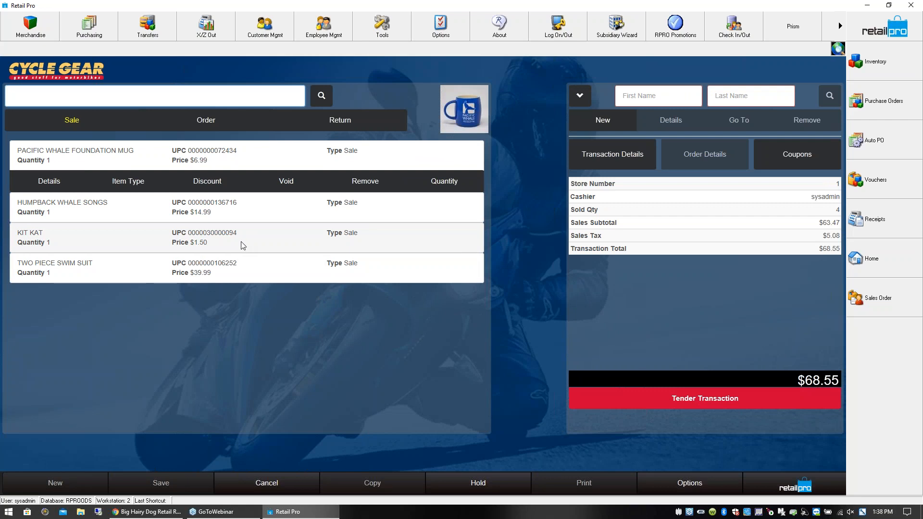
{"action": "left_click", "coordinate": [57, 102]}
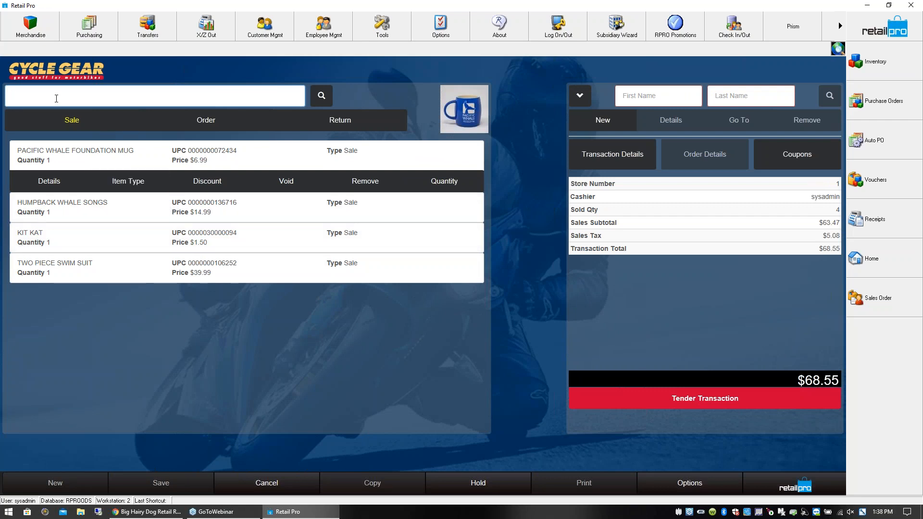
{"action": "type", "text": "*SHIFT*"}
{"action": "key", "text": "Return"}
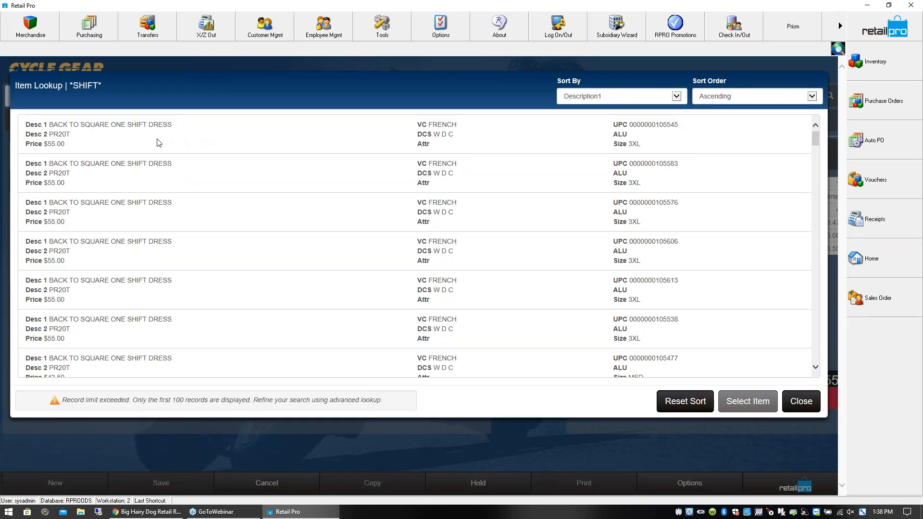
{"action": "left_click", "coordinate": [129, 140]}
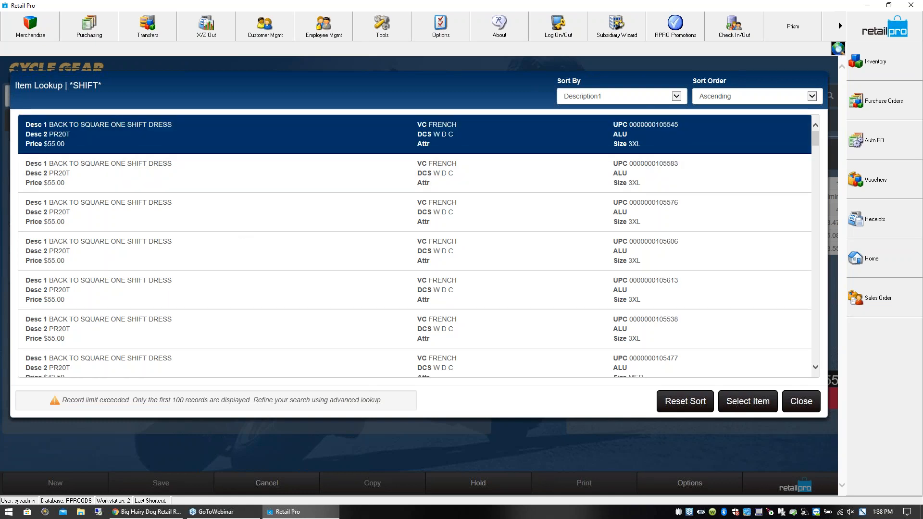
{"action": "key", "text": "Return"}
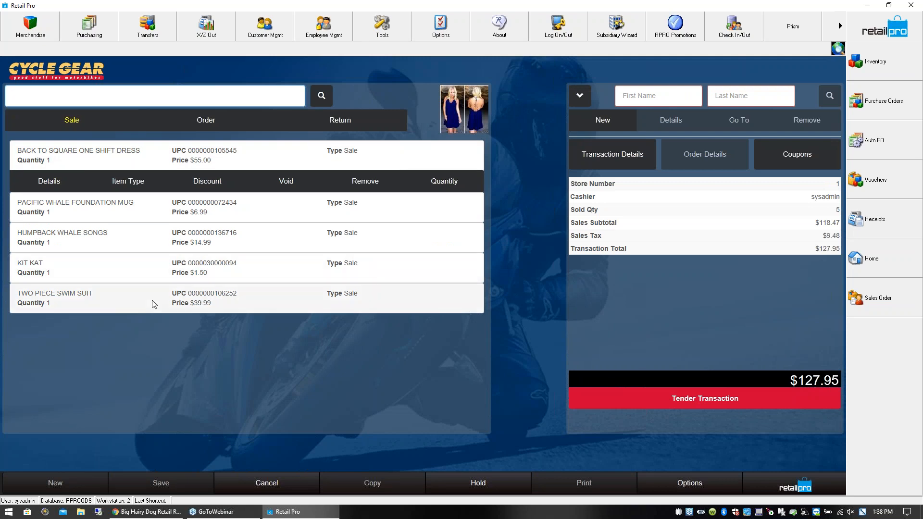
- Look up the customer by last name and attach the matching customer with the Idaho address to the sale
{"action": "left_click", "coordinate": [728, 99]}
{"action": "type", "text": "SMITH"}
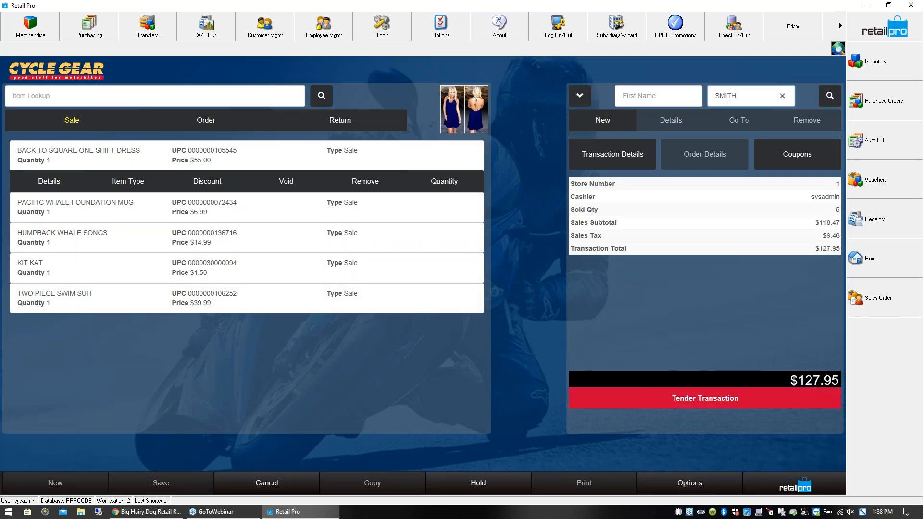
{"action": "key", "text": "Return"}
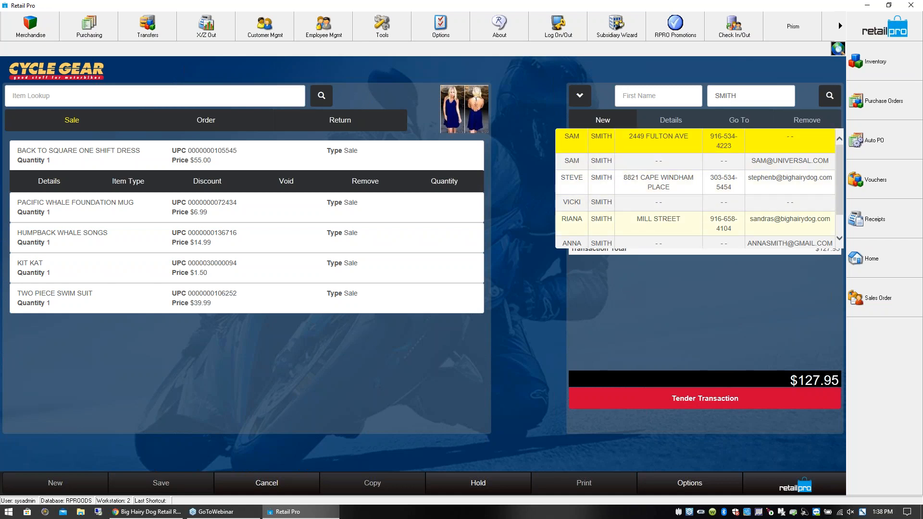
{"action": "left_click", "coordinate": [620, 223]}
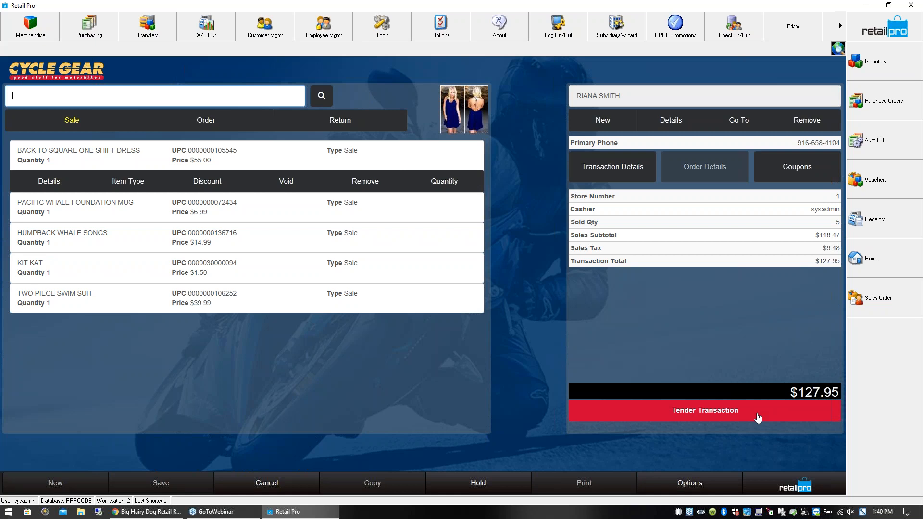
- Tender the full transaction amount of $127.95 in cash and review the whole receipt in the print preview
{"action": "left_click", "coordinate": [747, 416]}
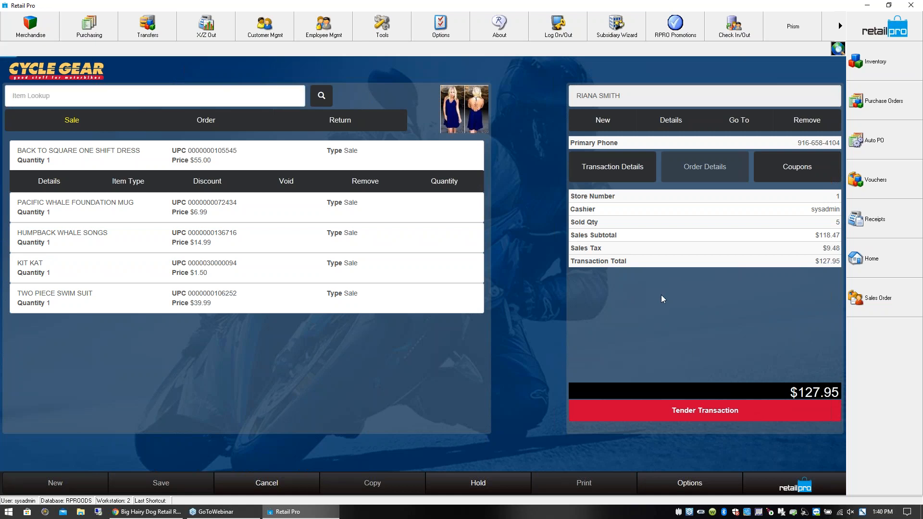
{"action": "left_click", "coordinate": [342, 109]}
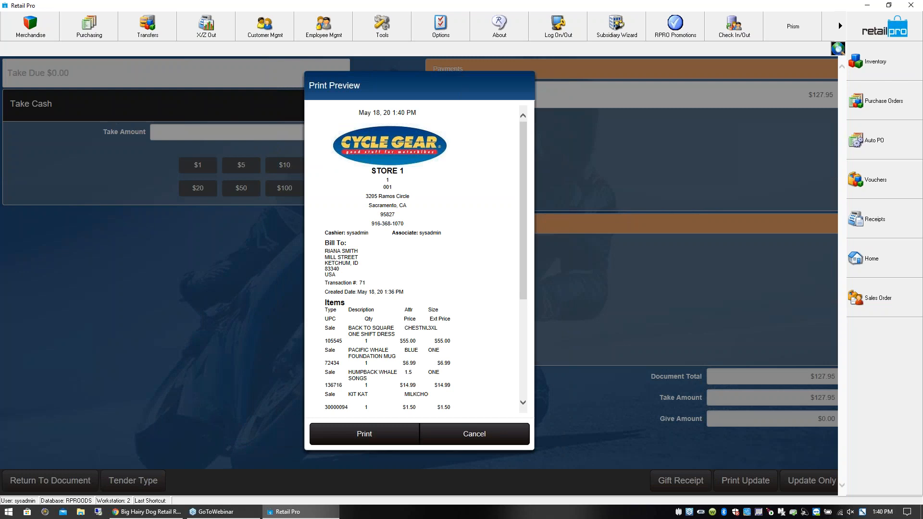
{"action": "left_click_drag", "start_coordinate": [523, 290], "coordinate": [518, 184]}
{"action": "left_click_drag", "start_coordinate": [524, 233], "coordinate": [524, 330]}
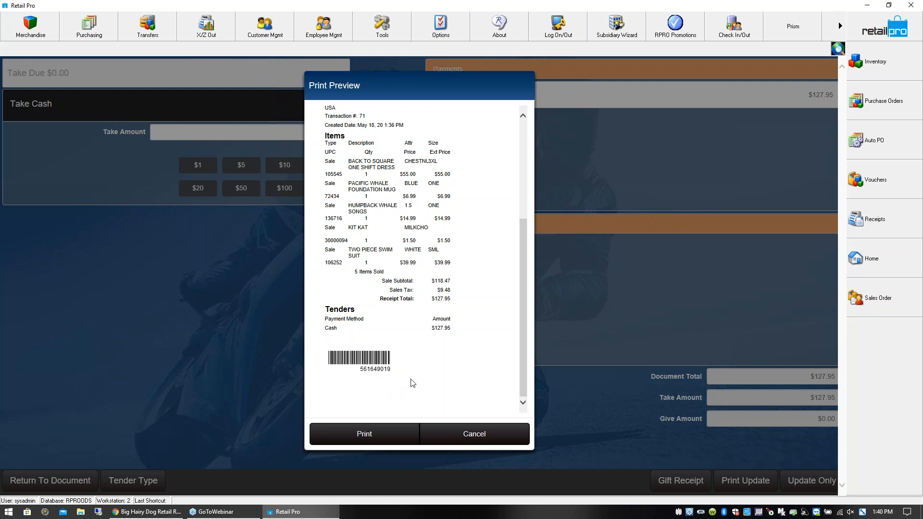
{"action": "left_click_drag", "start_coordinate": [524, 388], "coordinate": [525, 295]}
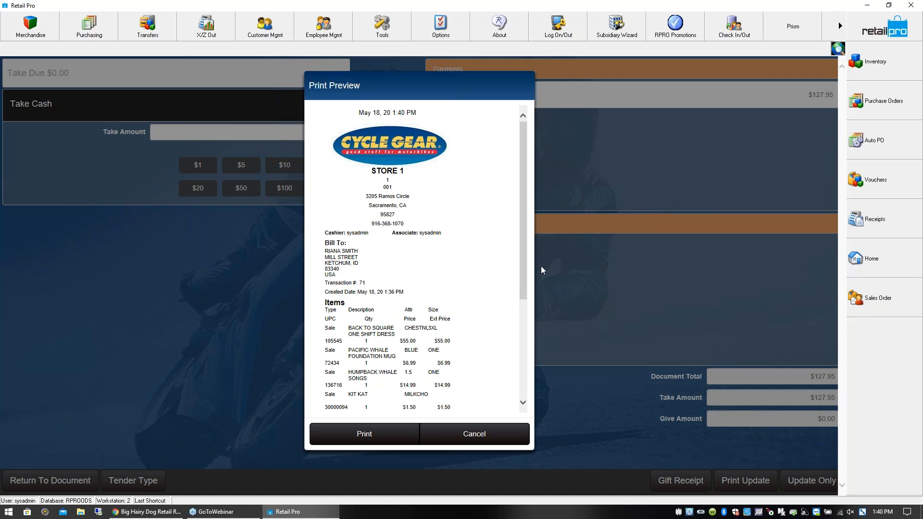
- Minimize Retail Pro and open the WHITE HDWARE folder from the desktop in a maximized File Explorer window
{"action": "left_click", "coordinate": [871, 6]}
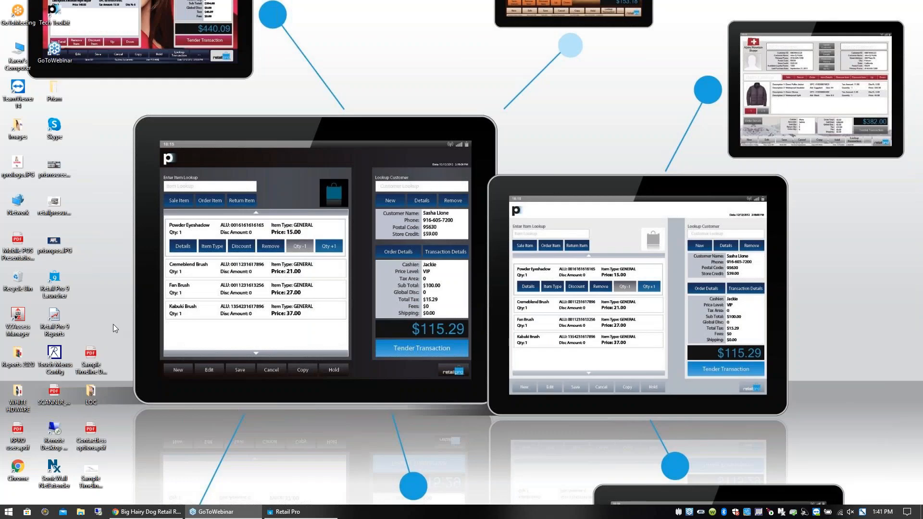
{"action": "left_click", "coordinate": [23, 408]}
{"action": "key", "text": "Return"}
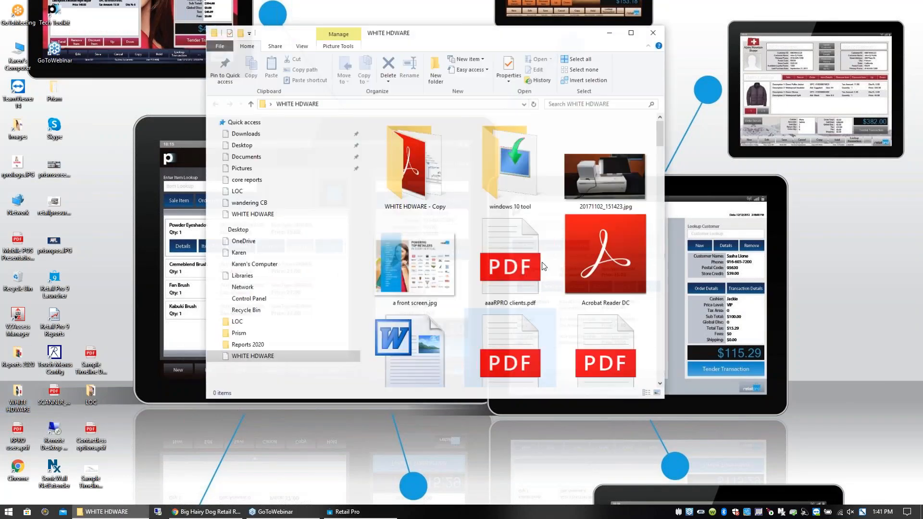
{"action": "left_click", "coordinate": [635, 32]}
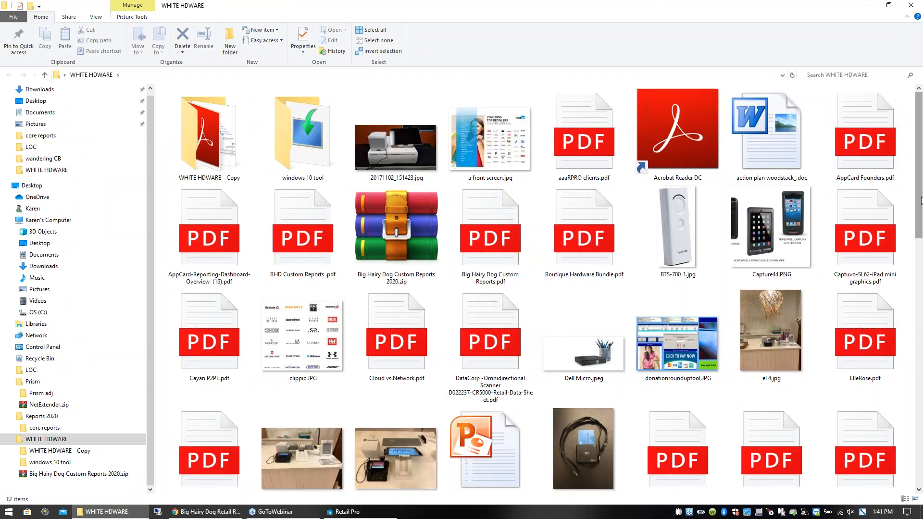
- Open ElleRose.pdf from the folder, examine the enlarged sample receipt with item images, and close it
{"action": "left_click_drag", "start_coordinate": [921, 219], "coordinate": [921, 238]}
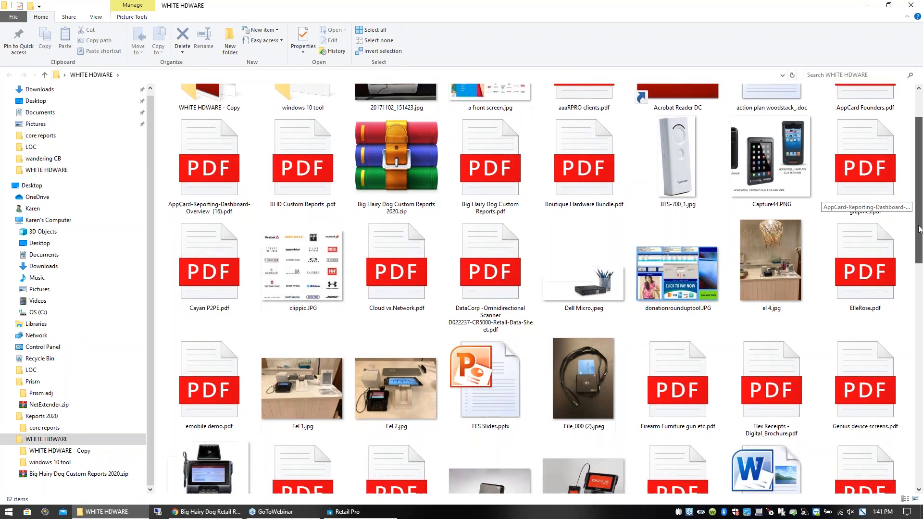
{"action": "left_click", "coordinate": [872, 244]}
{"action": "double_click", "coordinate": [871, 250]}
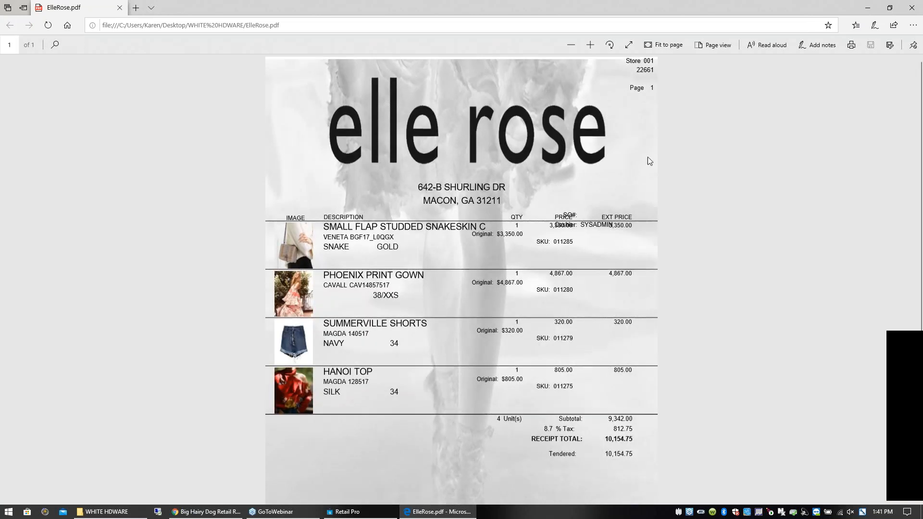
{"action": "left_click", "coordinate": [592, 45]}
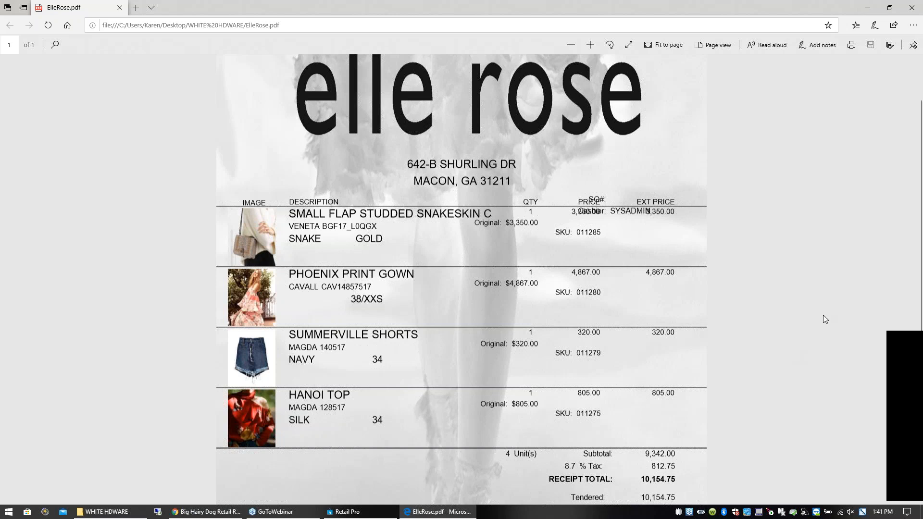
{"action": "scroll", "coordinate": [657, 307], "scroll_direction": "down", "scroll_amount": 3}
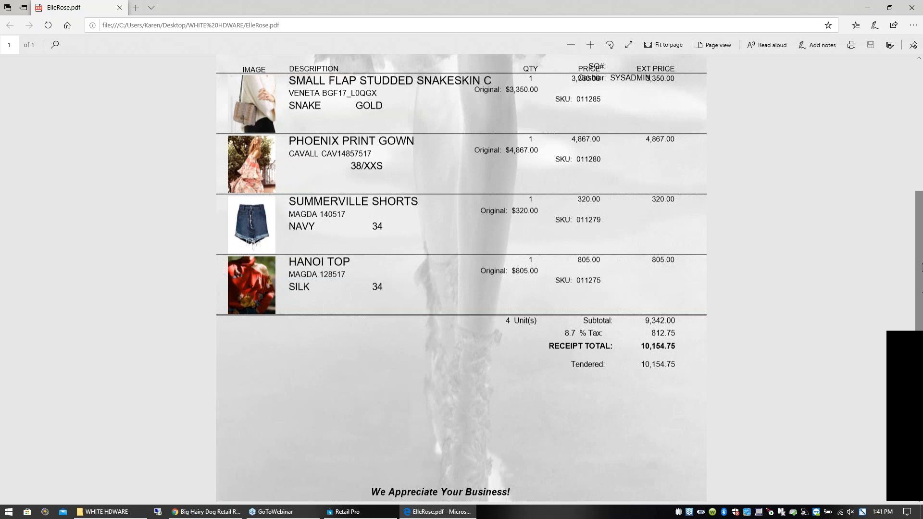
{"action": "left_click", "coordinate": [918, 8]}
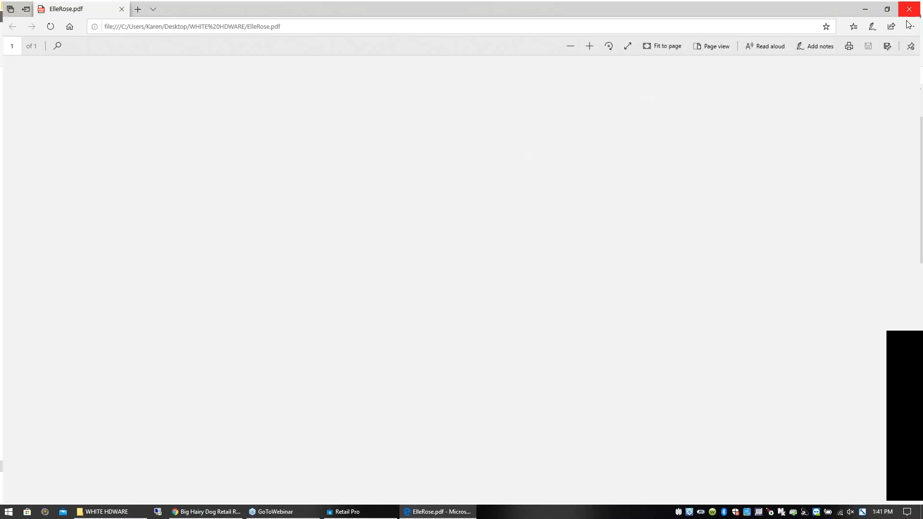
- View the donation examples donationrounduptool.JPG and Genius Make a Donation.jpg, closing each image after viewing
{"action": "left_click_drag", "start_coordinate": [921, 248], "coordinate": [921, 263]}
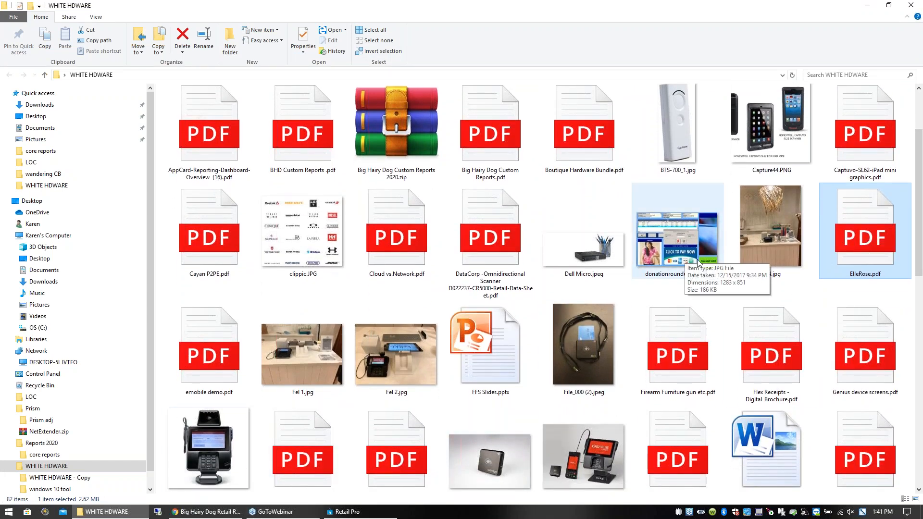
{"action": "double_click", "coordinate": [687, 260]}
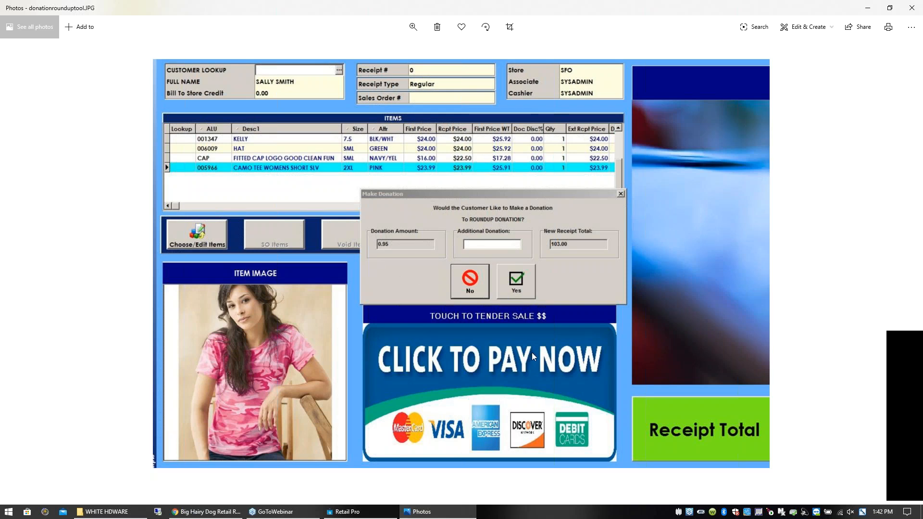
{"action": "left_click", "coordinate": [912, 8]}
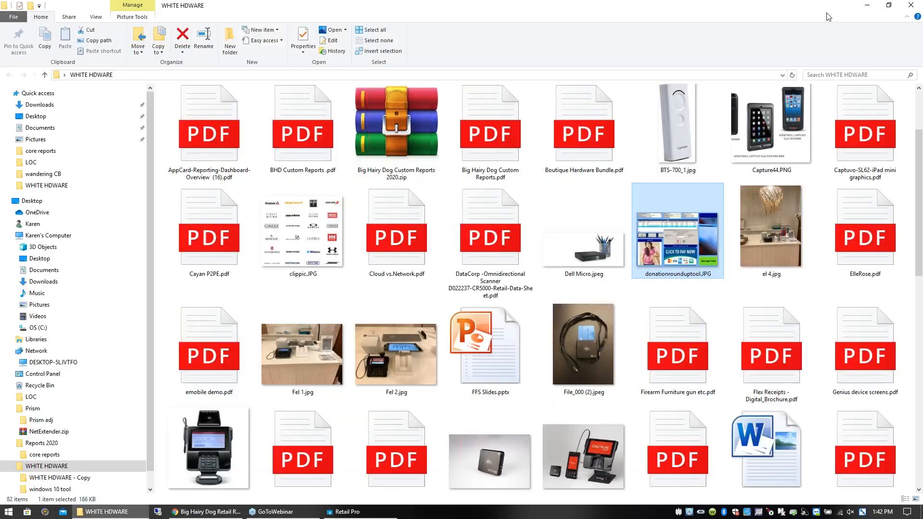
{"action": "double_click", "coordinate": [208, 447]}
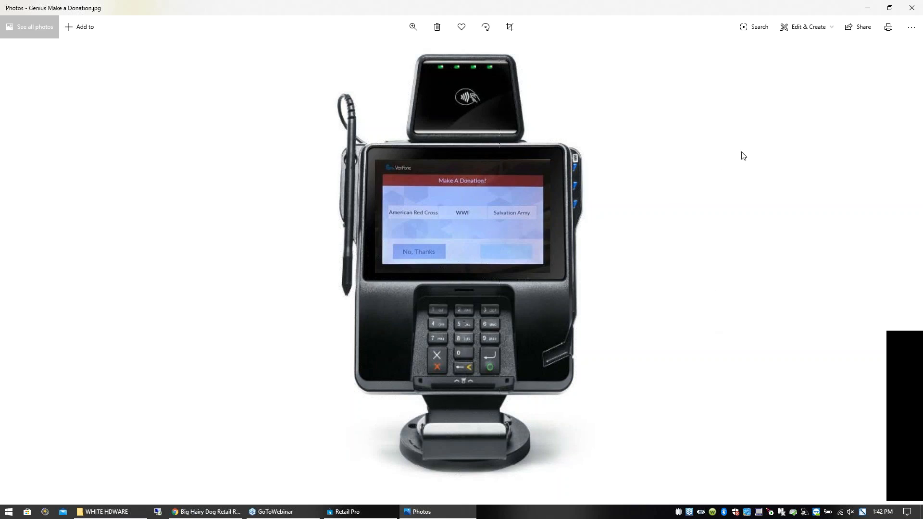
{"action": "left_click", "coordinate": [912, 9]}
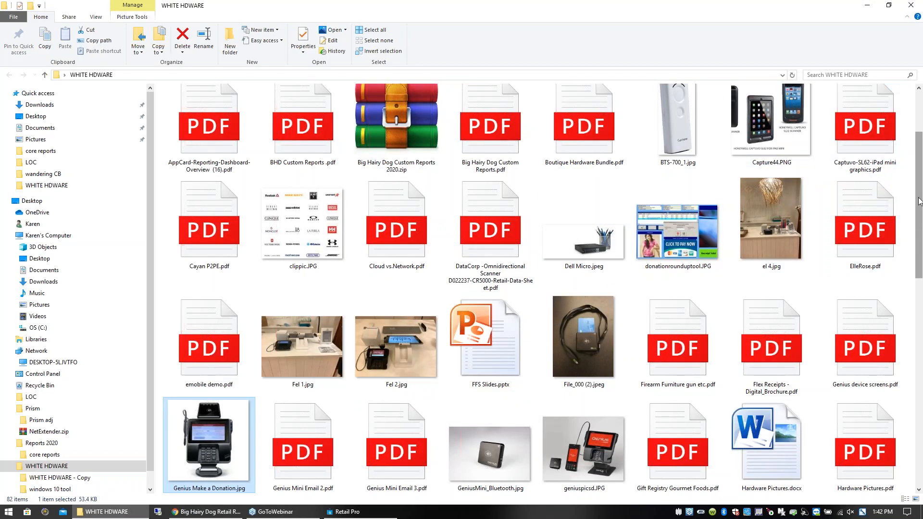
- Open the mobile scanner picture Capture44.PNG from the WHITE HDWARE folder
{"action": "scroll", "coordinate": [921, 192], "scroll_direction": "up", "scroll_amount": 2}
{"action": "left_click", "coordinate": [767, 225]}
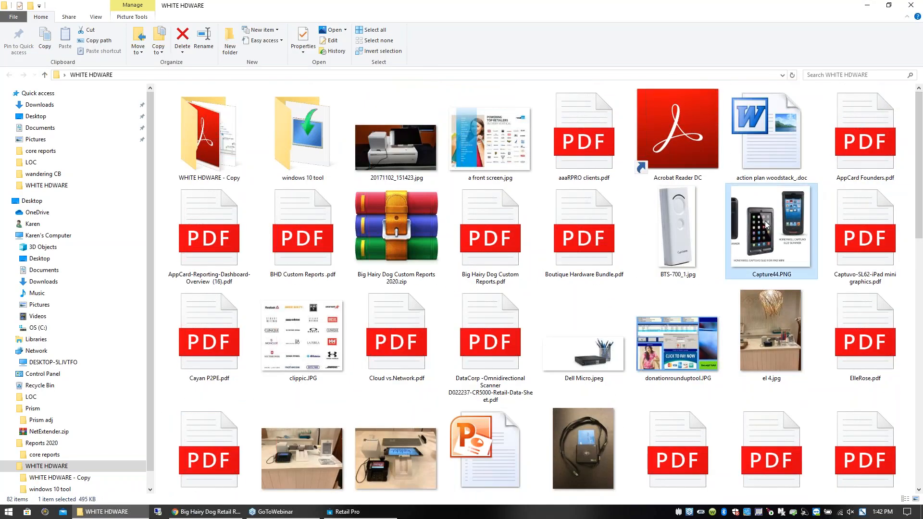
{"action": "double_click", "coordinate": [767, 225]}
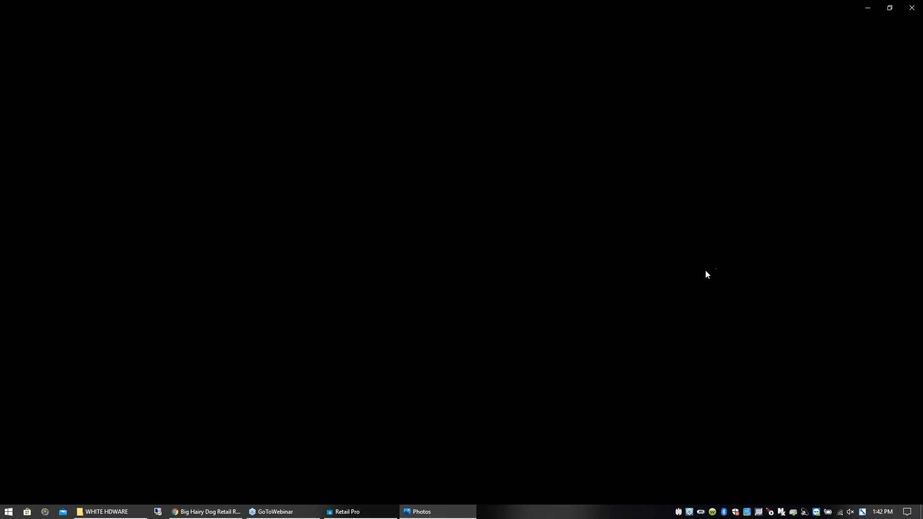
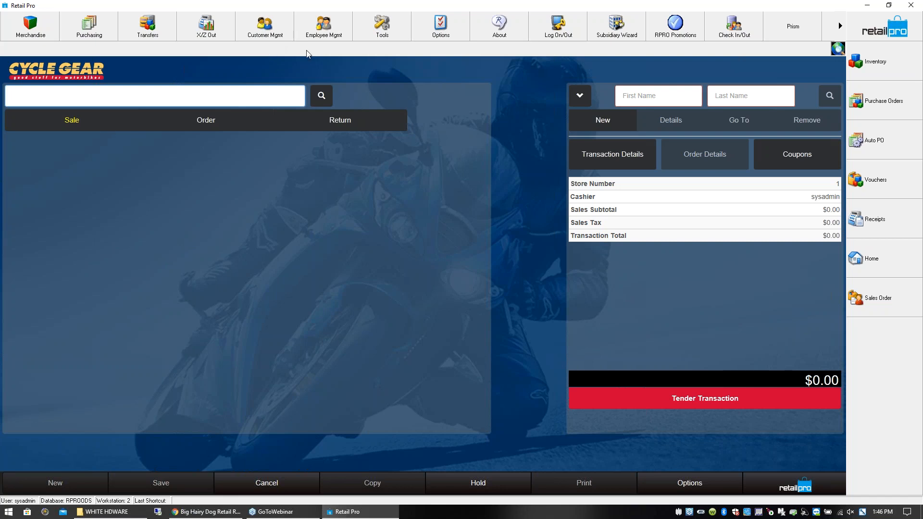
- Start a register close with the default criteria and proceed to the currency count
{"action": "left_click", "coordinate": [212, 34]}
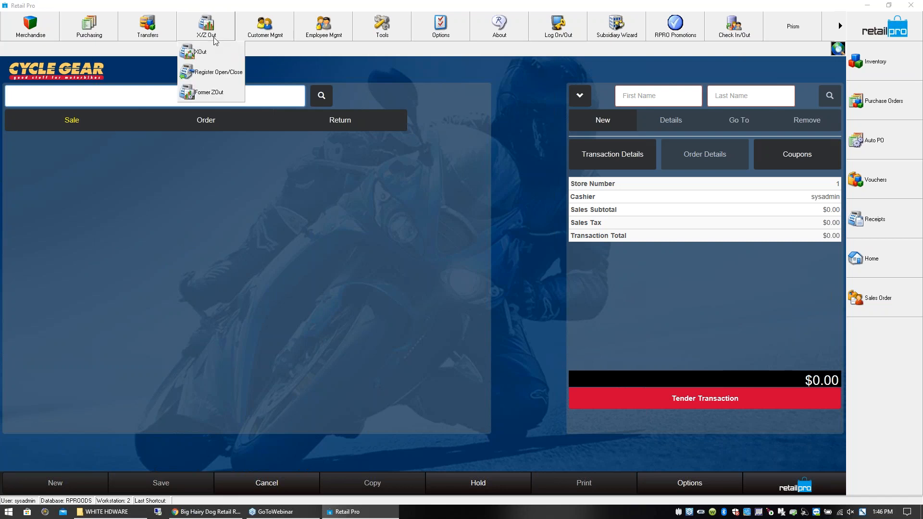
{"action": "left_click", "coordinate": [218, 74]}
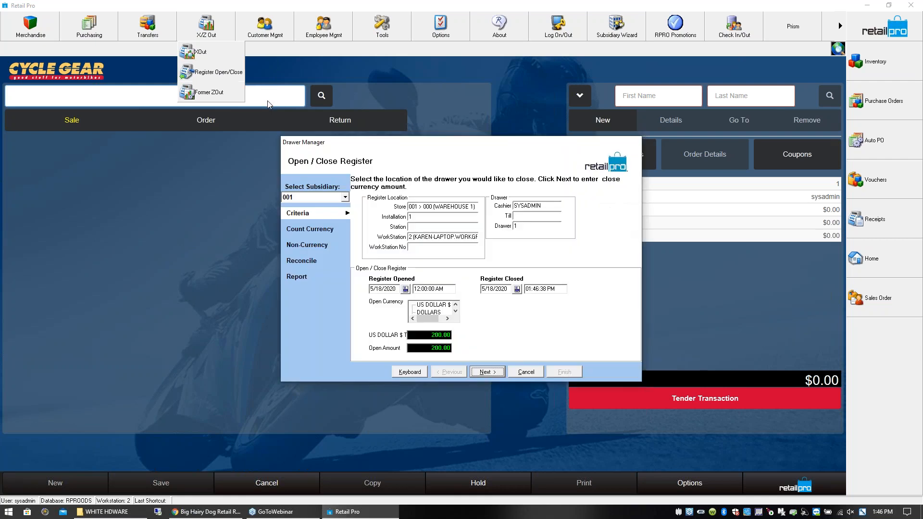
{"action": "left_click", "coordinate": [440, 335]}
{"action": "left_click", "coordinate": [486, 372]}
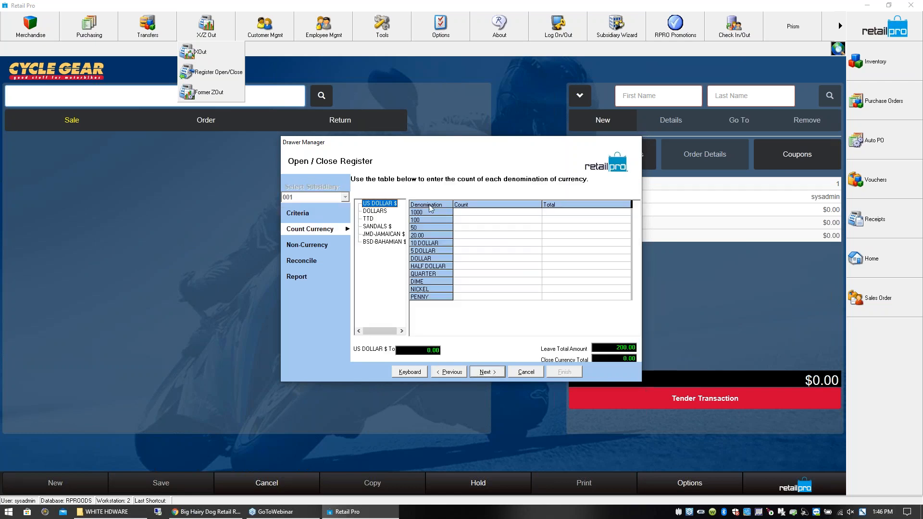
- Enter a count of 2 for every US dollar denomination from 1000 to penny and proceed to the non-currency tenders
{"action": "left_click", "coordinate": [380, 213]}
{"action": "left_click", "coordinate": [380, 203]}
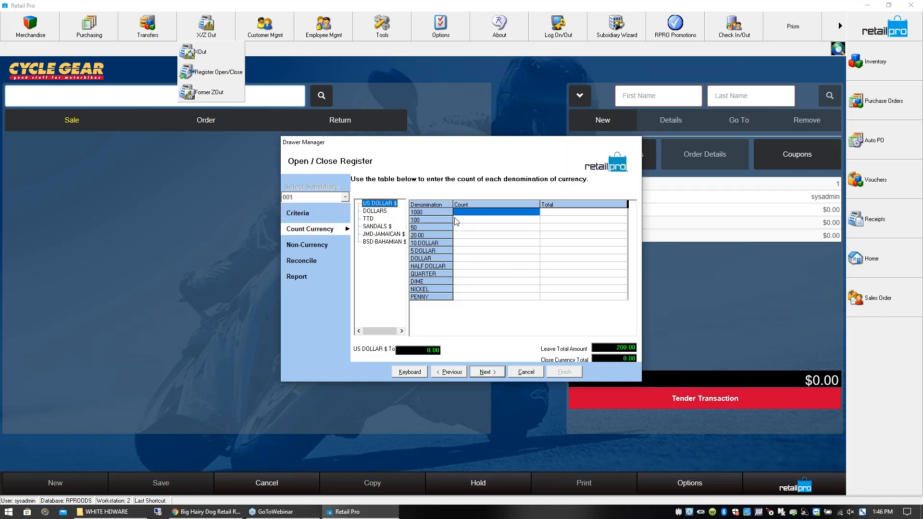
{"action": "left_click", "coordinate": [461, 213]}
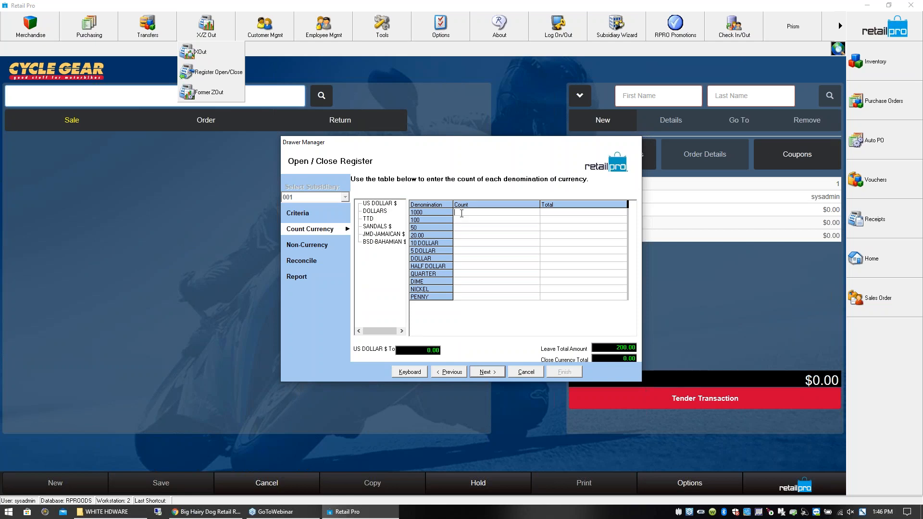
{"action": "type", "text": "2"}
{"action": "key", "text": "Return"}
{"action": "type", "text": "2"}
{"action": "key", "text": "Return"}
{"action": "type", "text": "2"}
{"action": "key", "text": "Return"}
{"action": "type", "text": "2"}
{"action": "key", "text": "Return"}
{"action": "type", "text": "2 2 2 2 2 2 2 2"}
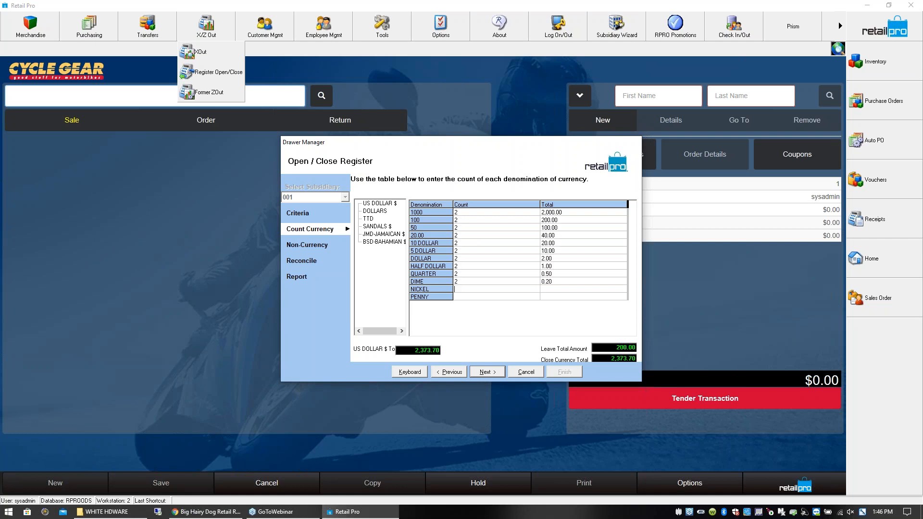
{"action": "key", "text": "Up"}
{"action": "left_click", "coordinate": [486, 372]}
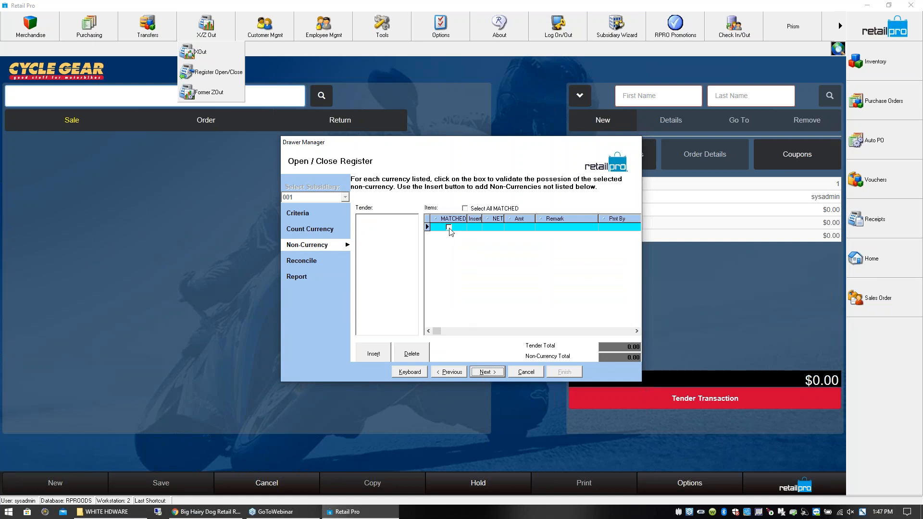
- Leave the non-currency tenders unmatched, reconcile the drawer, and proceed to the Z-Out report
{"action": "left_click", "coordinate": [491, 372]}
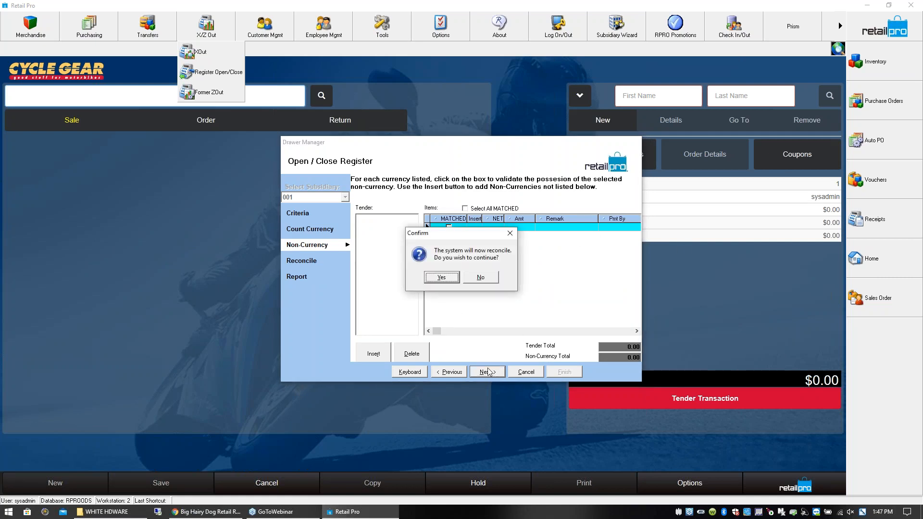
{"action": "left_click", "coordinate": [442, 277]}
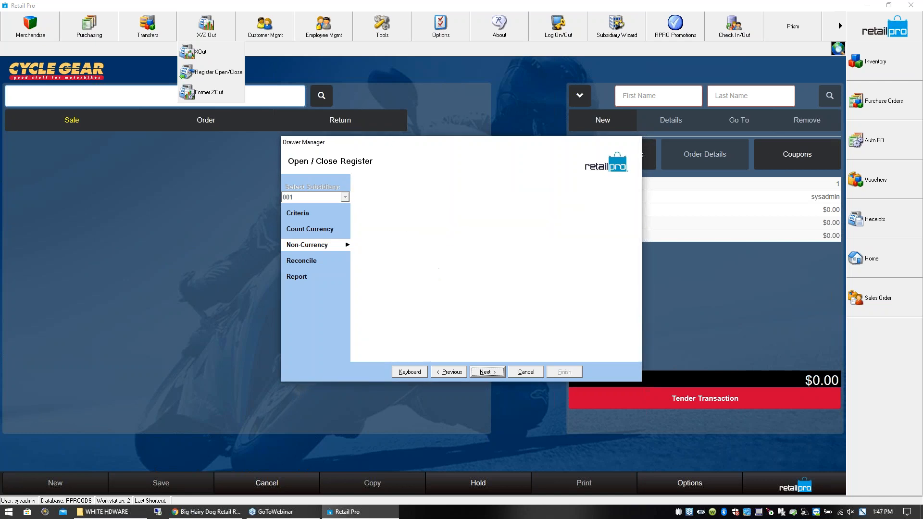
{"action": "left_click", "coordinate": [487, 374]}
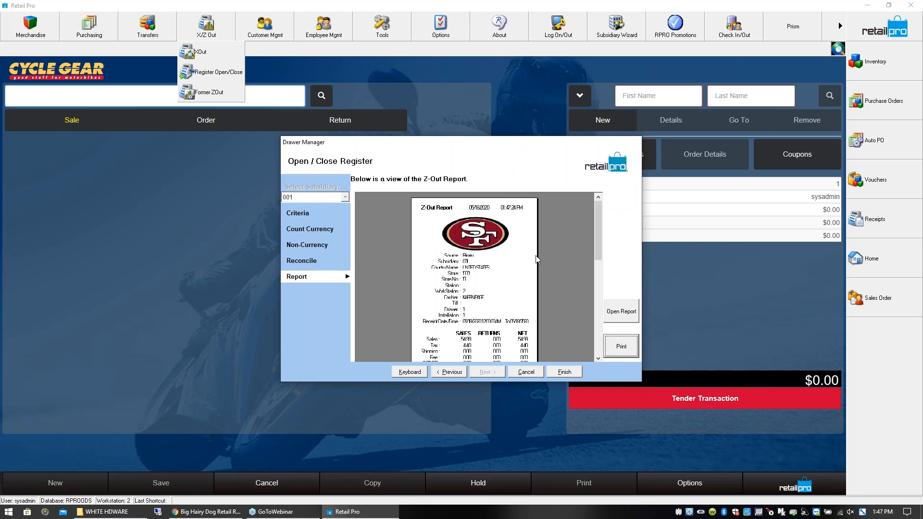
- Open a print preview of the Z-Out report using the ! SFxz38 document design
{"action": "left_click", "coordinate": [626, 352]}
{"action": "left_click", "coordinate": [359, 185]}
{"action": "left_click", "coordinate": [497, 336]}
{"action": "left_click", "coordinate": [497, 361]}
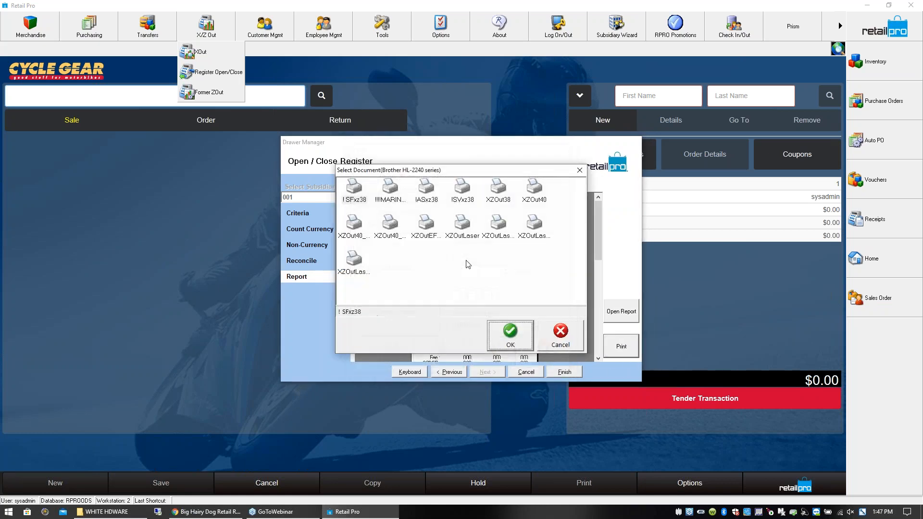
{"action": "left_click", "coordinate": [512, 342]}
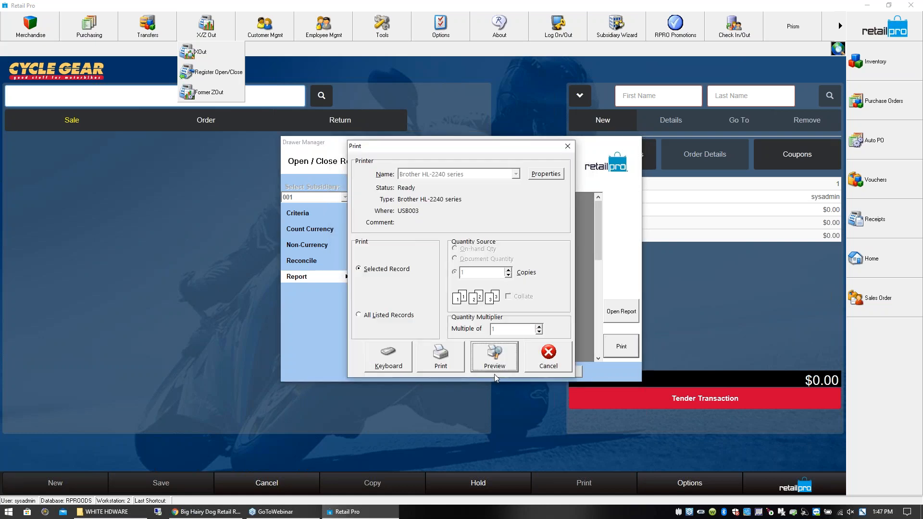
{"action": "left_click", "coordinate": [495, 361]}
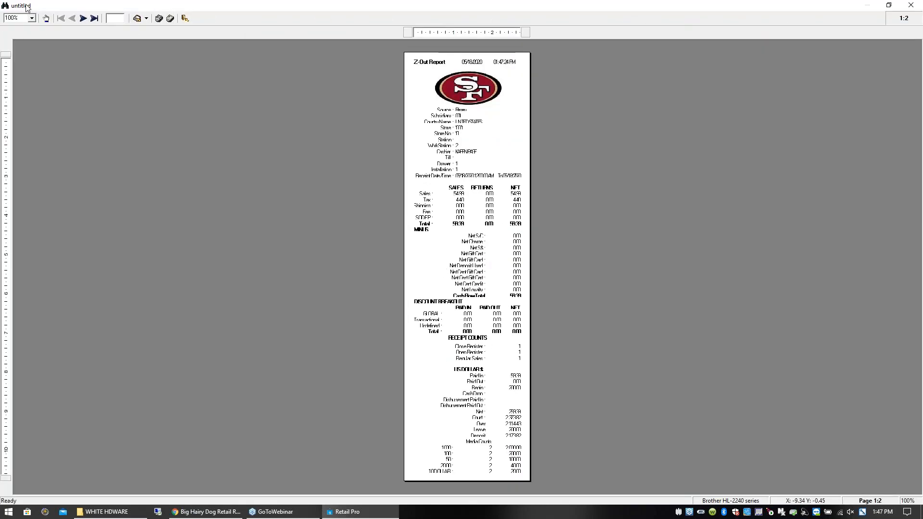
- Enlarge the Z-Out preview to 150%, examine the sales totals and media counts on both pages, and close the preview
{"action": "left_click", "coordinate": [32, 17]}
{"action": "left_click", "coordinate": [14, 41]}
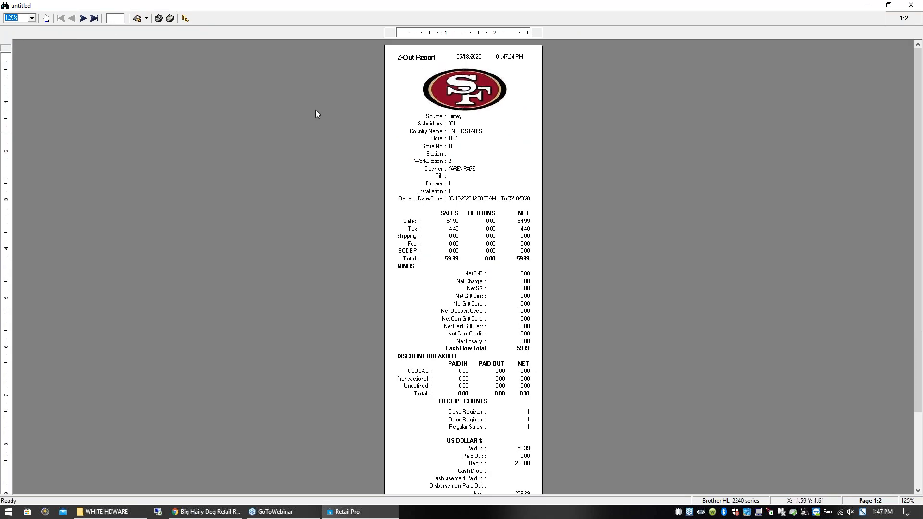
{"action": "left_click", "coordinate": [31, 18]}
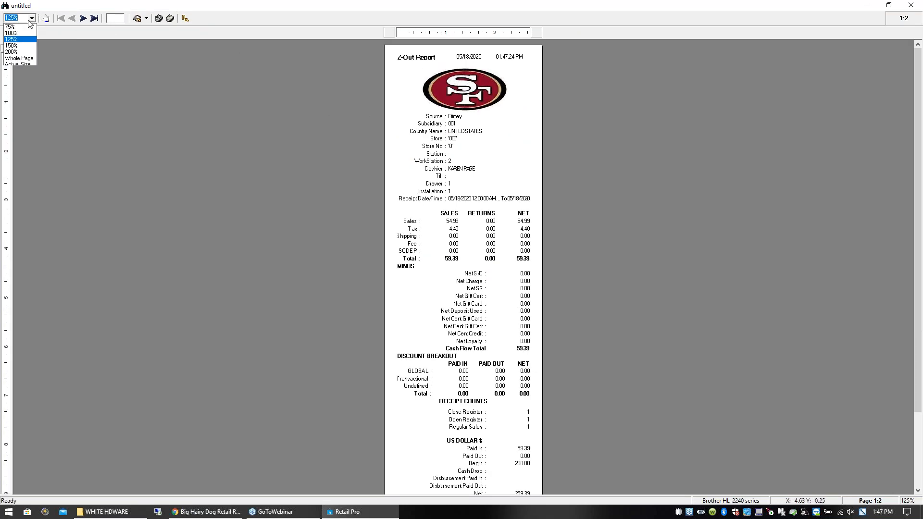
{"action": "left_click", "coordinate": [14, 46]}
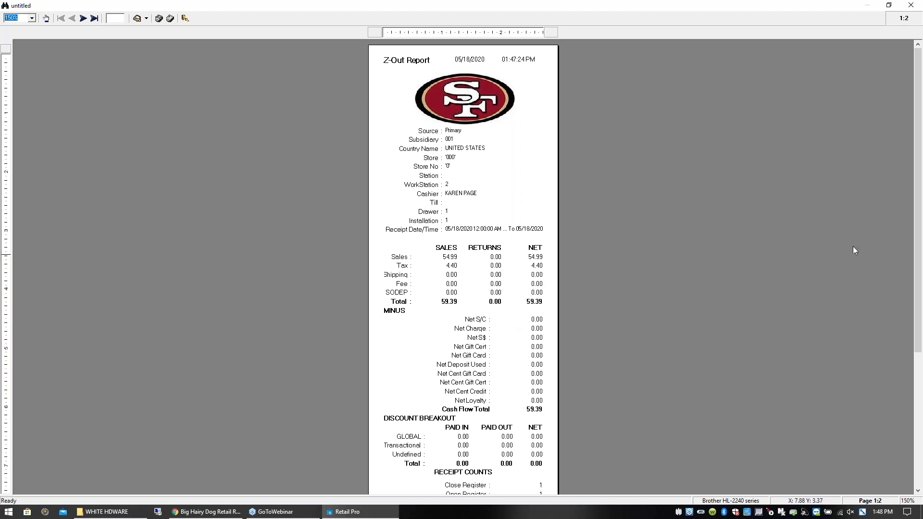
{"action": "left_click_drag", "start_coordinate": [918, 133], "coordinate": [917, 261]}
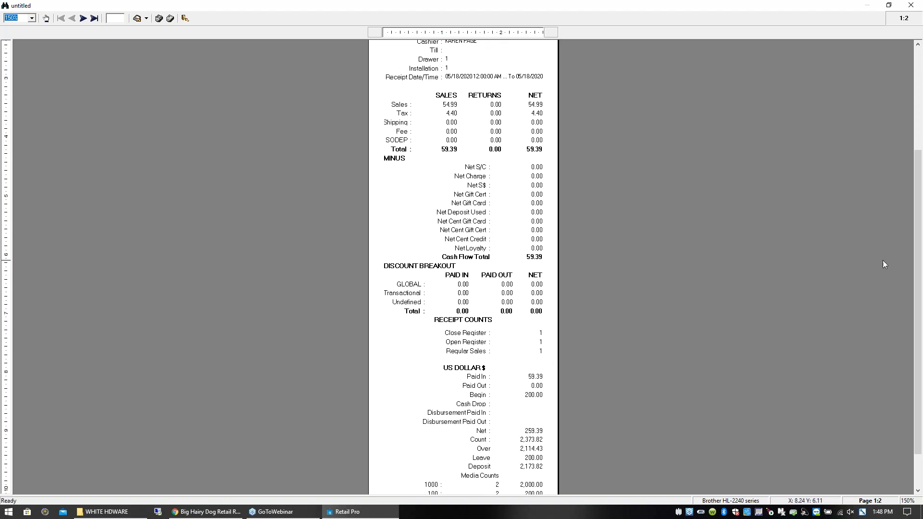
{"action": "left_click", "coordinate": [95, 18]}
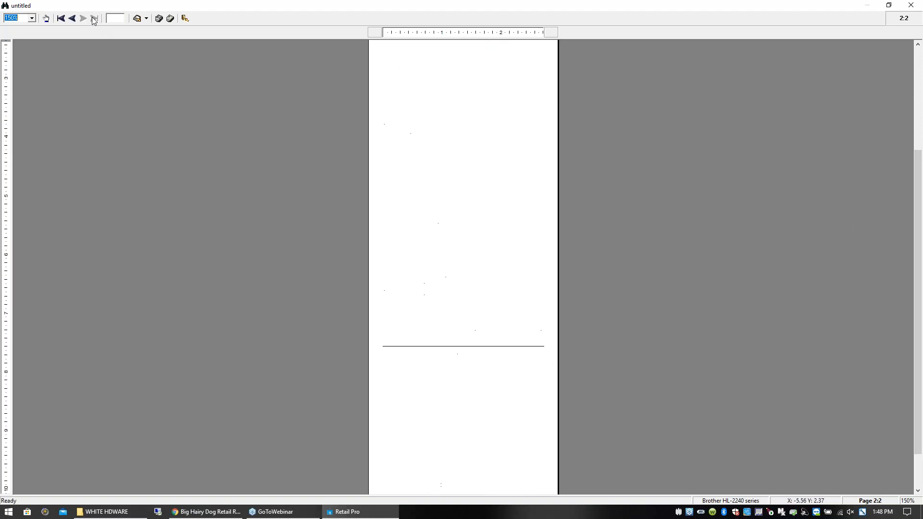
{"action": "left_click", "coordinate": [918, 114]}
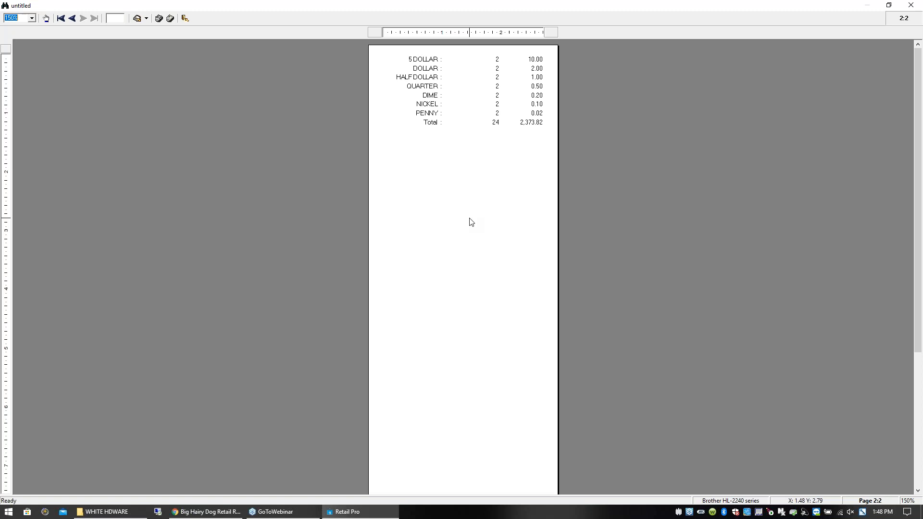
{"action": "left_click", "coordinate": [61, 19]}
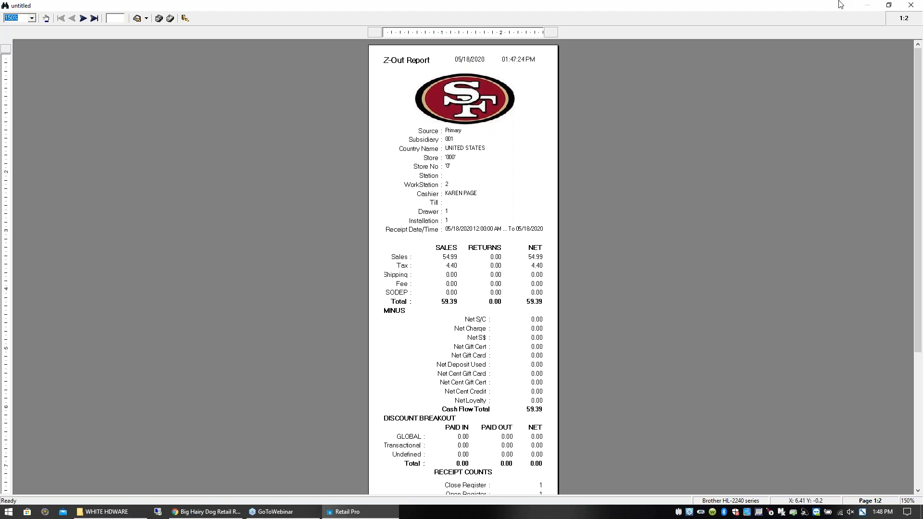
{"action": "left_click", "coordinate": [910, 6]}
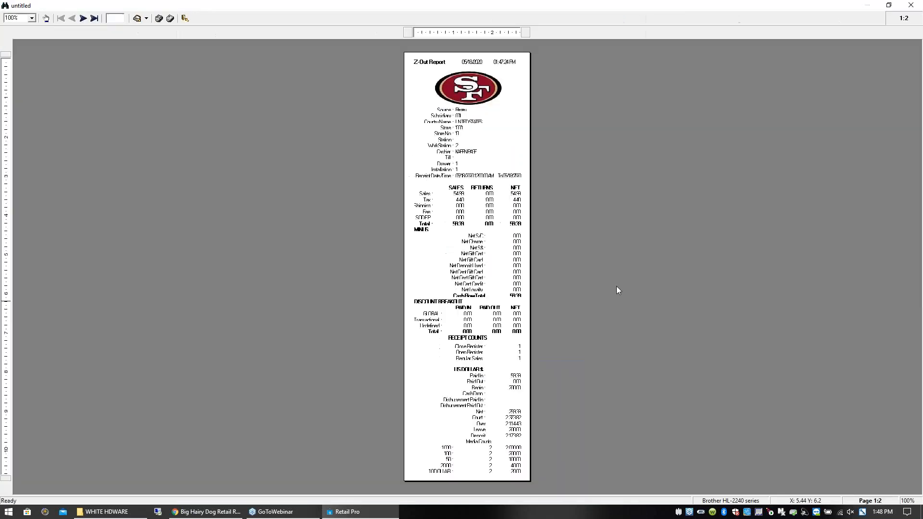
- Cancel the register closing wizard without finishing it and confirm the exit
{"action": "left_click", "coordinate": [910, 6]}
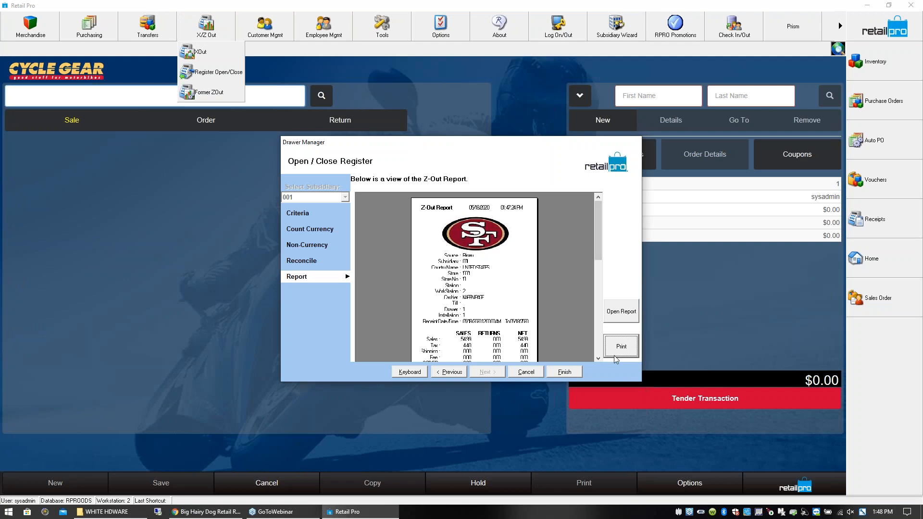
{"action": "left_click", "coordinate": [533, 374]}
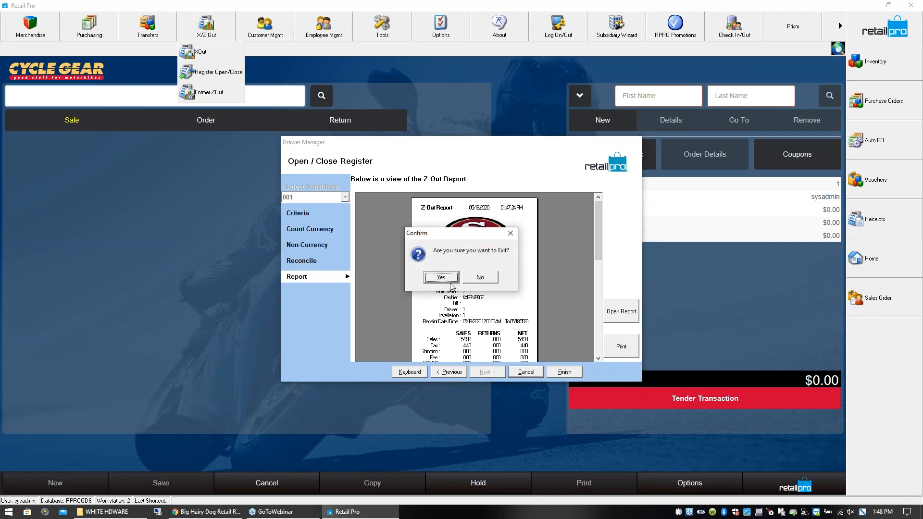
{"action": "left_click", "coordinate": [445, 279]}
- Minimize Retail Pro and, from the desktop's Reports 2020 folder, open the folder "all the PDFs" inside Sample Reports.rar
{"action": "left_click", "coordinate": [868, 4]}
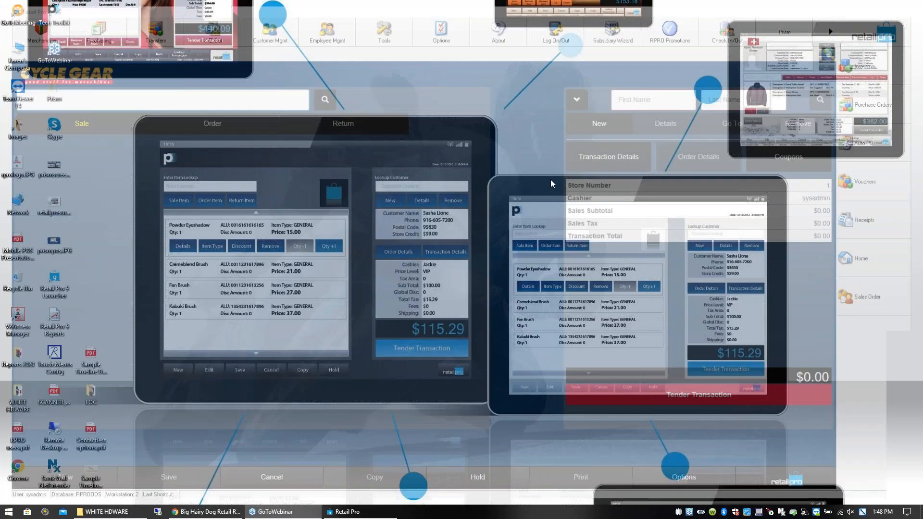
{"action": "double_click", "coordinate": [17, 358]}
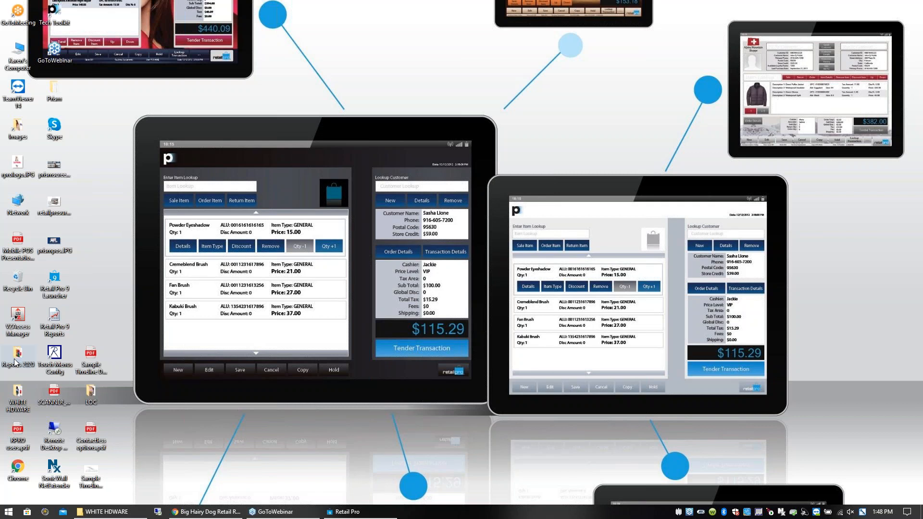
{"action": "left_click", "coordinate": [644, 45]}
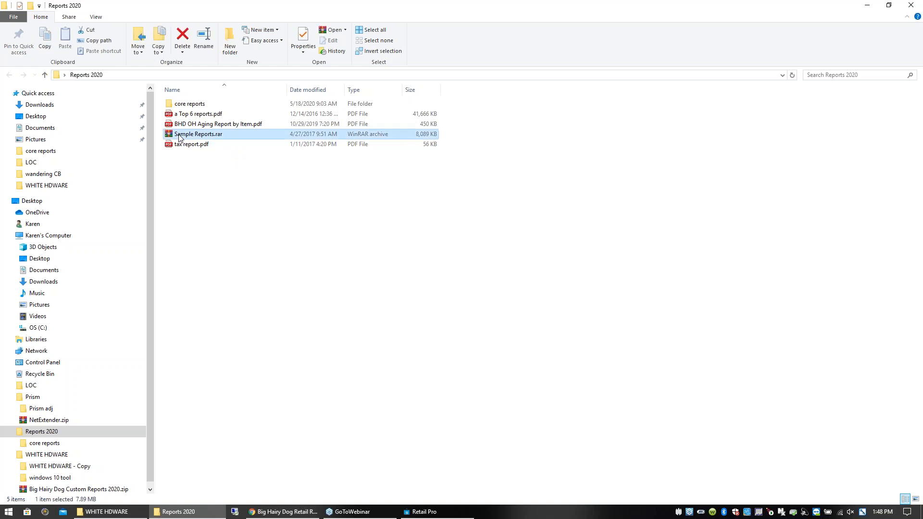
{"action": "double_click", "coordinate": [180, 135]}
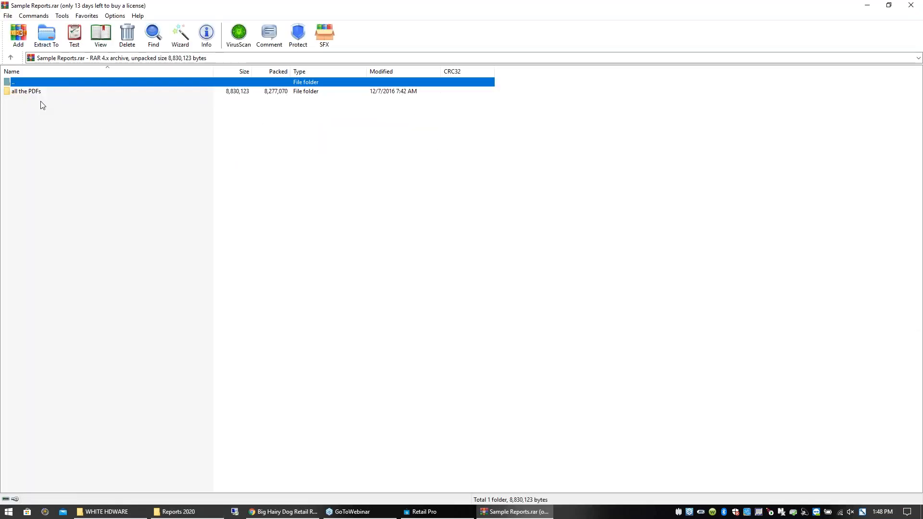
{"action": "double_click", "coordinate": [11, 93]}
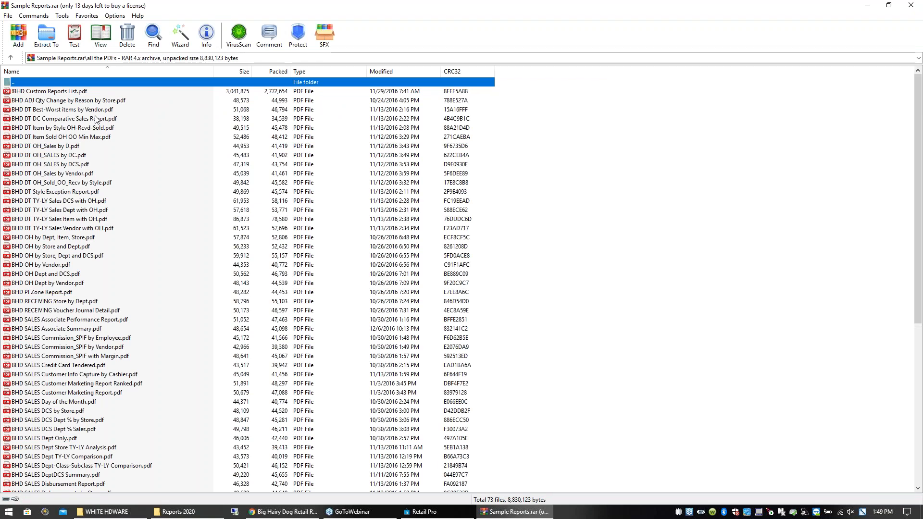
- Find the tender reconciliation reports in the archive and open BHD SALES Tender Reconciliation by Store by Dat.pdf
{"action": "left_click_drag", "start_coordinate": [918, 168], "coordinate": [916, 330]}
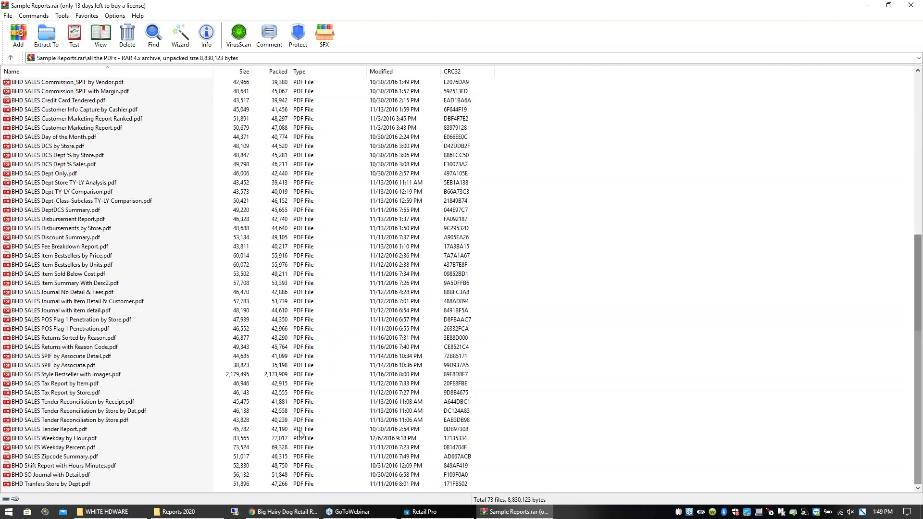
{"action": "left_click", "coordinate": [212, 421]}
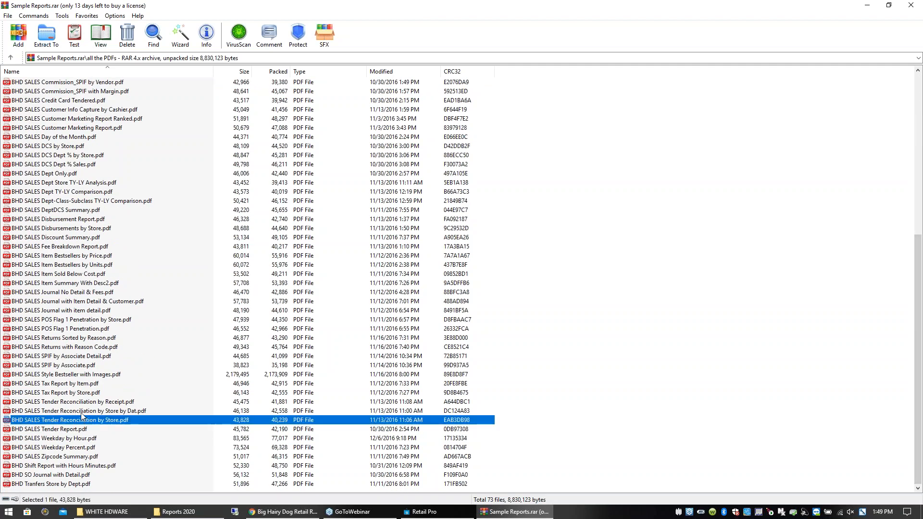
{"action": "left_click", "coordinate": [81, 411]}
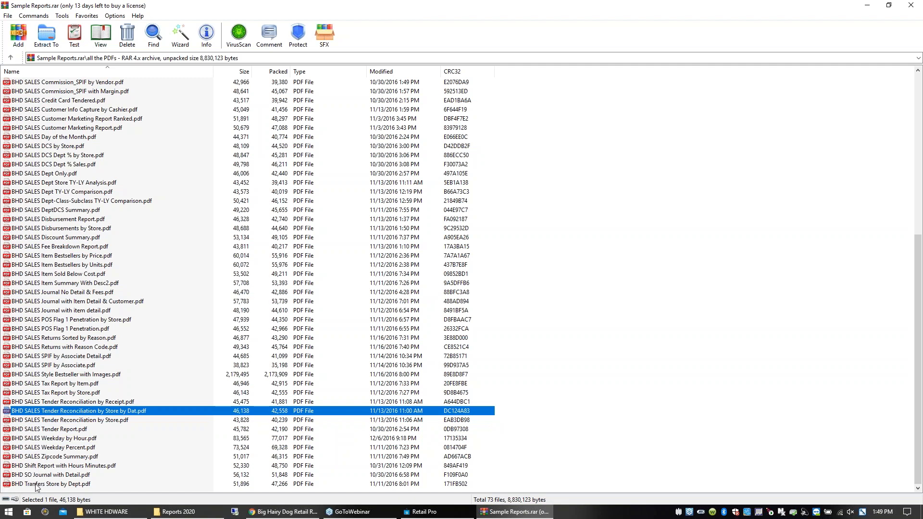
{"action": "left_click", "coordinate": [116, 421]}
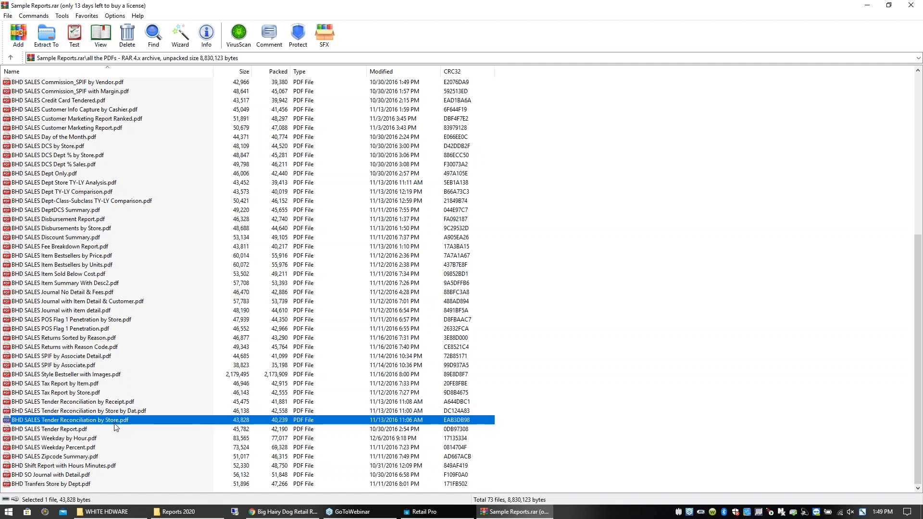
{"action": "left_click", "coordinate": [117, 414]}
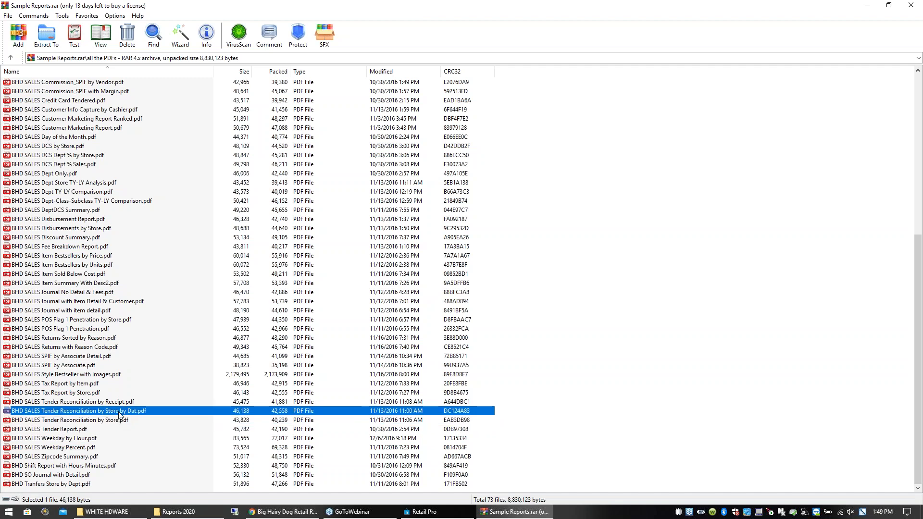
{"action": "double_click", "coordinate": [118, 414]}
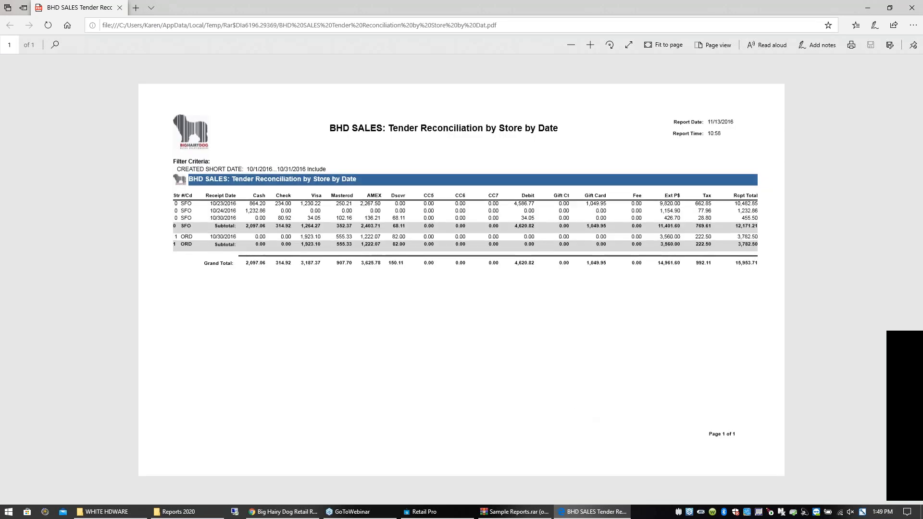
- Enlarge the tender reconciliation report, examine the tender amounts per store and date, and close it
{"action": "left_click", "coordinate": [593, 46]}
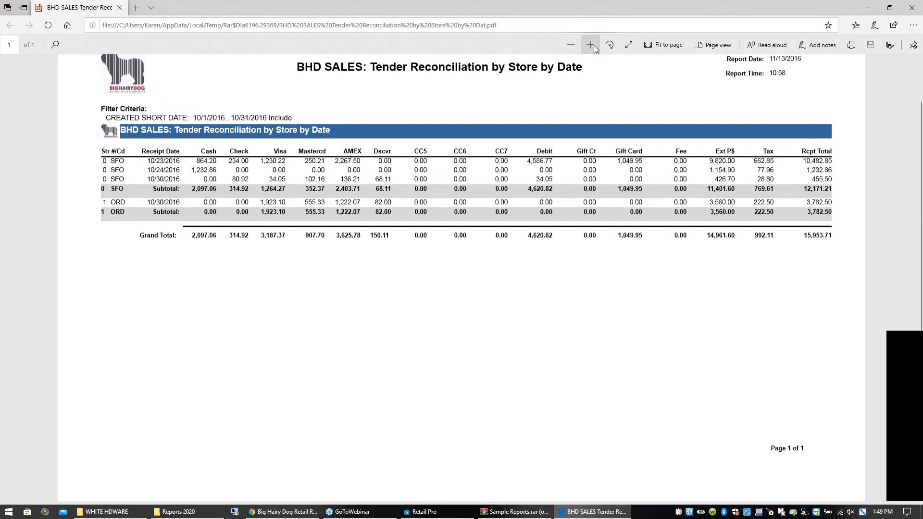
{"action": "left_click_drag", "start_coordinate": [111, 179], "coordinate": [119, 179]}
{"action": "left_click", "coordinate": [112, 214]}
{"action": "left_click", "coordinate": [912, 8]}
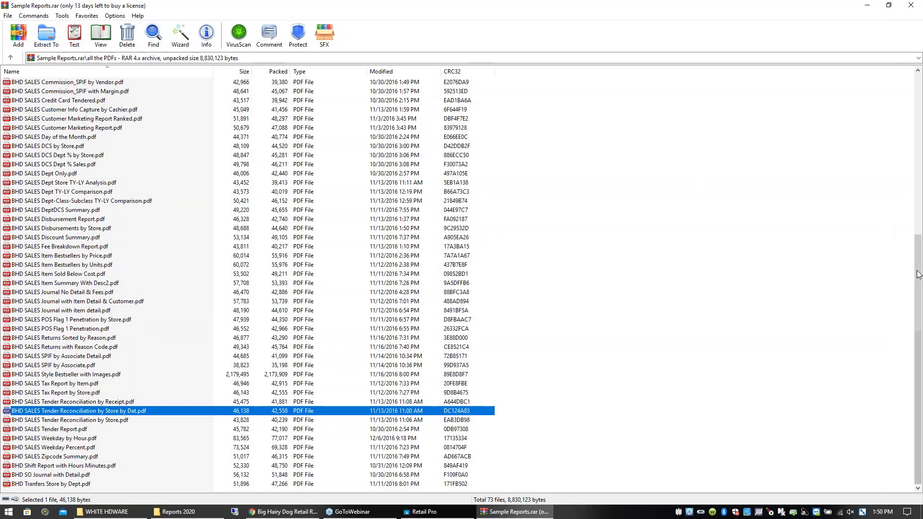
- Close the Sample Reports archive, then open tax report.pdf, look over the tax summary by tender, and close it
{"action": "left_click_drag", "start_coordinate": [921, 263], "coordinate": [735, 87]}
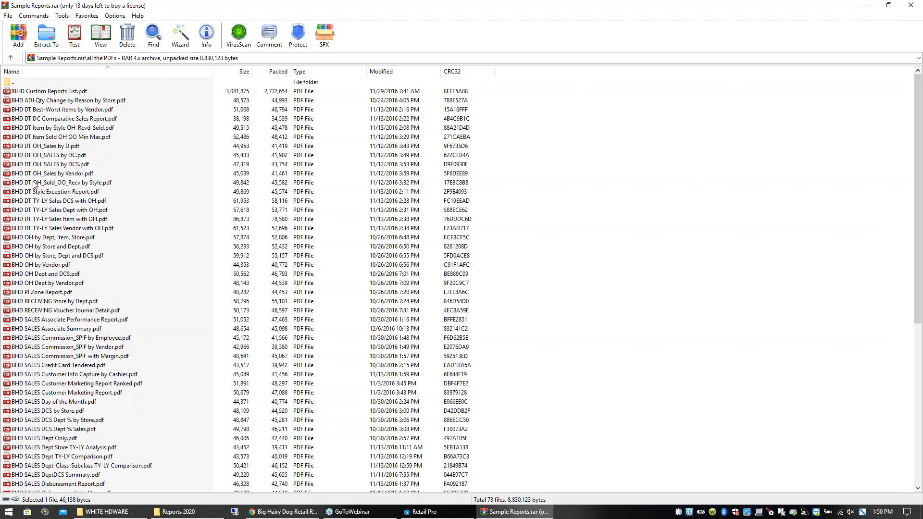
{"action": "left_click", "coordinate": [909, 8]}
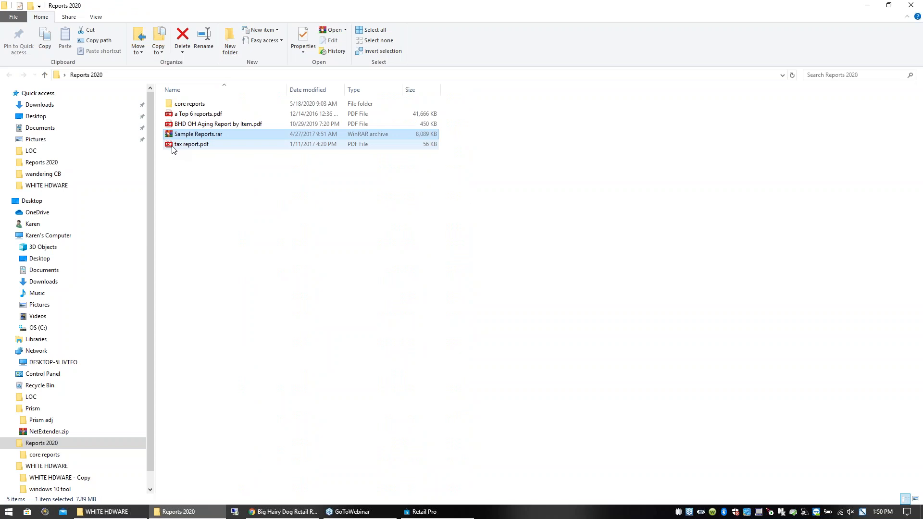
{"action": "double_click", "coordinate": [177, 145]}
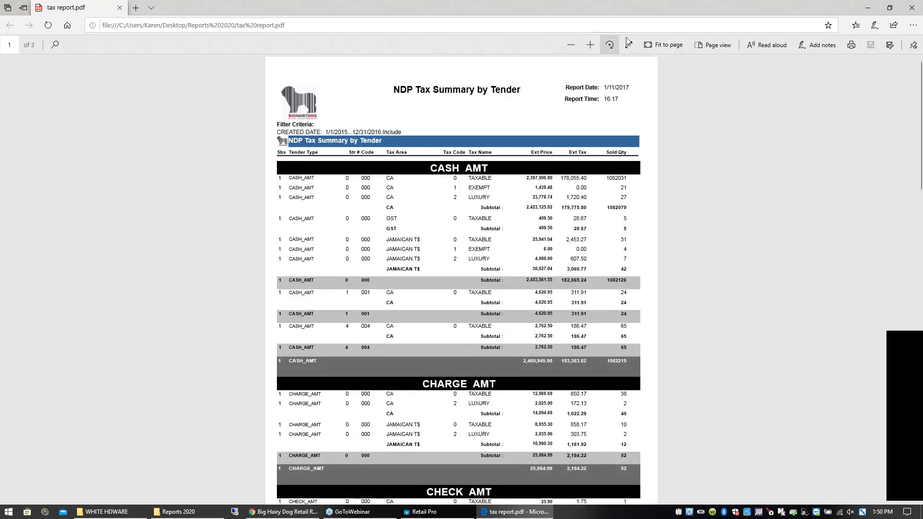
{"action": "left_click", "coordinate": [912, 7]}
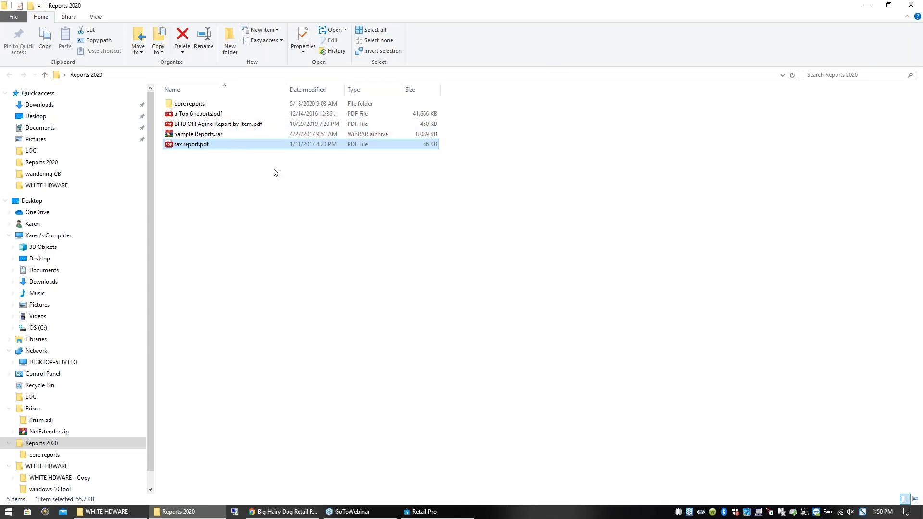
- In the core reports folder, open boardshortreportwithimage - Copy.JPG, enlarge the style best seller report with images, and close it
{"action": "left_click", "coordinate": [200, 116]}
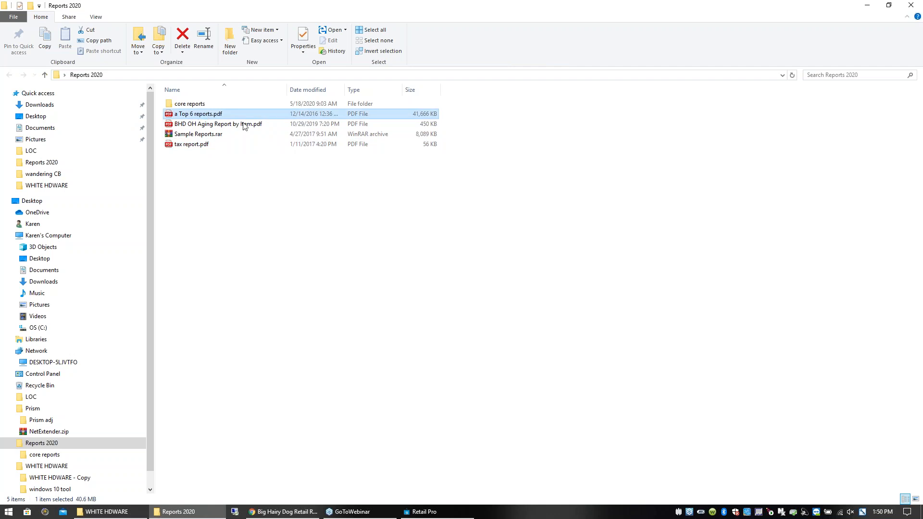
{"action": "left_click", "coordinate": [910, 10]}
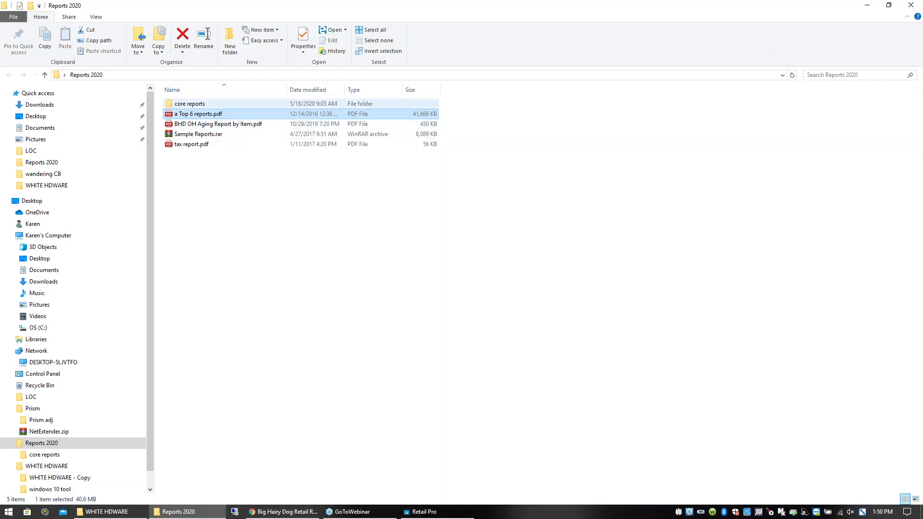
{"action": "double_click", "coordinate": [171, 105]}
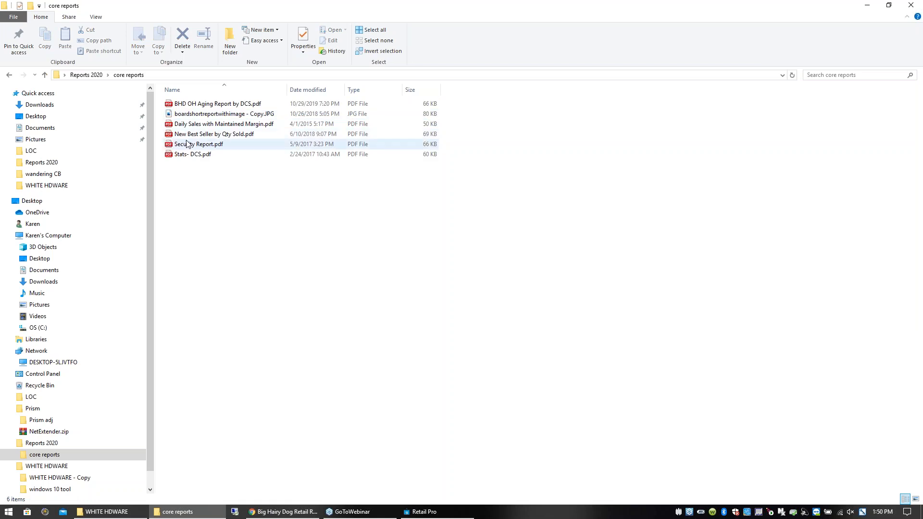
{"action": "left_click", "coordinate": [216, 115]}
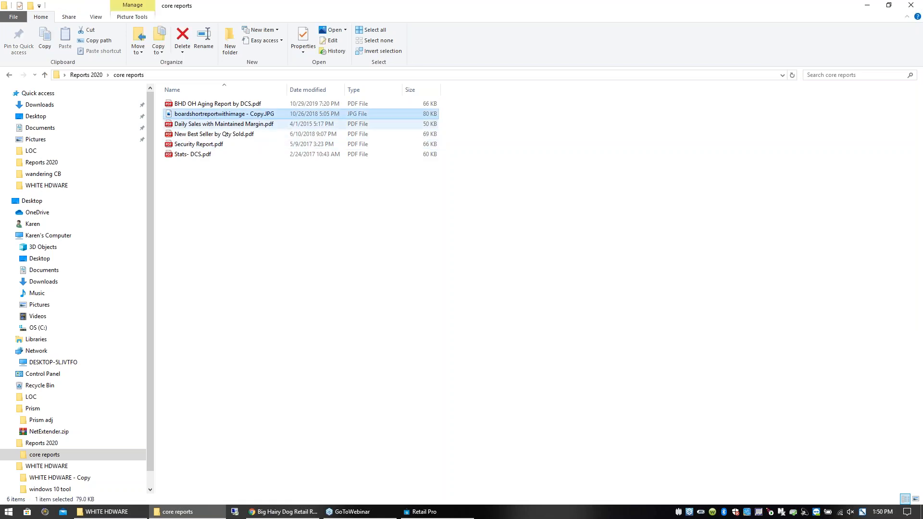
{"action": "key", "text": "Return"}
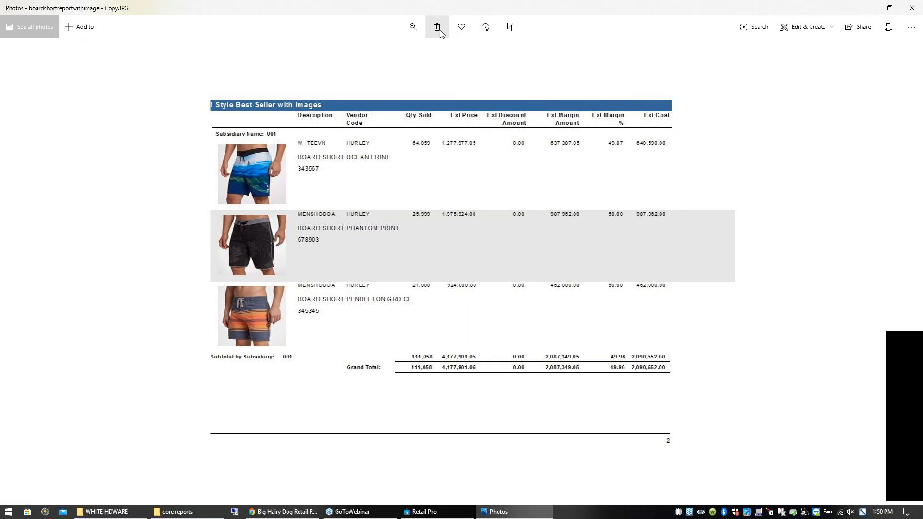
{"action": "left_click", "coordinate": [413, 28]}
{"action": "left_click_drag", "start_coordinate": [368, 52], "coordinate": [374, 52]}
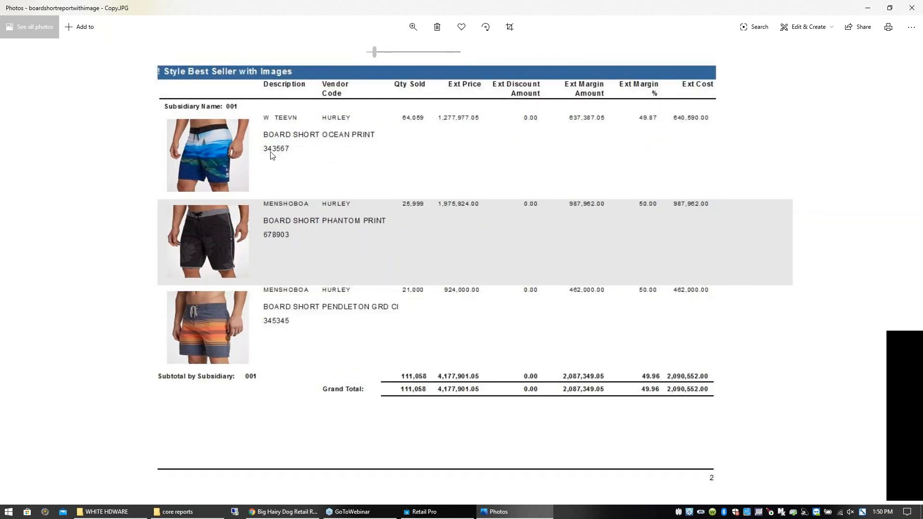
{"action": "left_click", "coordinate": [914, 10]}
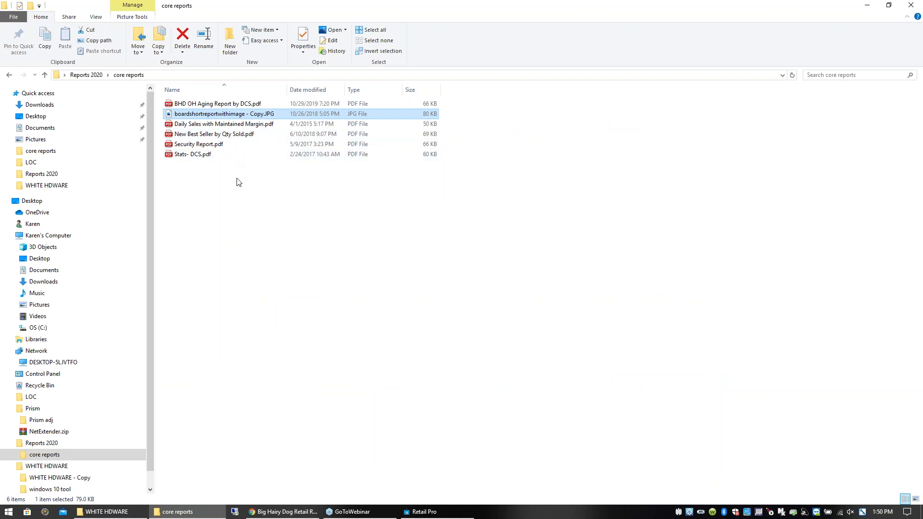
- Open Security Report.pdf from the core reports folder, enlarge it, and examine the cashiers listed for each store
{"action": "double_click", "coordinate": [199, 144]}
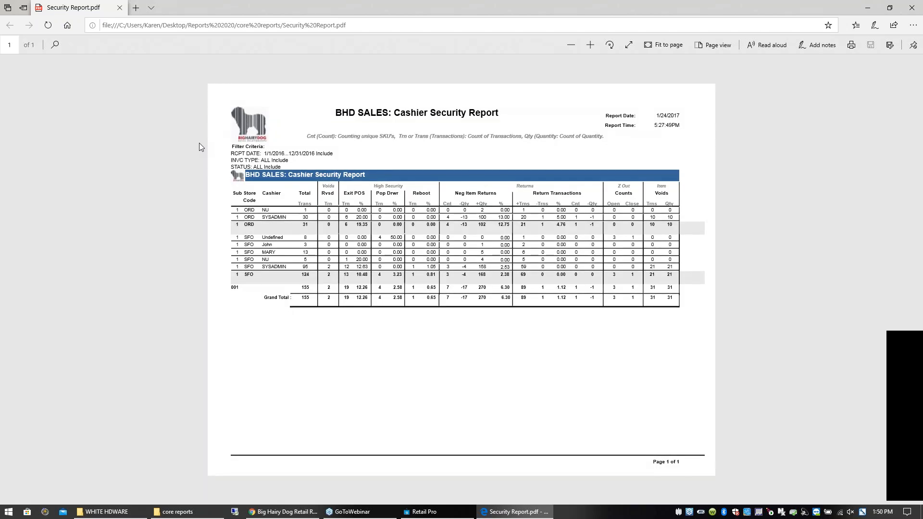
{"action": "left_click", "coordinate": [596, 45]}
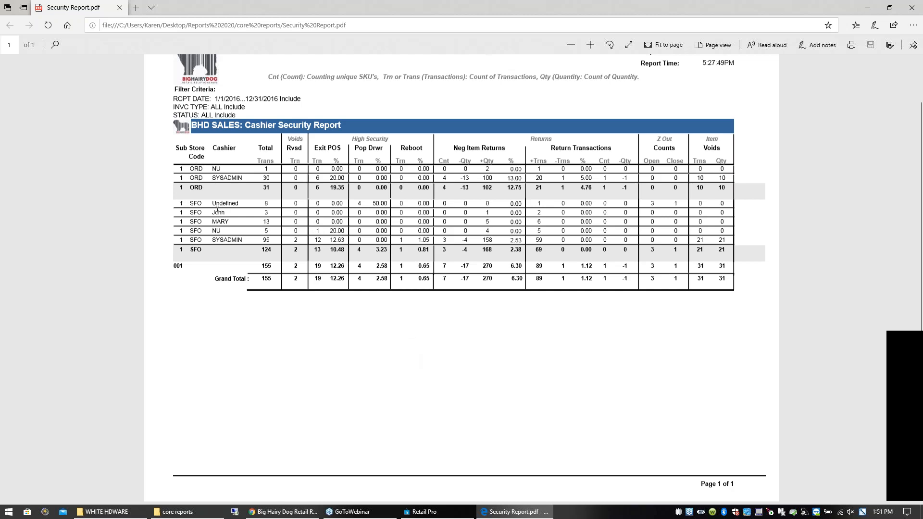
{"action": "left_click_drag", "start_coordinate": [214, 212], "coordinate": [218, 213]}
{"action": "left_click_drag", "start_coordinate": [221, 272], "coordinate": [218, 249]}
{"action": "left_click", "coordinate": [207, 303]}
- Examine the item void figures and the full SYSADMIN row for store SFO, then close the security report
{"action": "double_click", "coordinate": [709, 239]}
{"action": "double_click", "coordinate": [722, 239]}
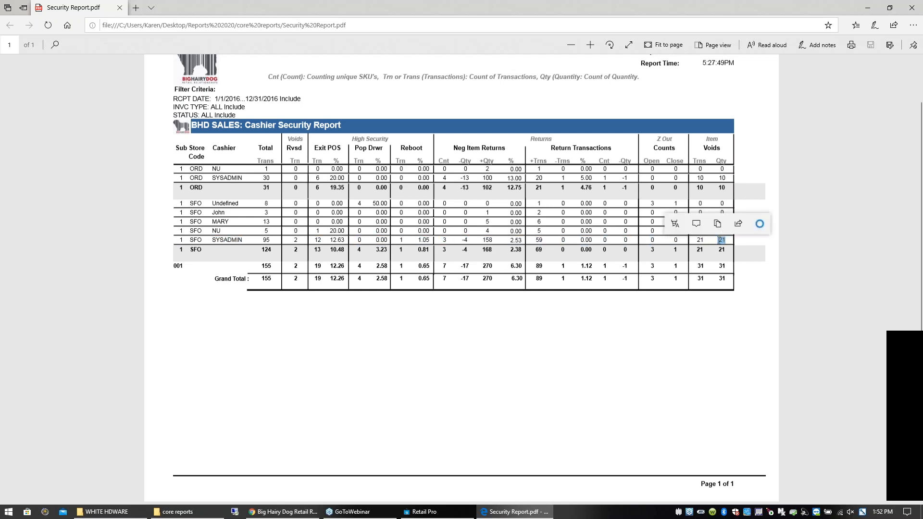
{"action": "left_click", "coordinate": [760, 242]}
{"action": "left_click_drag", "start_coordinate": [728, 238], "coordinate": [703, 235]}
{"action": "left_click_drag", "start_coordinate": [700, 237], "coordinate": [178, 240]}
{"action": "left_click", "coordinate": [750, 239]}
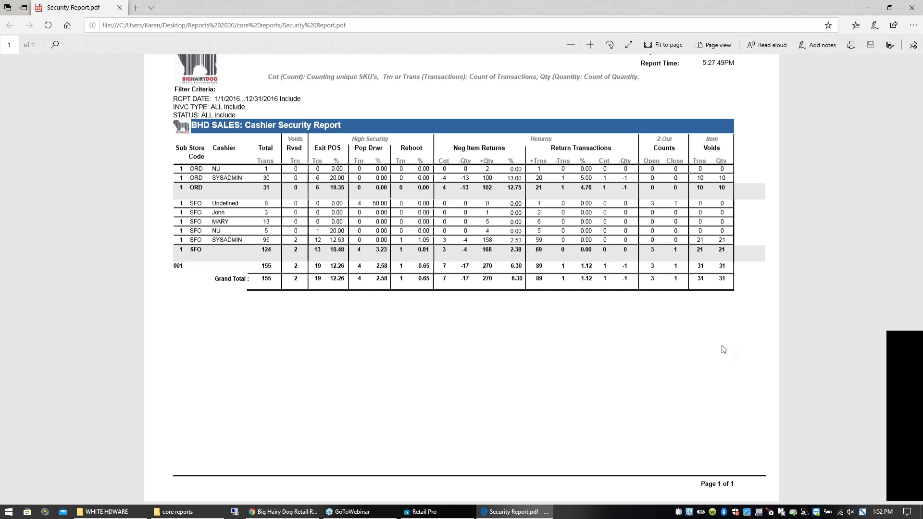
{"action": "left_click", "coordinate": [912, 8]}
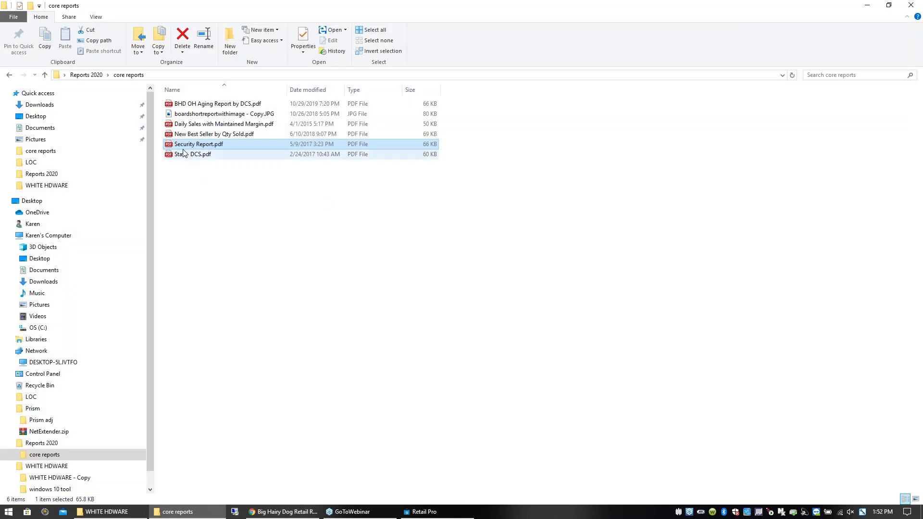
- Open Stats- DCS.pdf, examine the GMROI column and the stretch cotton linen pants, and close the report
{"action": "left_click", "coordinate": [186, 158]}
{"action": "double_click", "coordinate": [186, 158]}
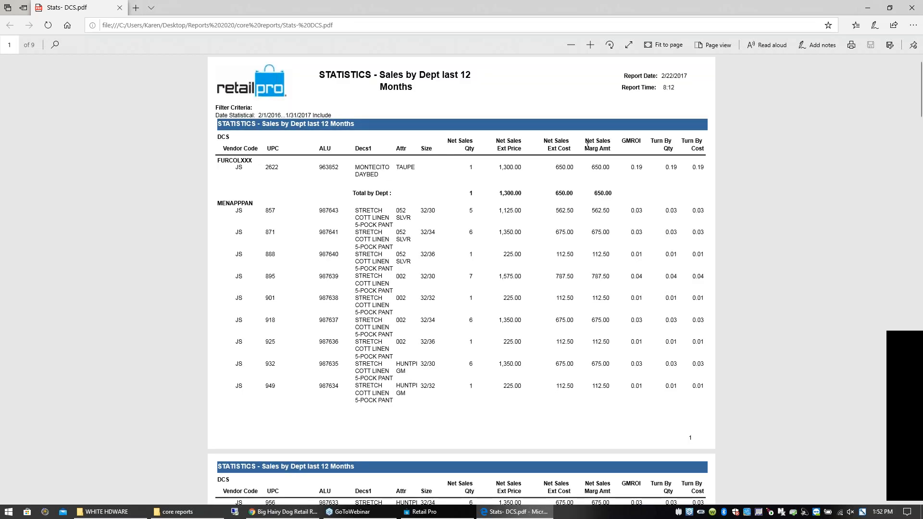
{"action": "left_click_drag", "start_coordinate": [621, 141], "coordinate": [641, 141]}
{"action": "left_click", "coordinate": [727, 177]}
{"action": "left_click_drag", "start_coordinate": [355, 210], "coordinate": [392, 220]}
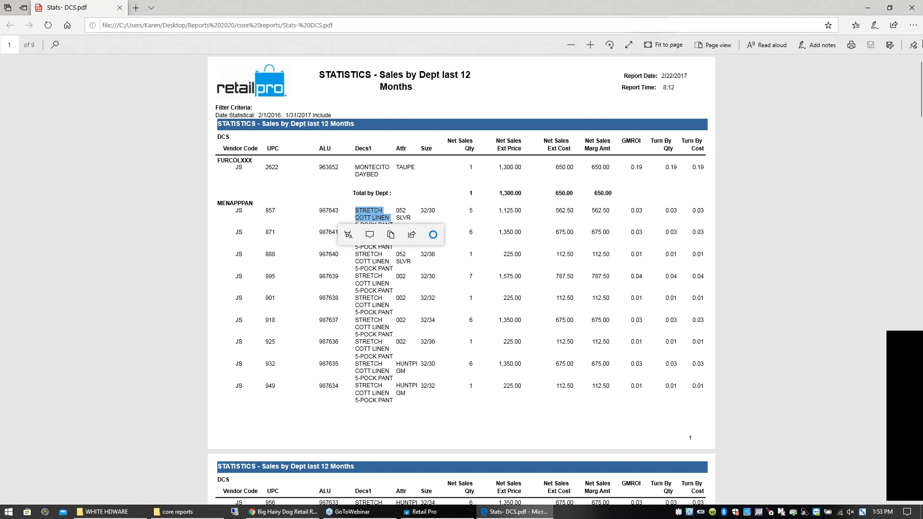
{"action": "left_click", "coordinate": [912, 7]}
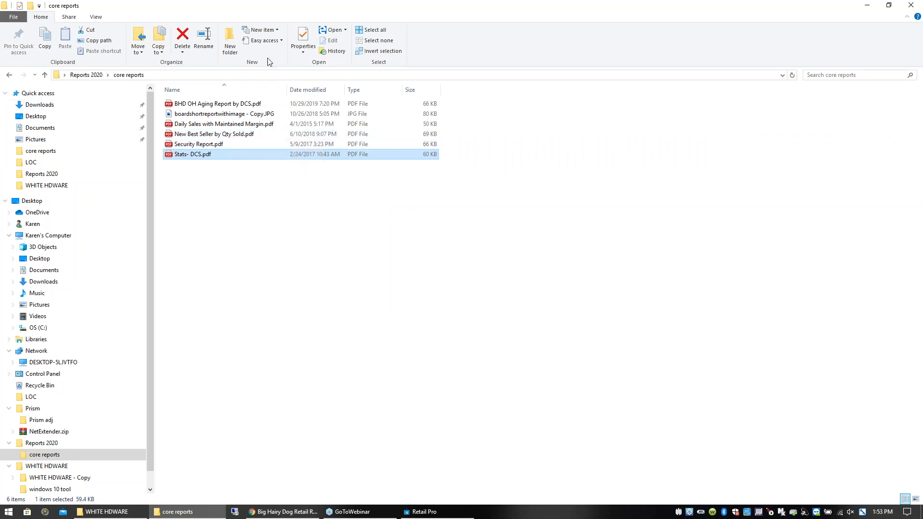
- Close the core reports folder and bring up Retail Pro briefly before returning to the desktop
{"action": "left_click", "coordinate": [916, 6]}
{"action": "left_click", "coordinate": [347, 512]}
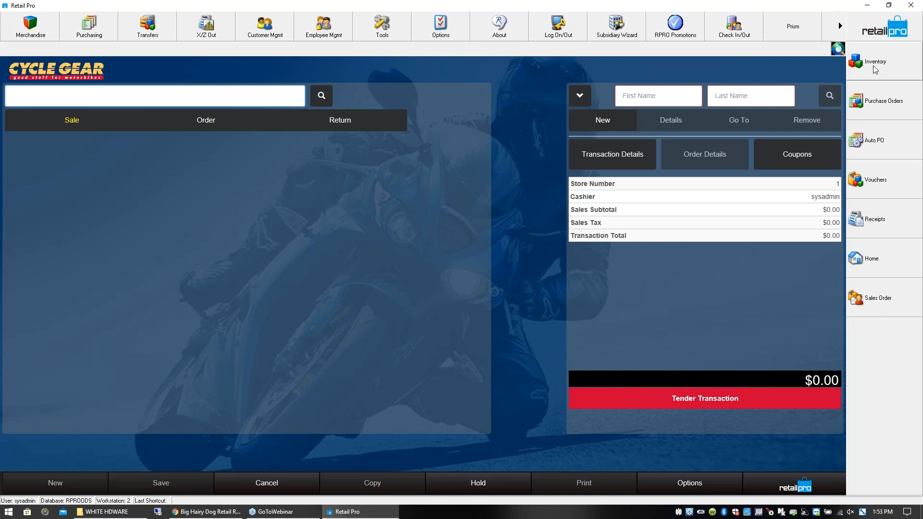
{"action": "left_click", "coordinate": [867, 5]}
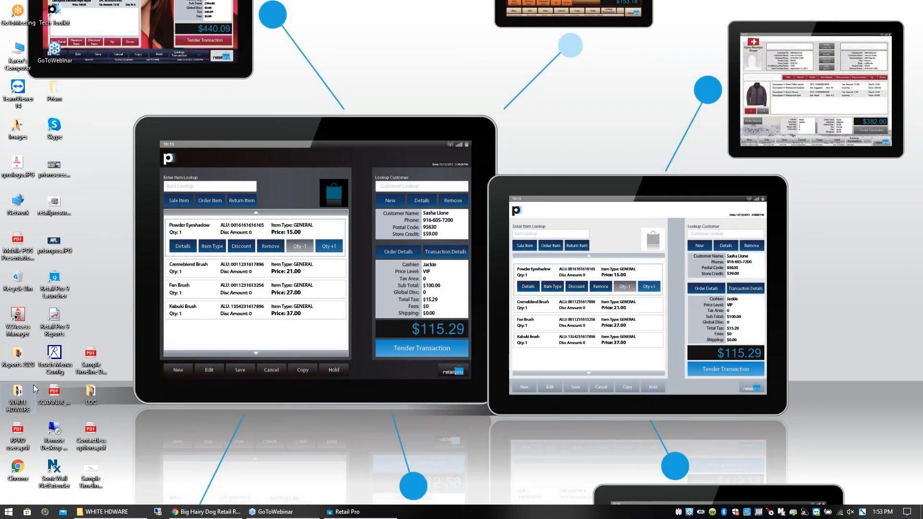
- From the desktop's Reports 2020 folder, open BHD OH Aging Report by Item.pdf, enlarge it, and examine its department and vendor columns
{"action": "double_click", "coordinate": [19, 357]}
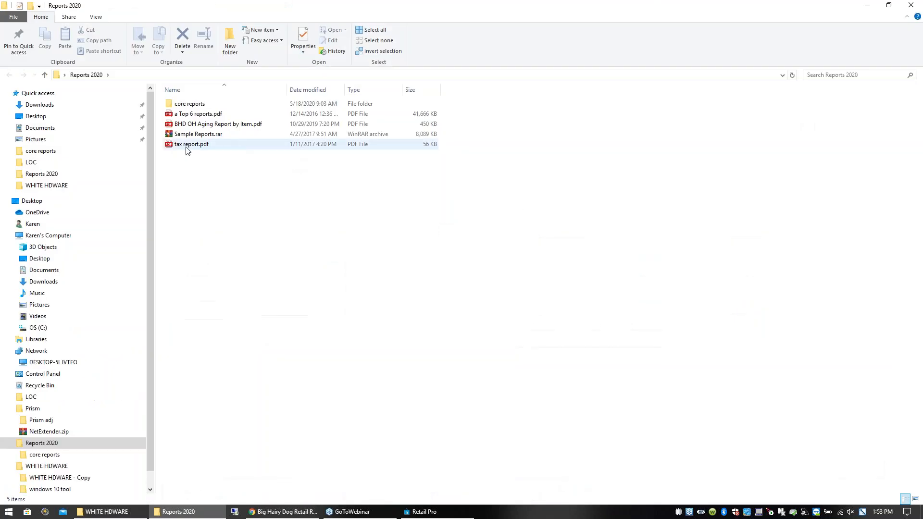
{"action": "double_click", "coordinate": [191, 125]}
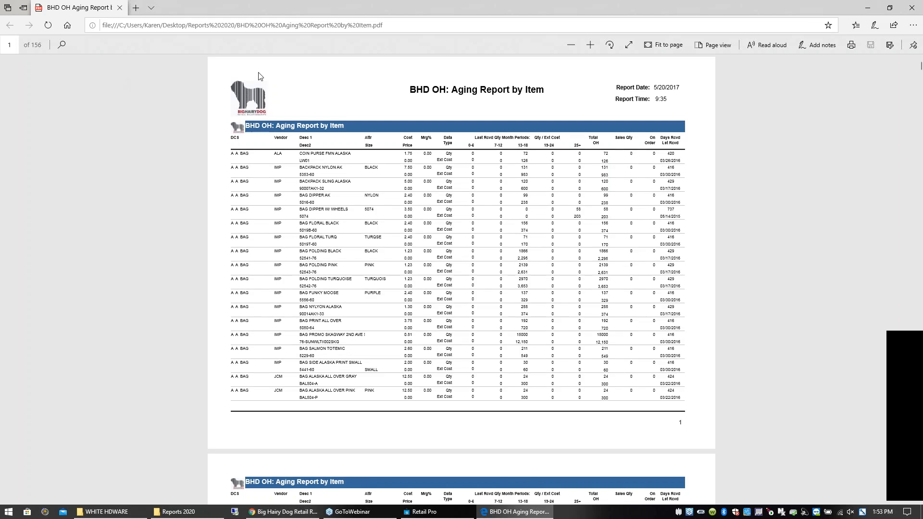
{"action": "left_click", "coordinate": [593, 44]}
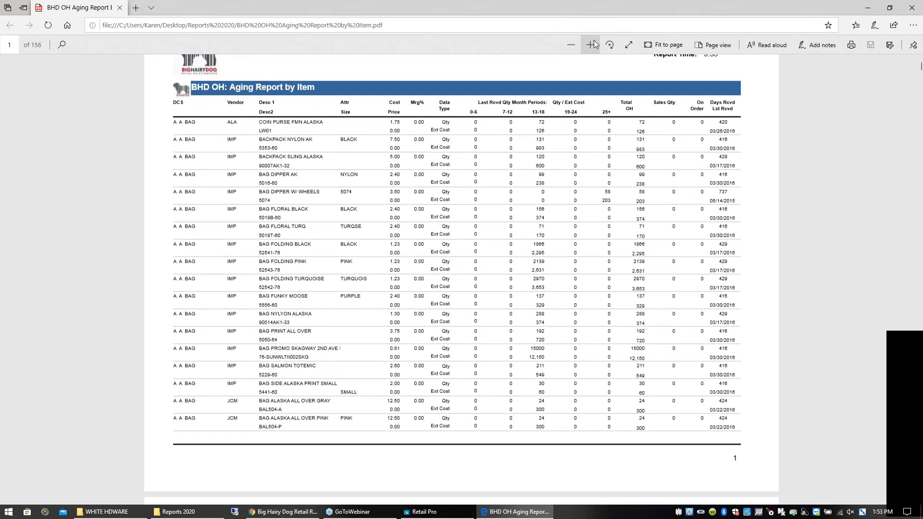
{"action": "left_click", "coordinate": [593, 43]}
{"action": "left_click_drag", "start_coordinate": [118, 92], "coordinate": [140, 93]}
{"action": "left_click", "coordinate": [149, 82]}
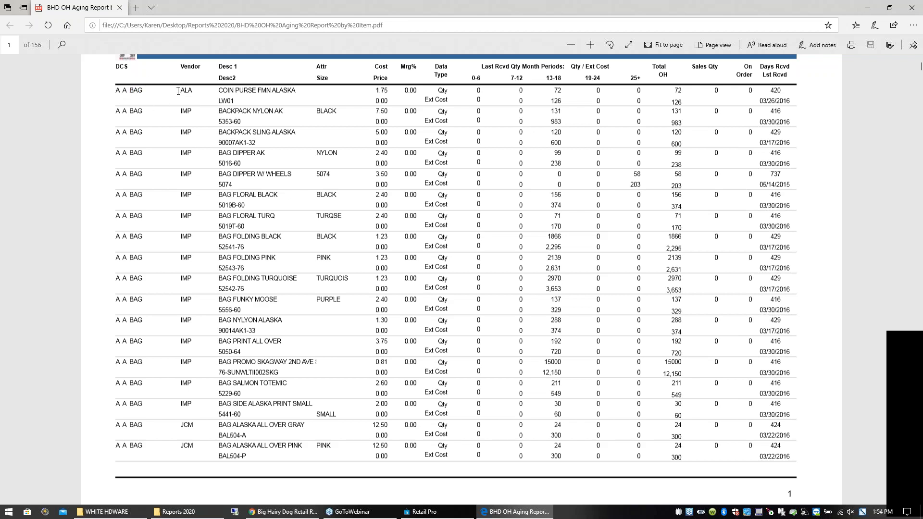
{"action": "left_click_drag", "start_coordinate": [186, 90], "coordinate": [194, 90]}
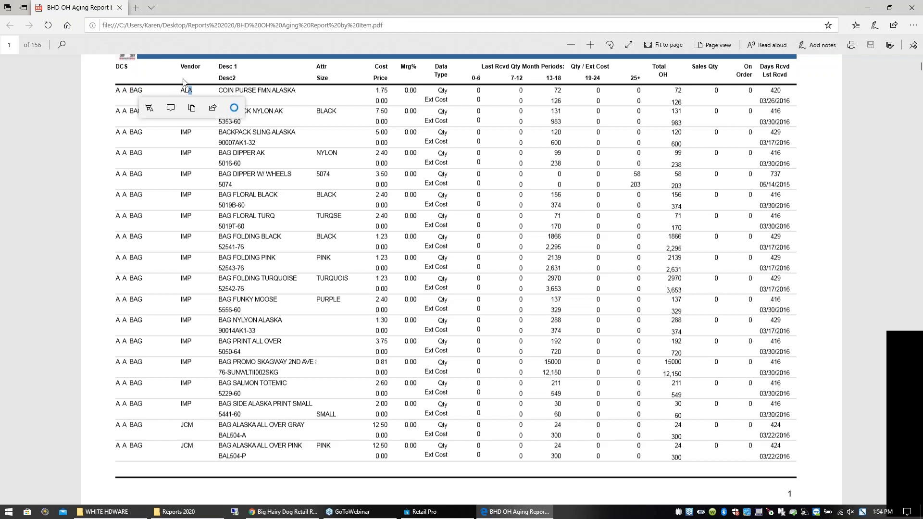
{"action": "left_click", "coordinate": [183, 84]}
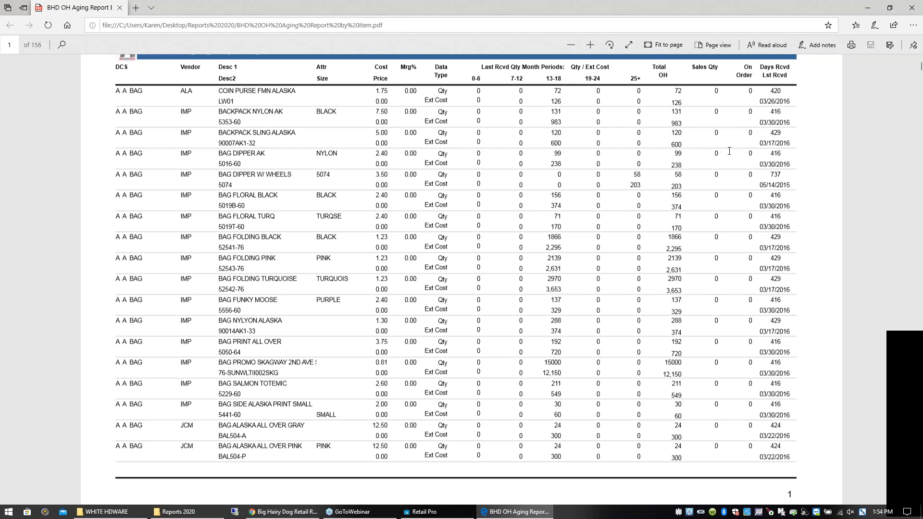
- Examine the aging report's days since last received and the department subtotals on page 5, then close it
{"action": "left_click_drag", "start_coordinate": [781, 88], "coordinate": [784, 96]}
{"action": "left_click", "coordinate": [837, 108]}
{"action": "left_click_drag", "start_coordinate": [920, 70], "coordinate": [920, 81]}
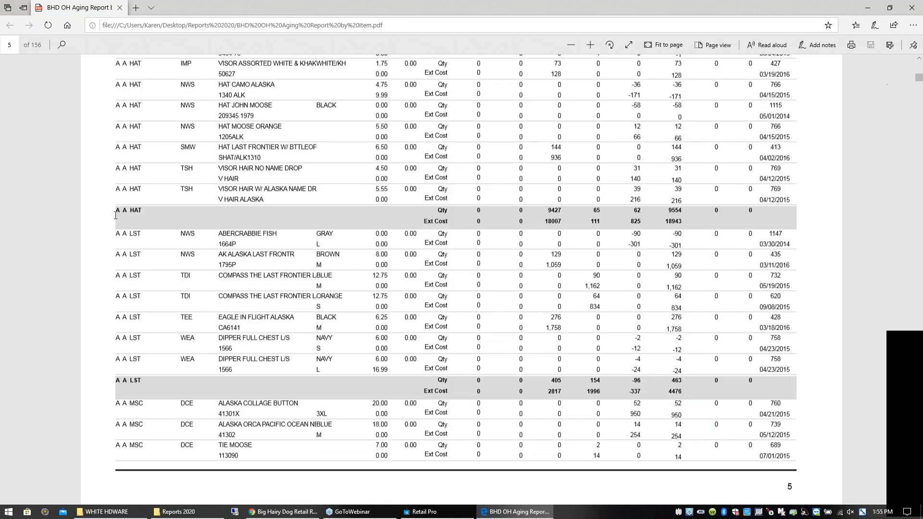
{"action": "left_click", "coordinate": [911, 8]}
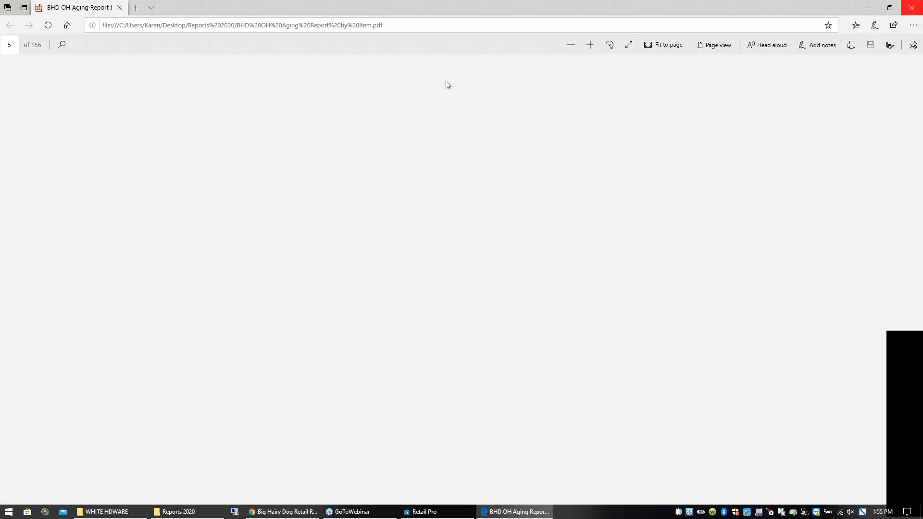
- Open New Best Seller by Qty Sold.pdf from the core reports folder, enlarge it, examine the category groupings, and close it
{"action": "double_click", "coordinate": [183, 104]}
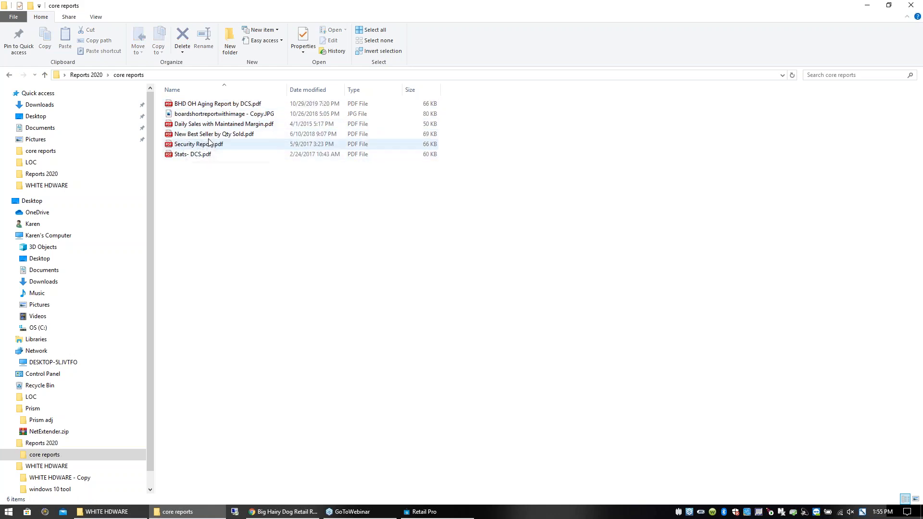
{"action": "double_click", "coordinate": [209, 136]}
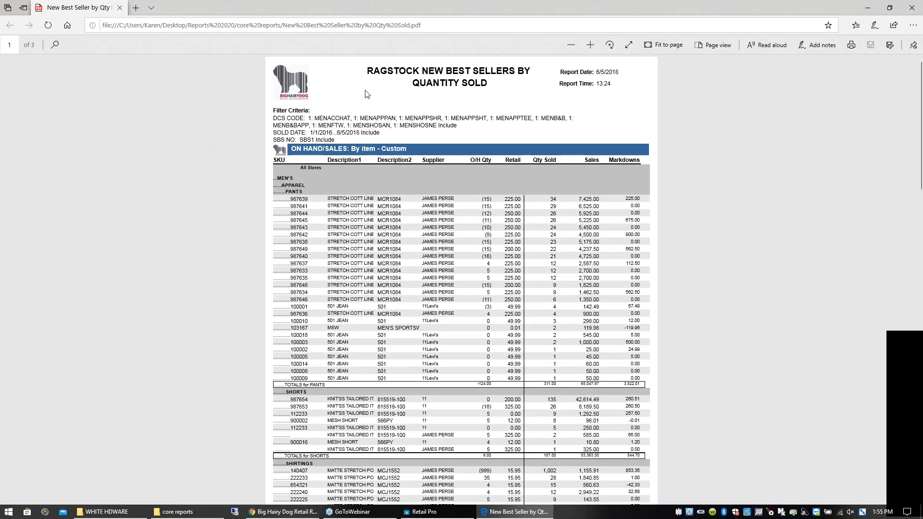
{"action": "left_click", "coordinate": [591, 45]}
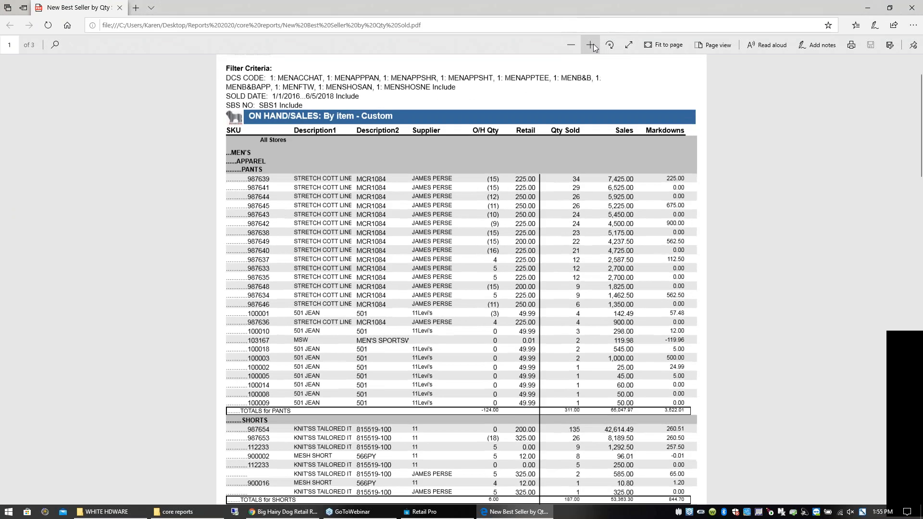
{"action": "left_click_drag", "start_coordinate": [291, 411], "coordinate": [248, 423]}
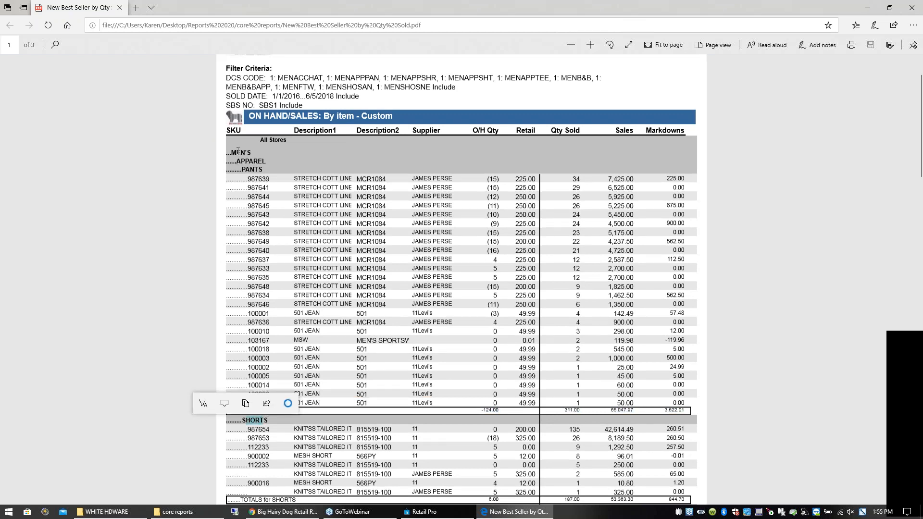
{"action": "left_click", "coordinate": [808, 143]}
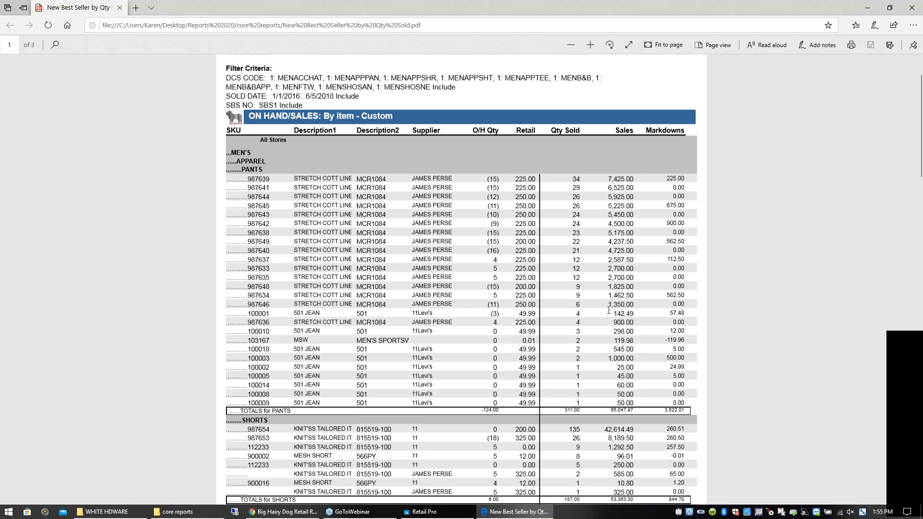
{"action": "left_click", "coordinate": [915, 10]}
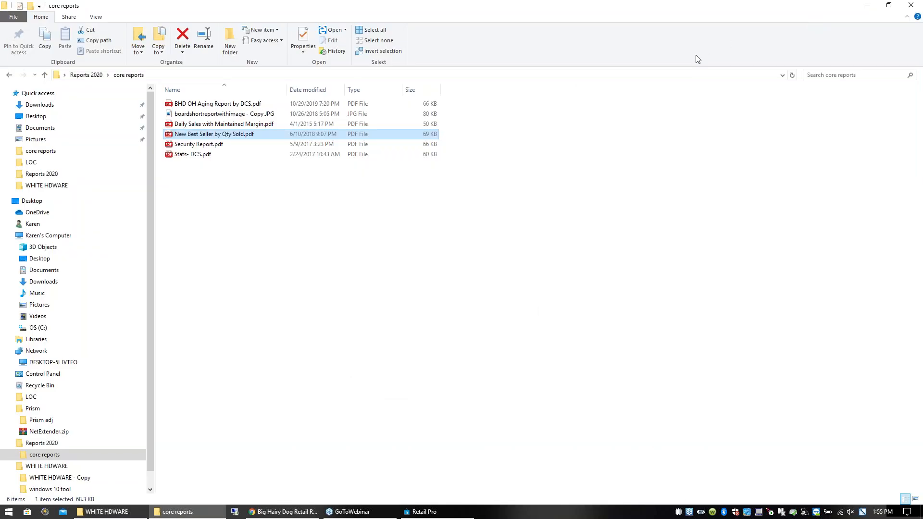
- Close the core reports folder, open the presentation Sample Timeline June 2020.pptx to examine the implementation schedule, and minimize it
{"action": "left_click", "coordinate": [918, 5]}
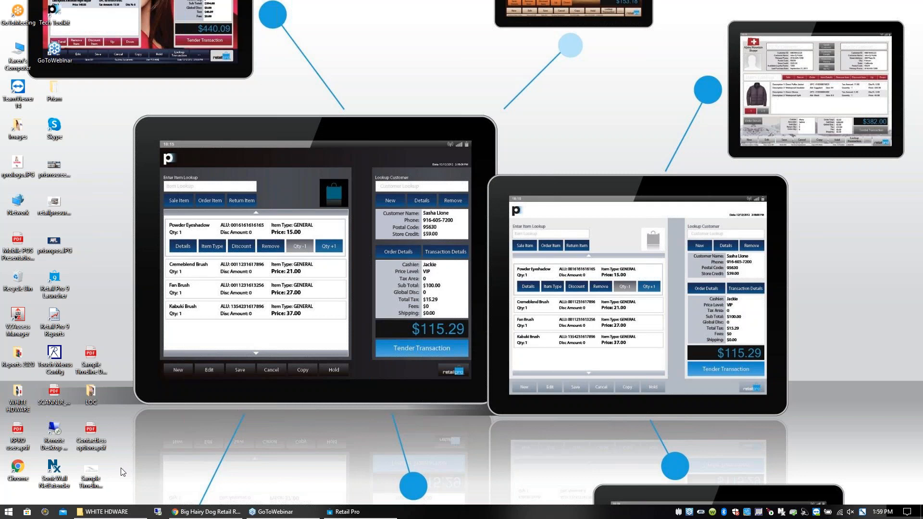
{"action": "double_click", "coordinate": [95, 471]}
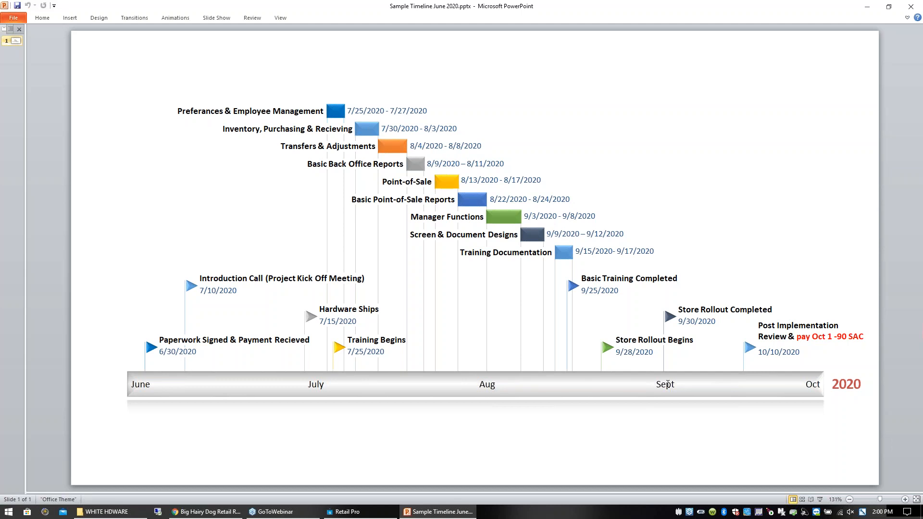
{"action": "left_click", "coordinate": [869, 9]}
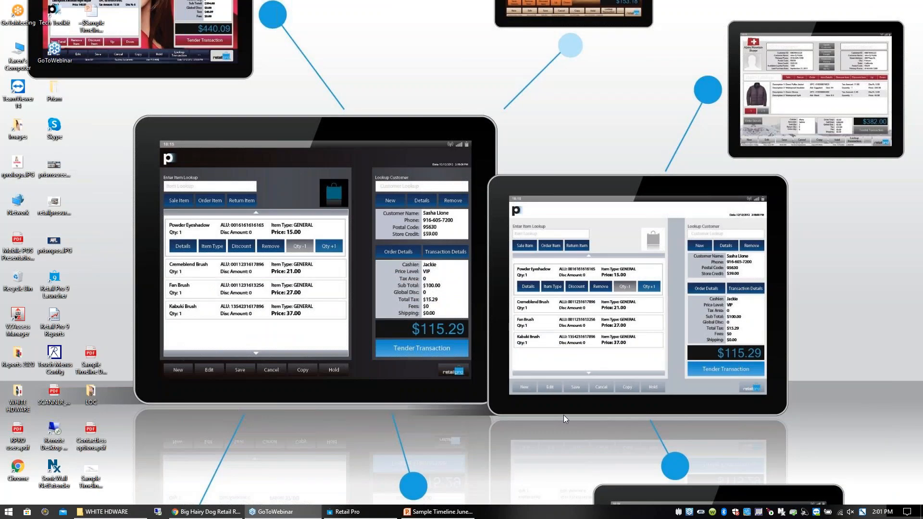